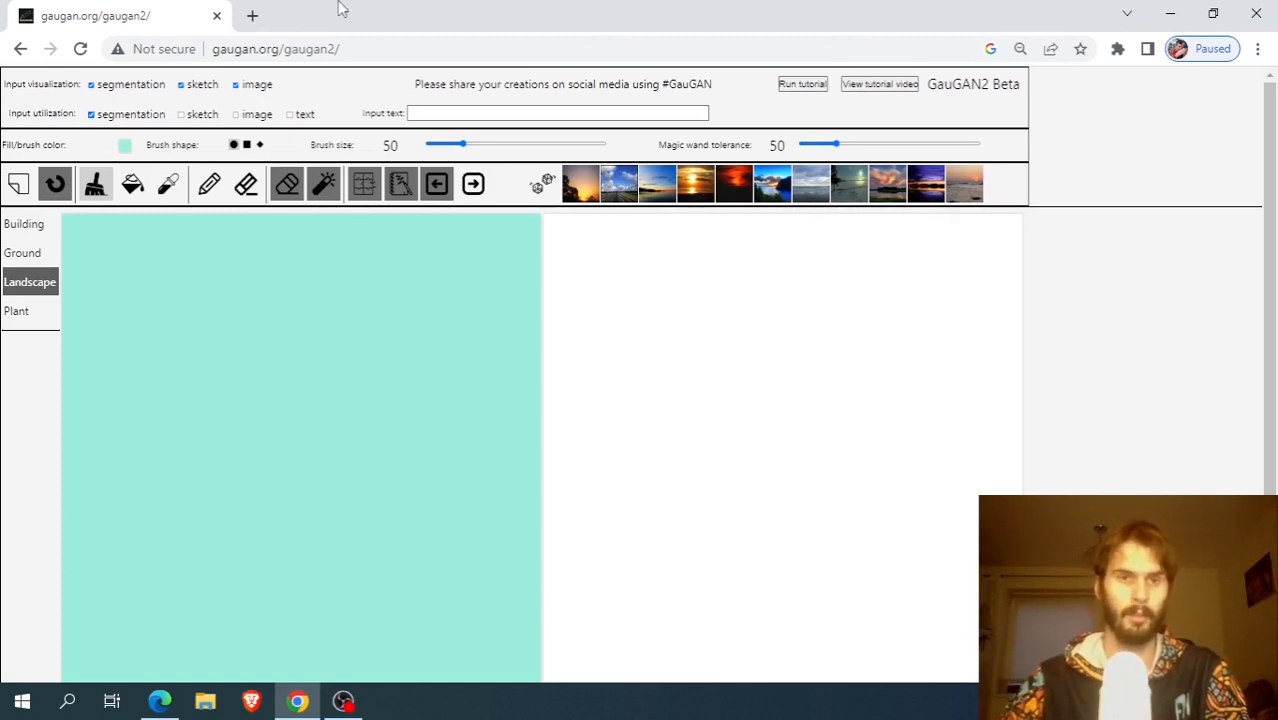
click(449, 116)
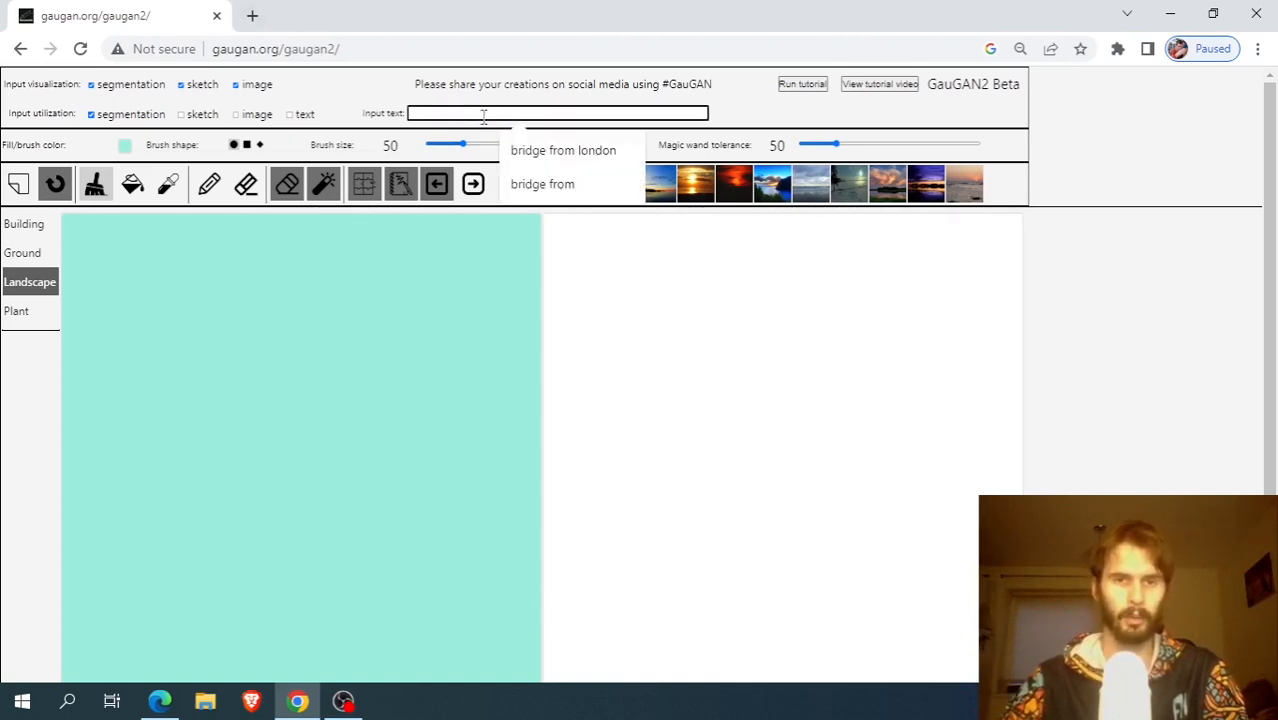
click(753, 121)
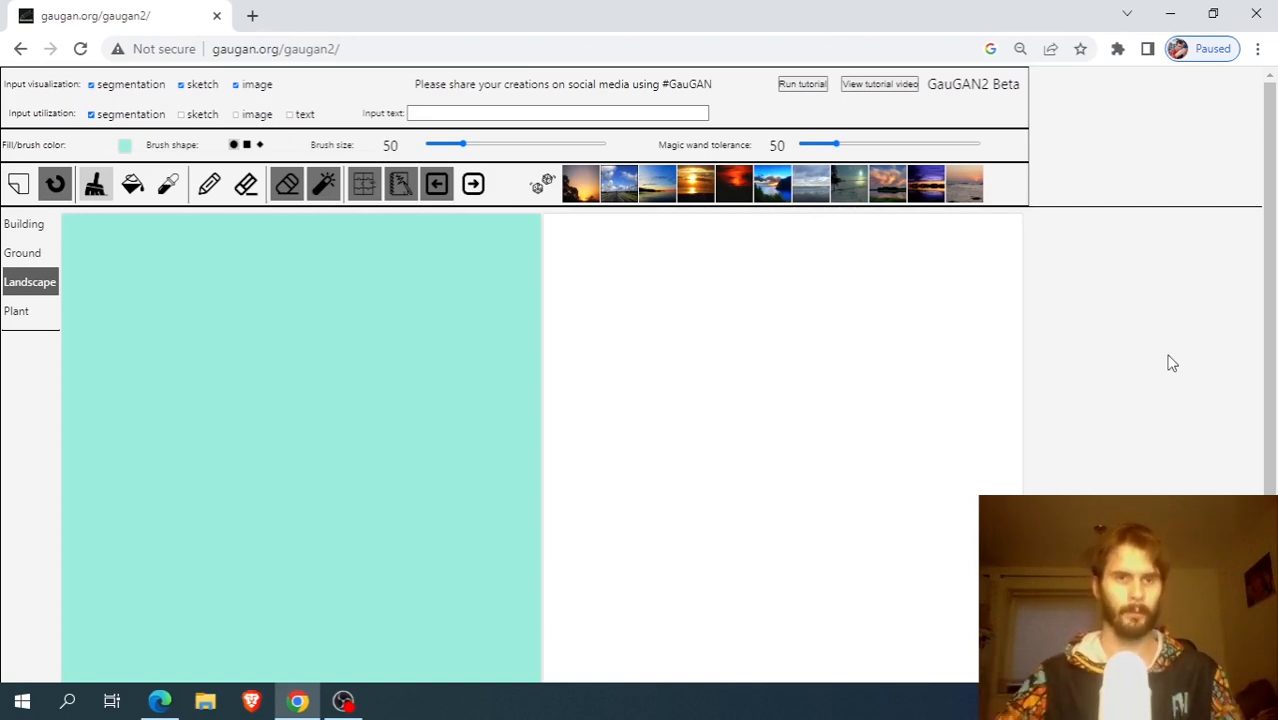
click(92, 115)
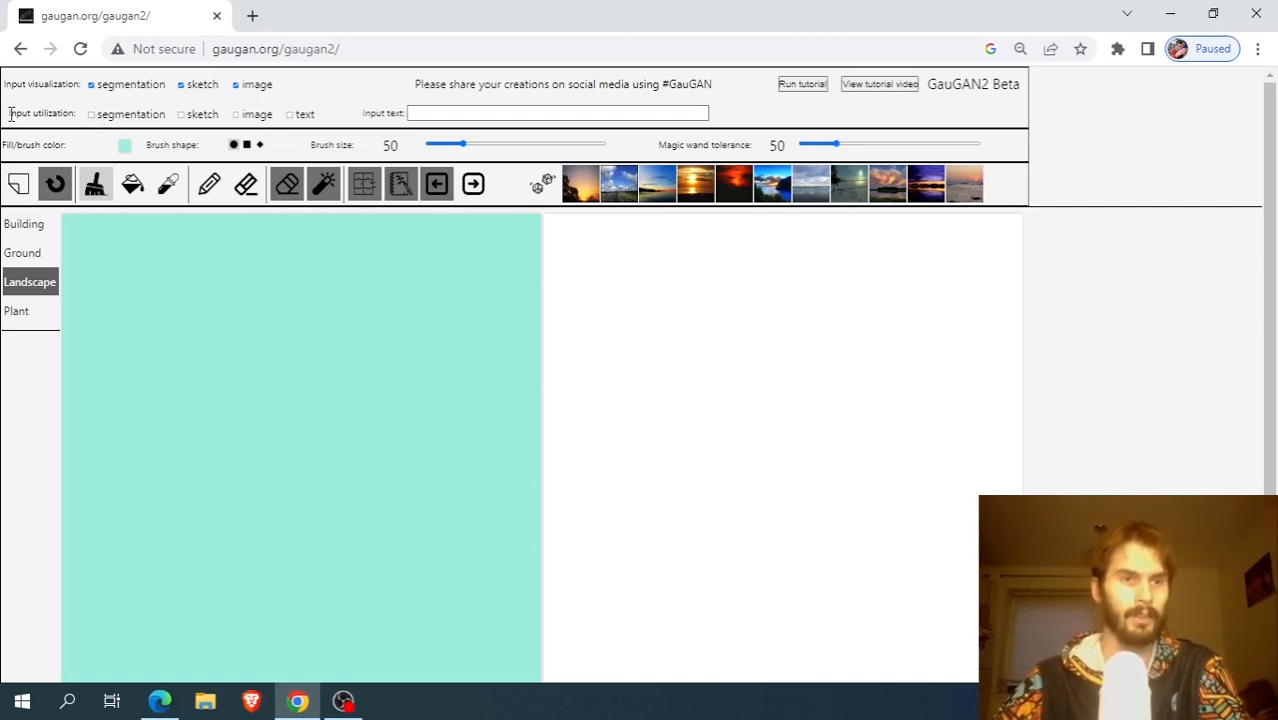
drag(10, 114, 127, 124)
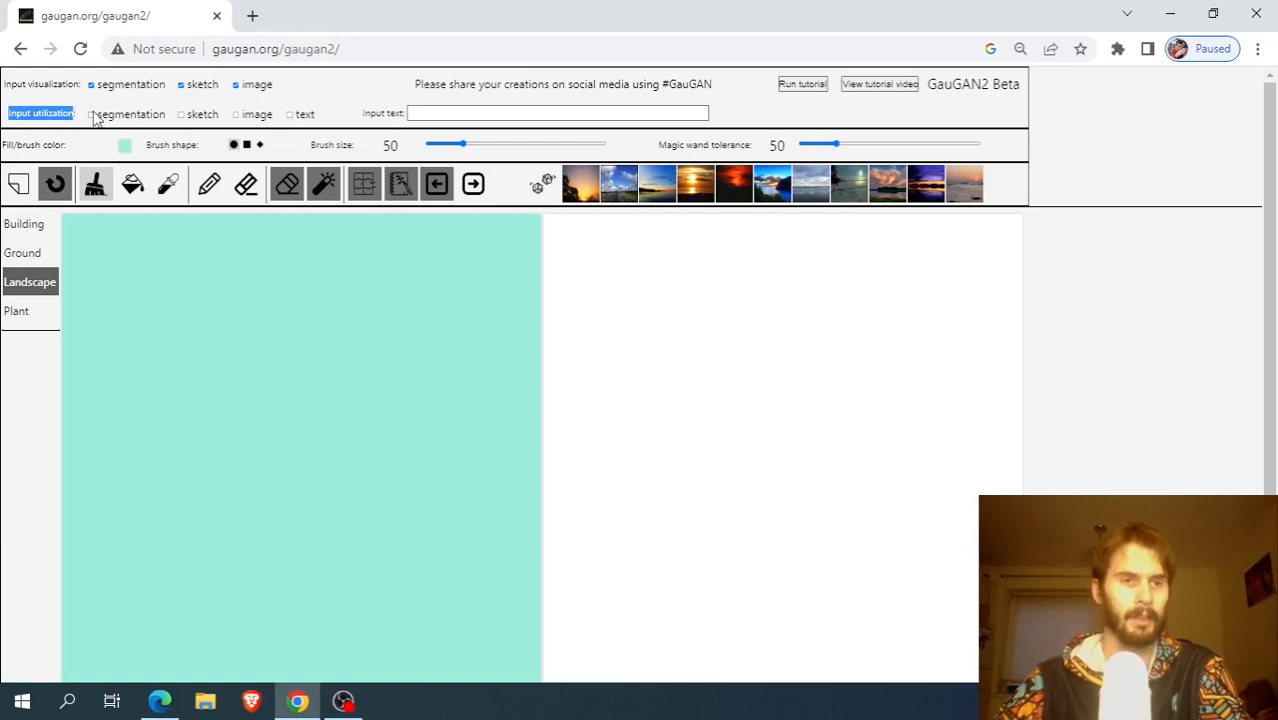
click(92, 115)
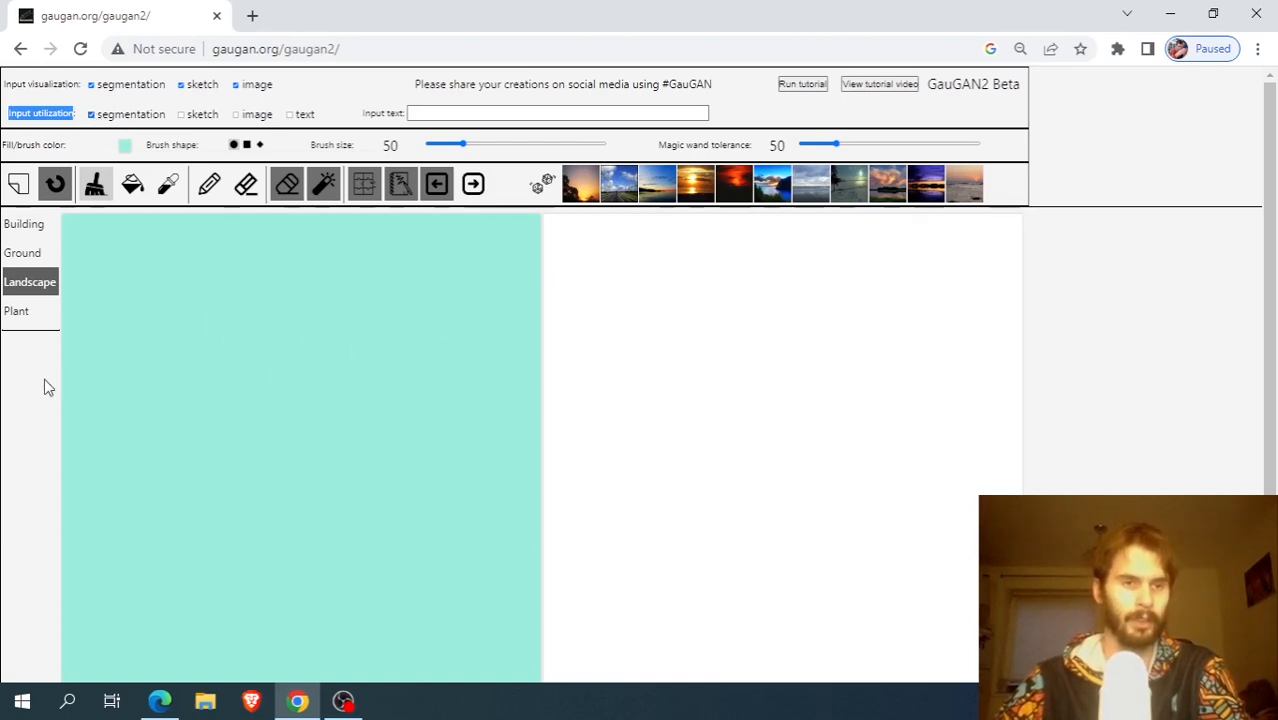
click(20, 312)
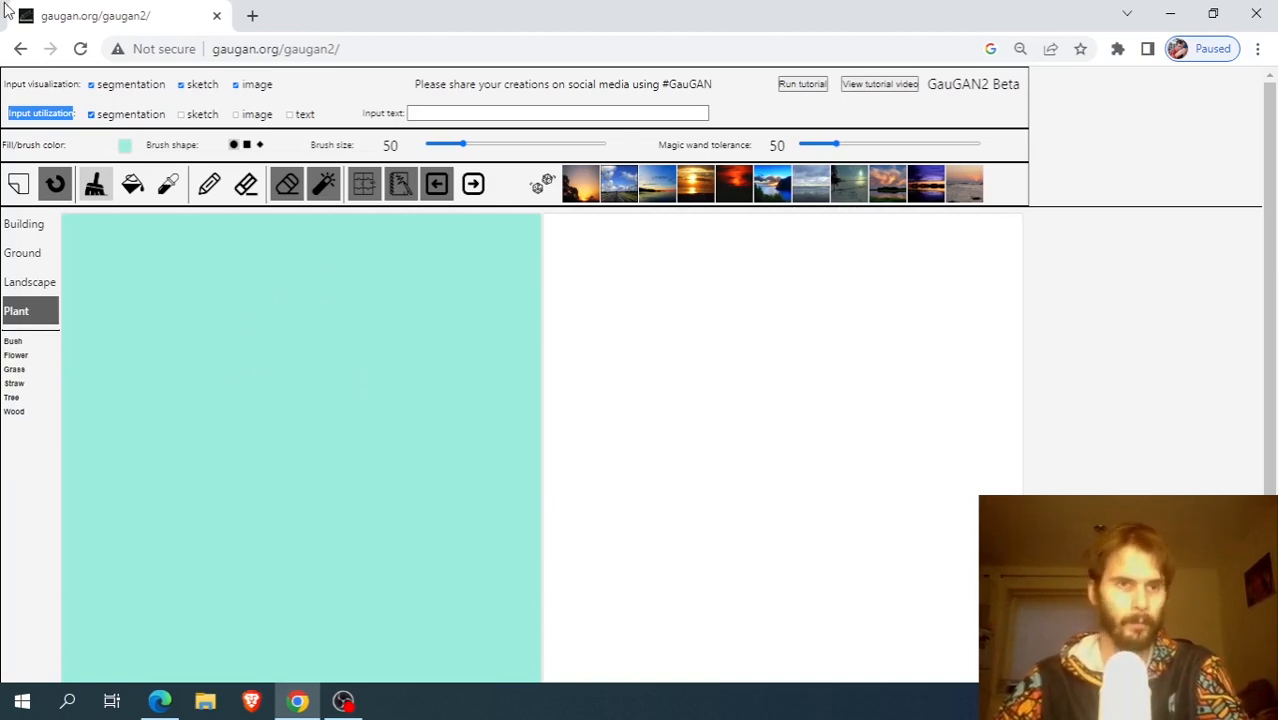
Try to submit the text prompt "island" with segmentation input disabled and text input enabled.
click(91, 115)
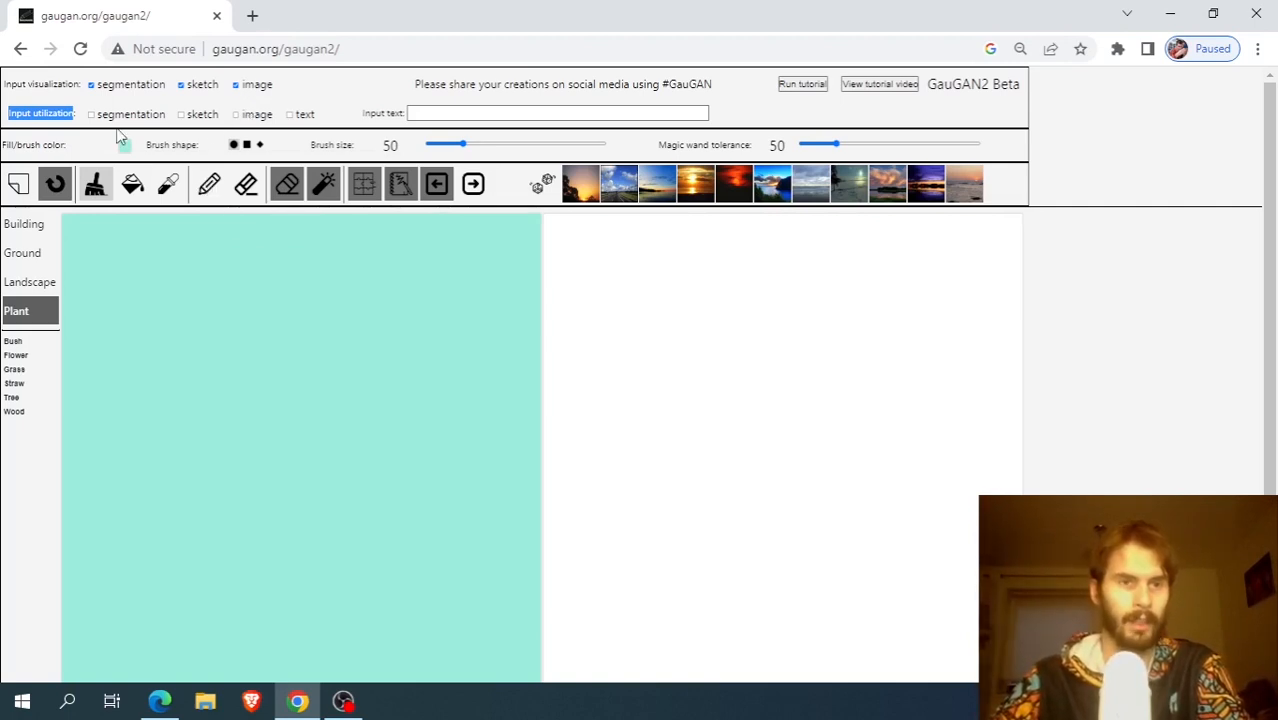
click(74, 105)
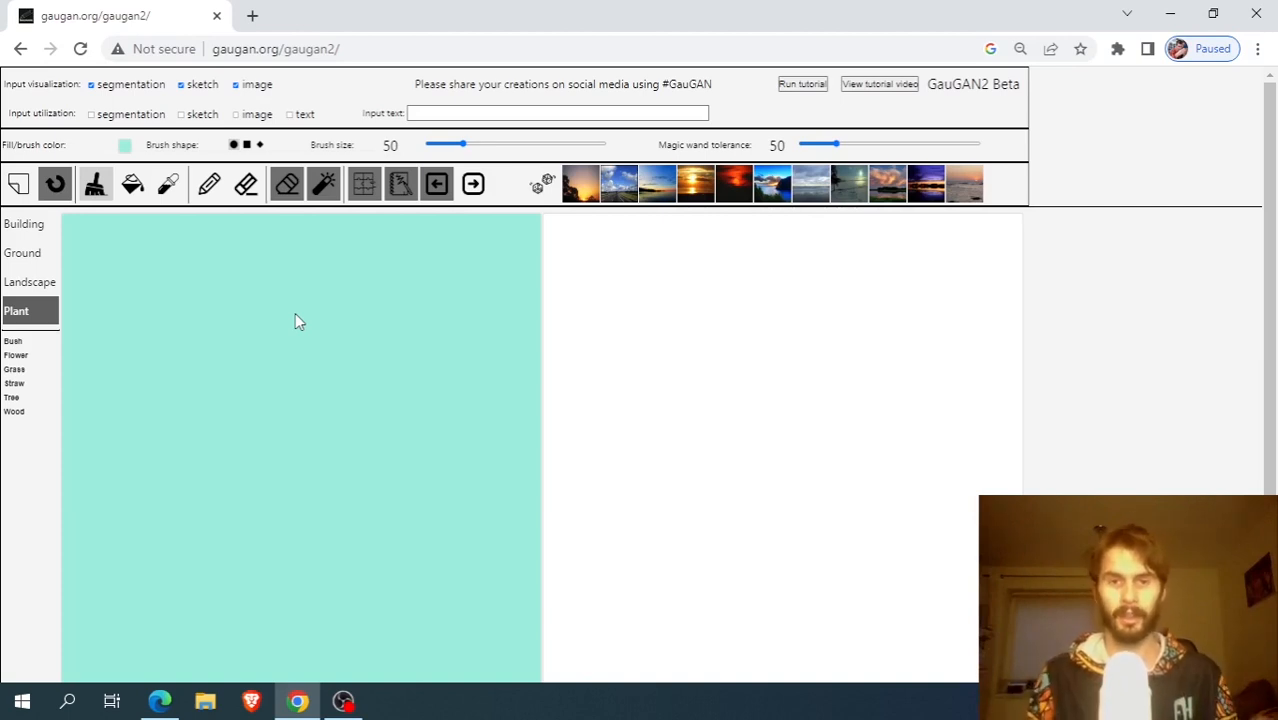
click(291, 114)
click(424, 114)
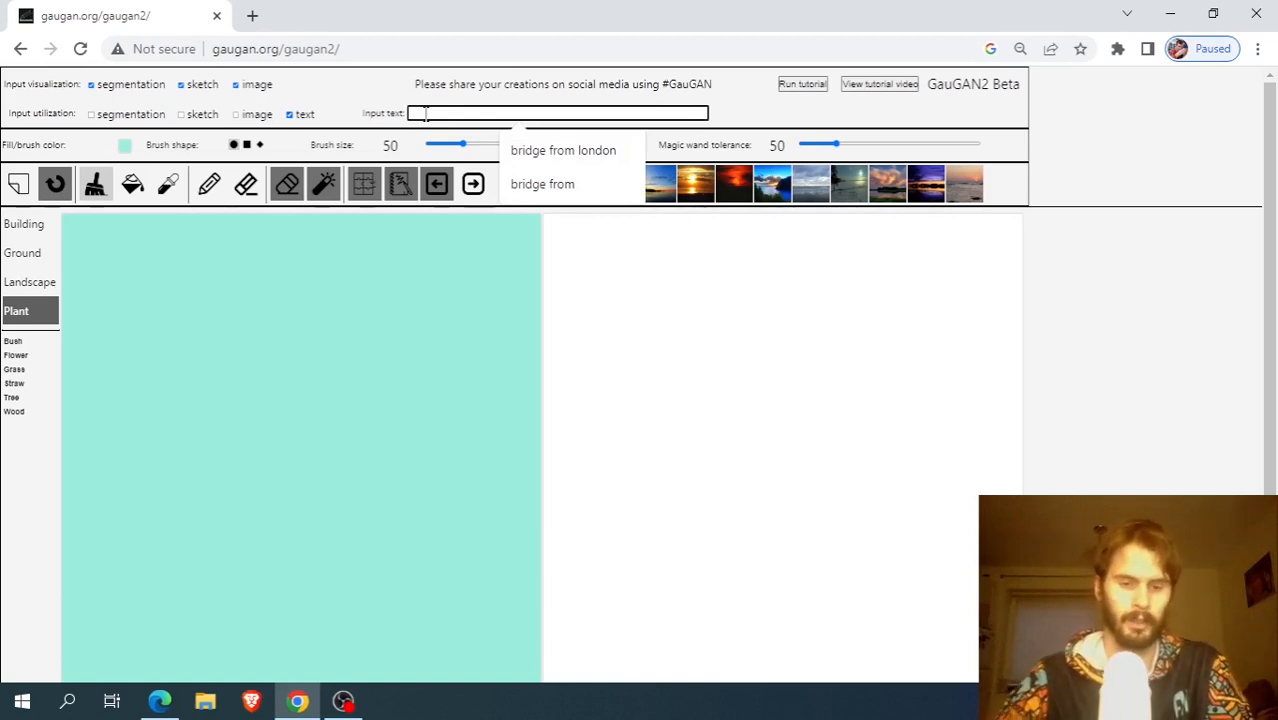
text(island)
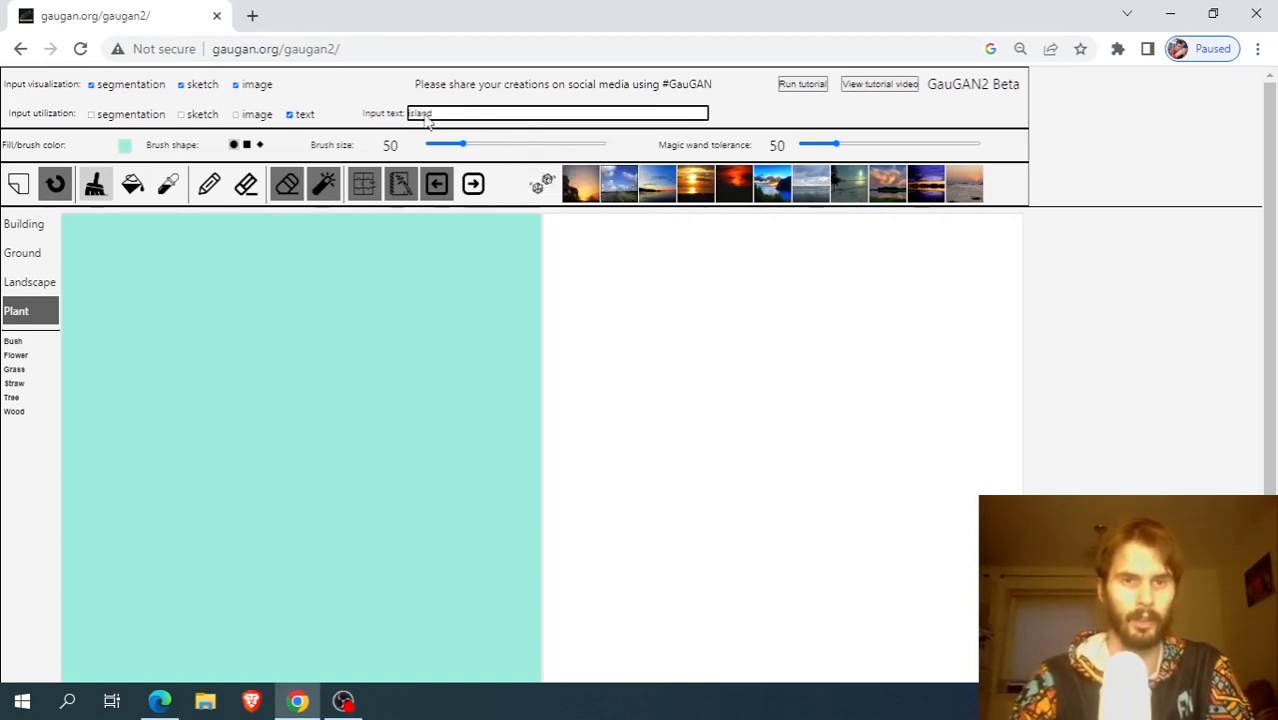
key(Return)
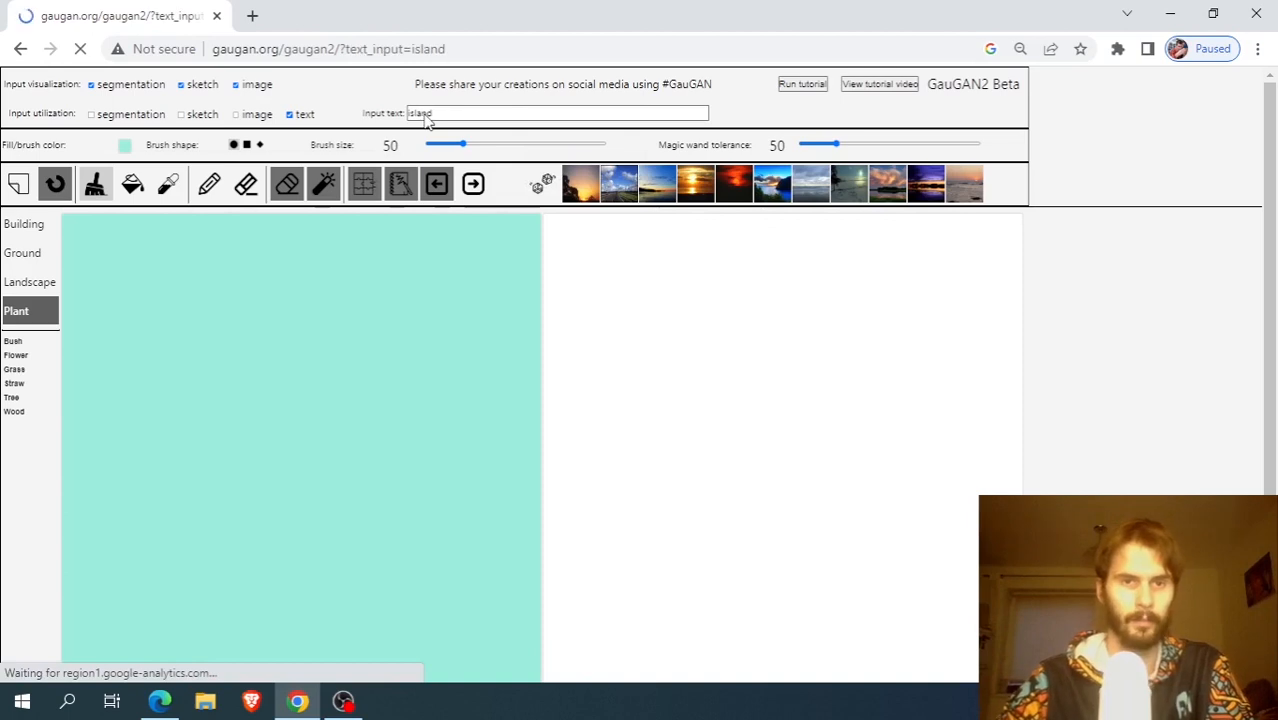
Switch the input utilization from segmentation to text only and enter "island" as the input text.
click(441, 112)
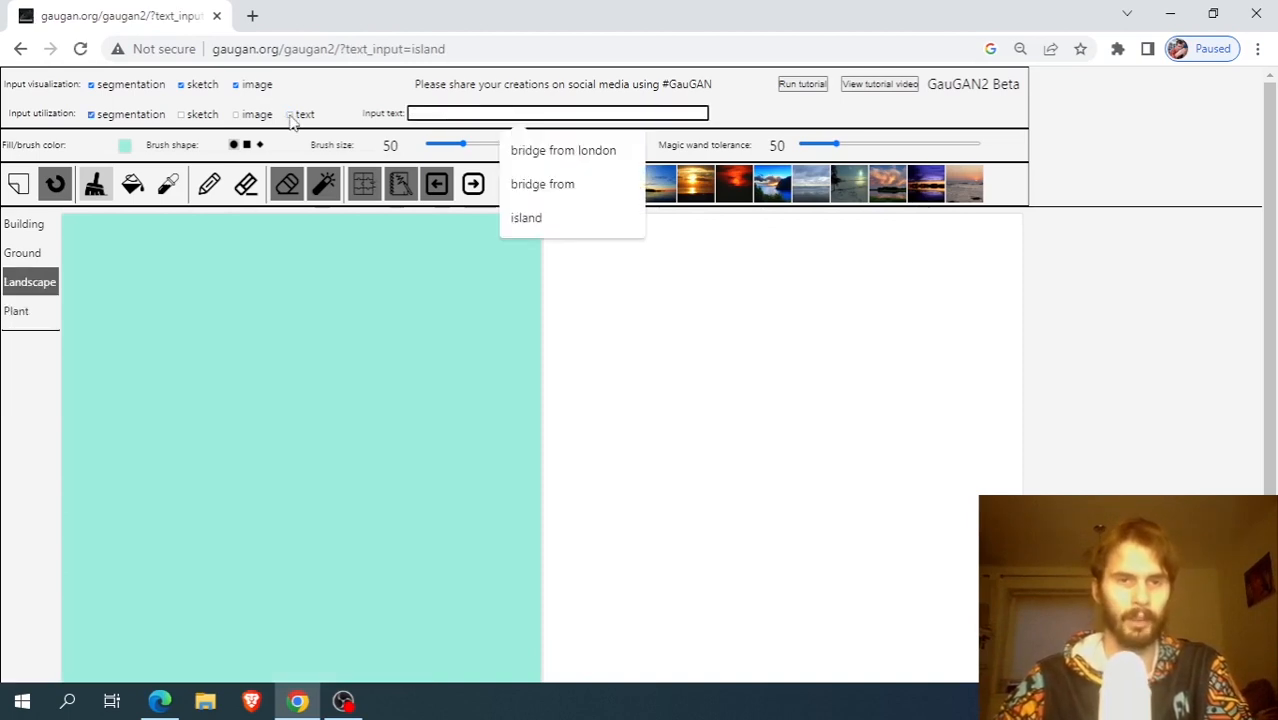
click(91, 114)
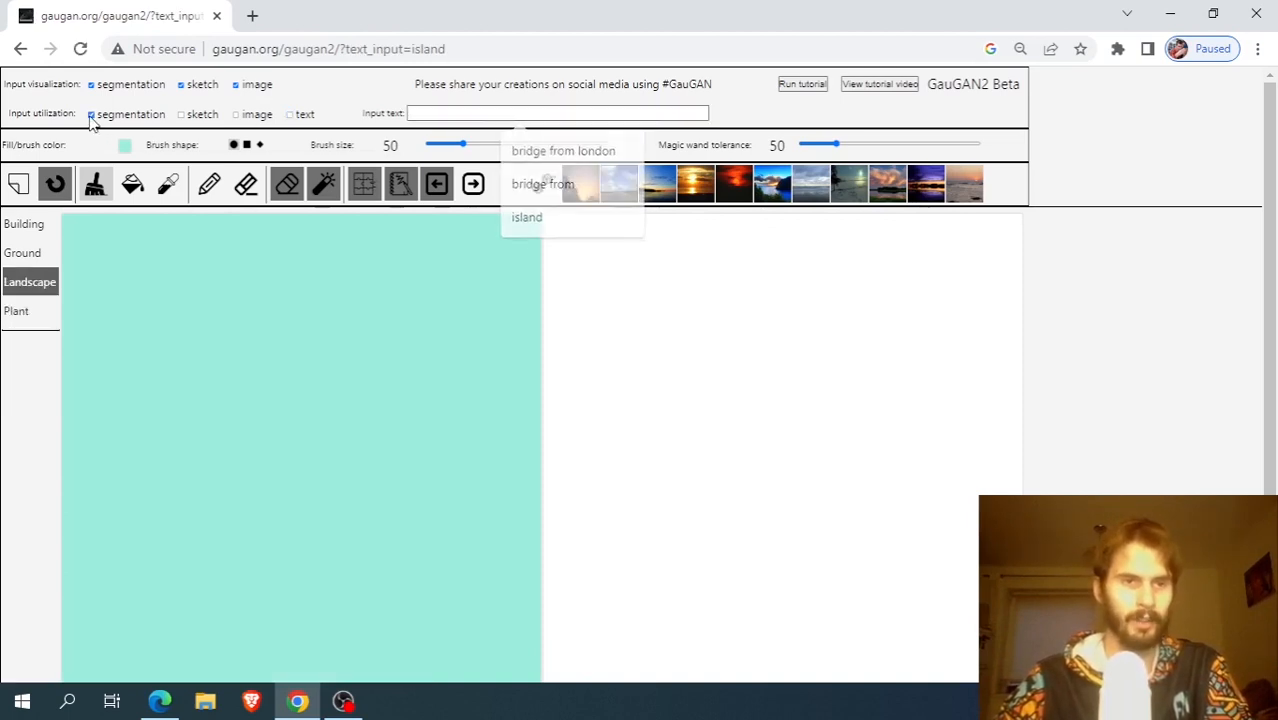
click(290, 114)
click(494, 112)
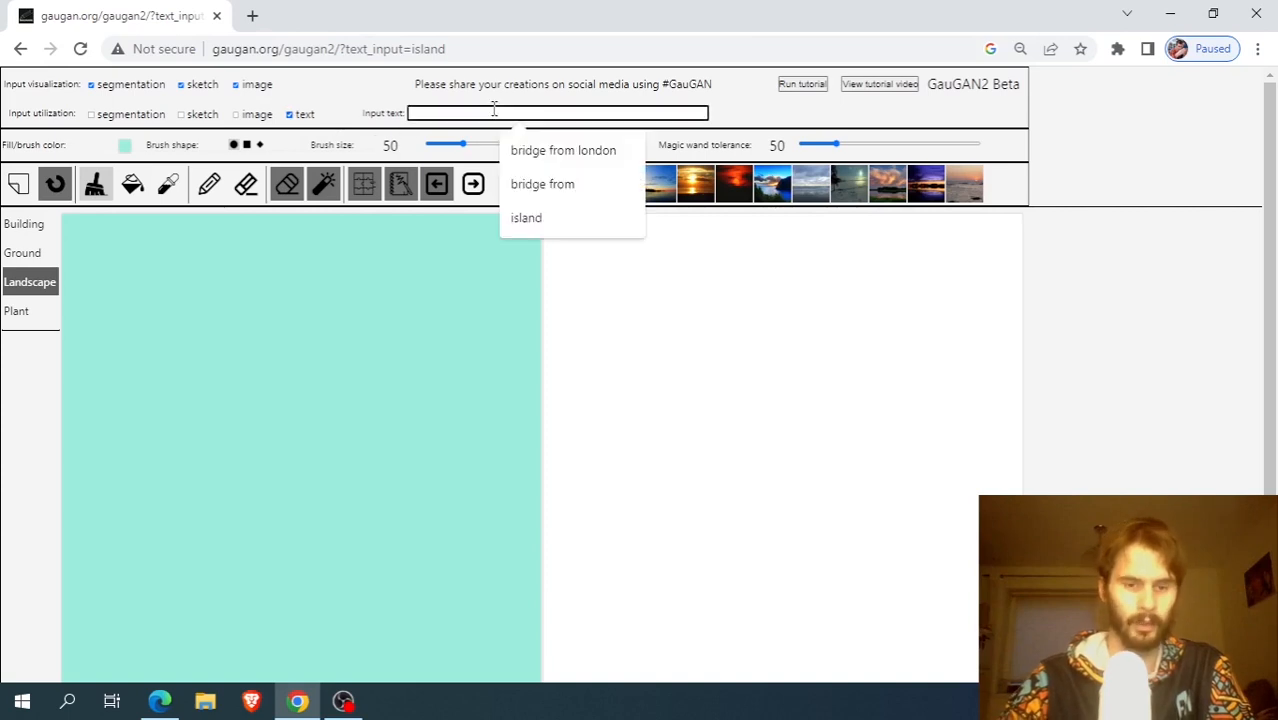
text(island)
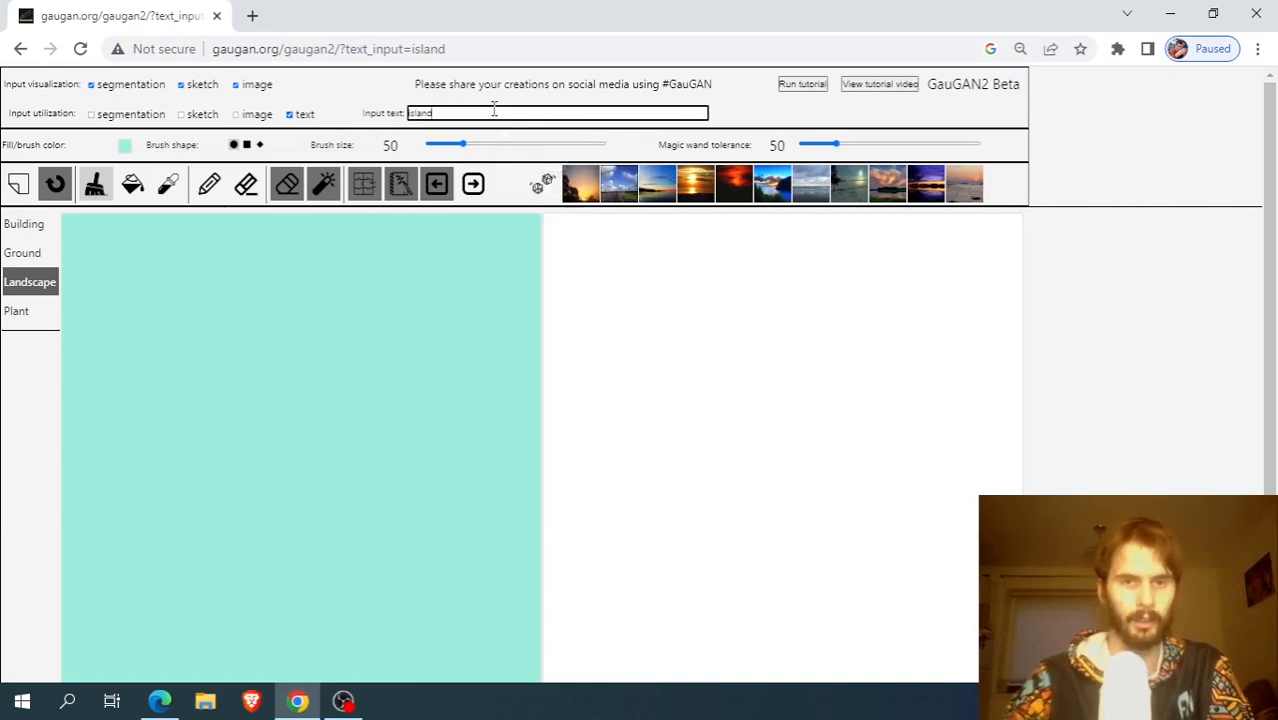
Accept the NVIDIA terms of use and generate the image from the text prompt.
click(474, 188)
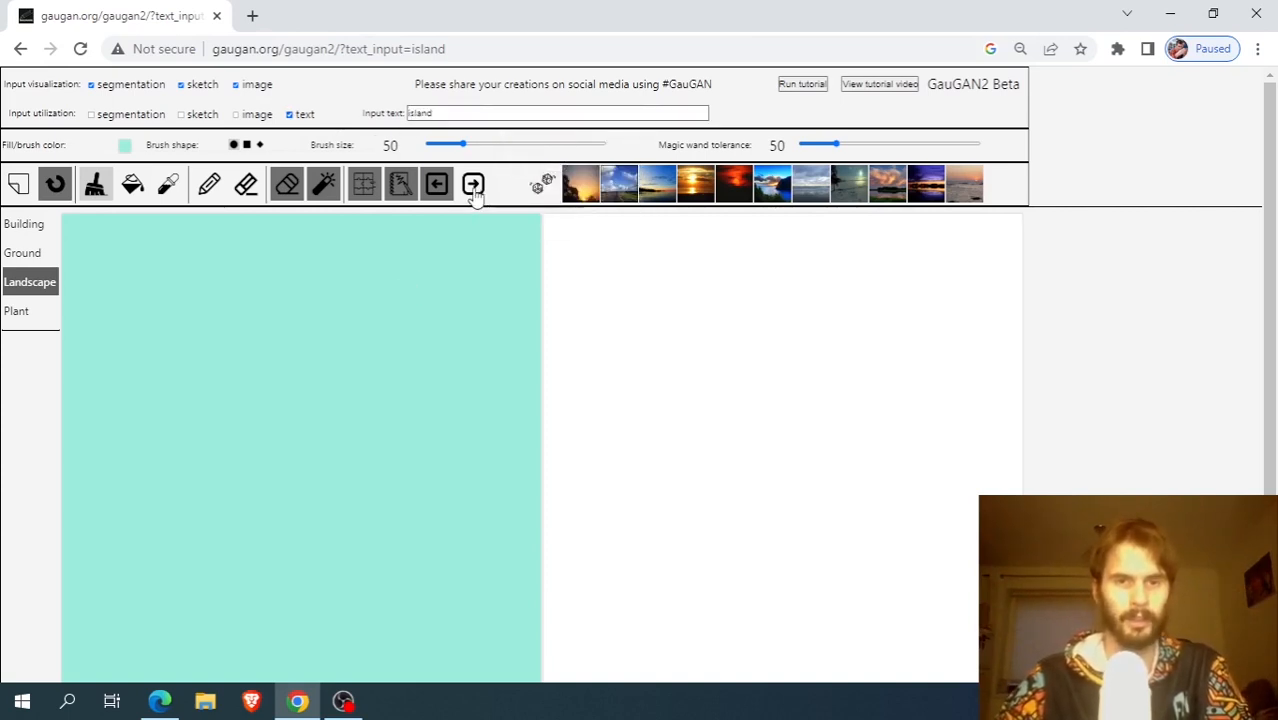
click(804, 177)
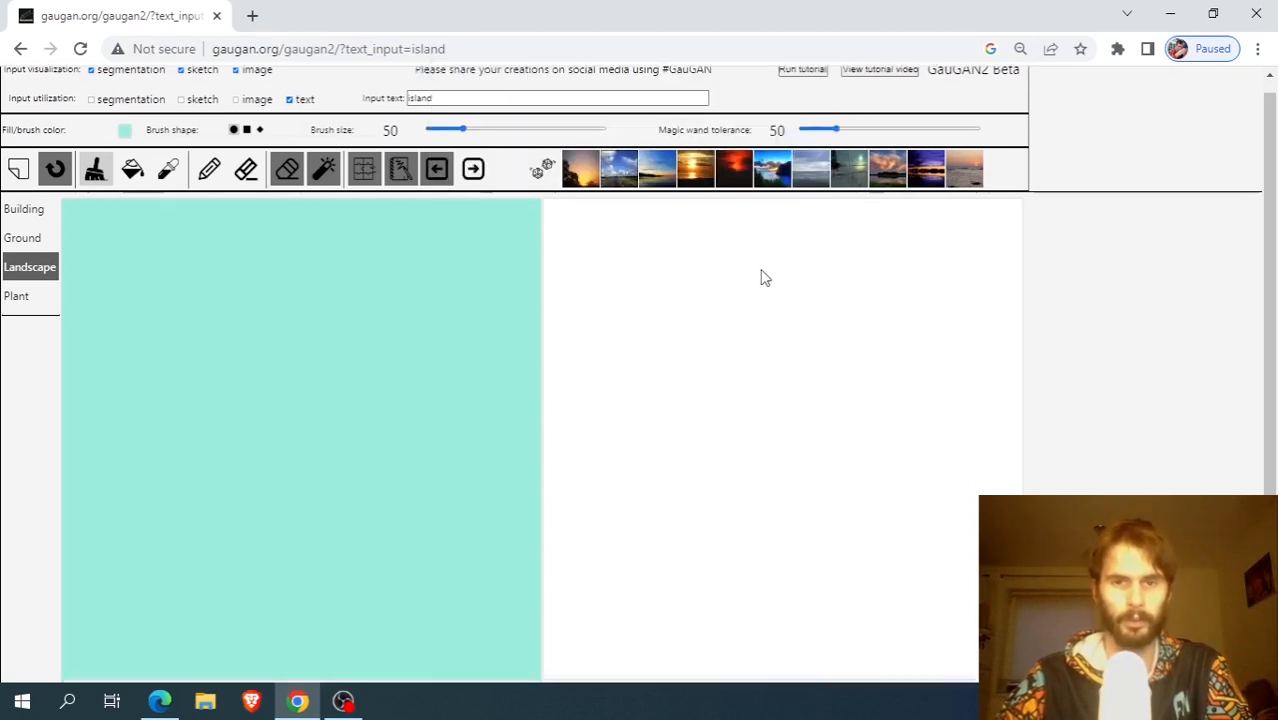
click(15, 597)
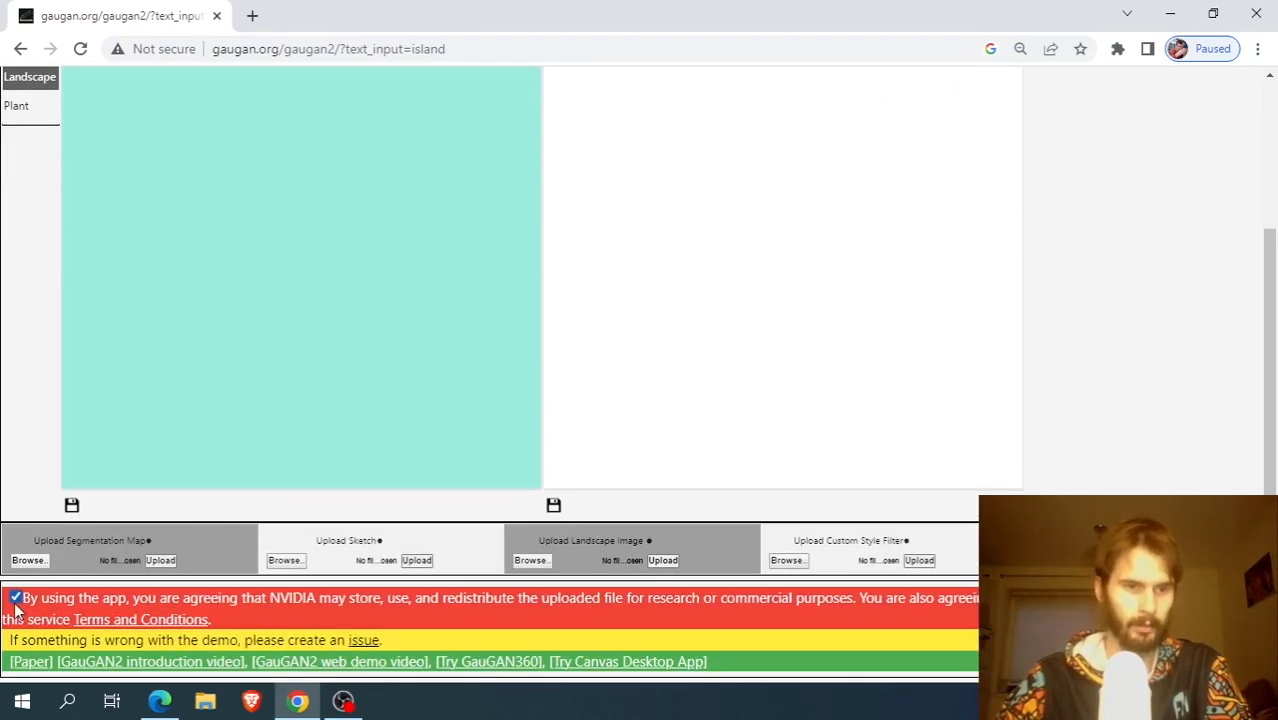
scroll(605, 157, up, 2)
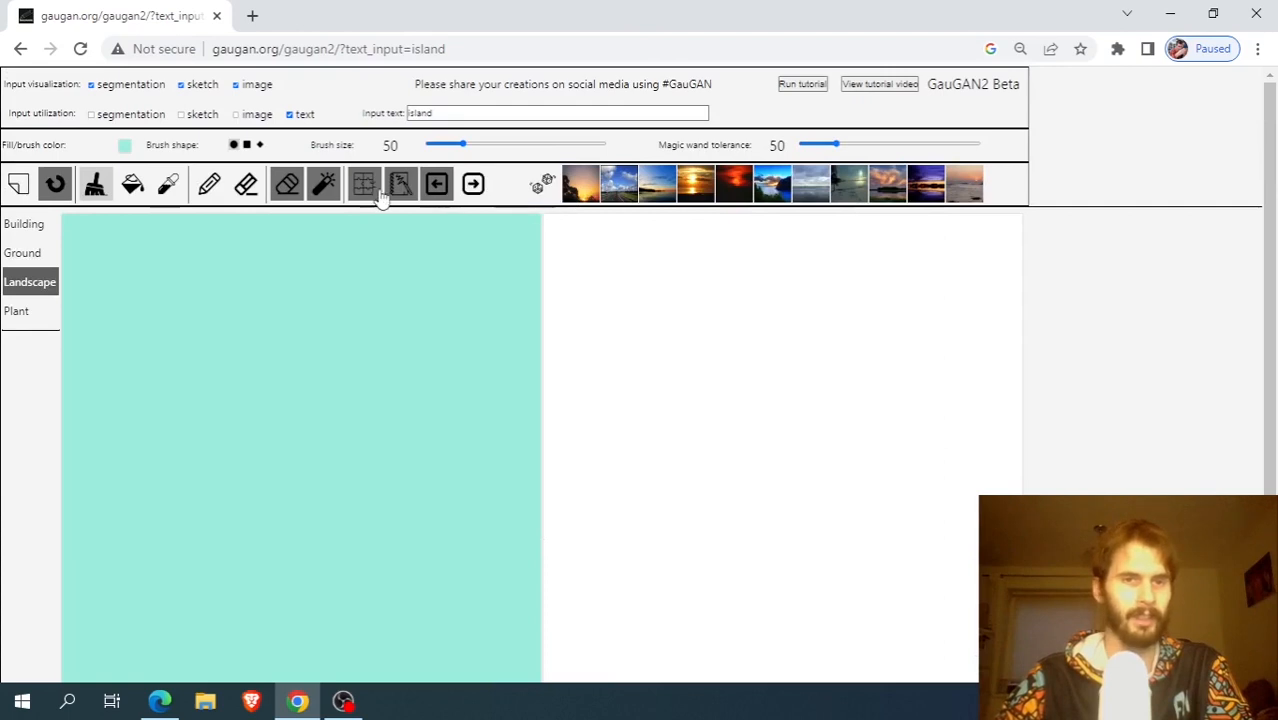
click(476, 188)
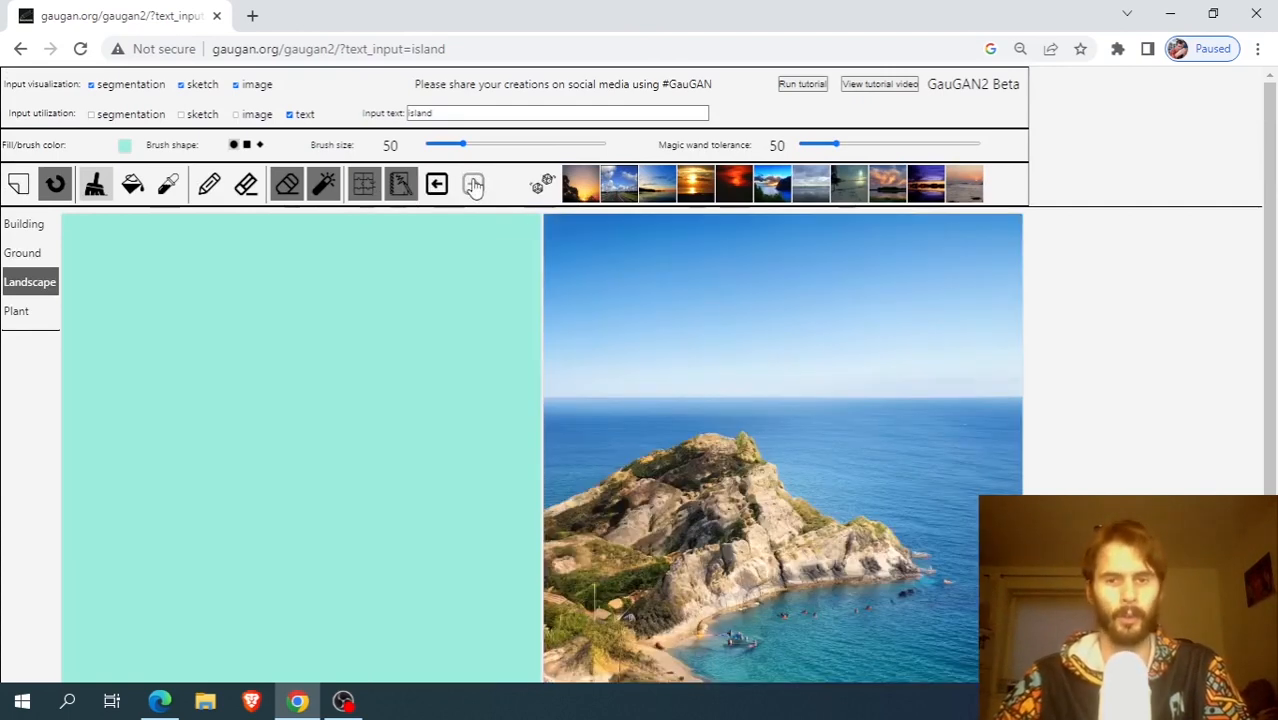
Examine the whole generated island image beside the blank segmentation canvas.
scroll(1255, 334, down, 2)
scroll(1190, 345, up, 2)
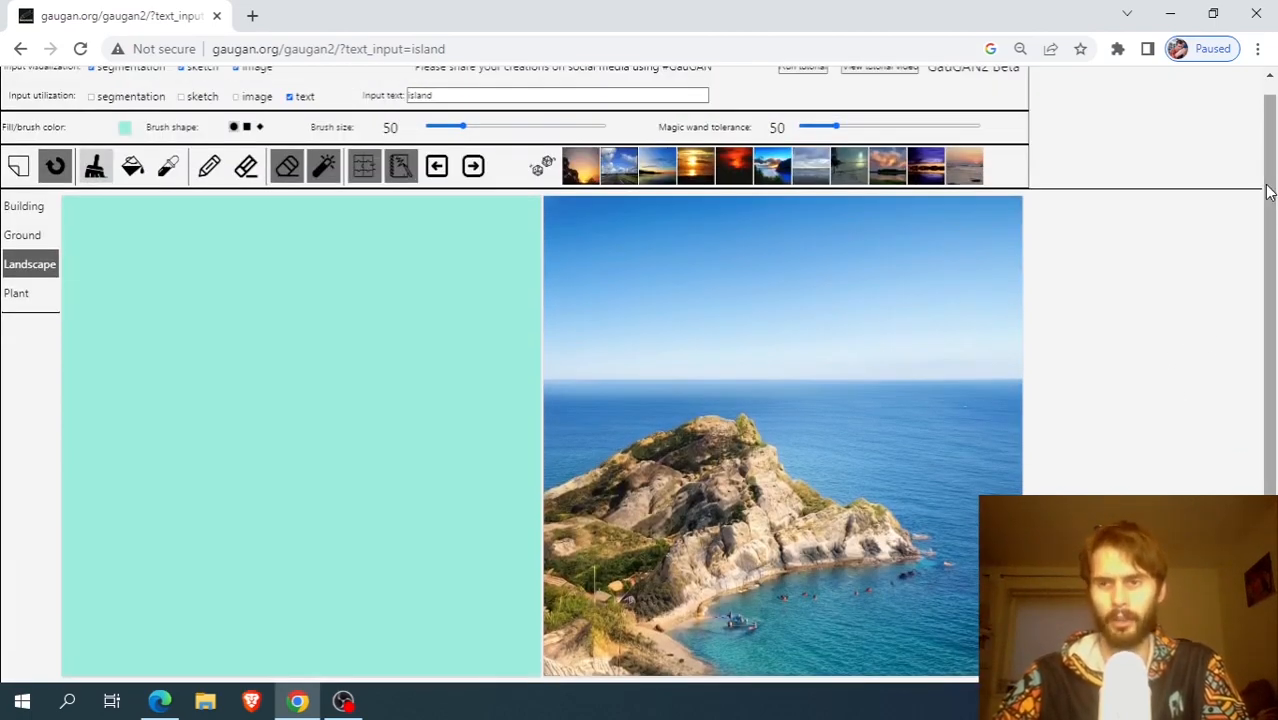
mouse_move(1268, 192)
mouse_down()
mouse_move(1268, 240)
mouse_move(1268, 228)
mouse_up()
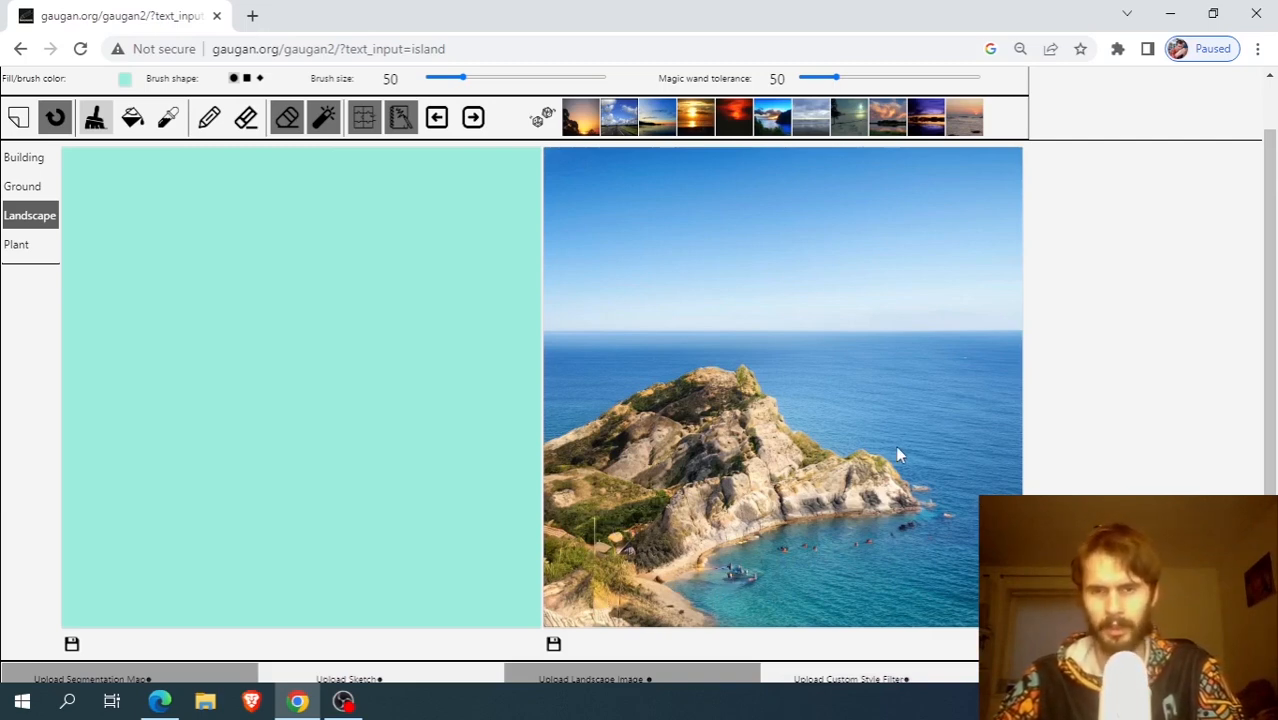
scroll(895, 445, up, 1)
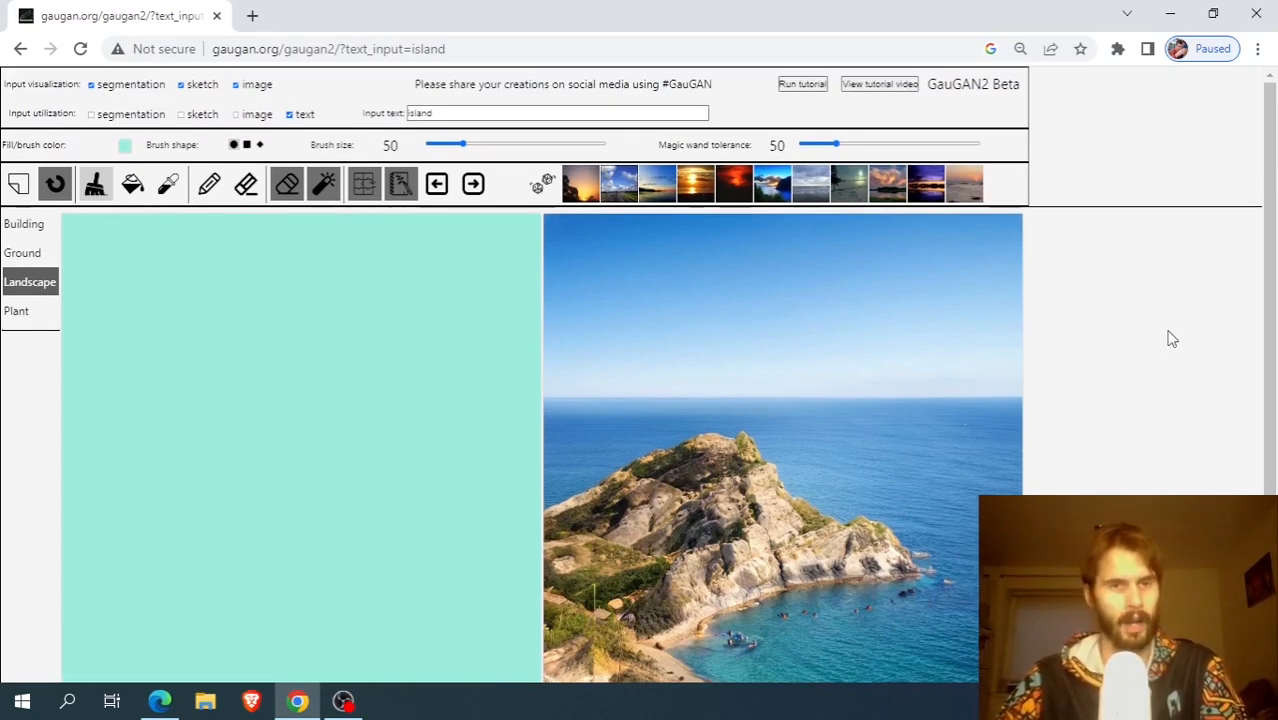
scroll(1177, 314, down, 2)
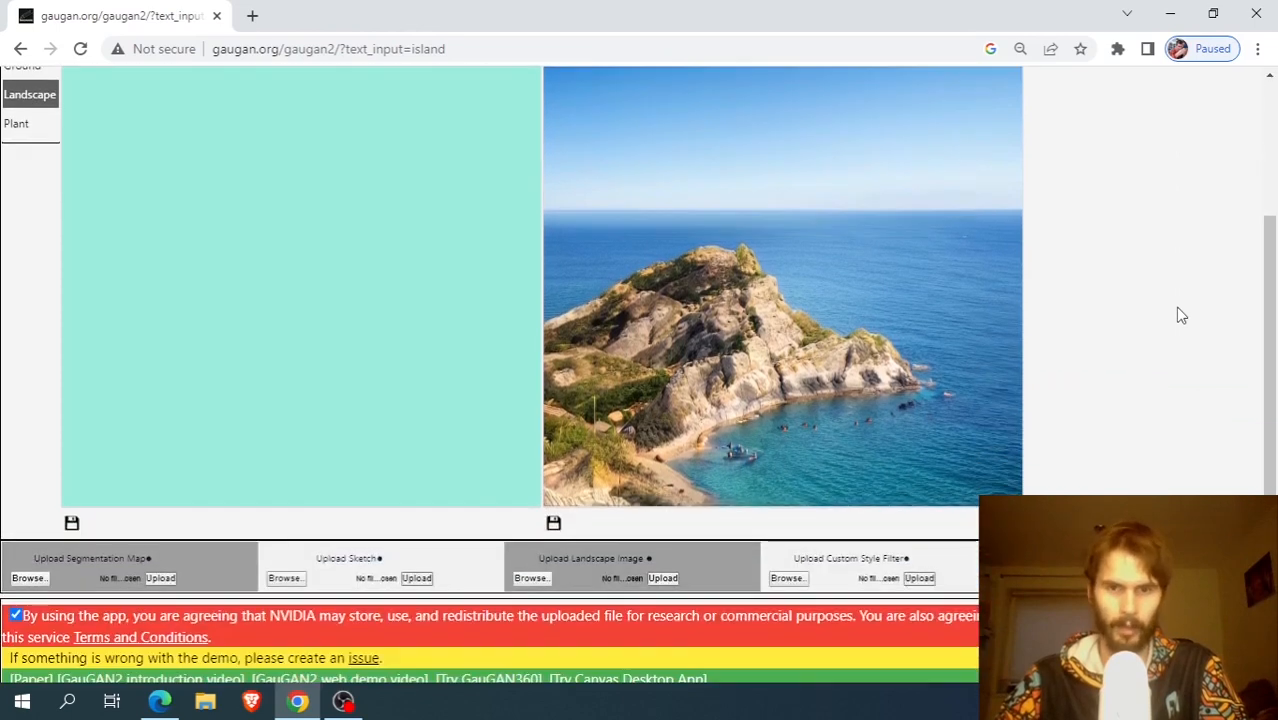
scroll(1183, 308, up, 2)
drag(1270, 160, 1266, 185)
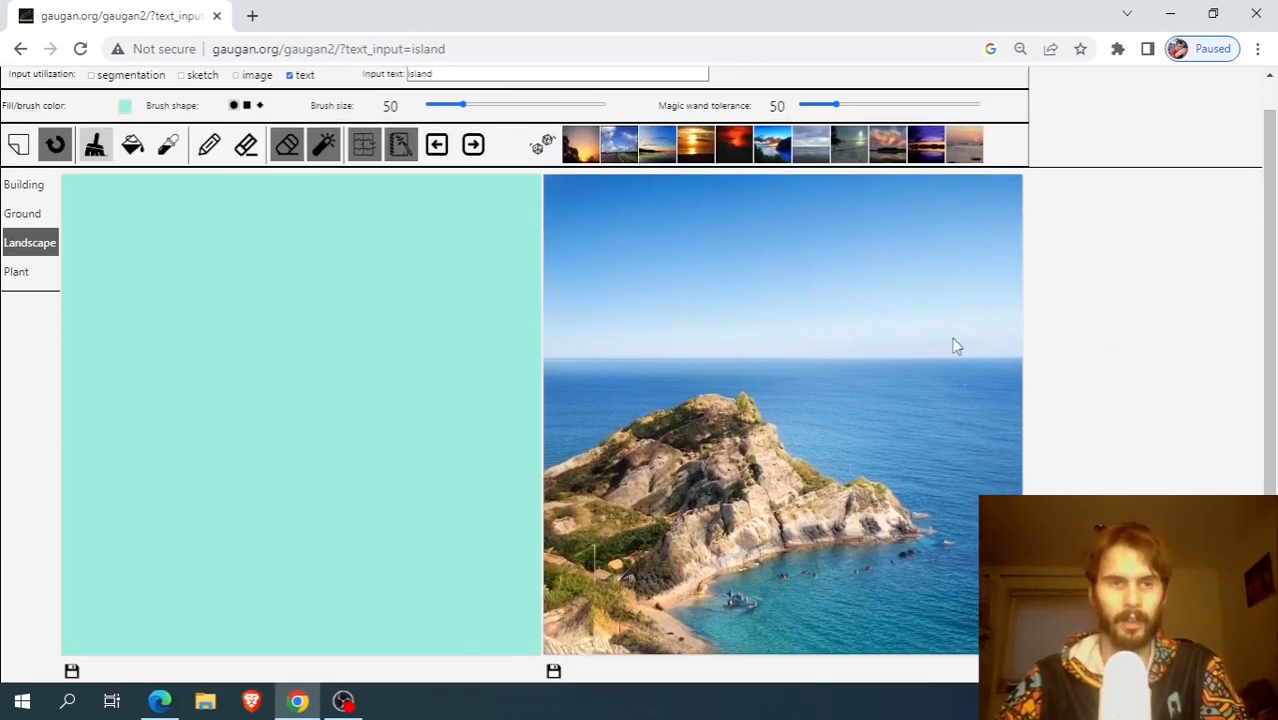
scroll(636, 371, up, 1)
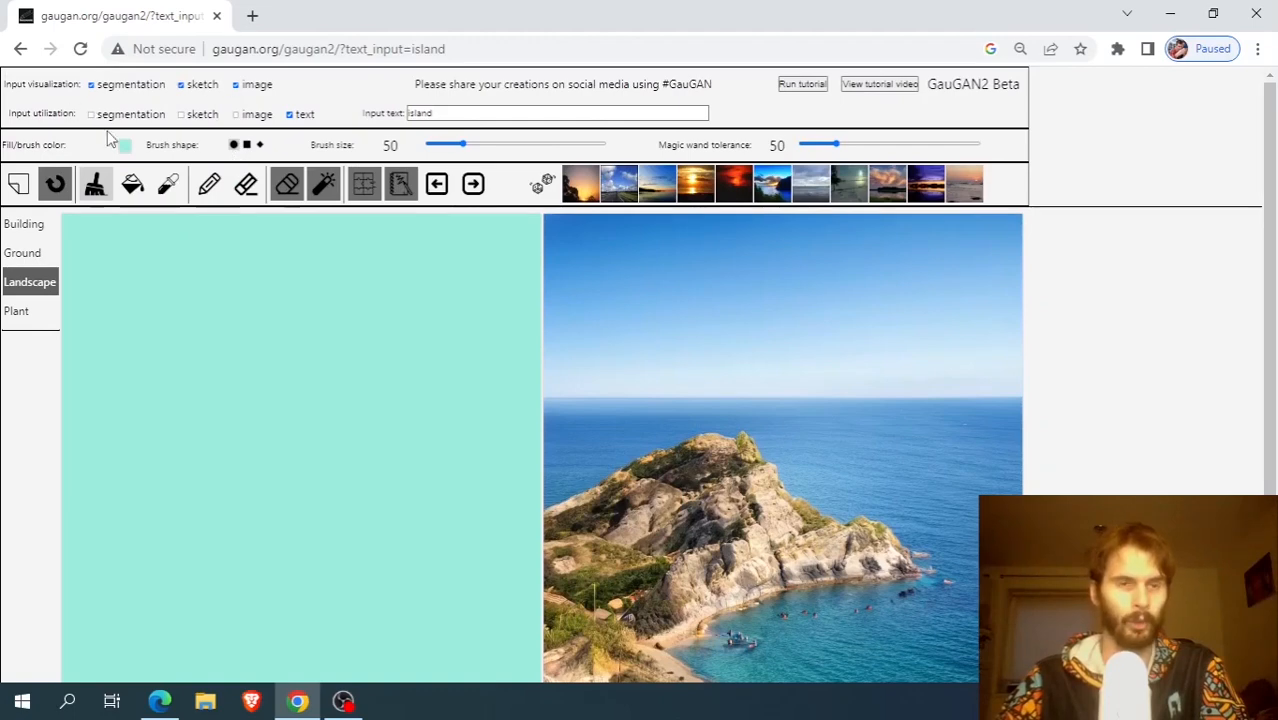
Copy the generated island image onto the input canvas and compare it with the output.
click(436, 188)
scroll(432, 285, down, 2)
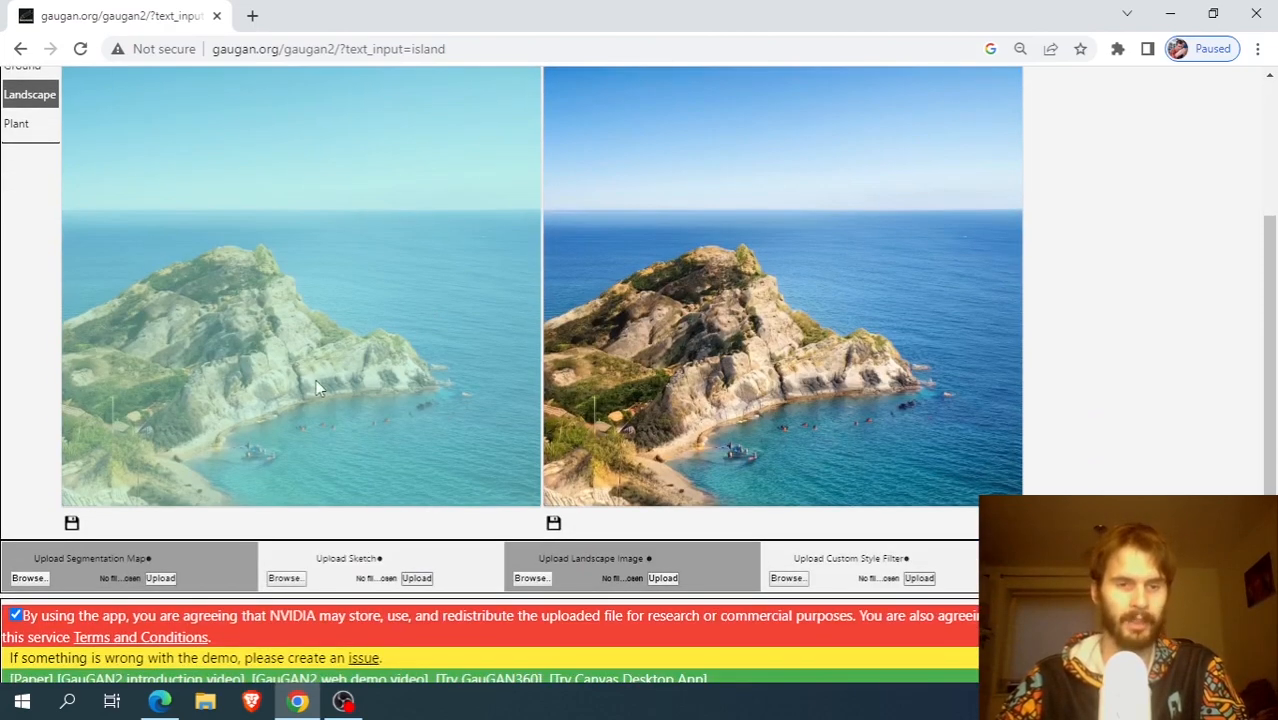
scroll(230, 378, up, 1)
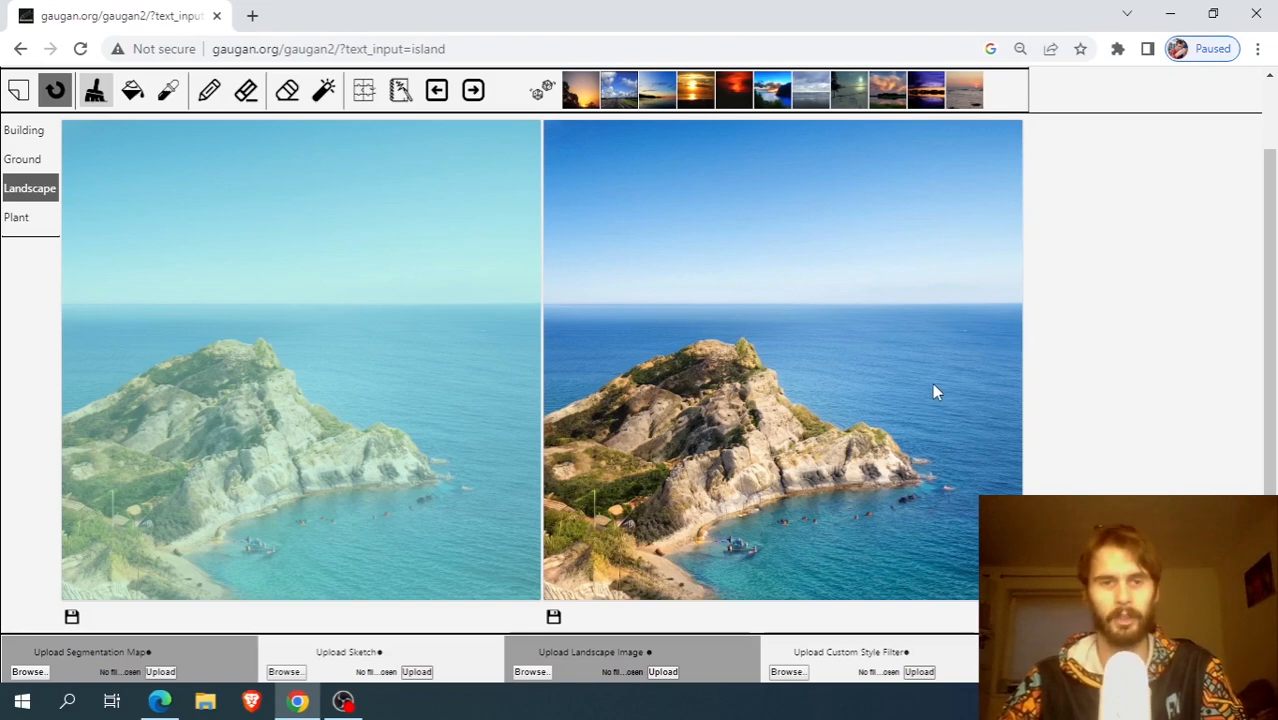
scroll(665, 385, up, 1)
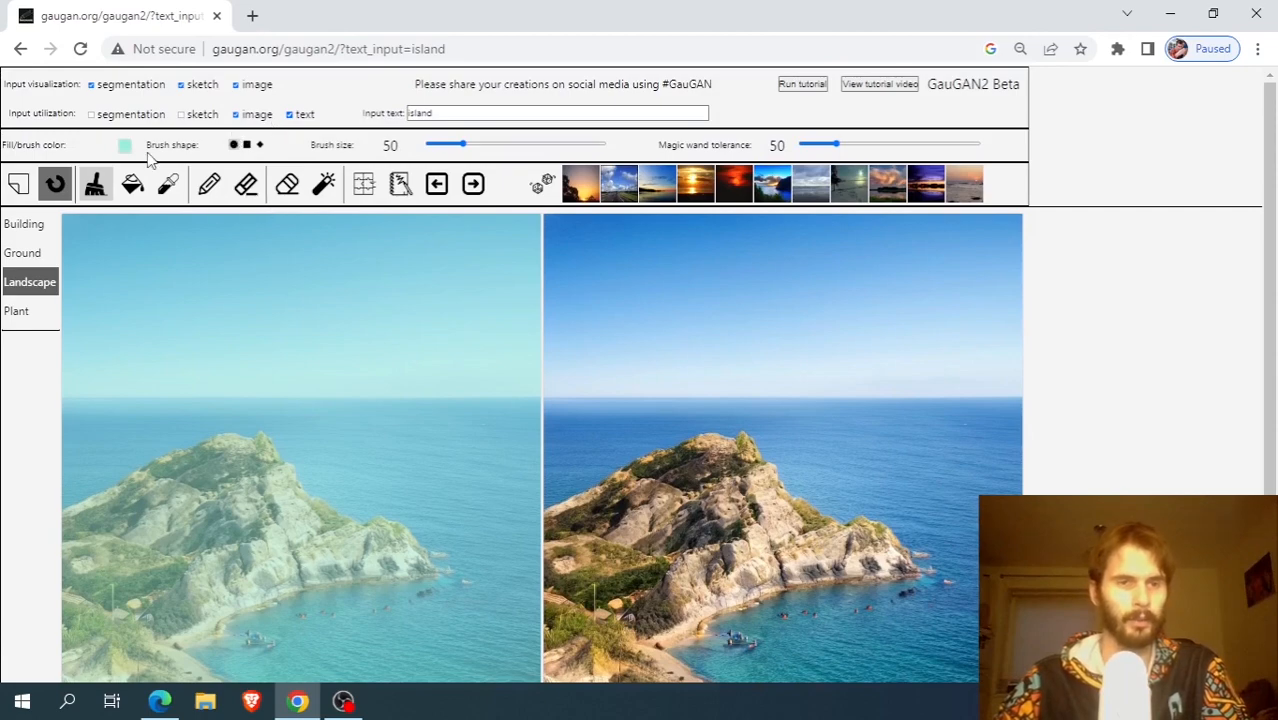
Compute the sketch lines from the island image on the input canvas and check the outlines.
scroll(436, 309, up, 1)
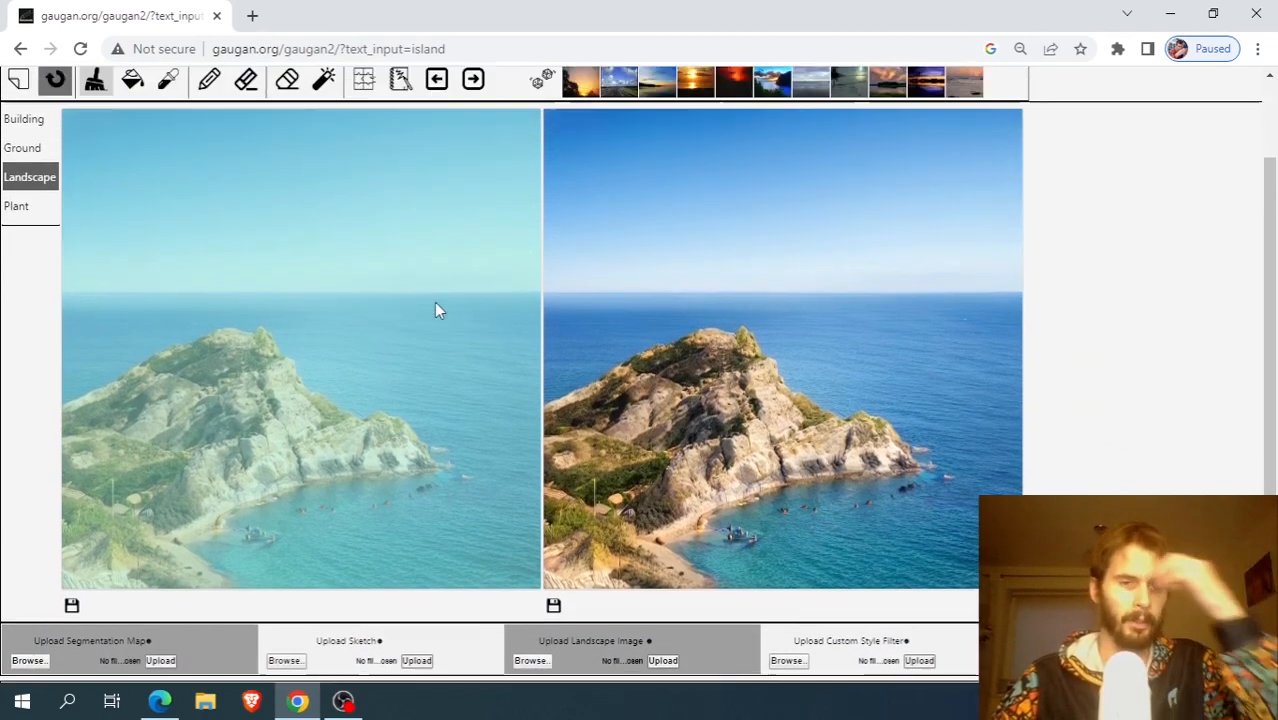
scroll(1266, 229, up, 1)
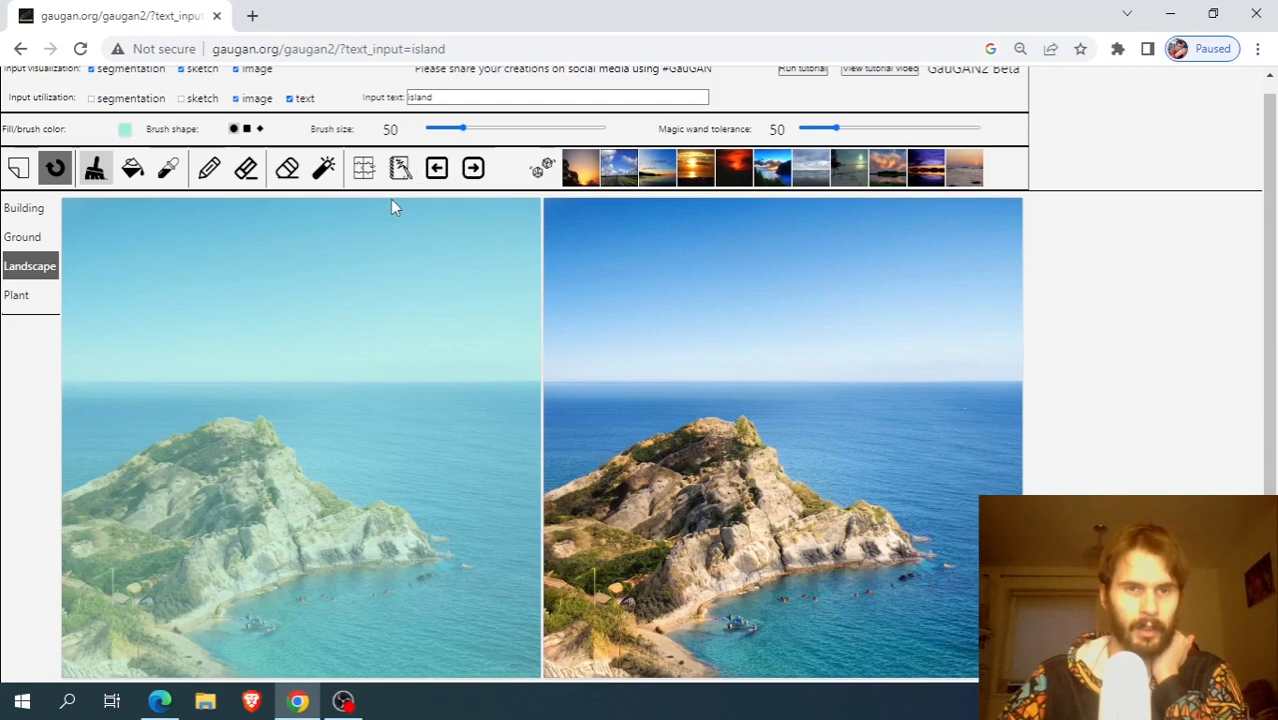
scroll(408, 287, down, 1)
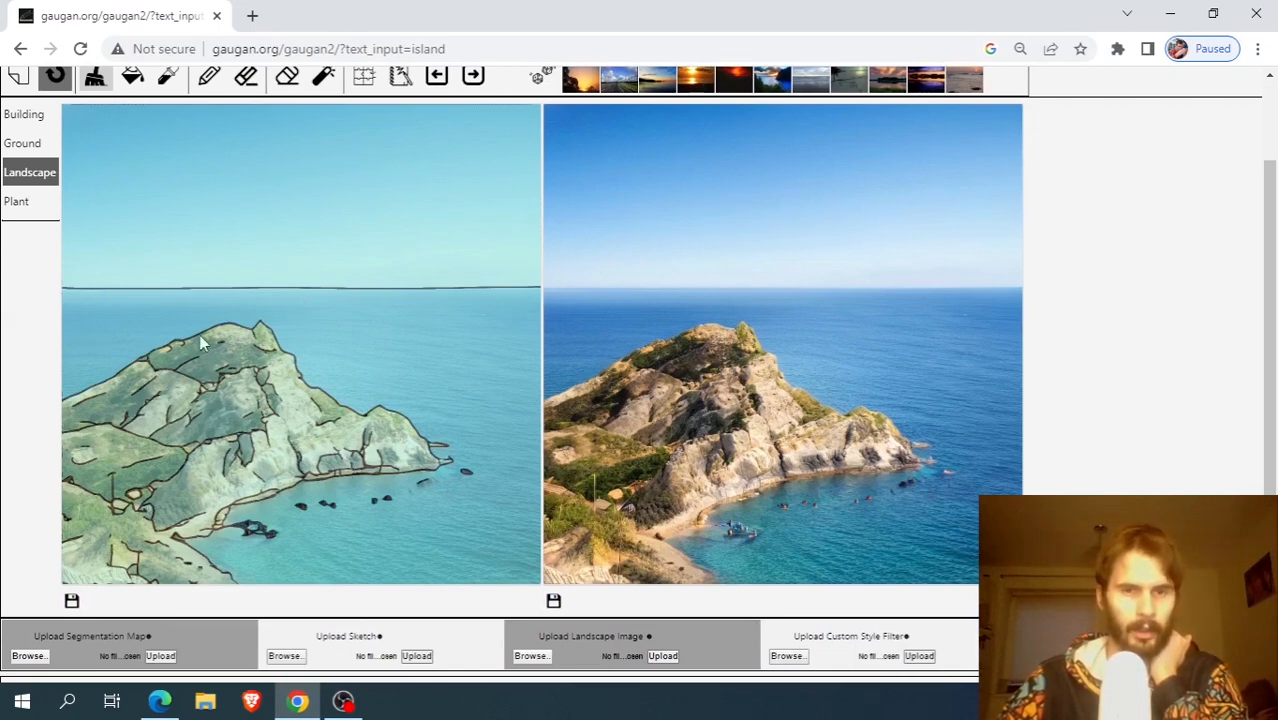
scroll(447, 384, up, 1)
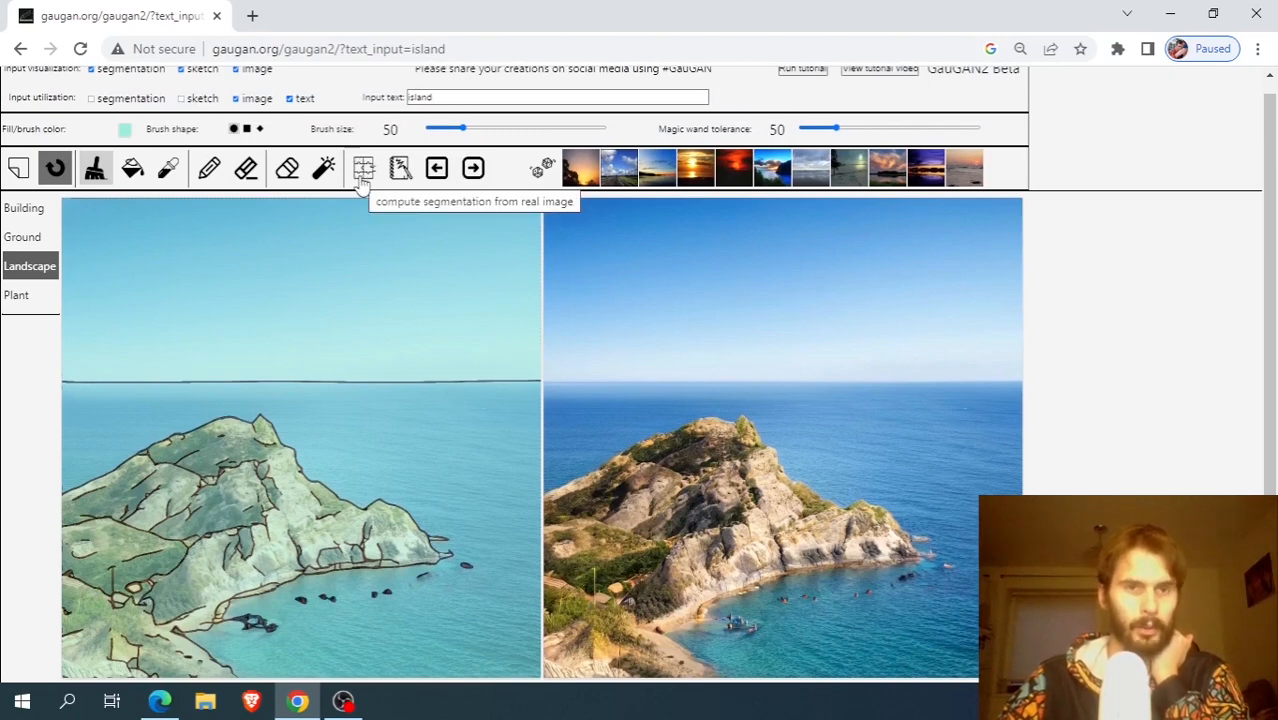
Try to hide the segmentation layer, hide the image layer on the input canvas instead, and inspect the sketch outlines.
scroll(245, 140, up, 1)
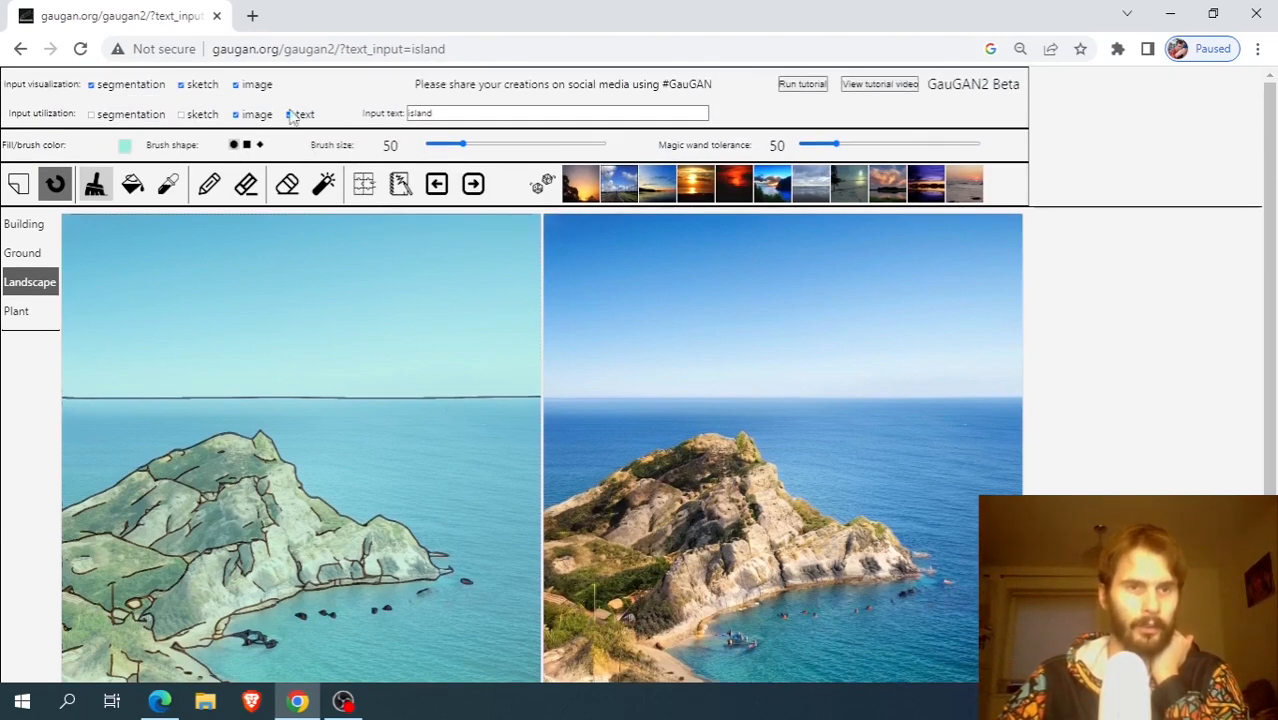
click(92, 86)
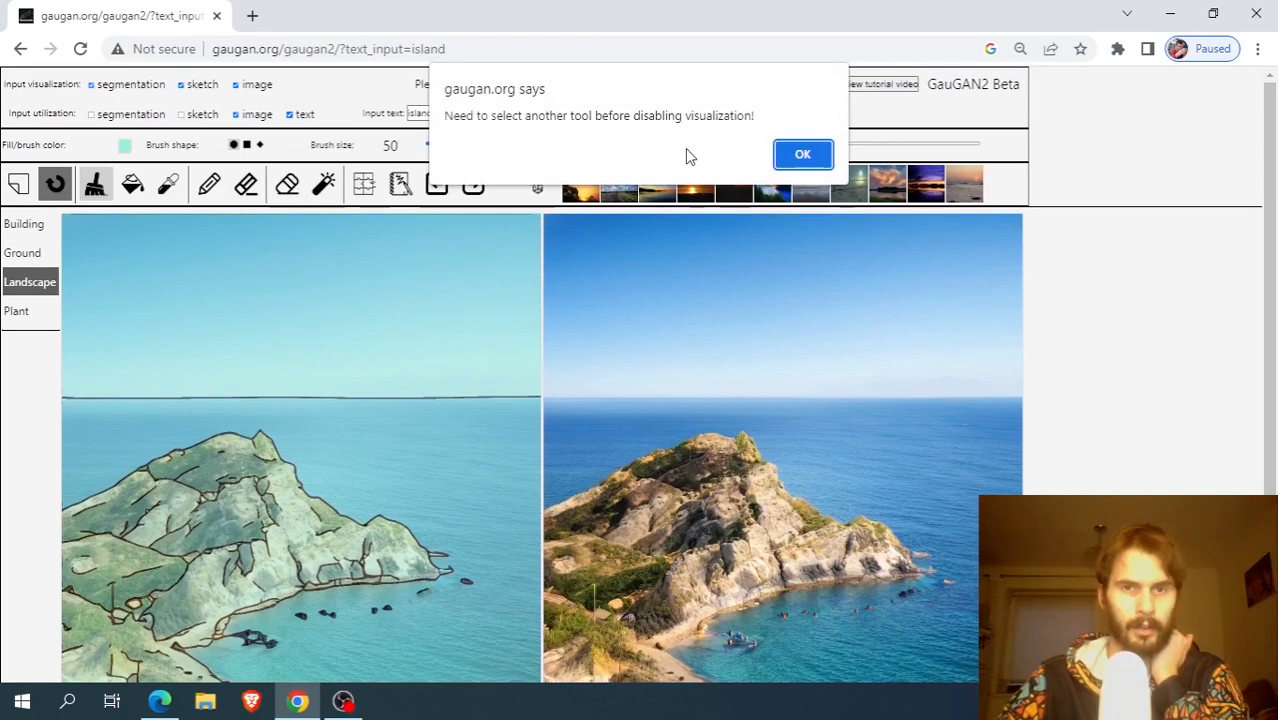
click(803, 153)
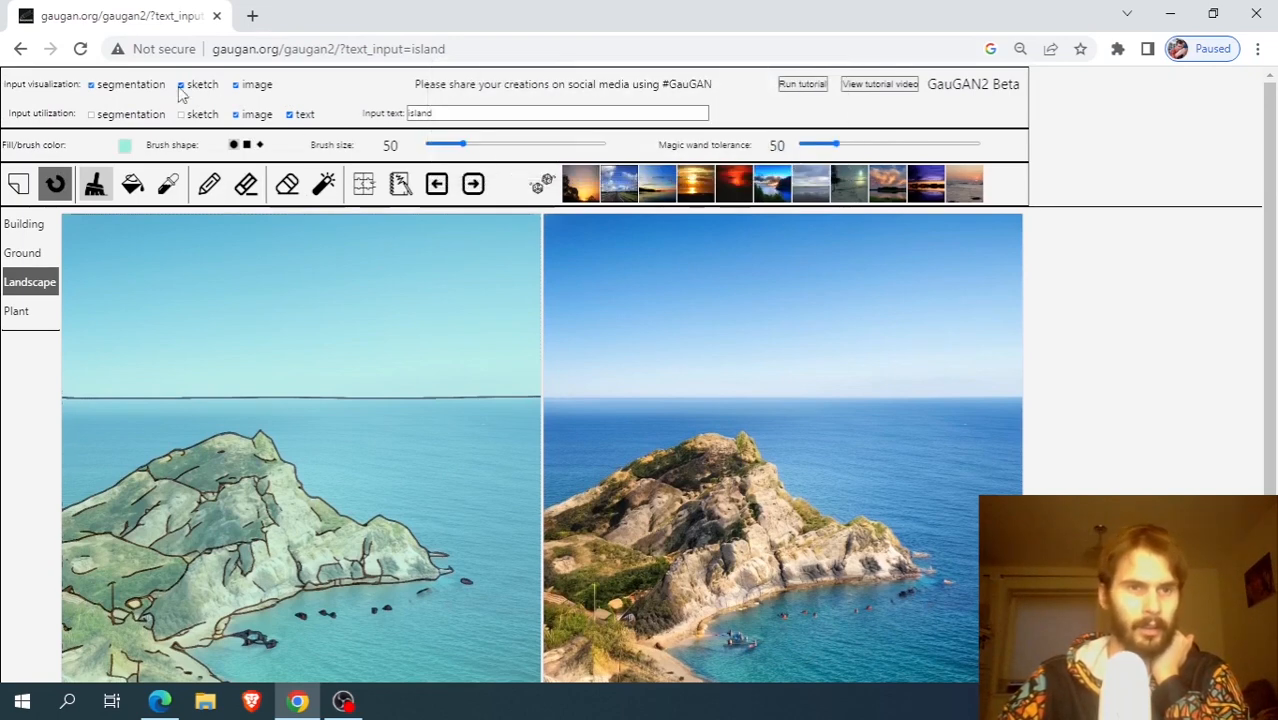
click(236, 86)
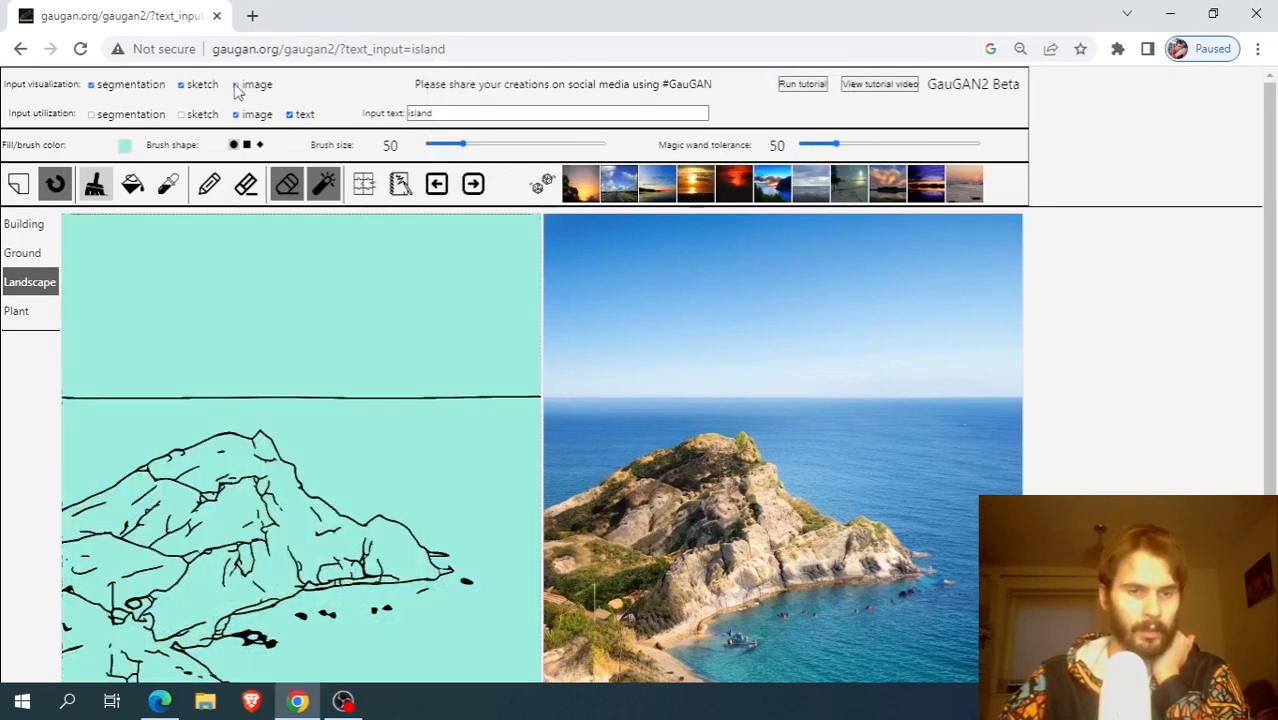
scroll(345, 258, down, 3)
scroll(345, 290, up, 3)
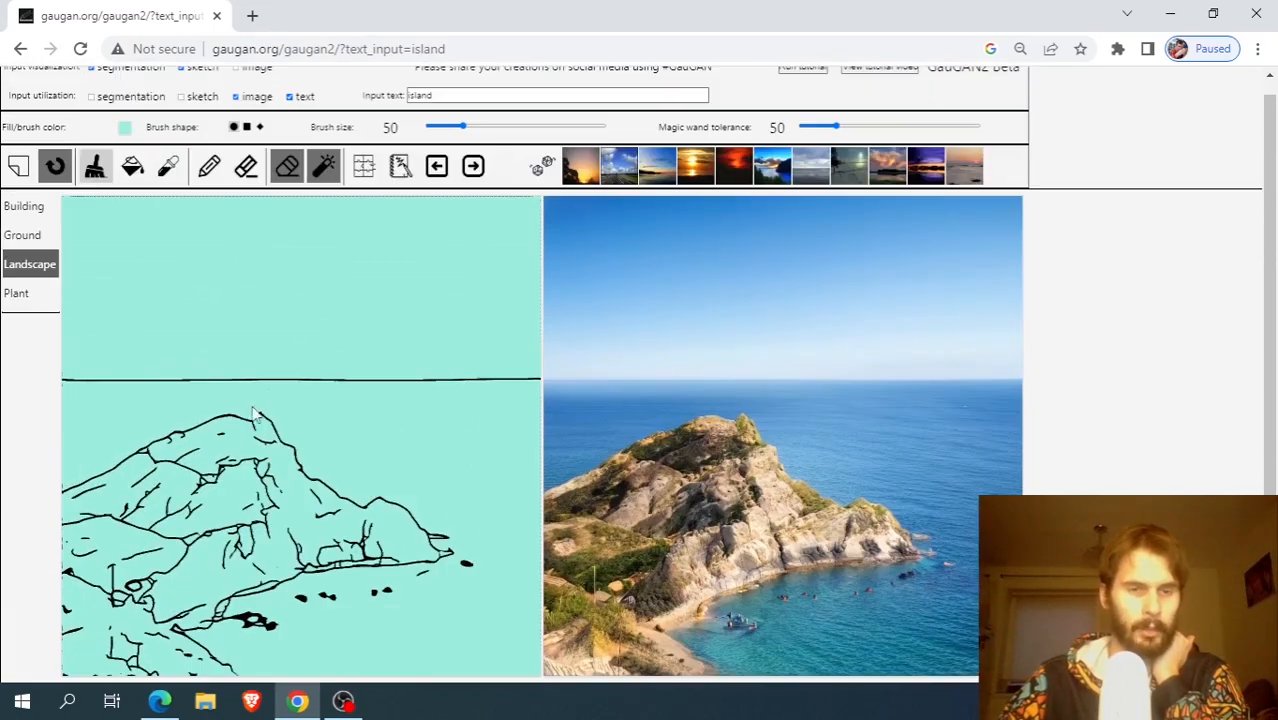
scroll(270, 228, up, 1)
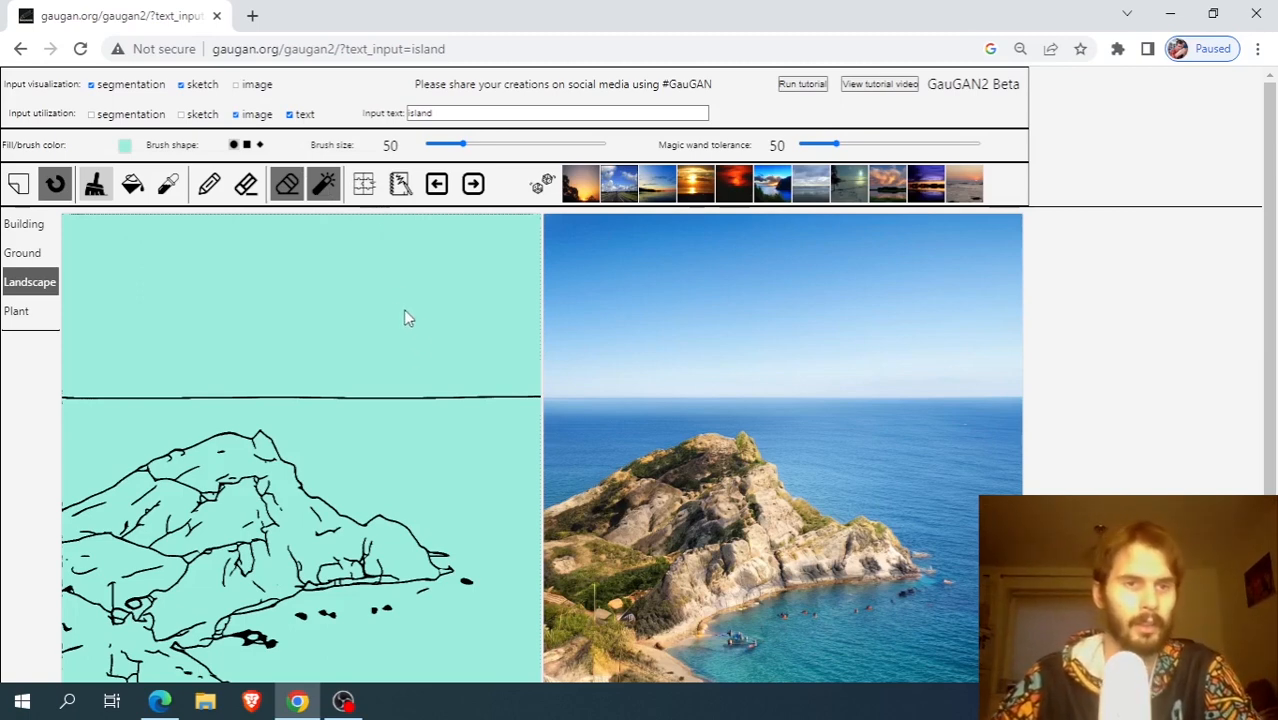
Set only segmentation and sketch as the utilized inputs, excluding image and text, and render the output.
click(90, 115)
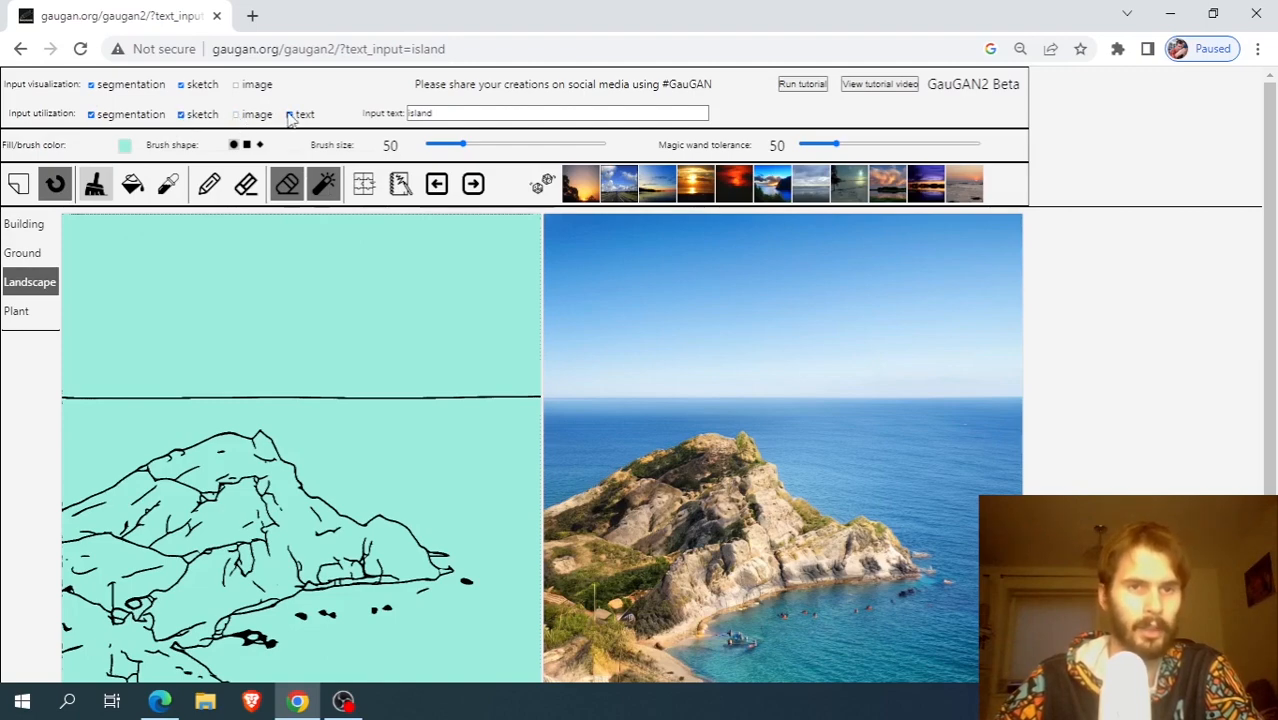
scroll(539, 318, down, 2)
scroll(522, 285, up, 2)
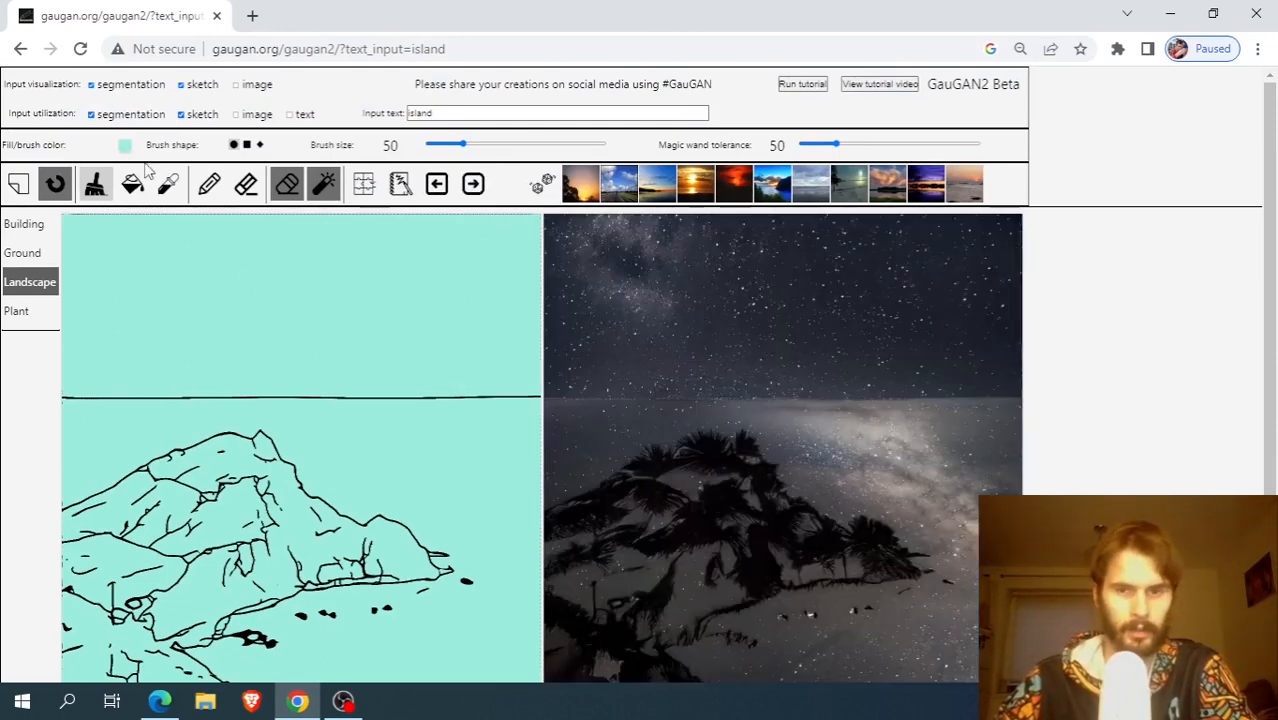
scroll(438, 372, down, 2)
scroll(435, 379, up, 1)
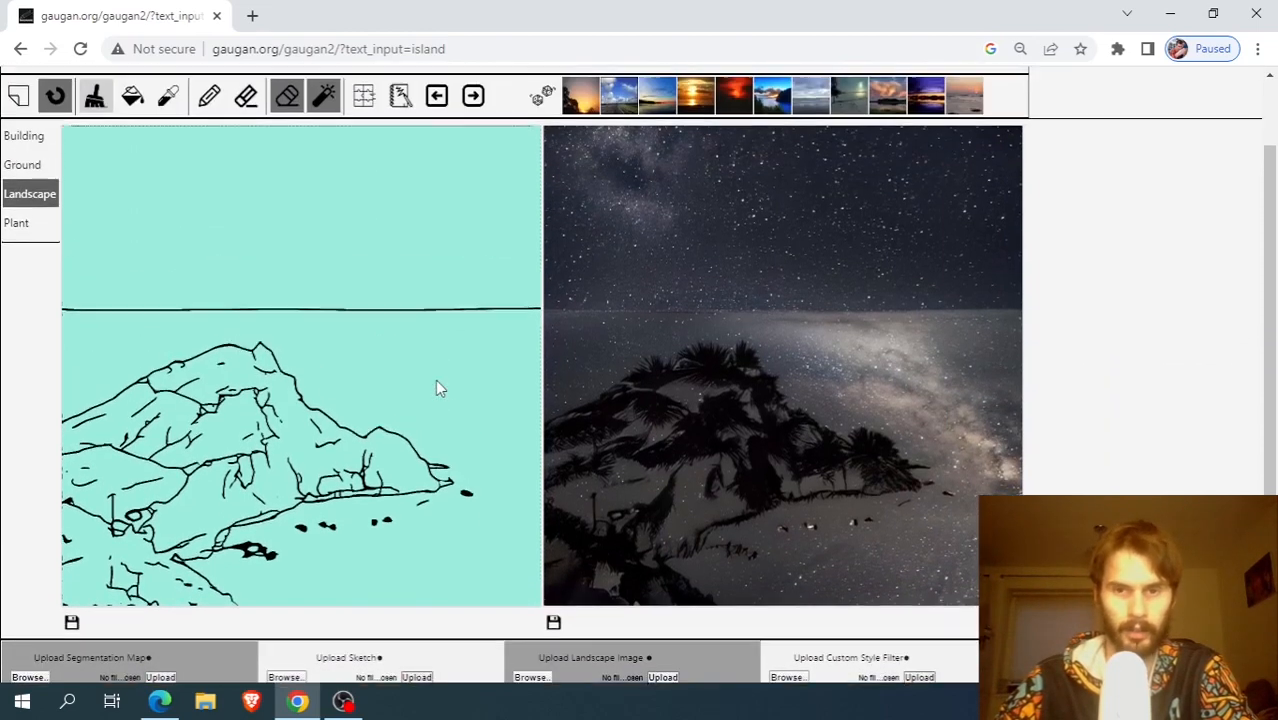
scroll(435, 379, up, 1)
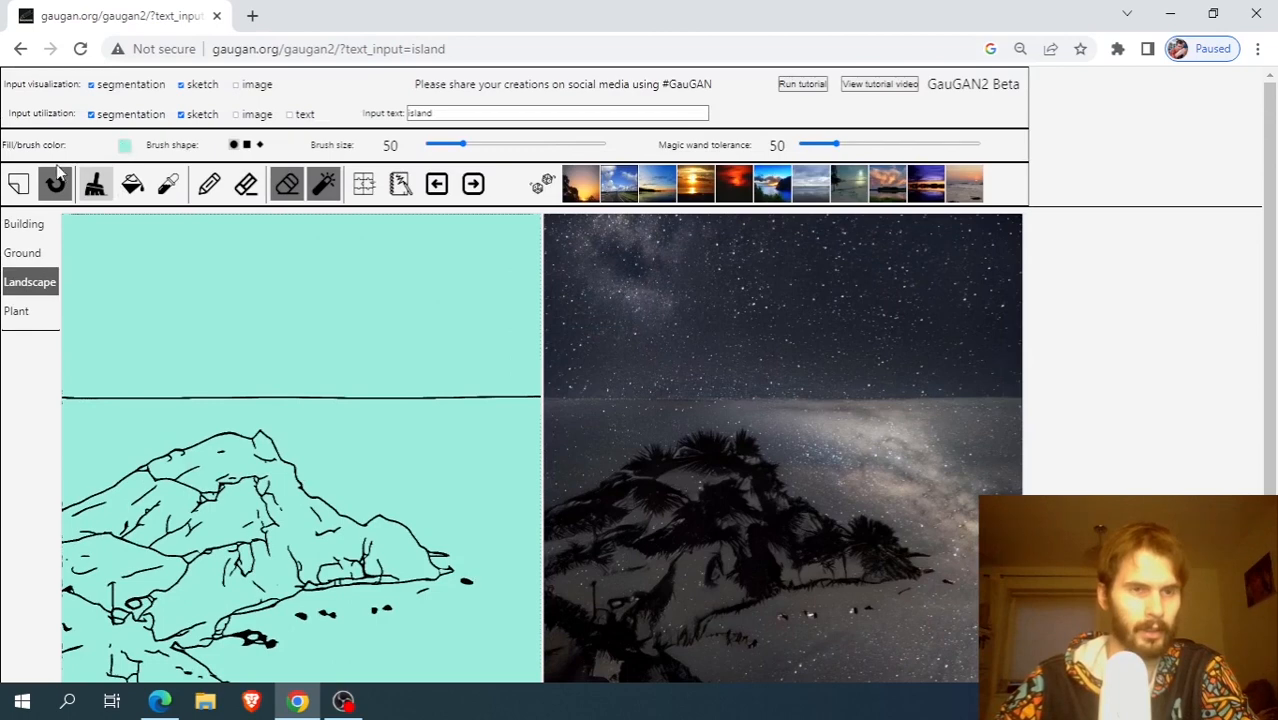
Look through the Plant, Ground and Landscape materials, trying Clouds, Fog, Hill, Mountain and Sea before choosing Sky as the brush label.
mouse_move(25, 316)
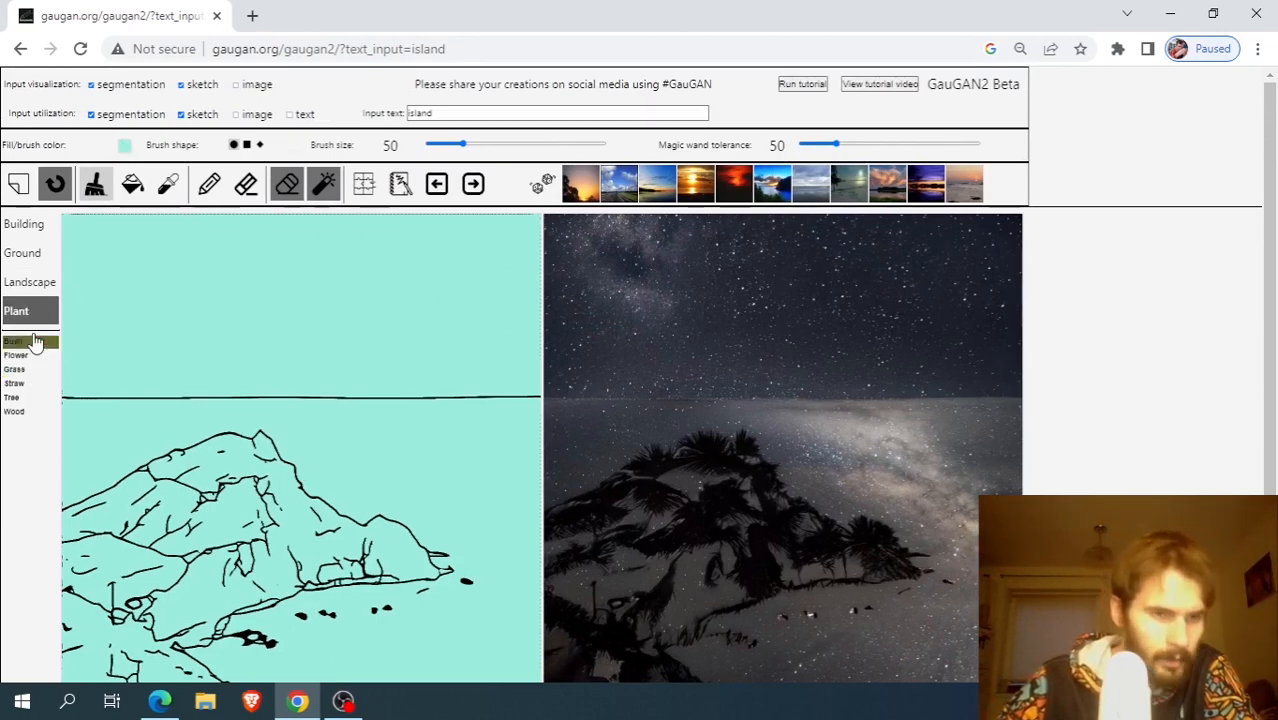
click(42, 257)
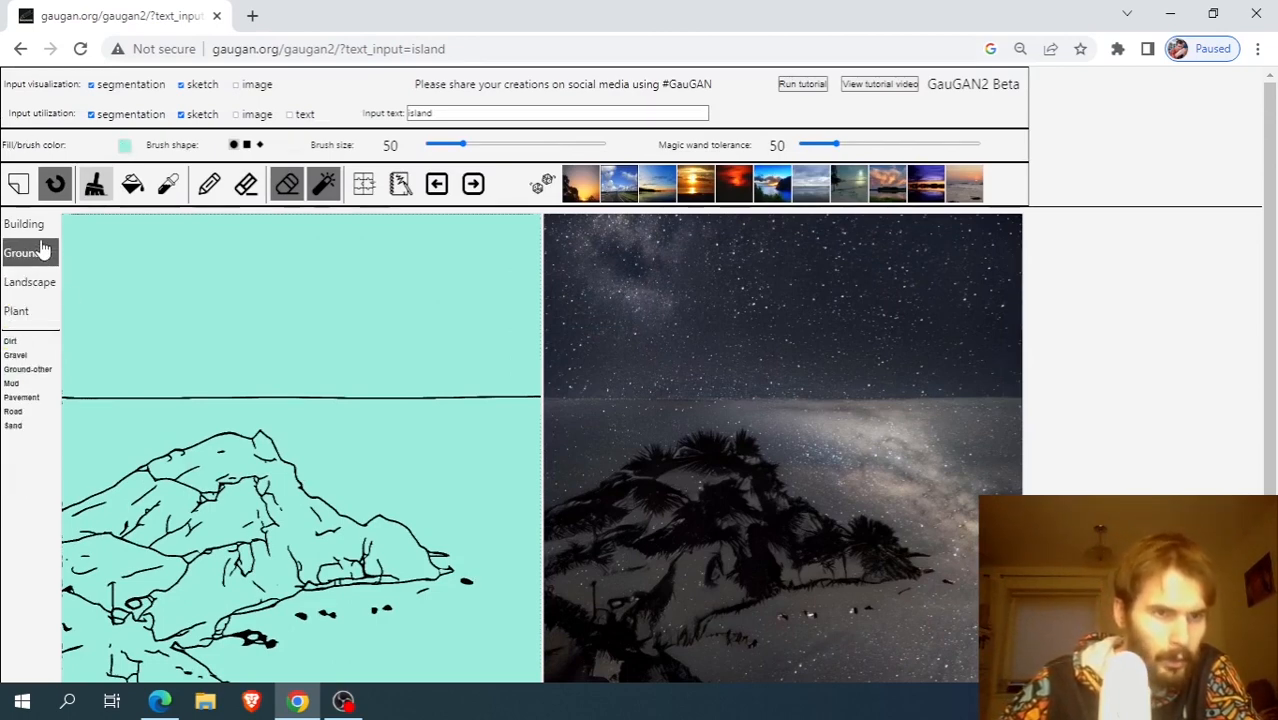
mouse_move(44, 279)
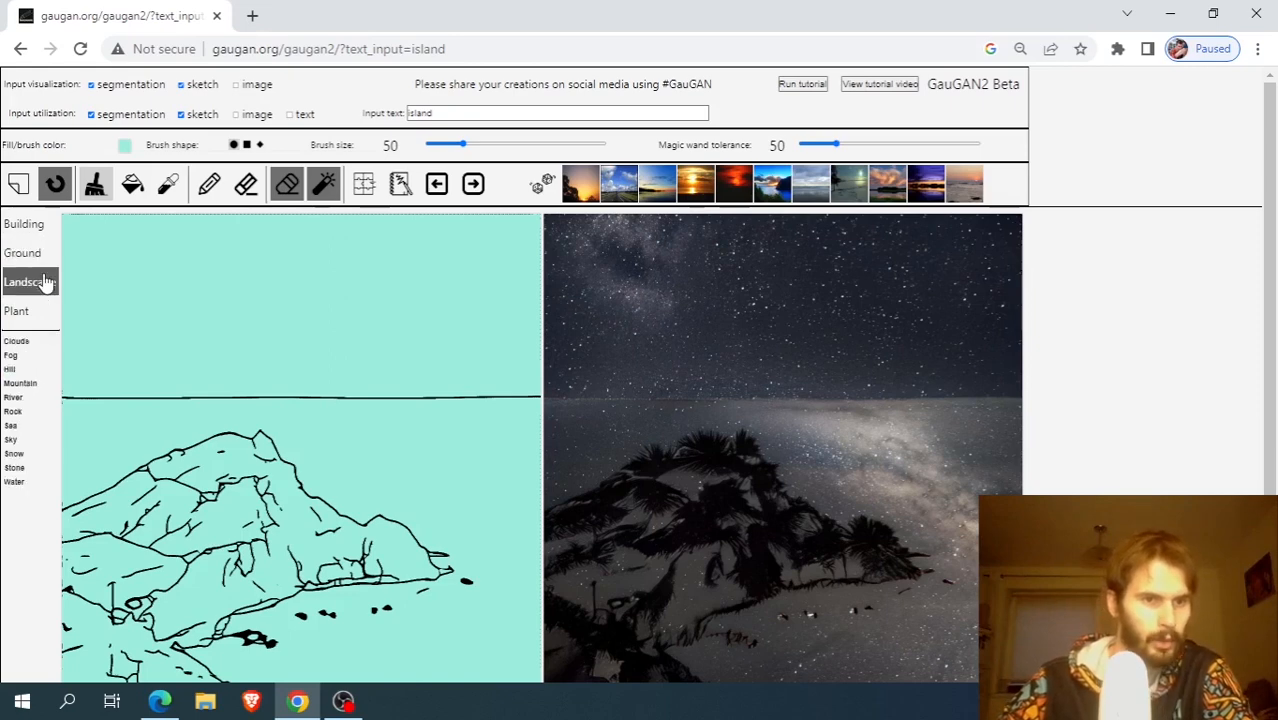
click(34, 346)
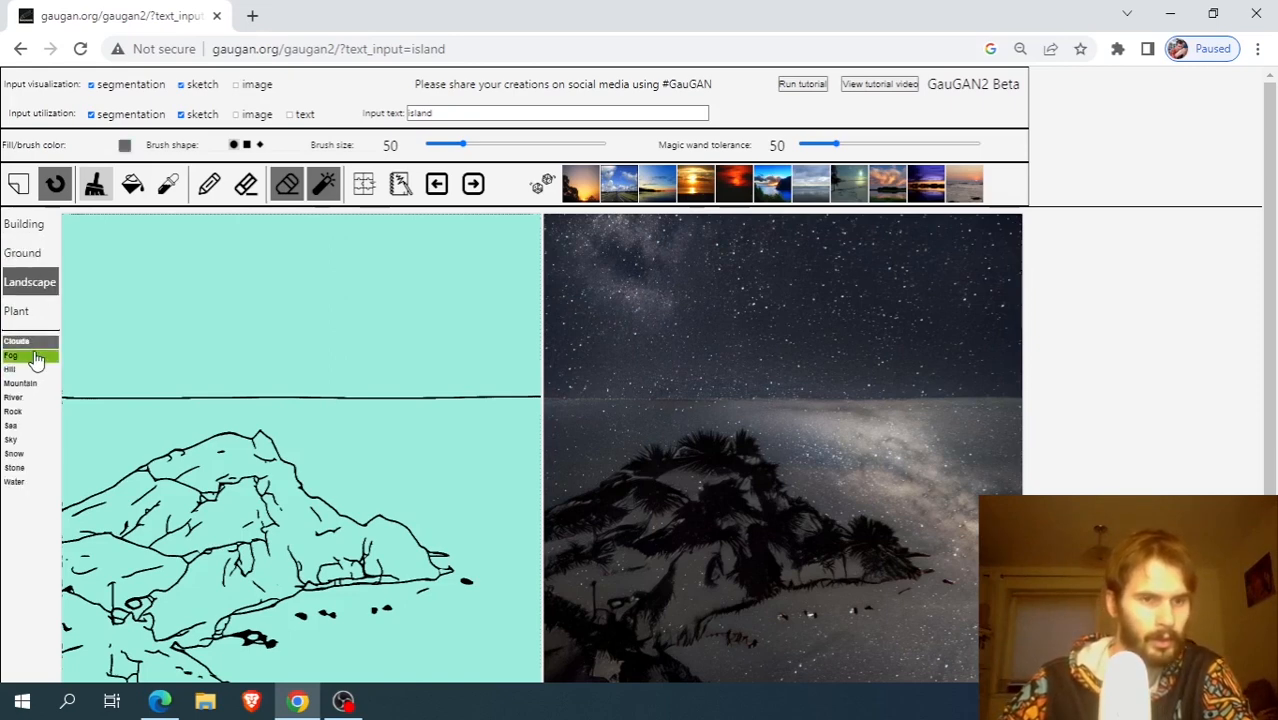
click(34, 356)
click(36, 371)
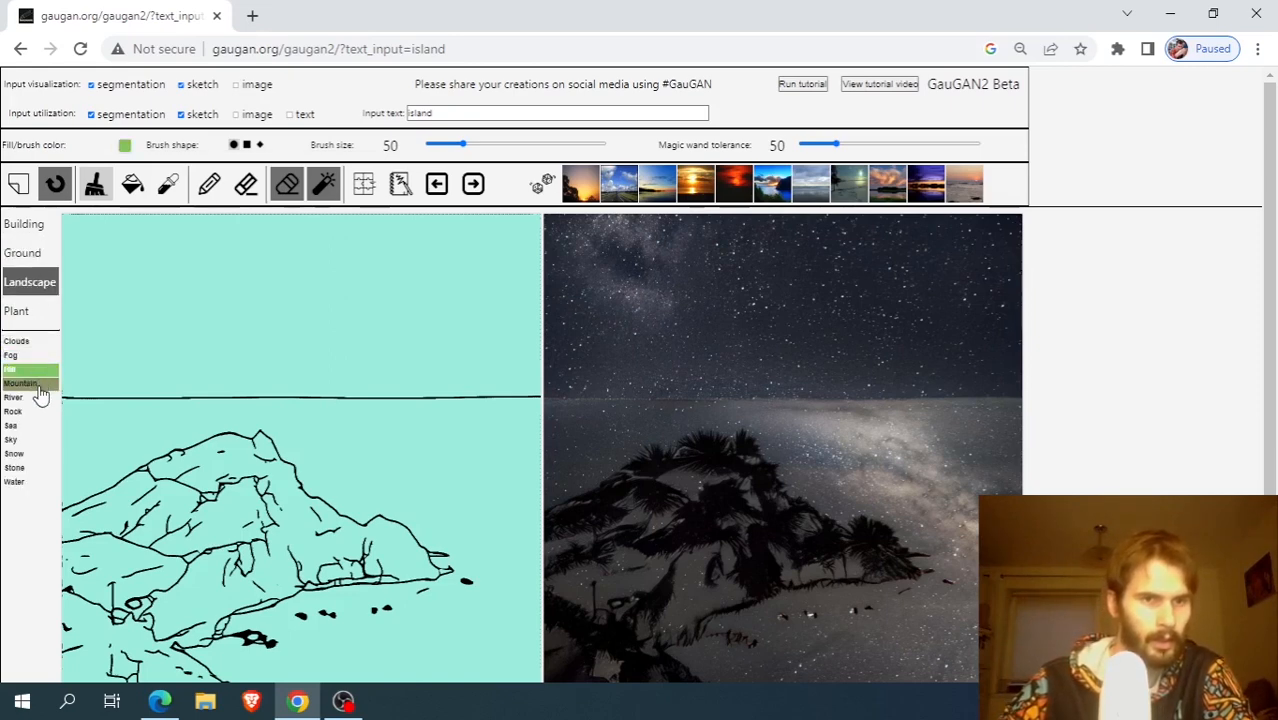
click(37, 384)
click(44, 428)
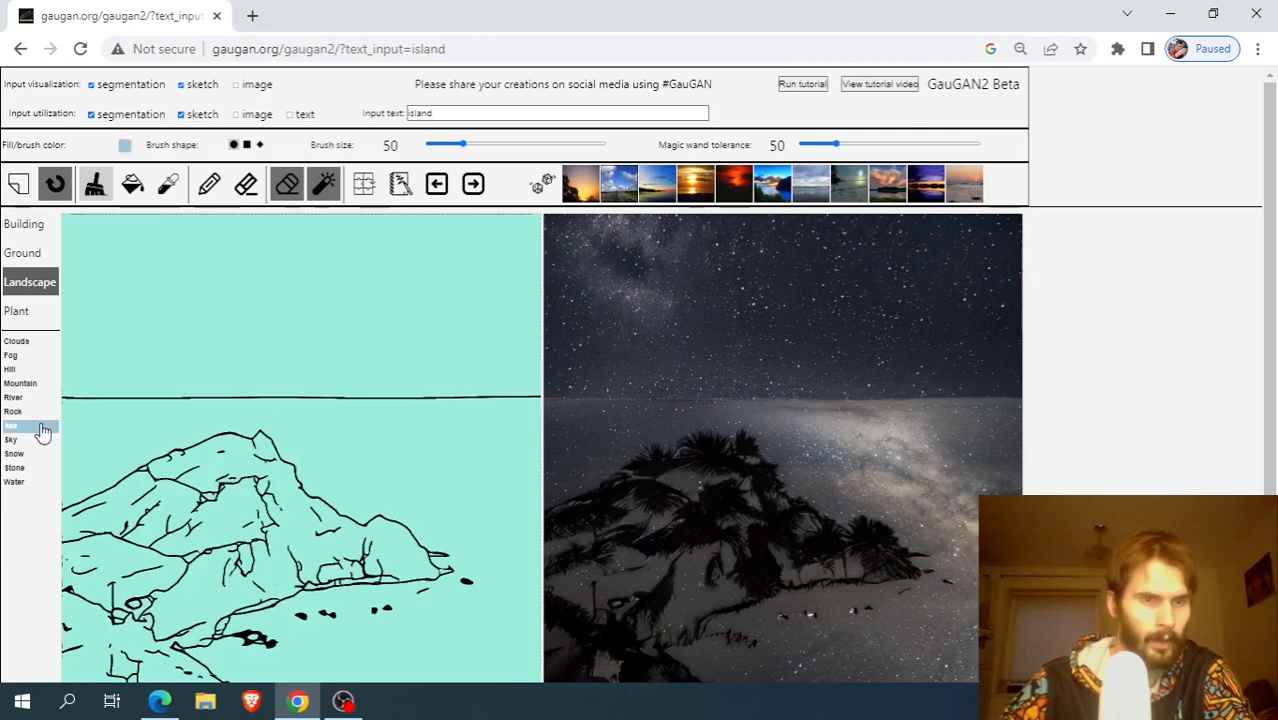
click(43, 441)
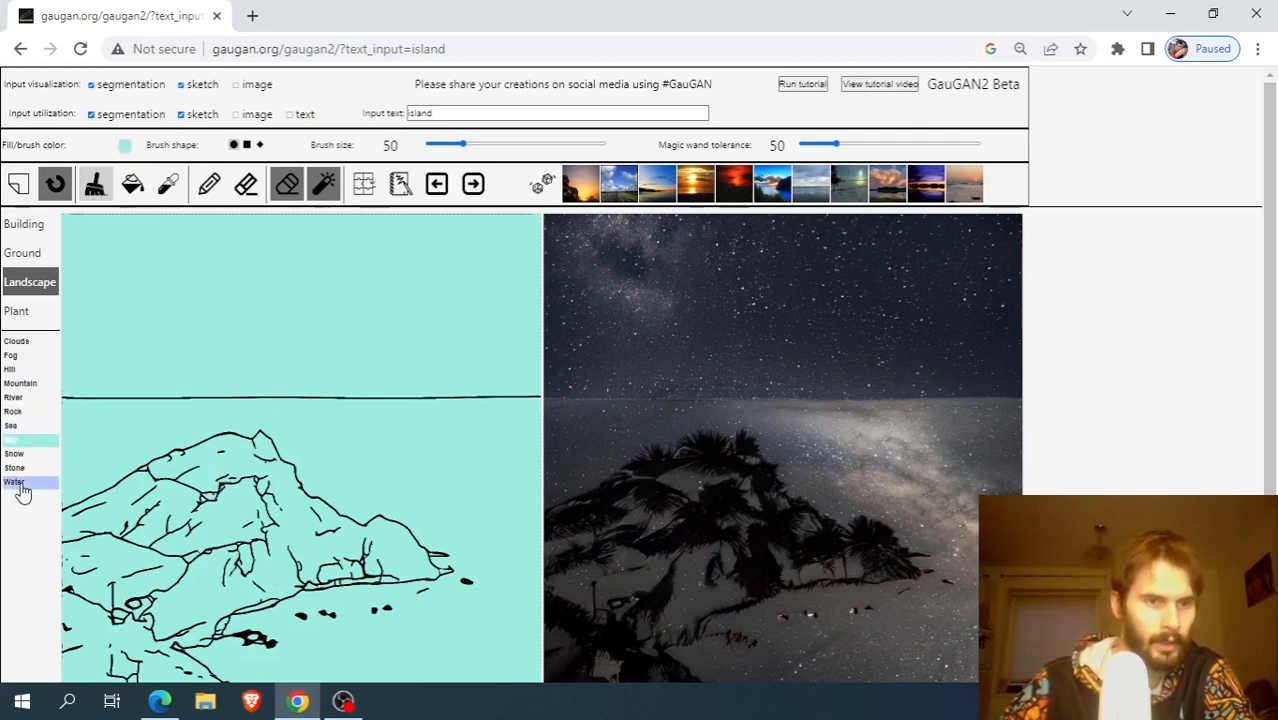
Utilize only the text prompt "island", show the image layer on the input canvas again, and render a new output.
scroll(972, 475, down, 1)
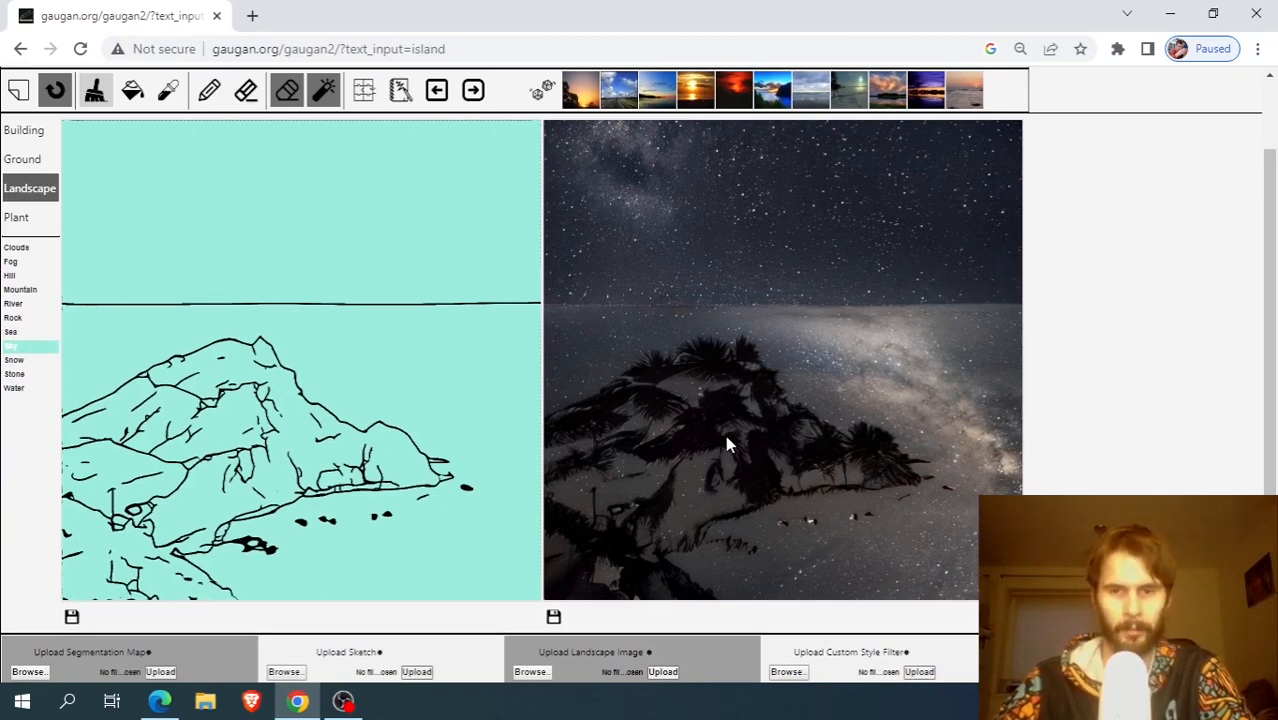
scroll(725, 445, up, 1)
scroll(746, 428, down, 1)
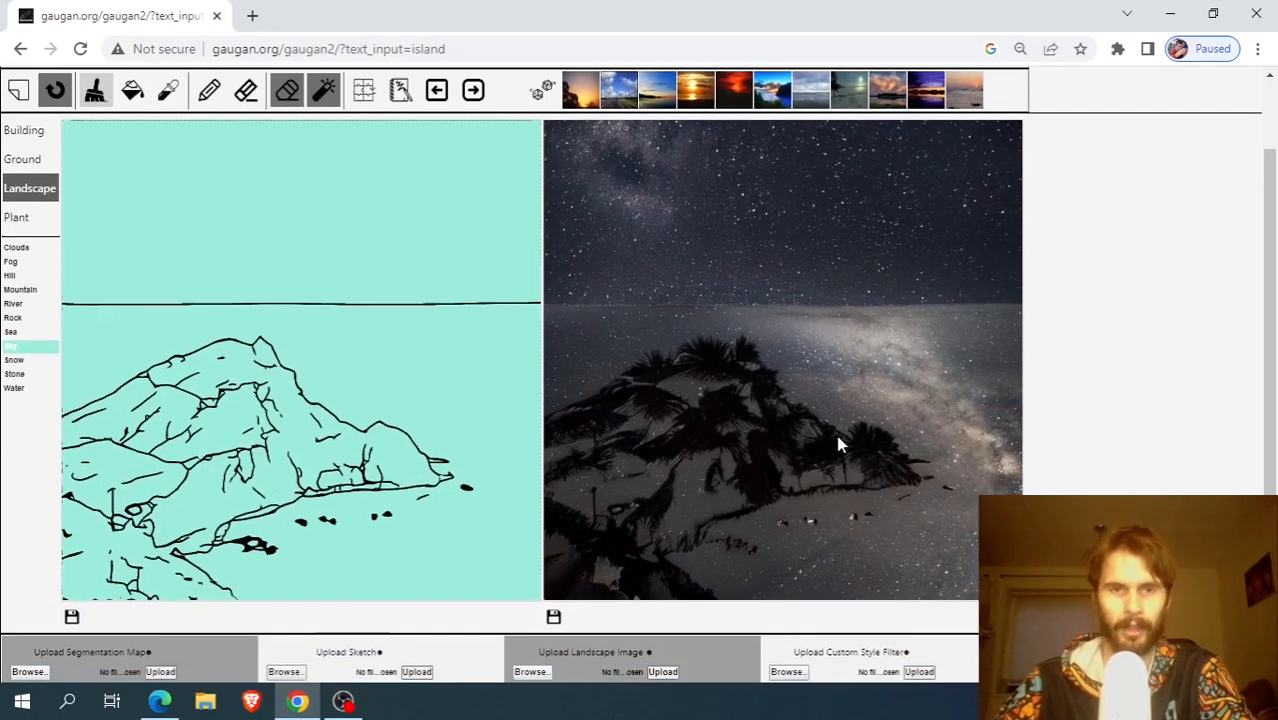
scroll(826, 445, up, 1)
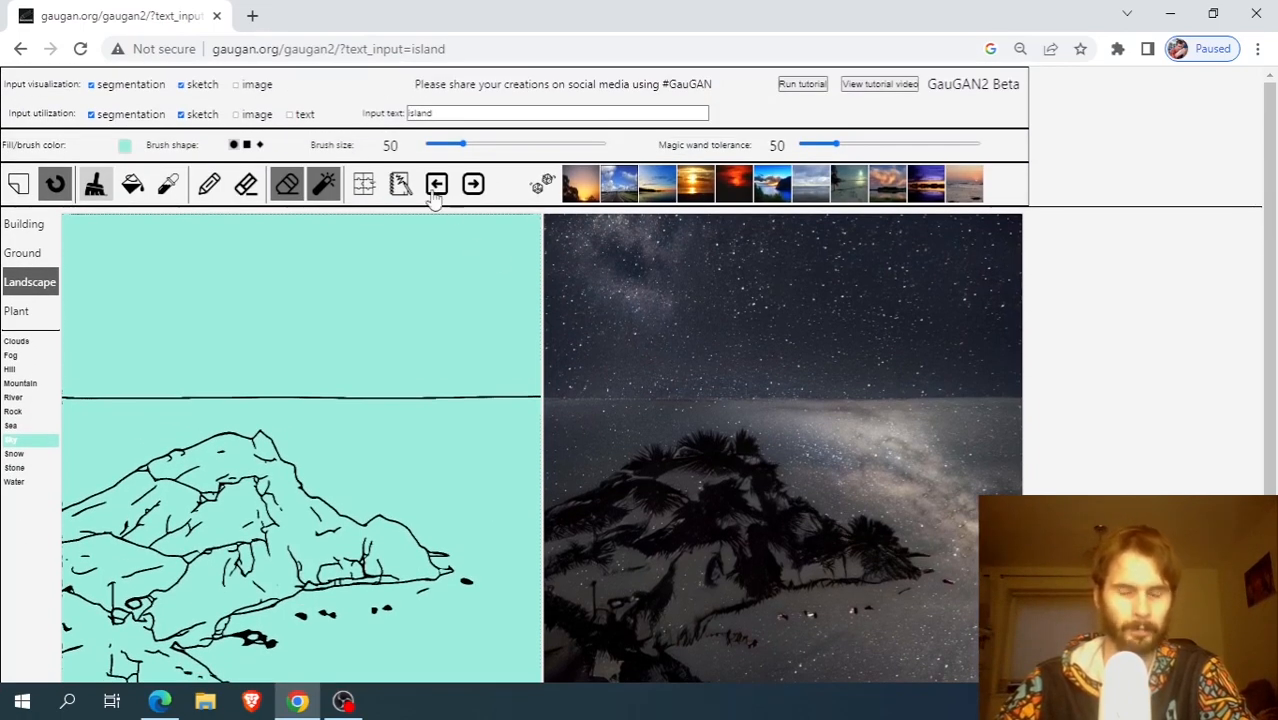
click(290, 115)
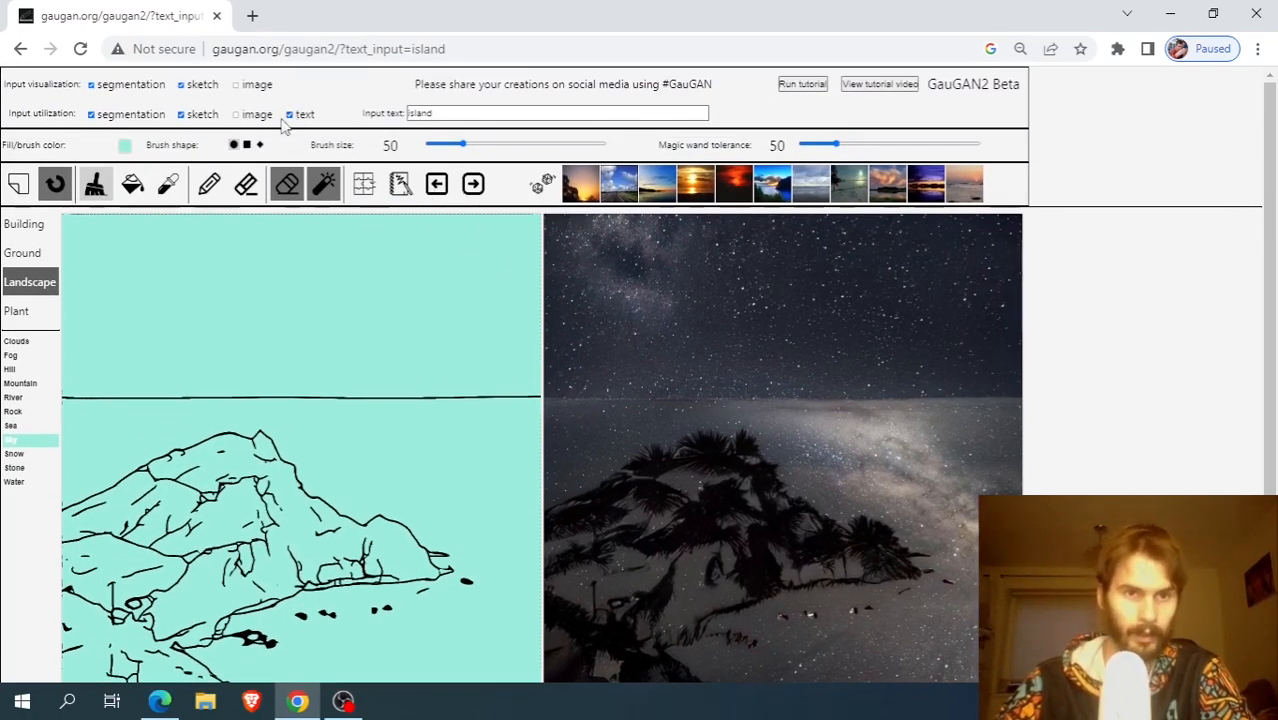
click(182, 116)
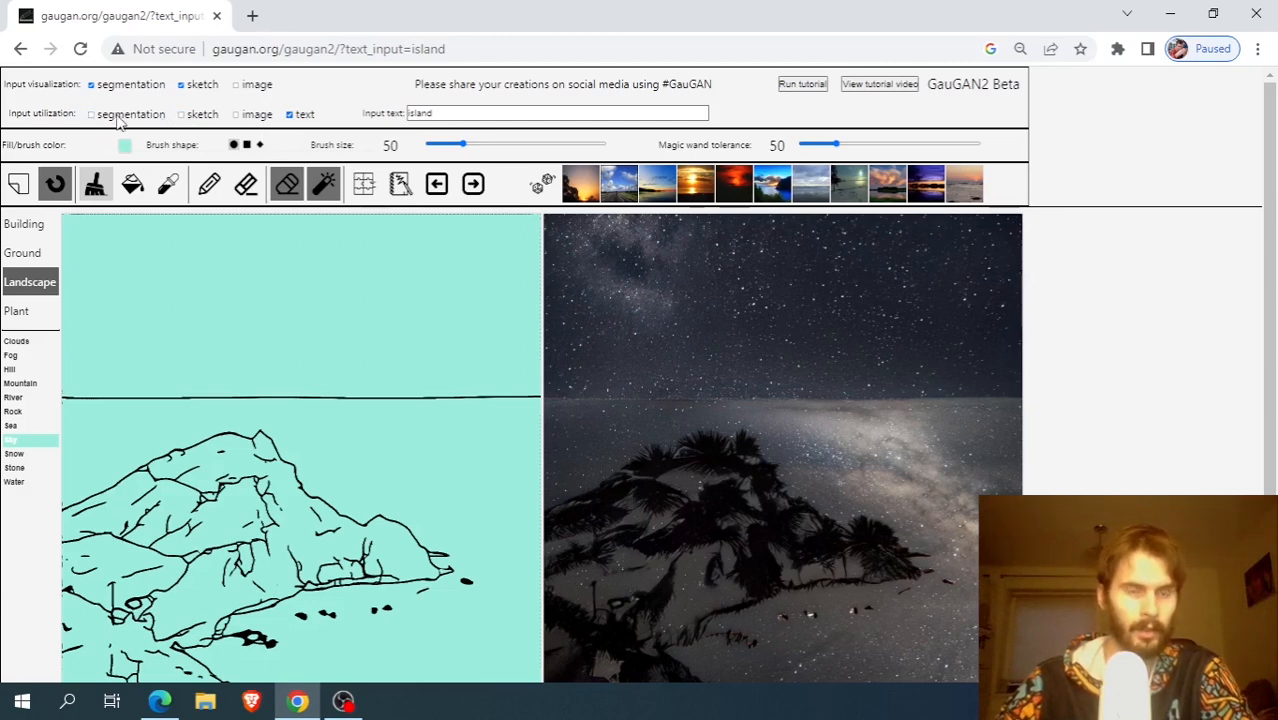
click(236, 85)
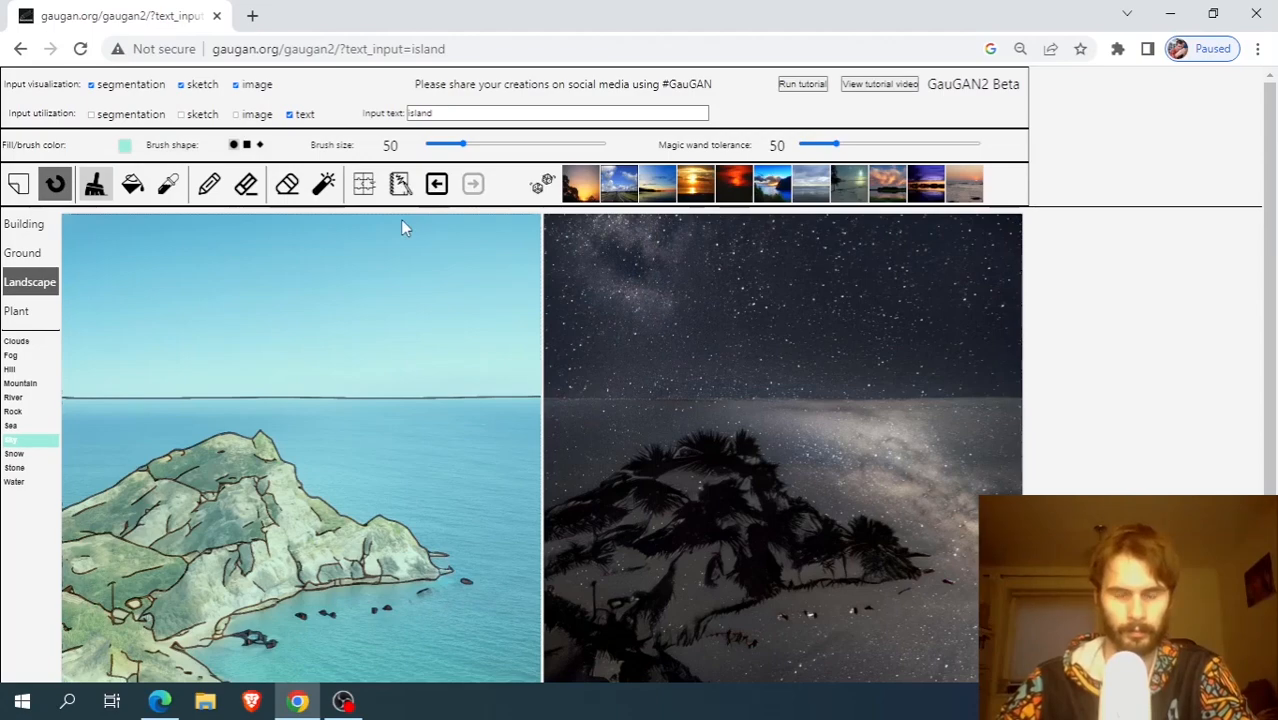
click(476, 186)
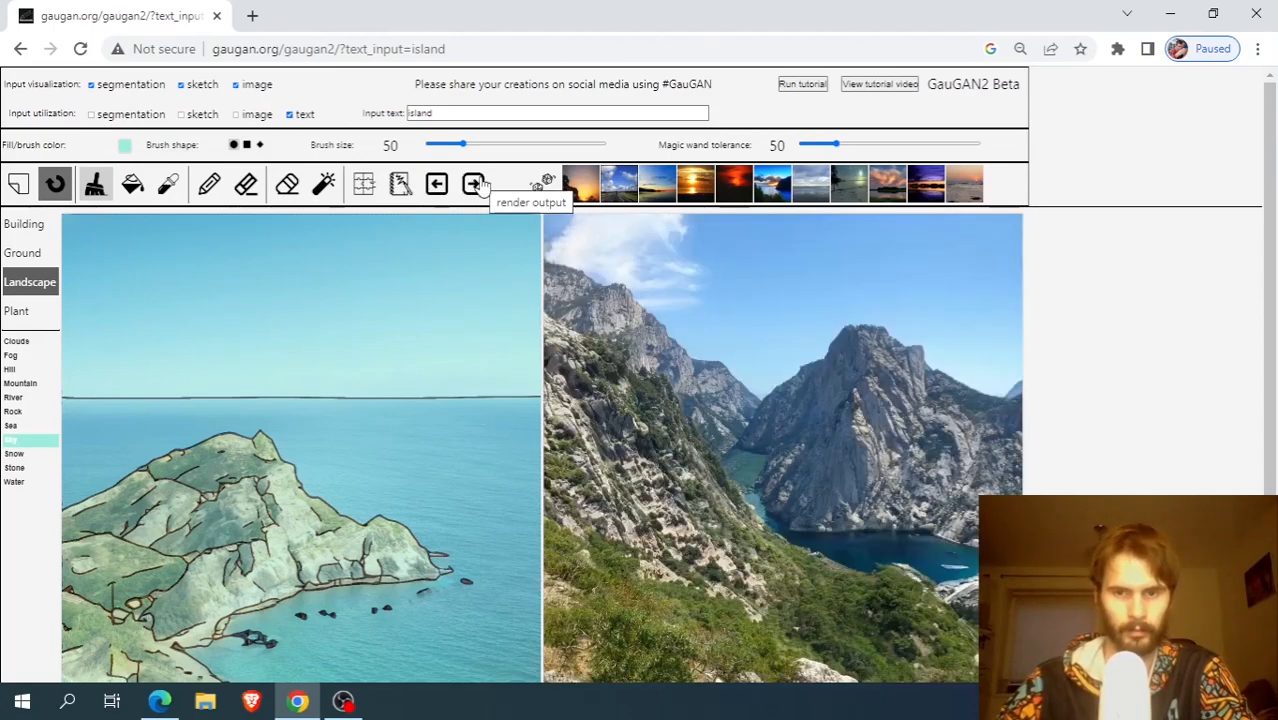
Inspect the newly rendered mountain bay image and copy it onto the input canvas.
scroll(868, 478, down, 1)
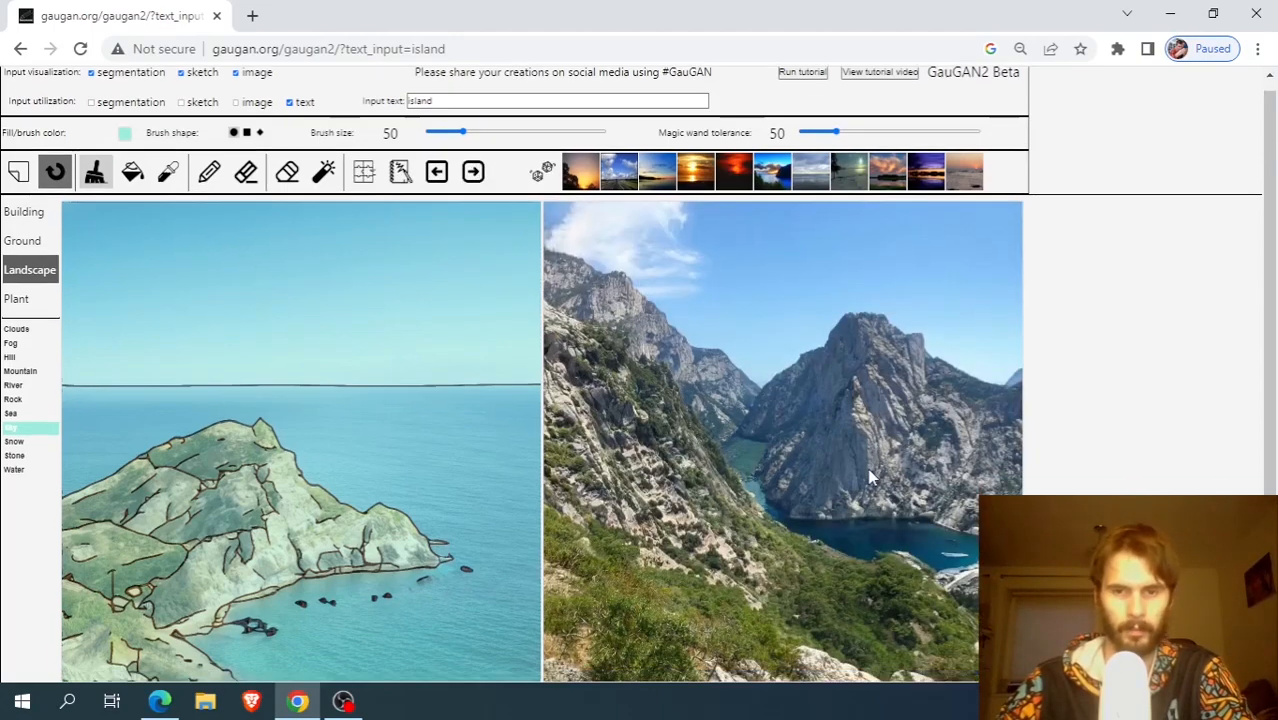
scroll(868, 478, up, 1)
drag(1273, 217, 1273, 239)
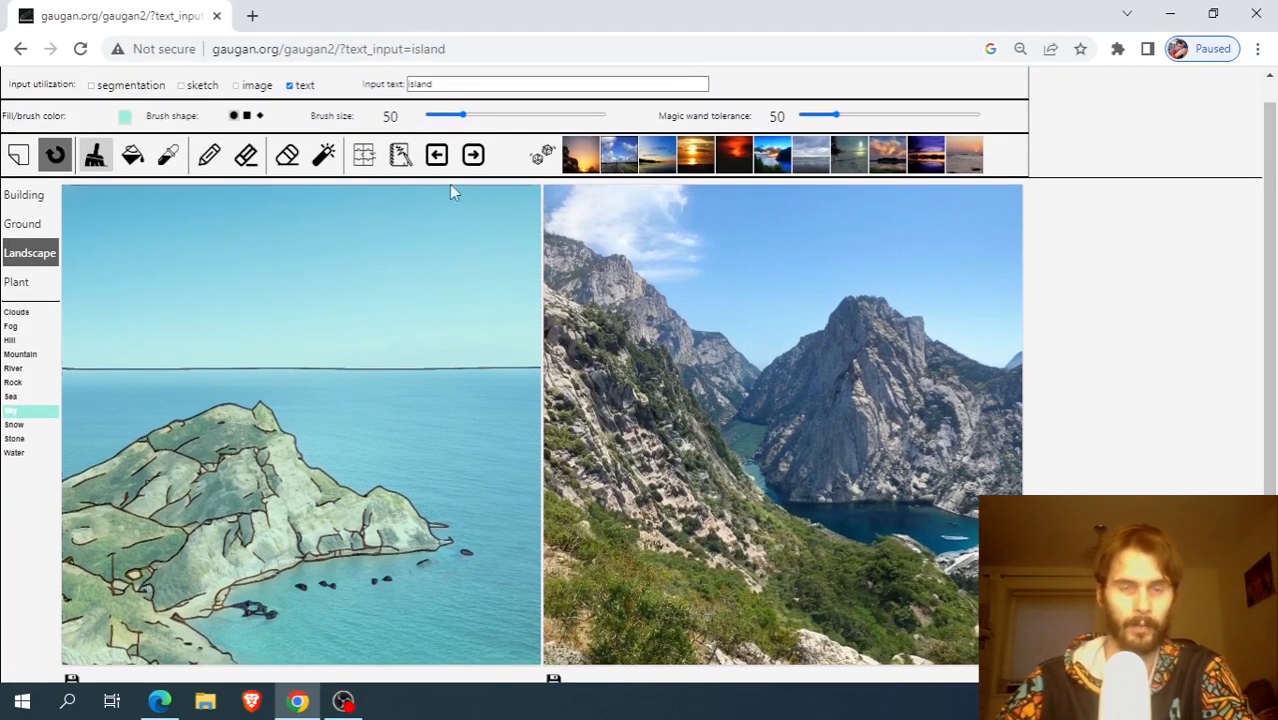
click(438, 157)
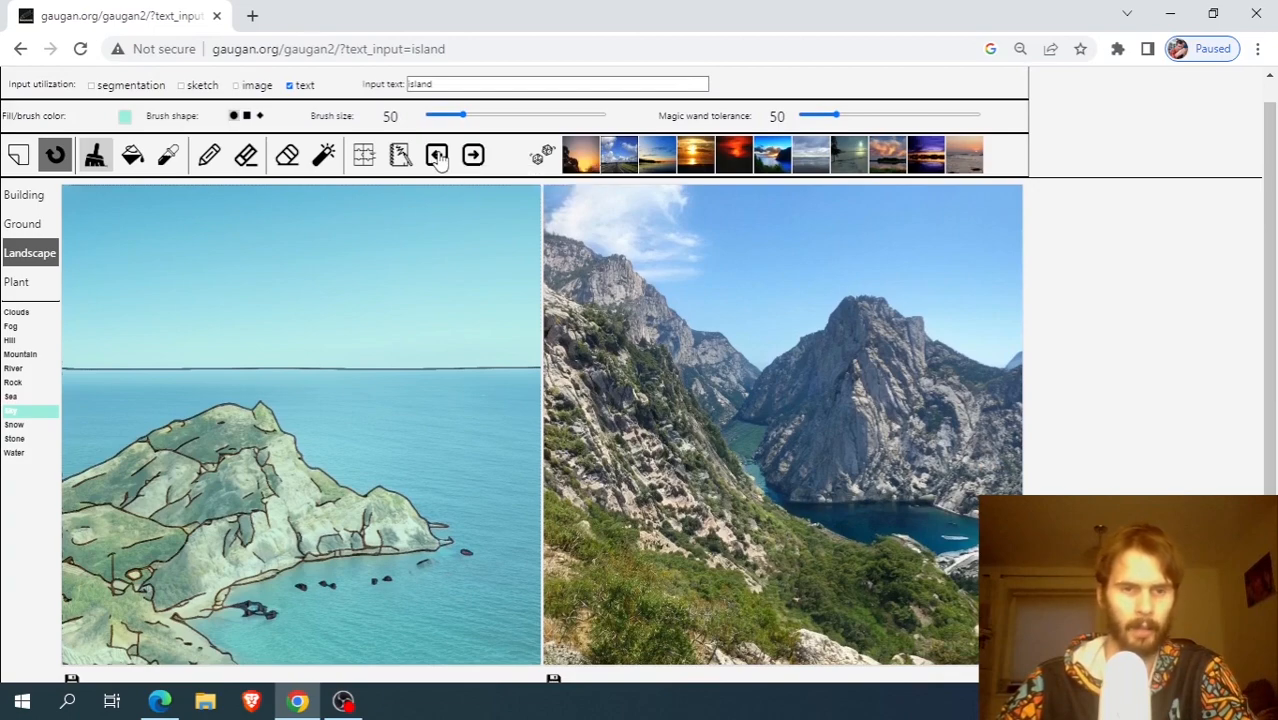
Erase most of the old horizon line and parts of the island outlines with the sketch eraser.
scroll(295, 363, up, 1)
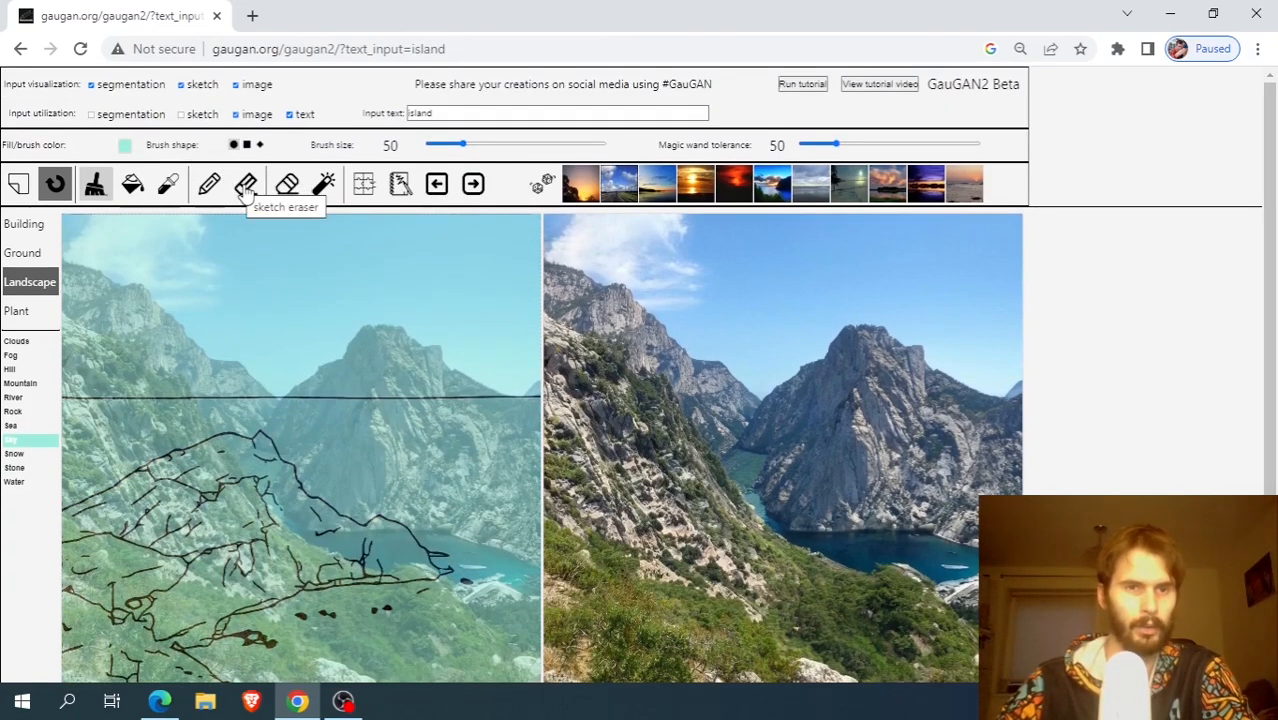
click(246, 190)
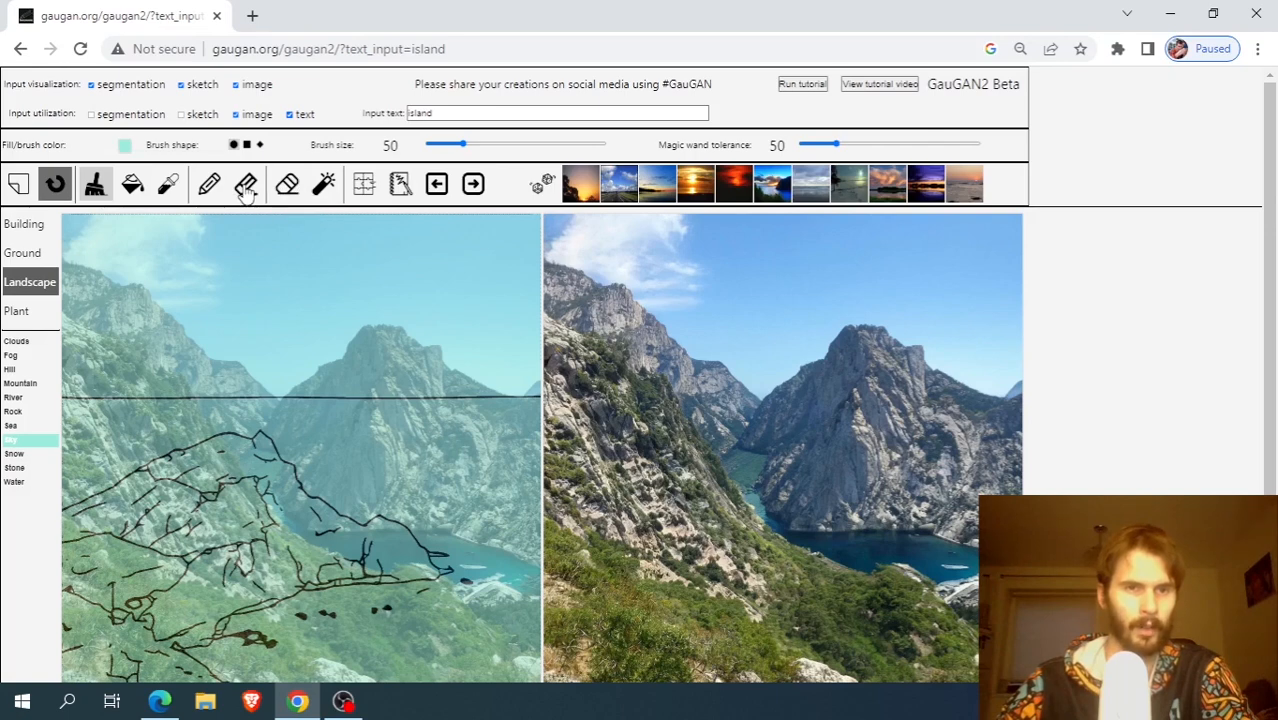
click(258, 397)
click(141, 397)
mouse_move(311, 426)
mouse_down()
mouse_move(328, 446)
mouse_move(134, 574)
mouse_move(131, 544)
mouse_move(158, 532)
mouse_up()
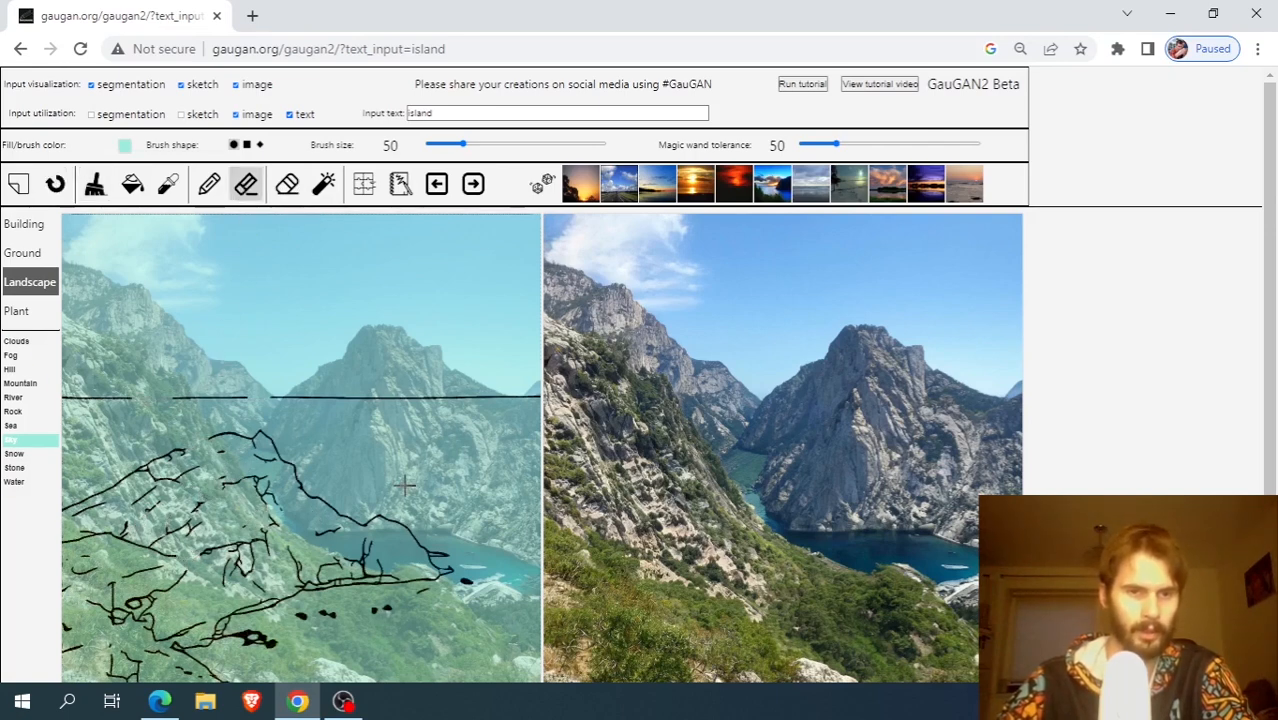
click(530, 396)
click(469, 396)
drag(357, 396, 325, 398)
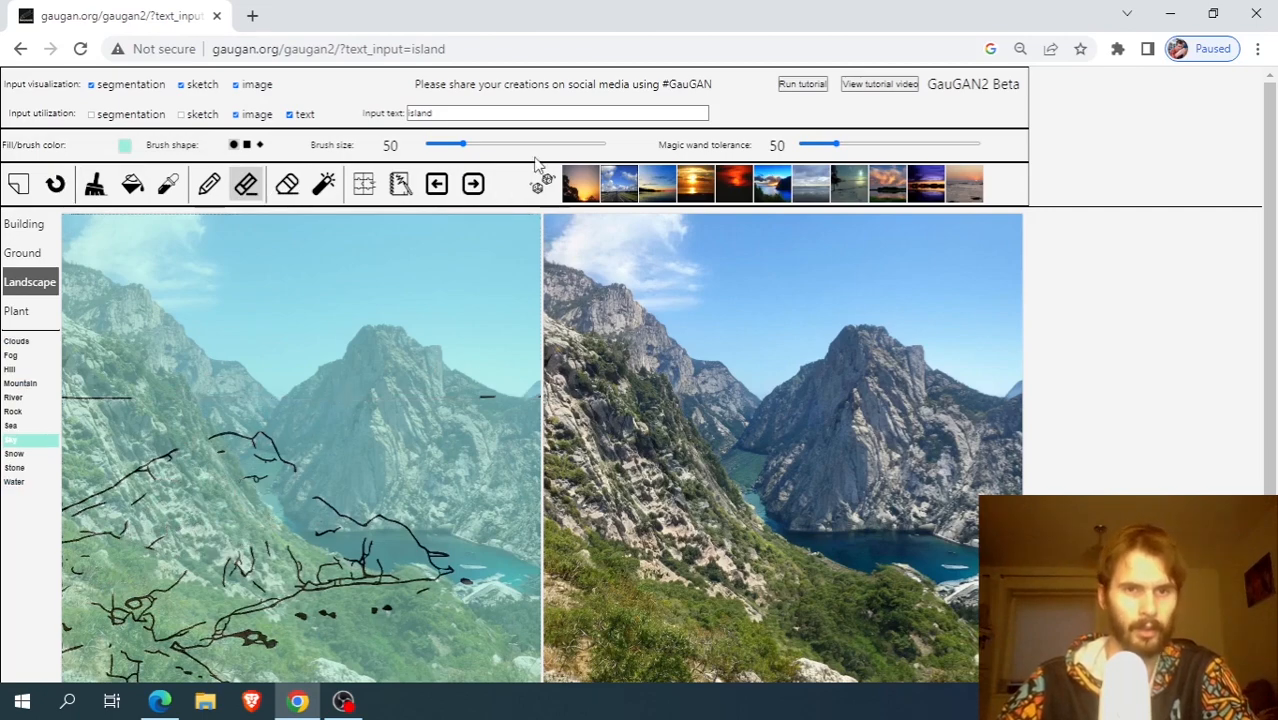
Enlarge the brush size to 189 and erase the remaining old sketch lines from the input canvas.
drag(462, 145, 561, 152)
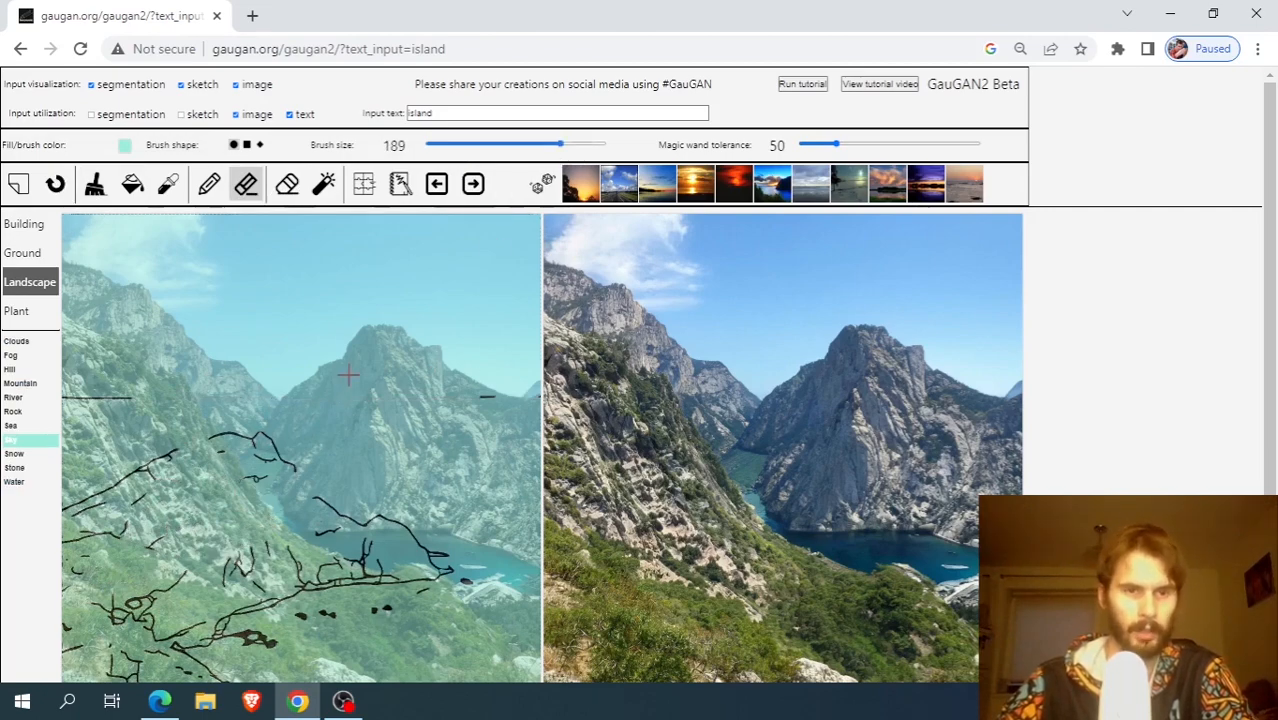
scroll(348, 374, down, 1)
mouse_move(286, 362)
mouse_down()
mouse_move(143, 397)
mouse_move(111, 291)
mouse_up()
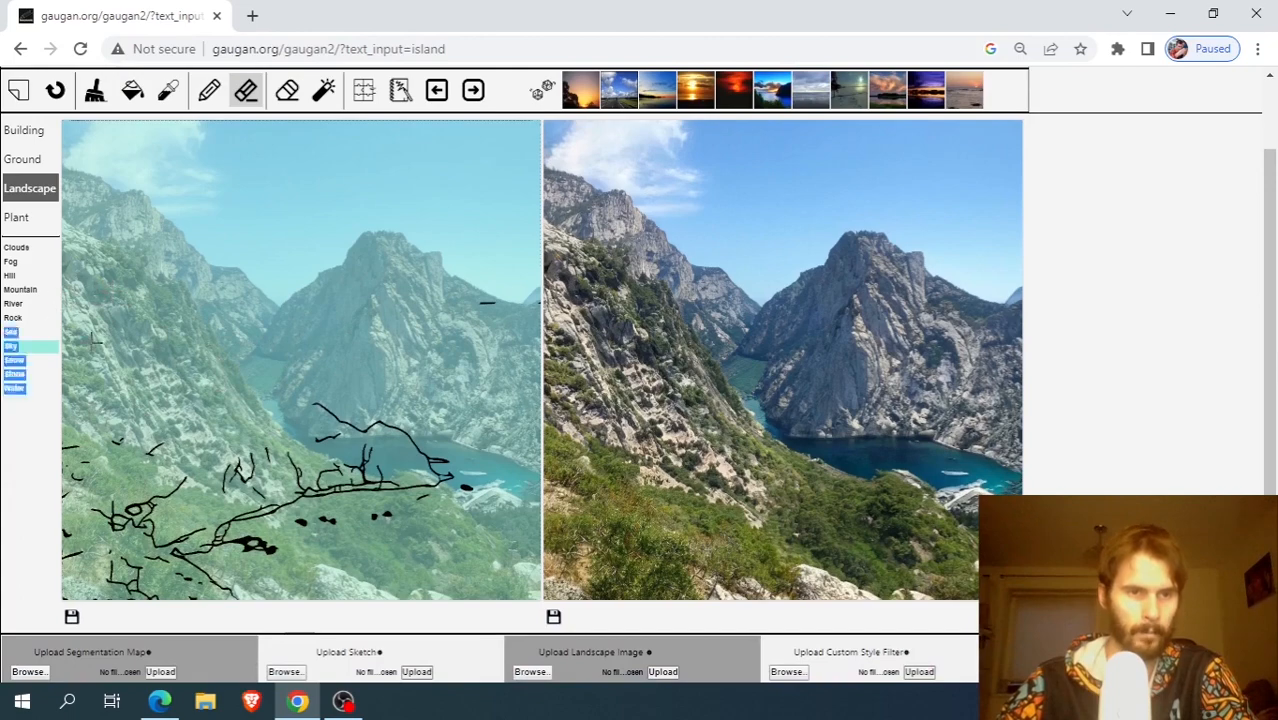
mouse_move(95, 470)
mouse_down()
mouse_move(80, 401)
mouse_move(145, 550)
mouse_move(115, 623)
mouse_move(272, 548)
mouse_move(240, 529)
mouse_move(423, 504)
mouse_move(241, 470)
mouse_move(376, 419)
mouse_move(499, 284)
mouse_move(521, 320)
mouse_up()
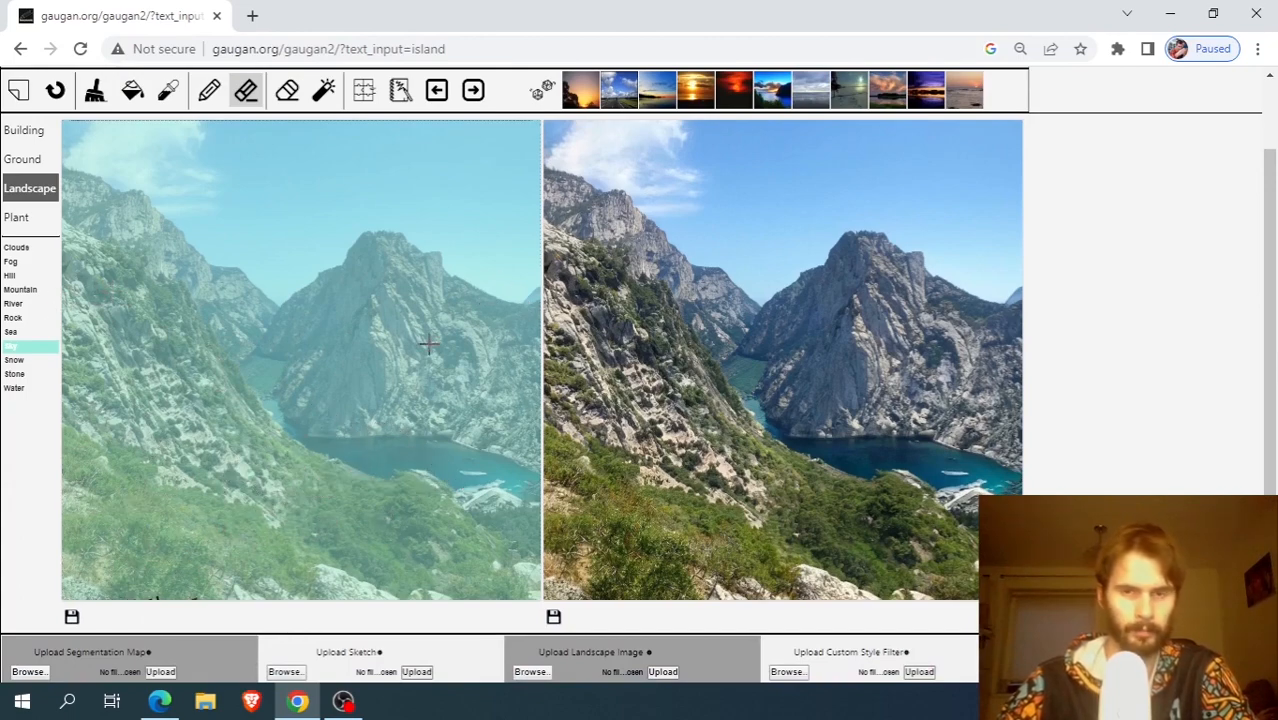
scroll(425, 342, up, 1)
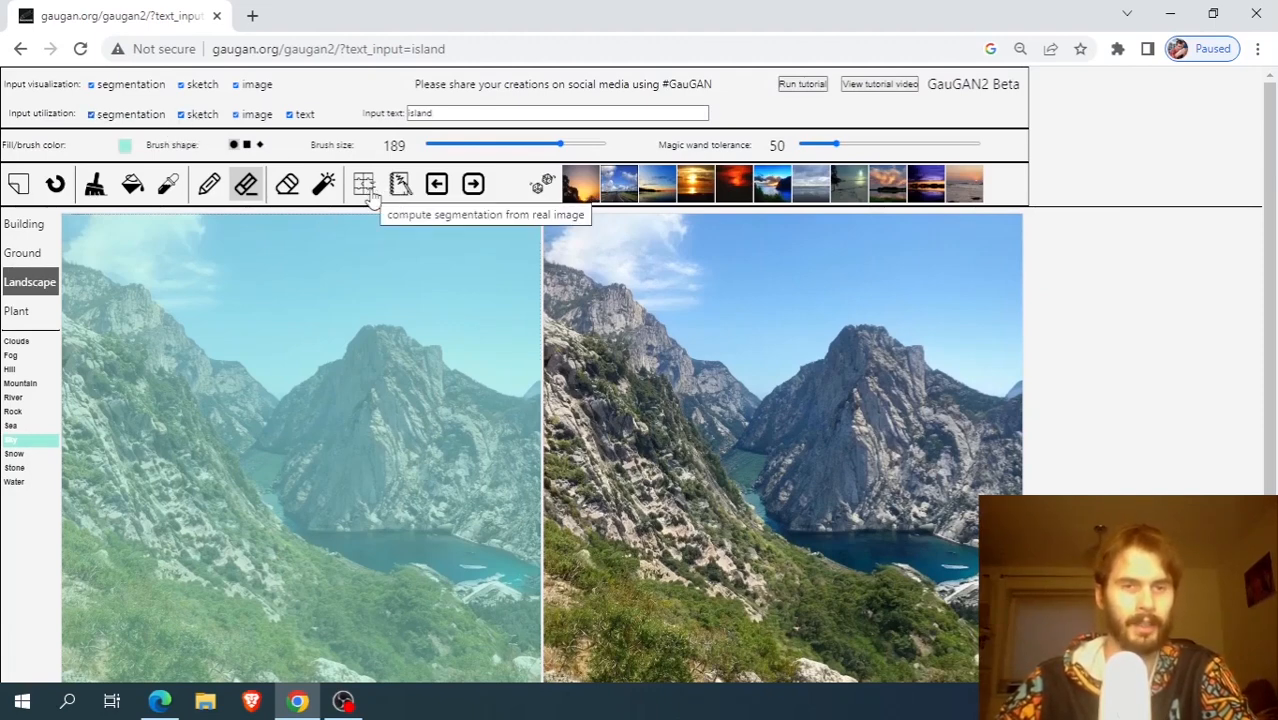
Hide the image layer on the input canvas and inspect the segmentation map beneath it.
scroll(371, 277, down, 1)
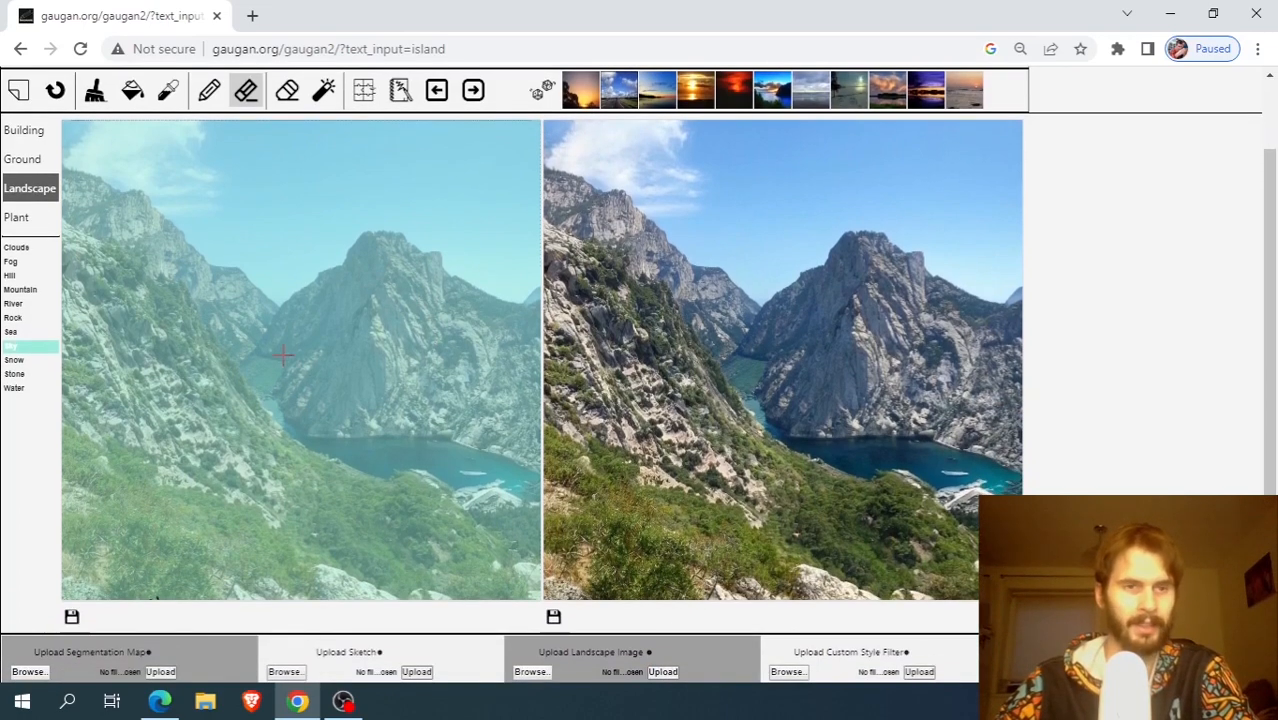
scroll(285, 352, up, 1)
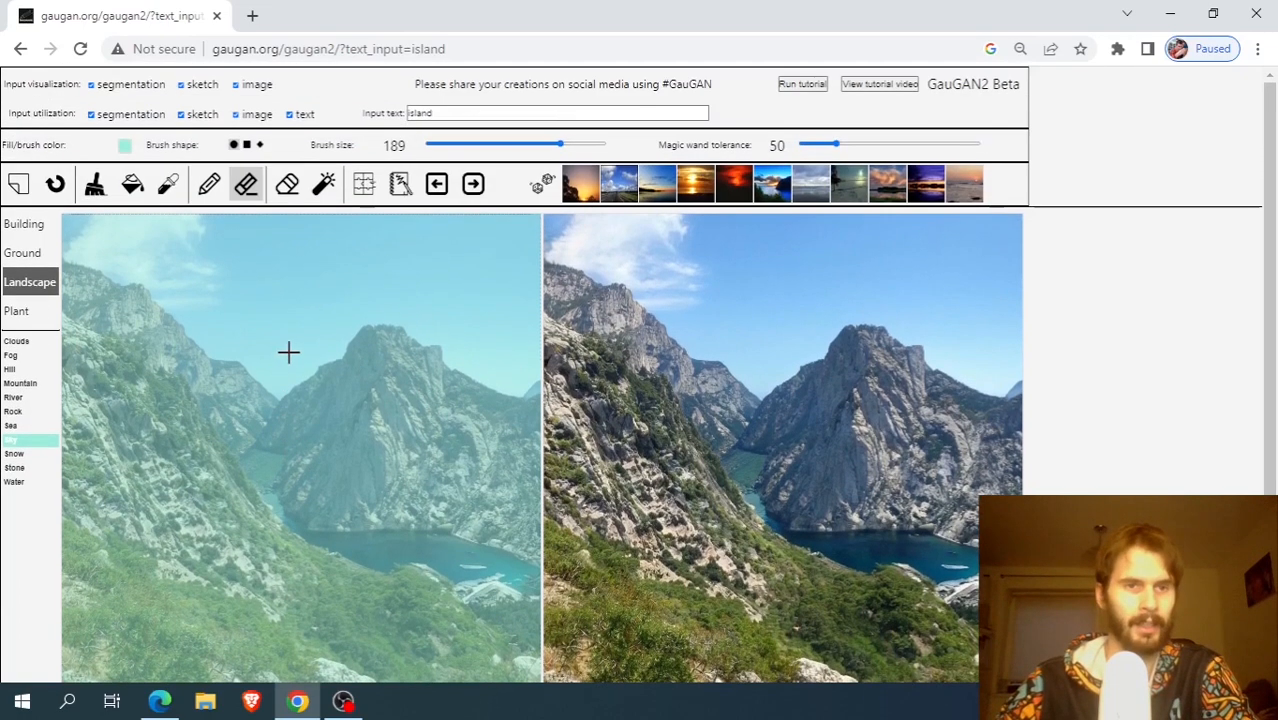
click(236, 86)
scroll(356, 362, down, 1)
scroll(356, 362, down, 2)
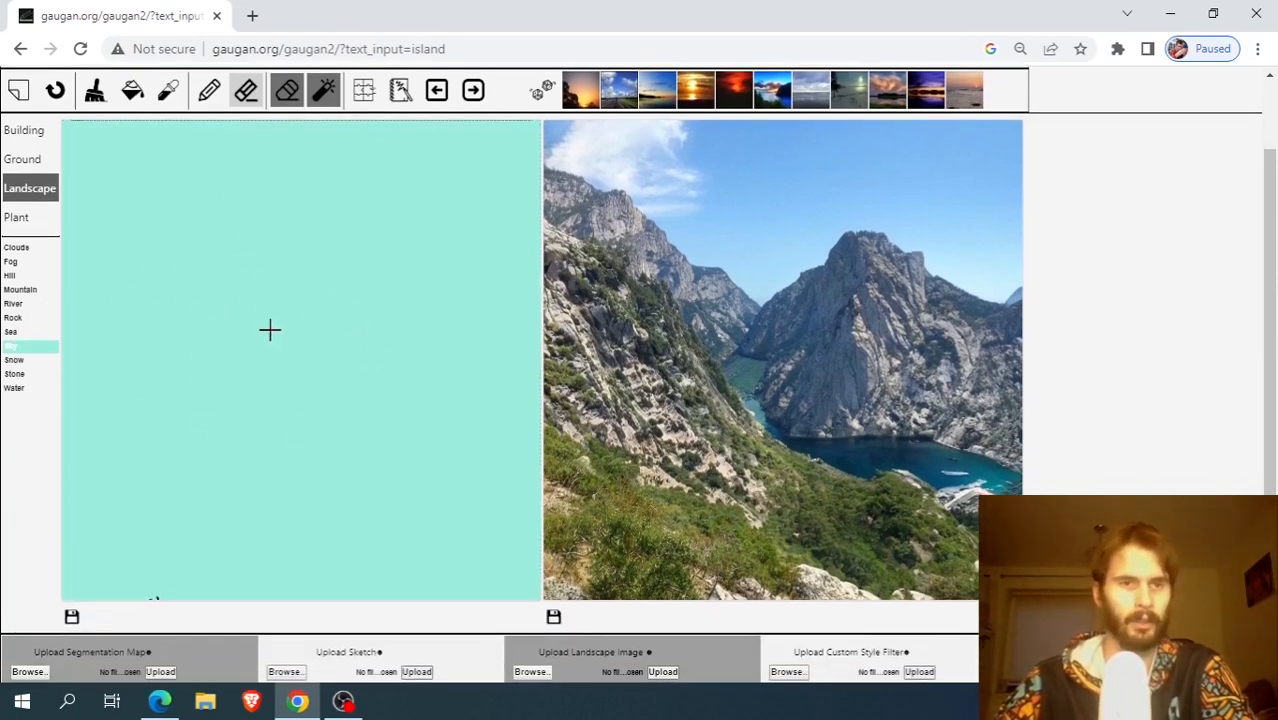
scroll(370, 240, up, 3)
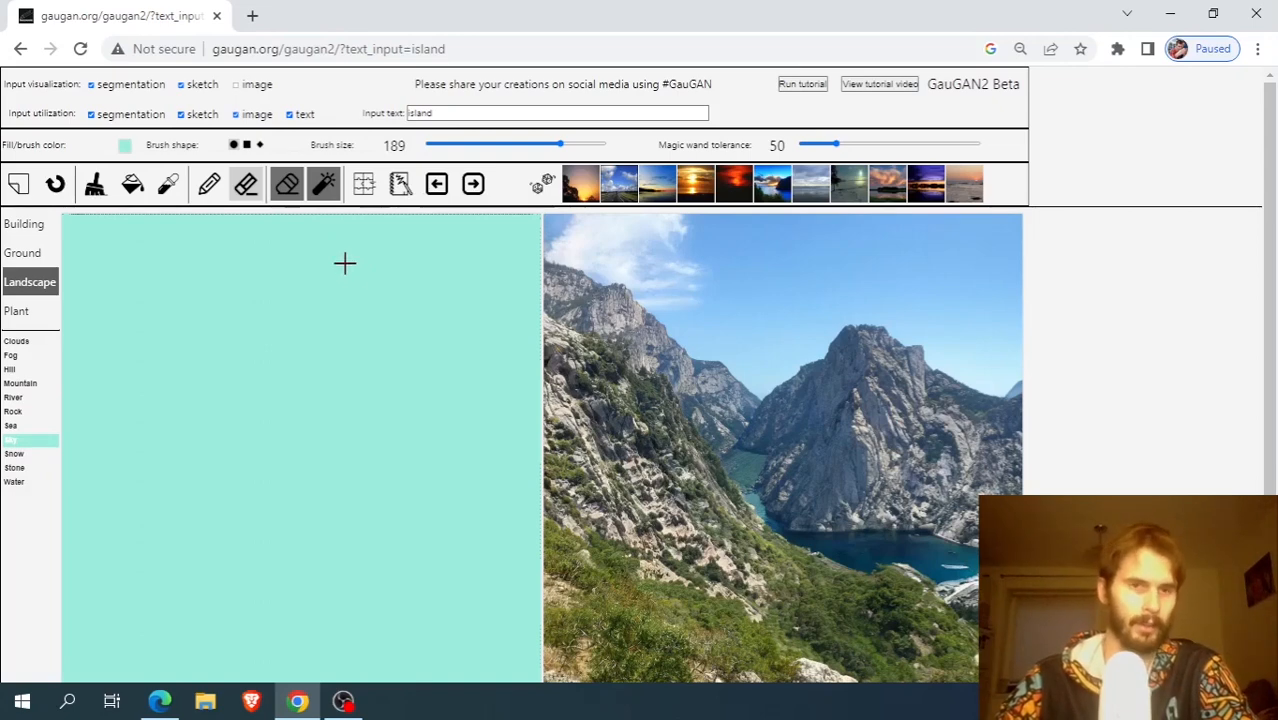
Compute the segmentation from the mountain bay image, then hide the image layer to show only the map.
click(237, 86)
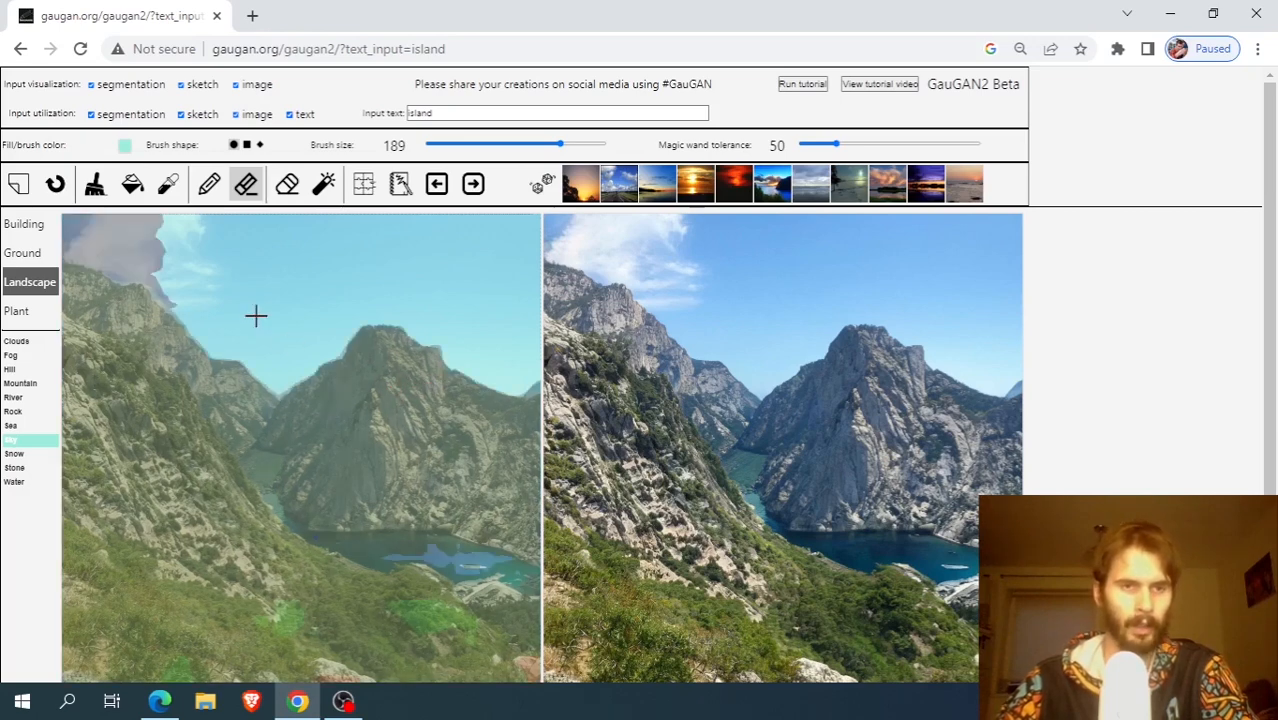
click(236, 85)
scroll(297, 237, down, 3)
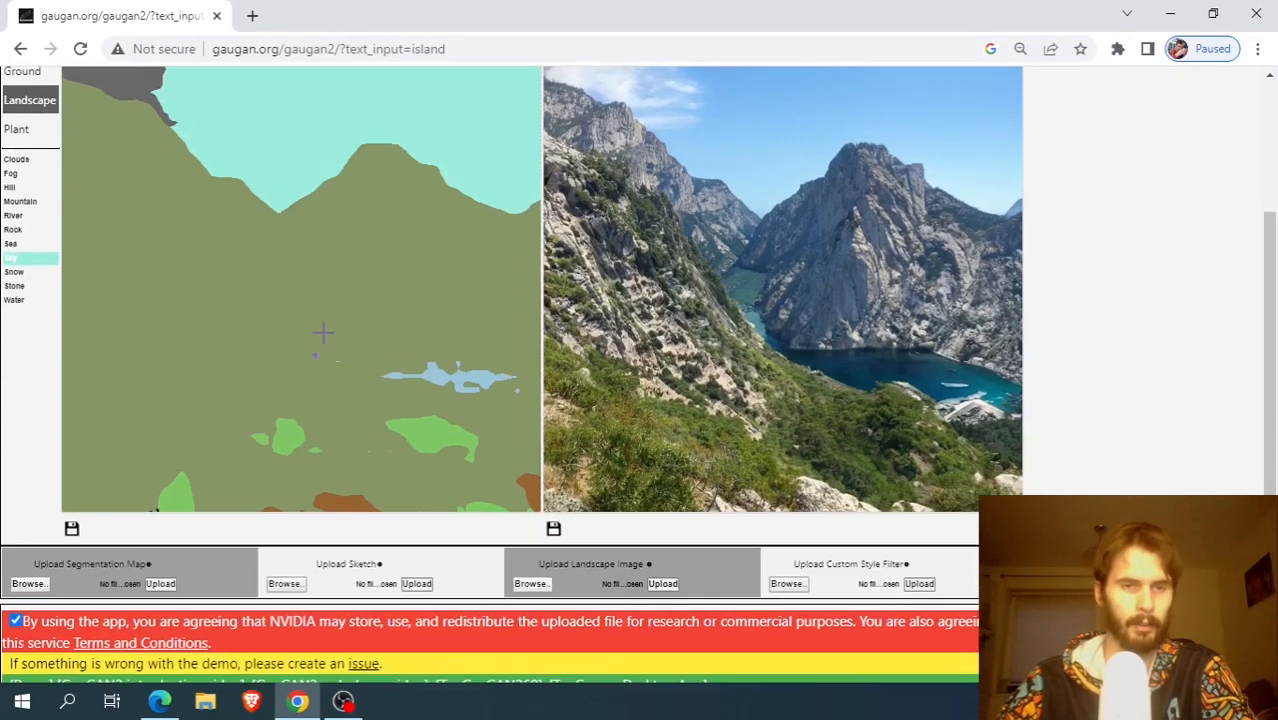
scroll(322, 332, up, 1)
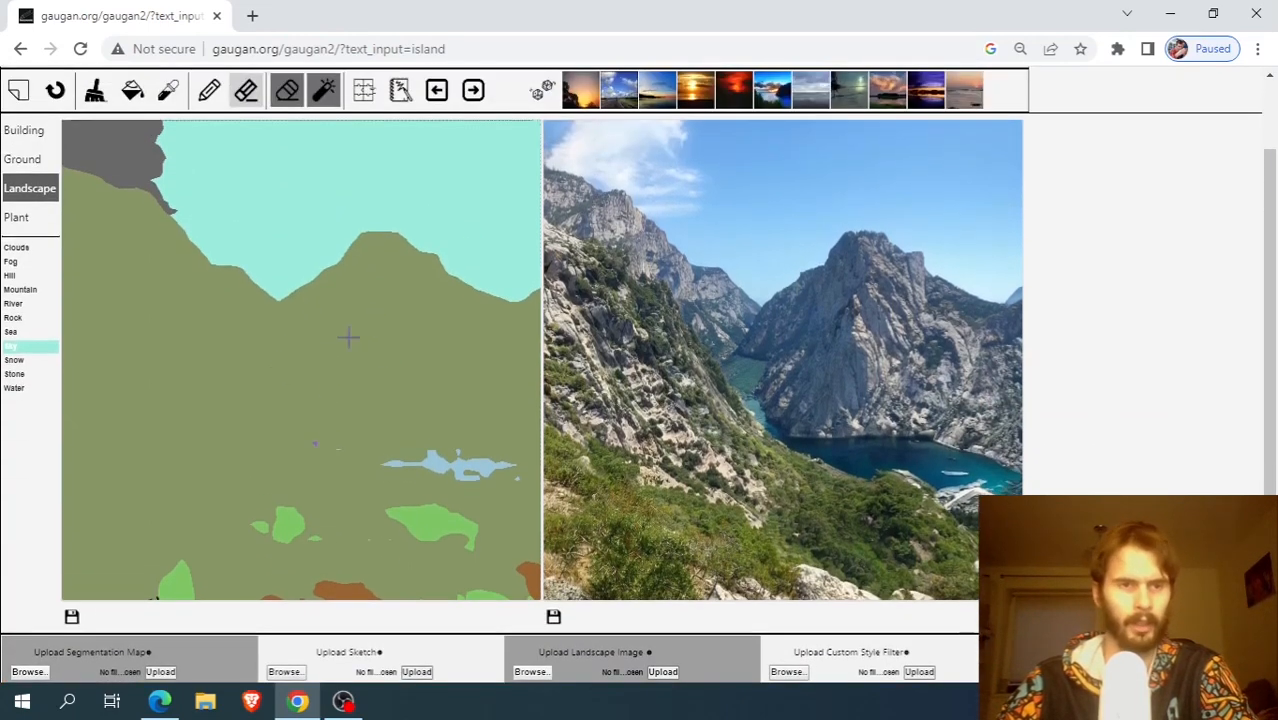
Select the Hill and Mountain labels to identify the map's regions, and compare the map with the rendered image.
click(22, 276)
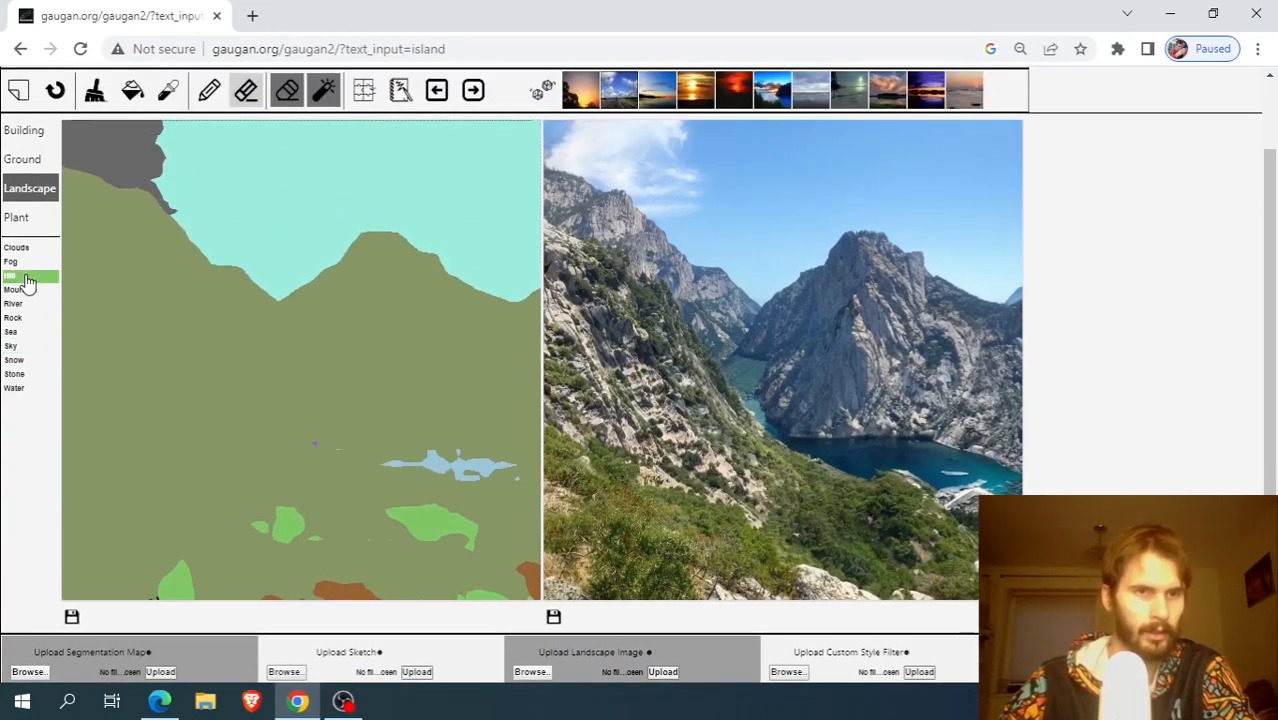
scroll(68, 270, up, 1)
scroll(351, 593, down, 1)
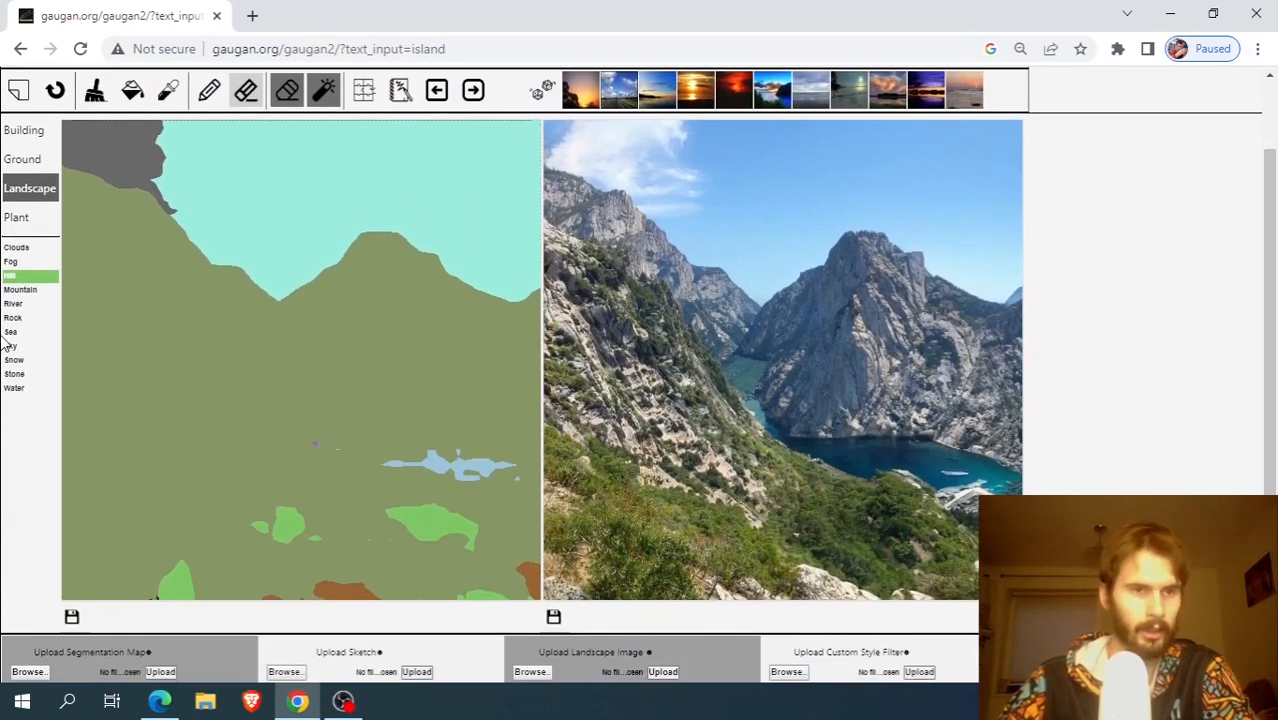
click(36, 290)
scroll(177, 278, up, 1)
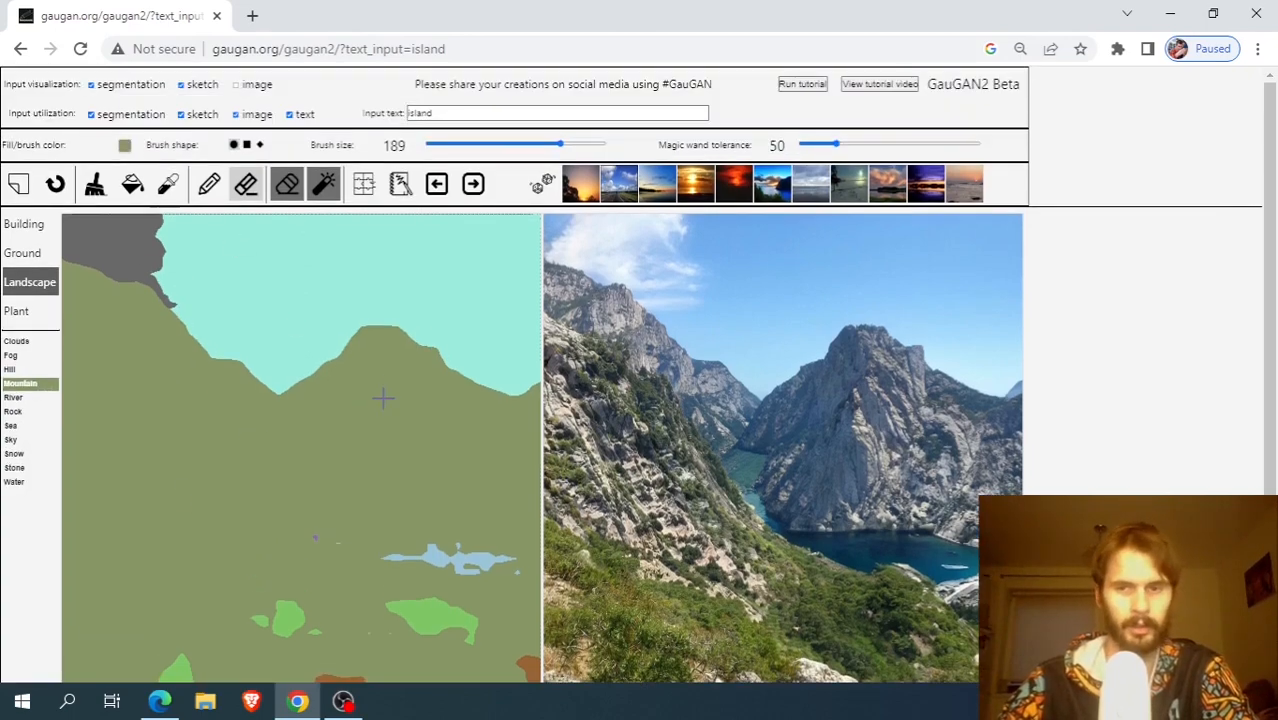
scroll(383, 398, down, 3)
scroll(440, 320, up, 3)
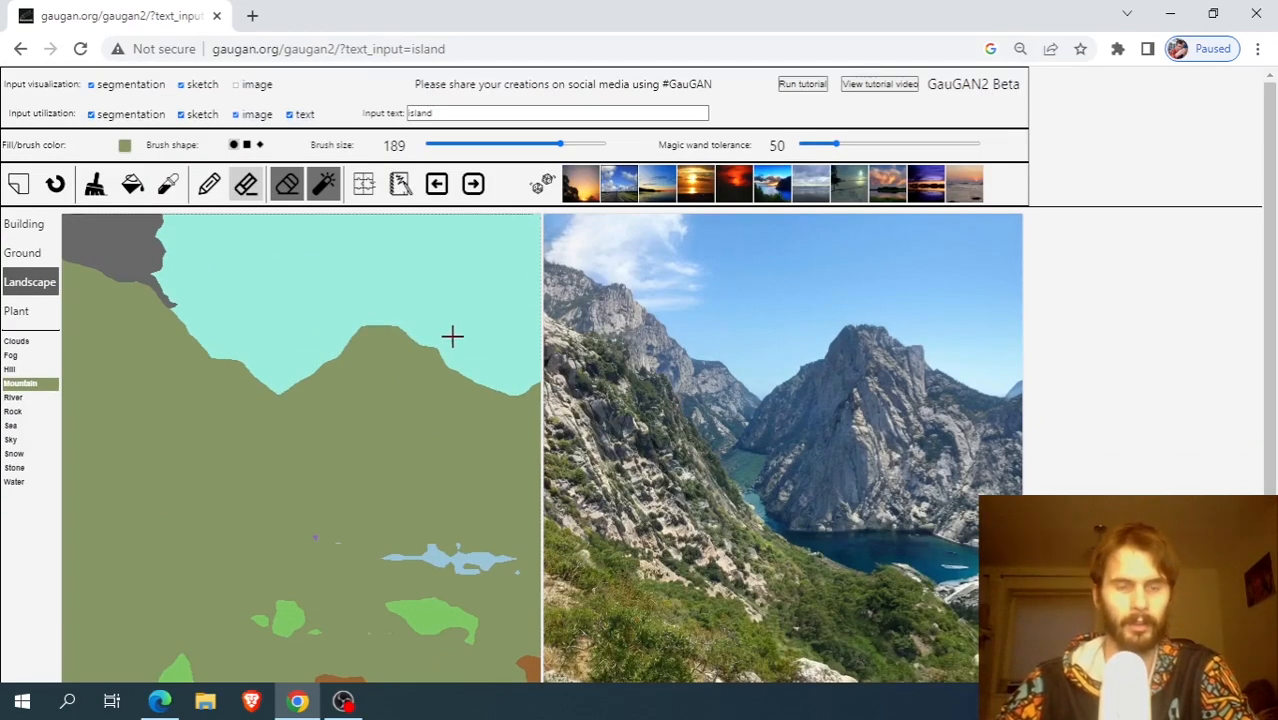
scroll(452, 337, down, 3)
scroll(442, 331, up, 2)
scroll(442, 331, up, 1)
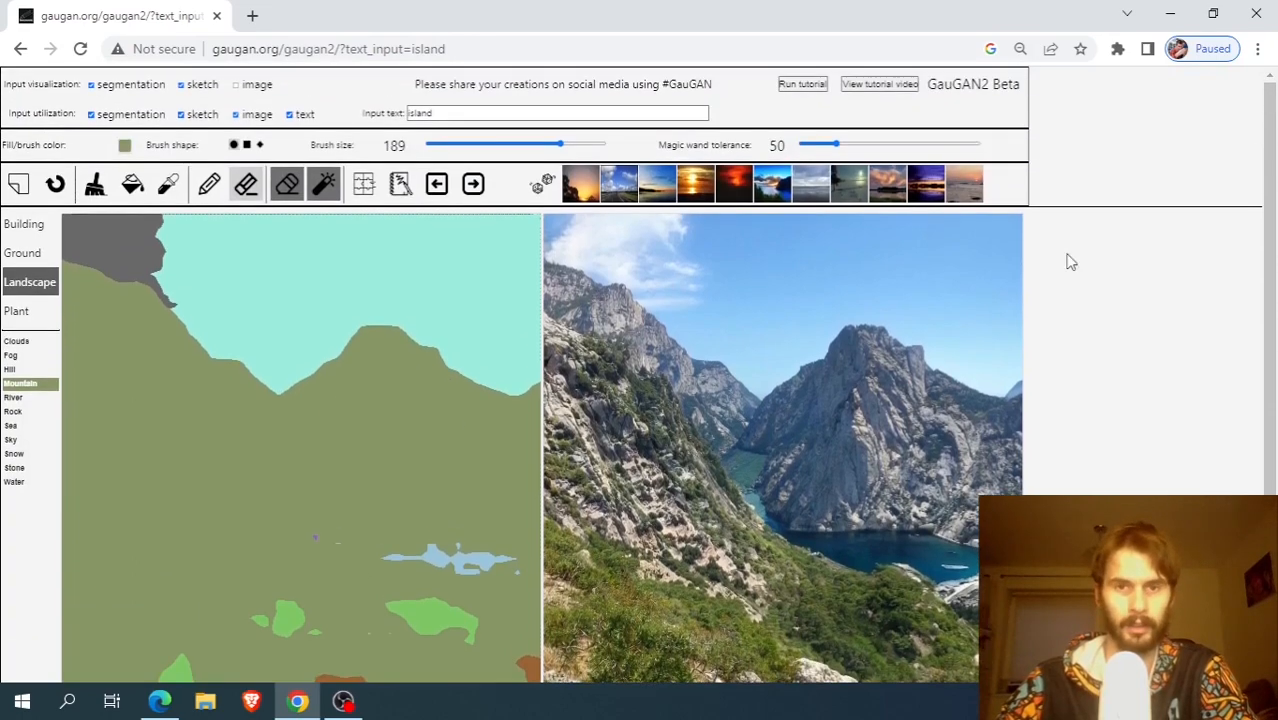
Utilize only the segmentation as input, render a new output and inspect it.
drag(1261, 190, 1272, 151)
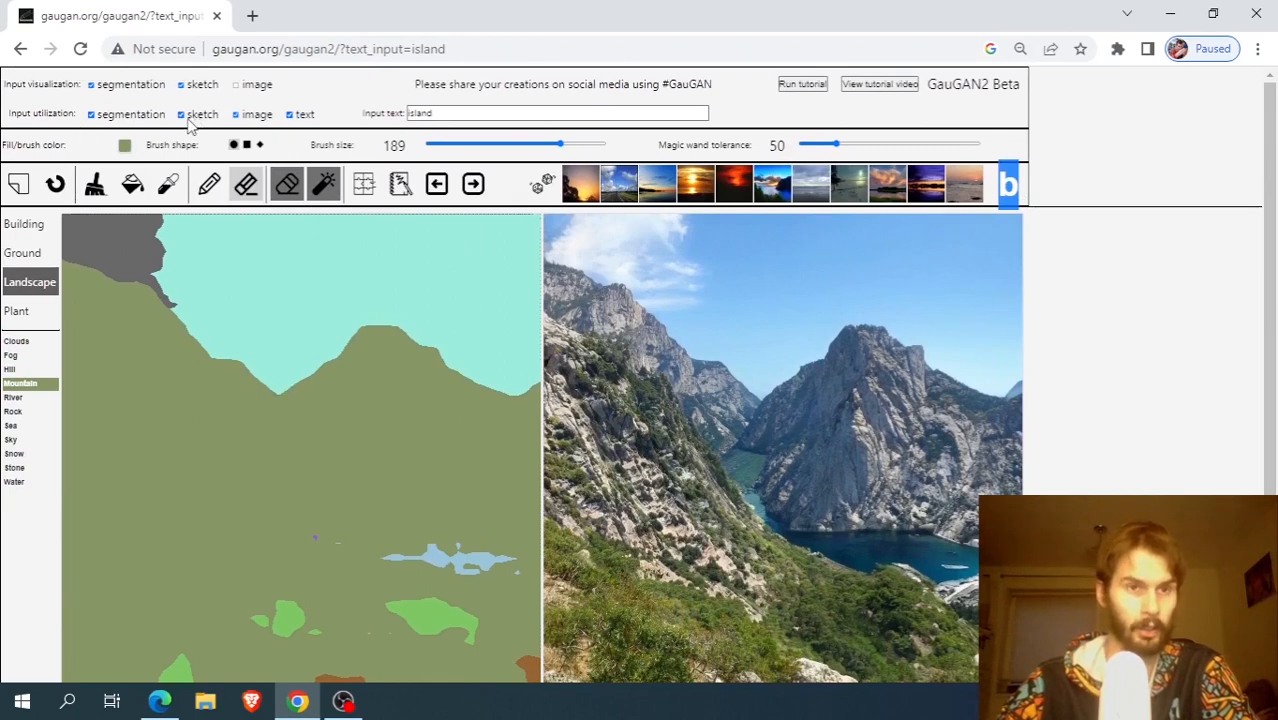
click(292, 114)
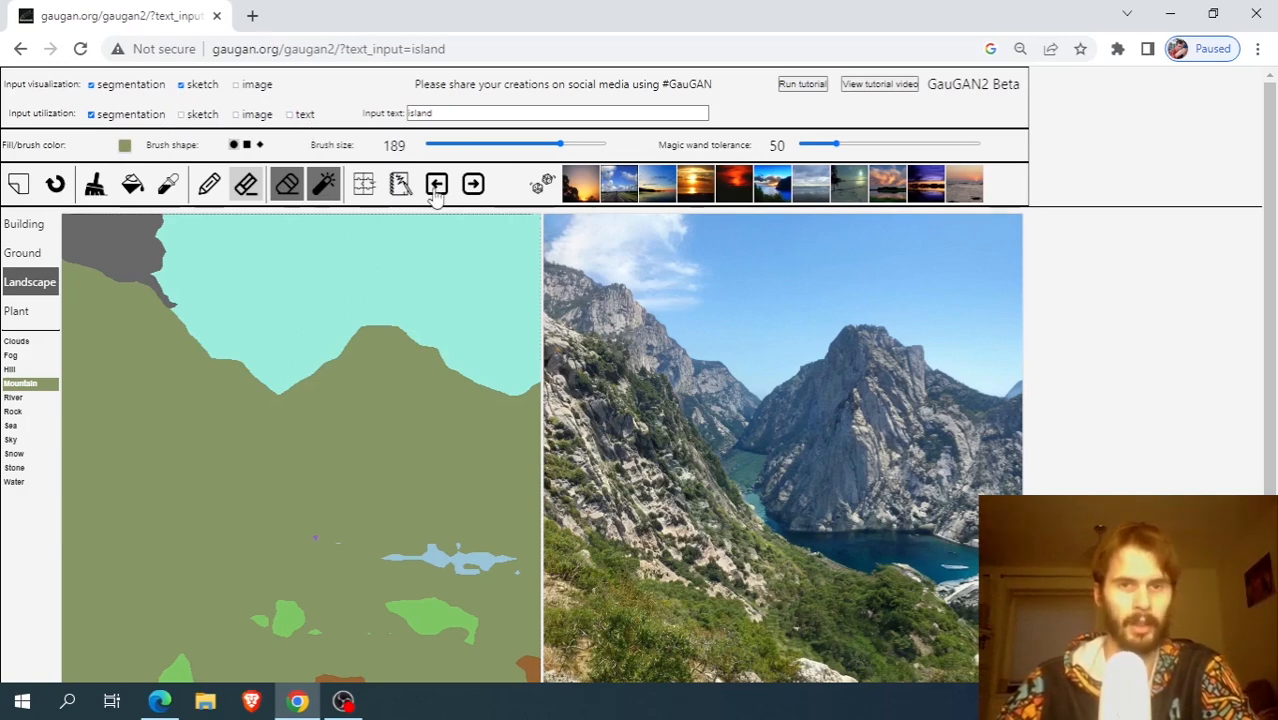
click(474, 190)
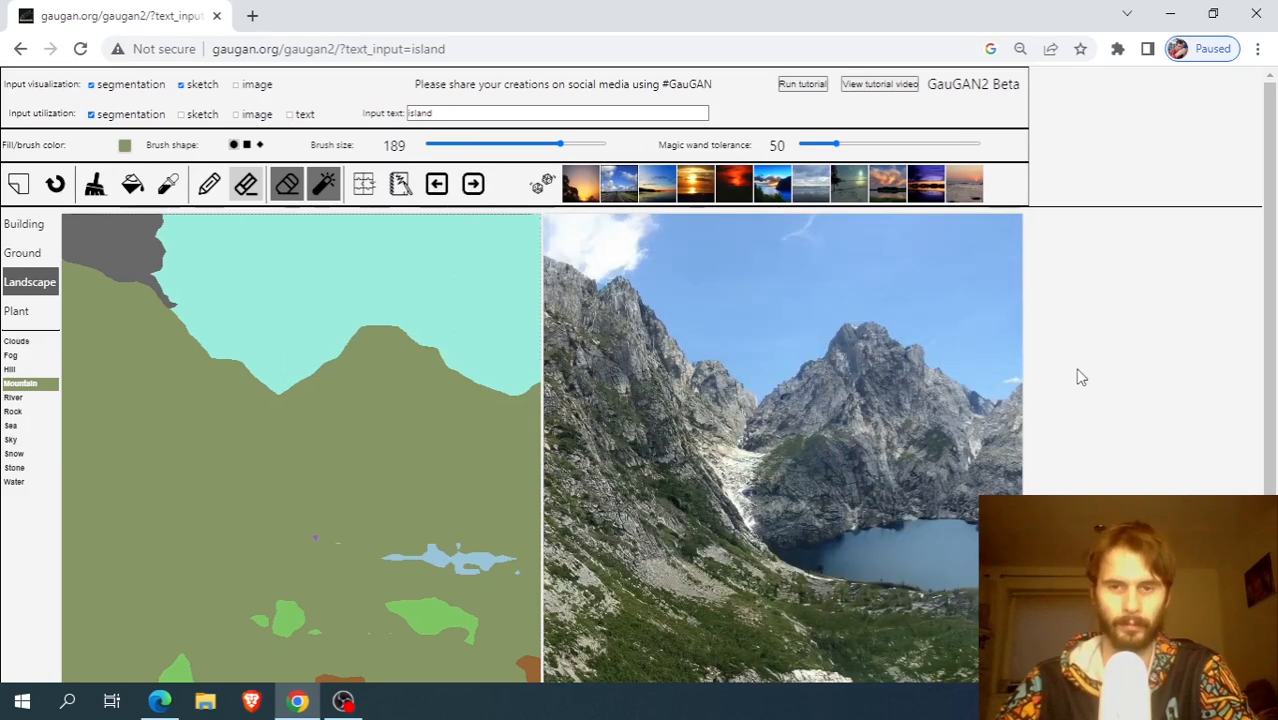
scroll(1080, 377, down, 1)
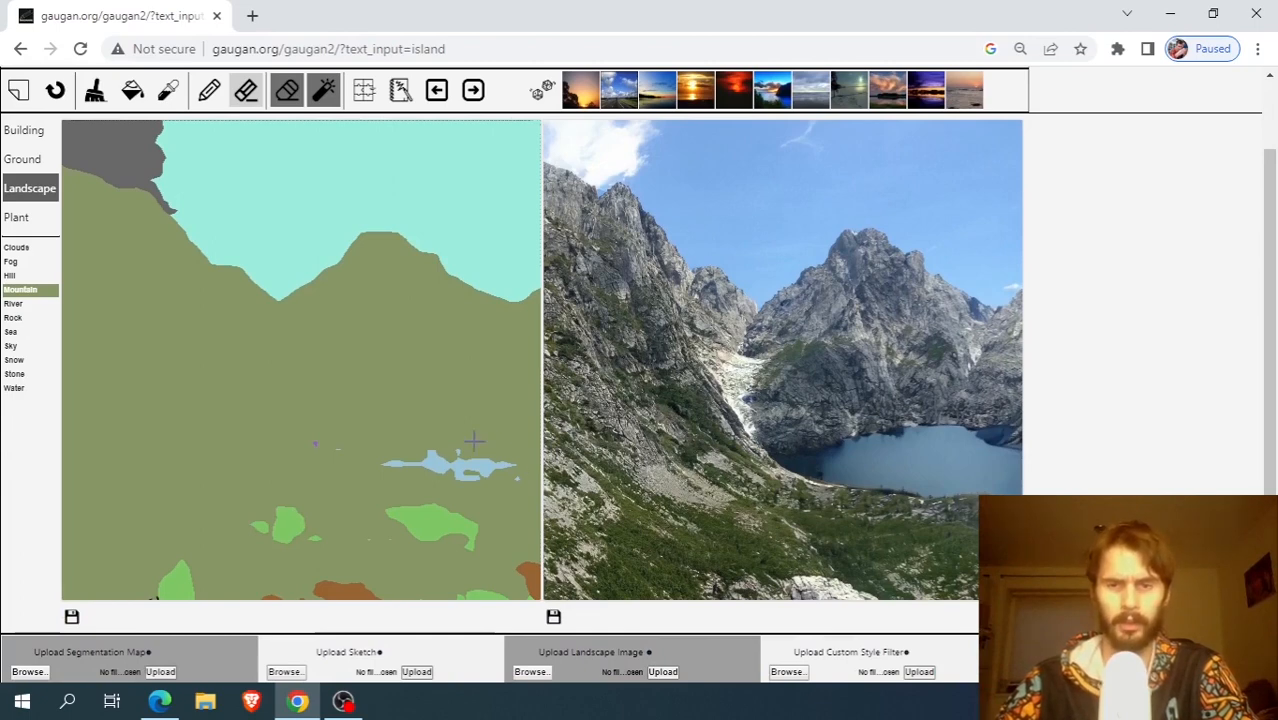
scroll(607, 432, up, 1)
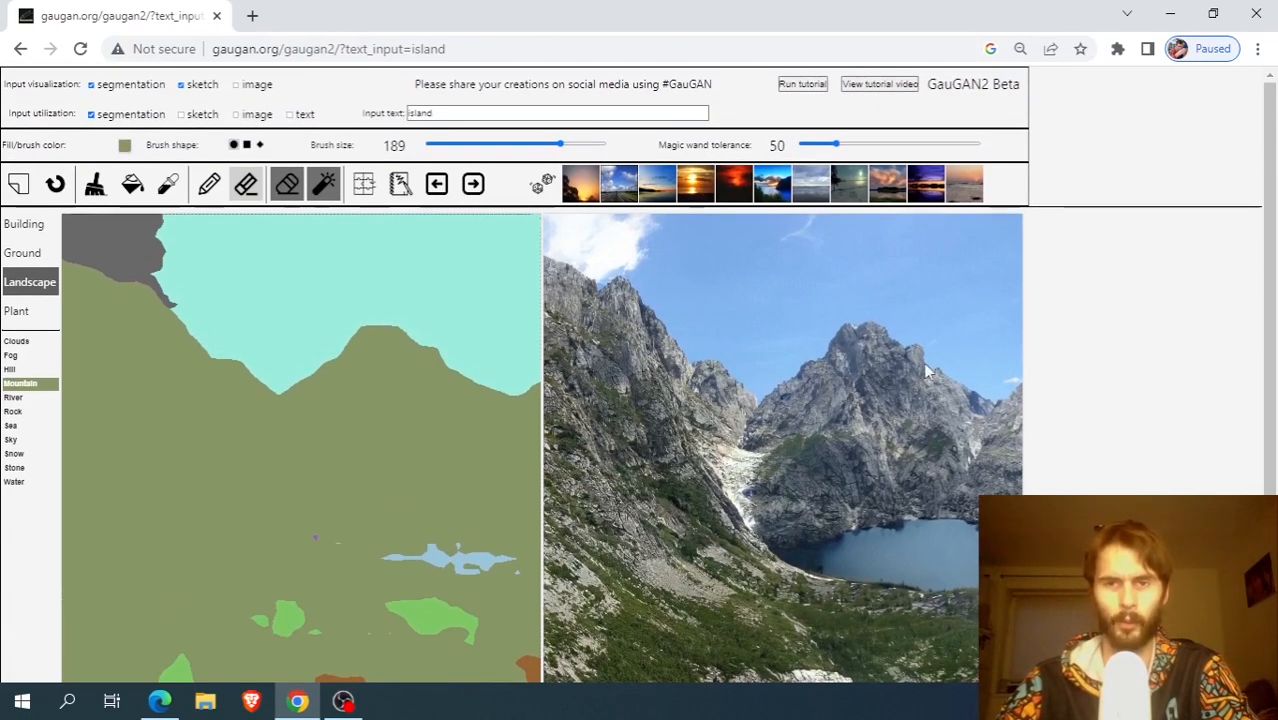
drag(1270, 222, 1275, 254)
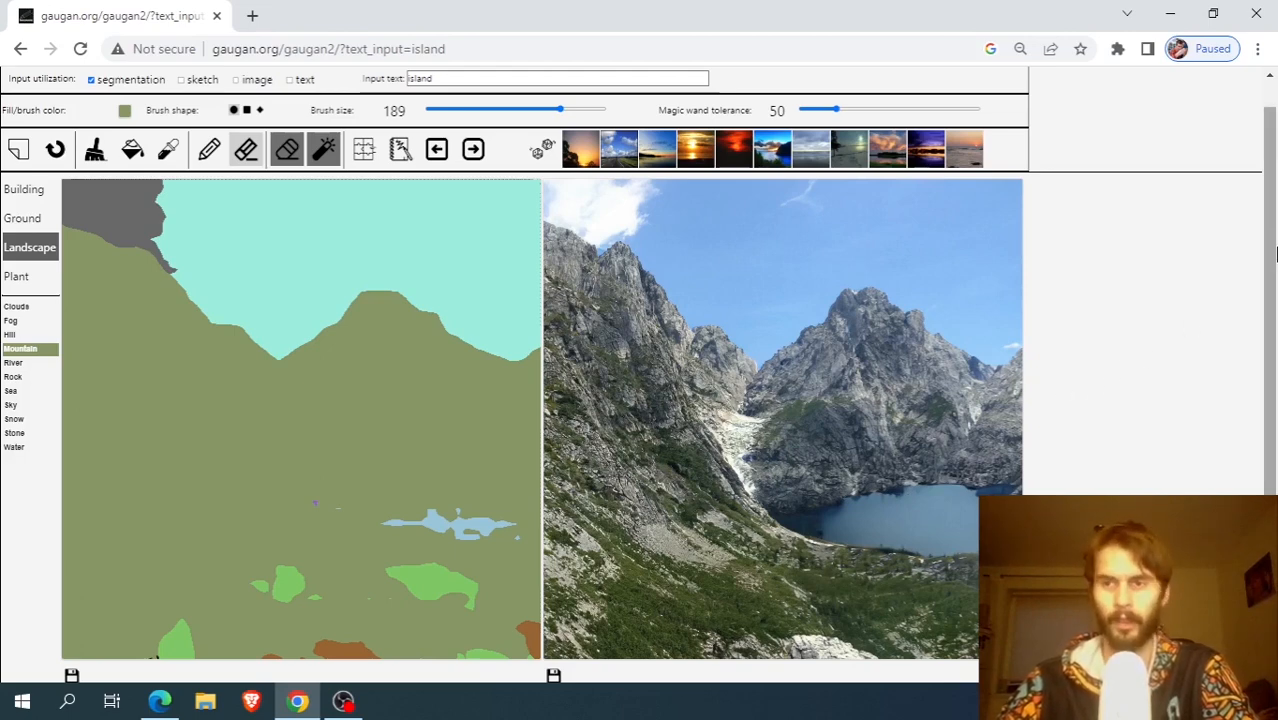
scroll(1271, 207, up, 1)
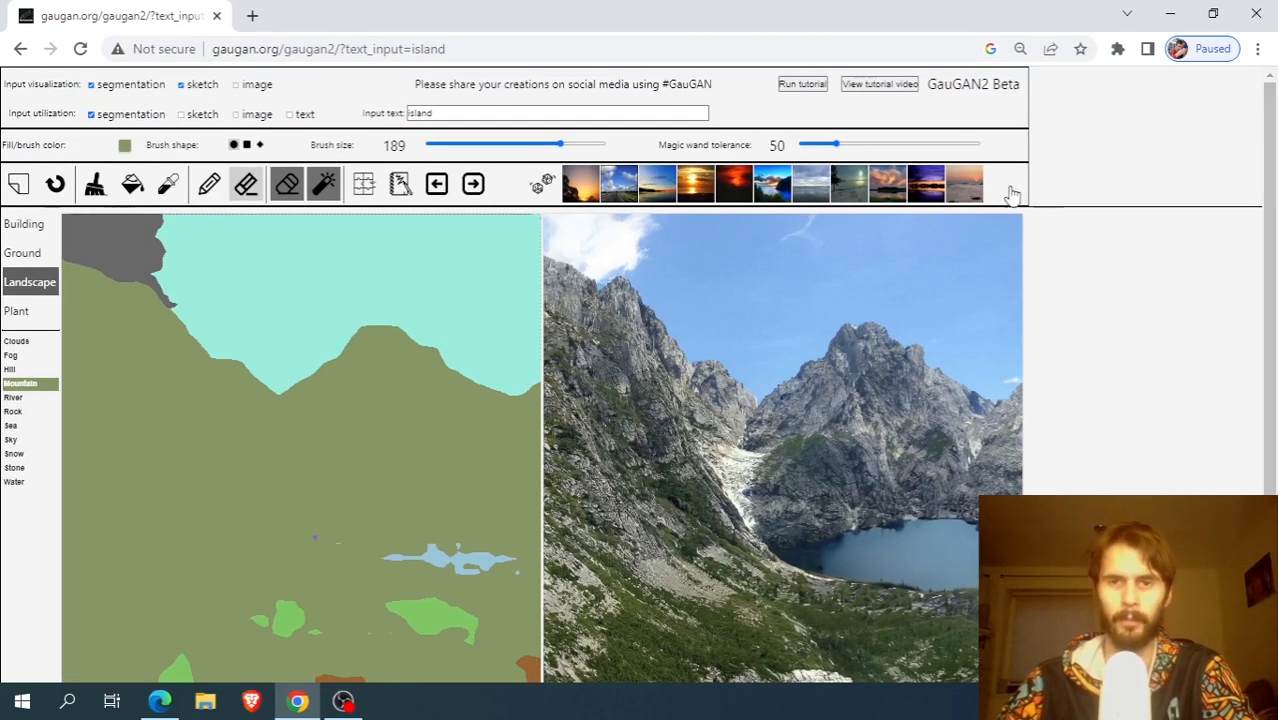
Apply the first sunset style preset to the output and inspect the restyled mountain lake.
click(577, 195)
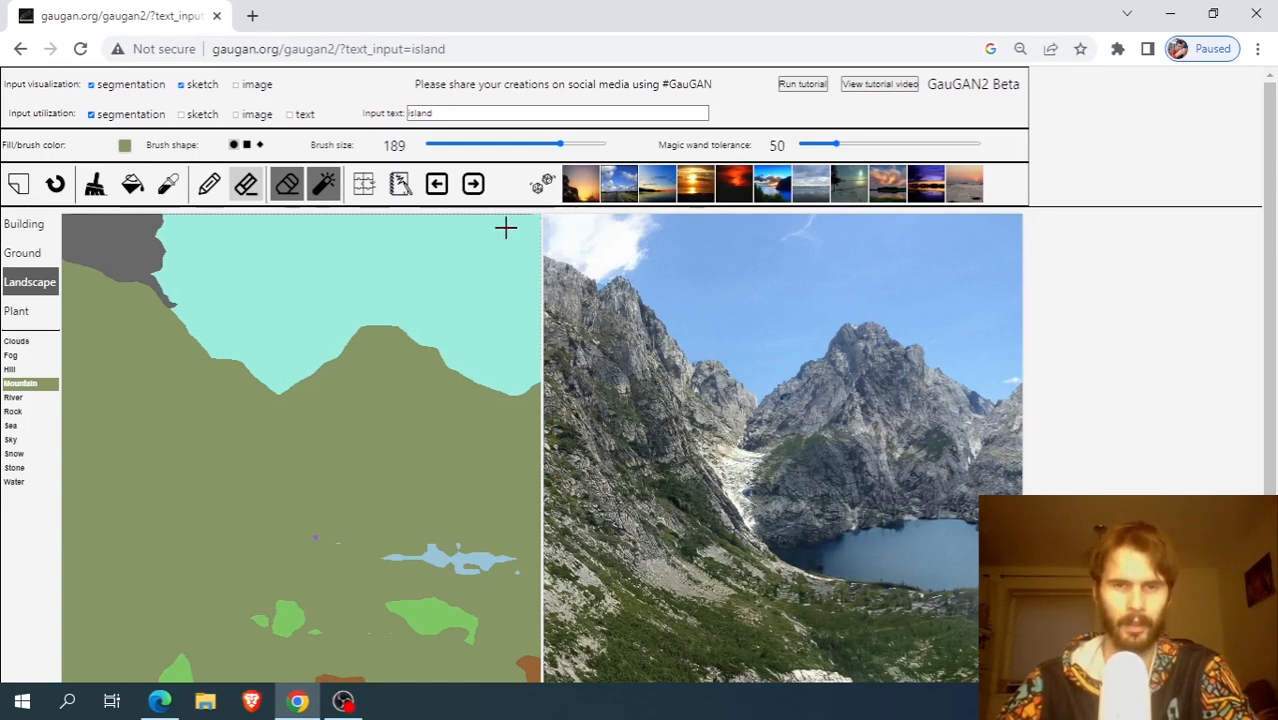
scroll(833, 382, down, 2)
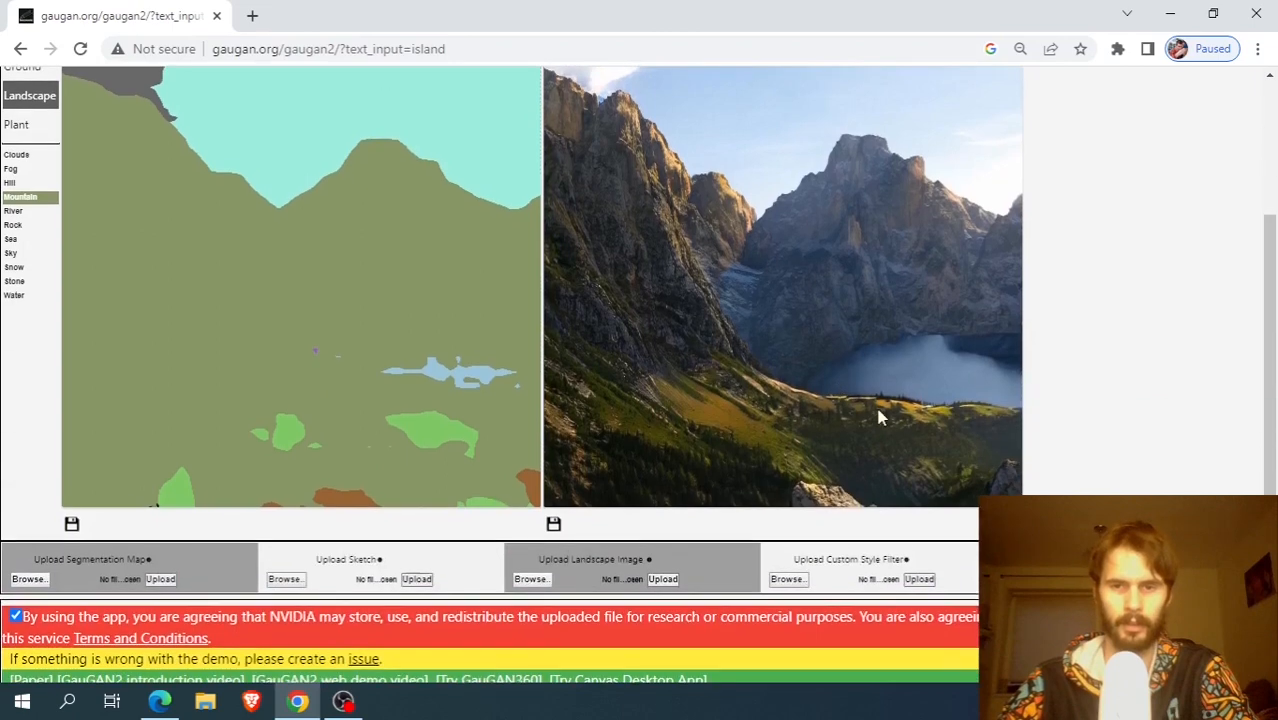
scroll(875, 403, up, 1)
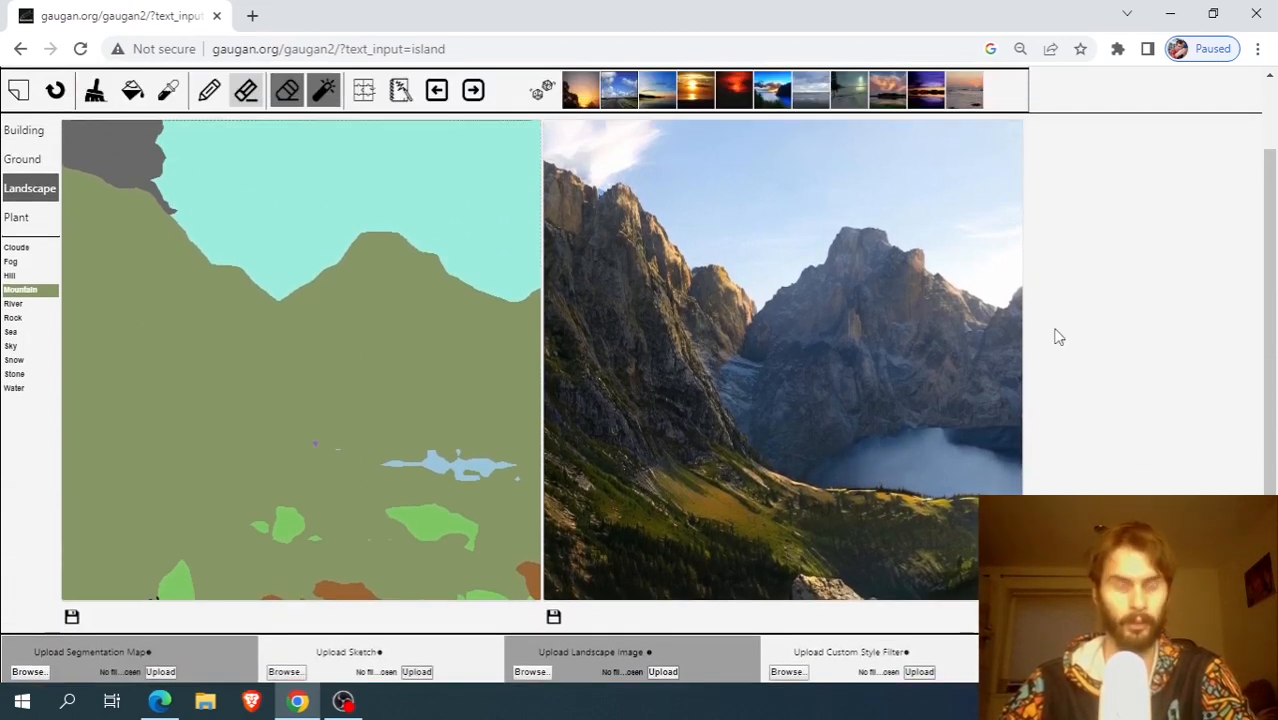
scroll(1058, 336, up, 2)
scroll(1058, 335, down, 3)
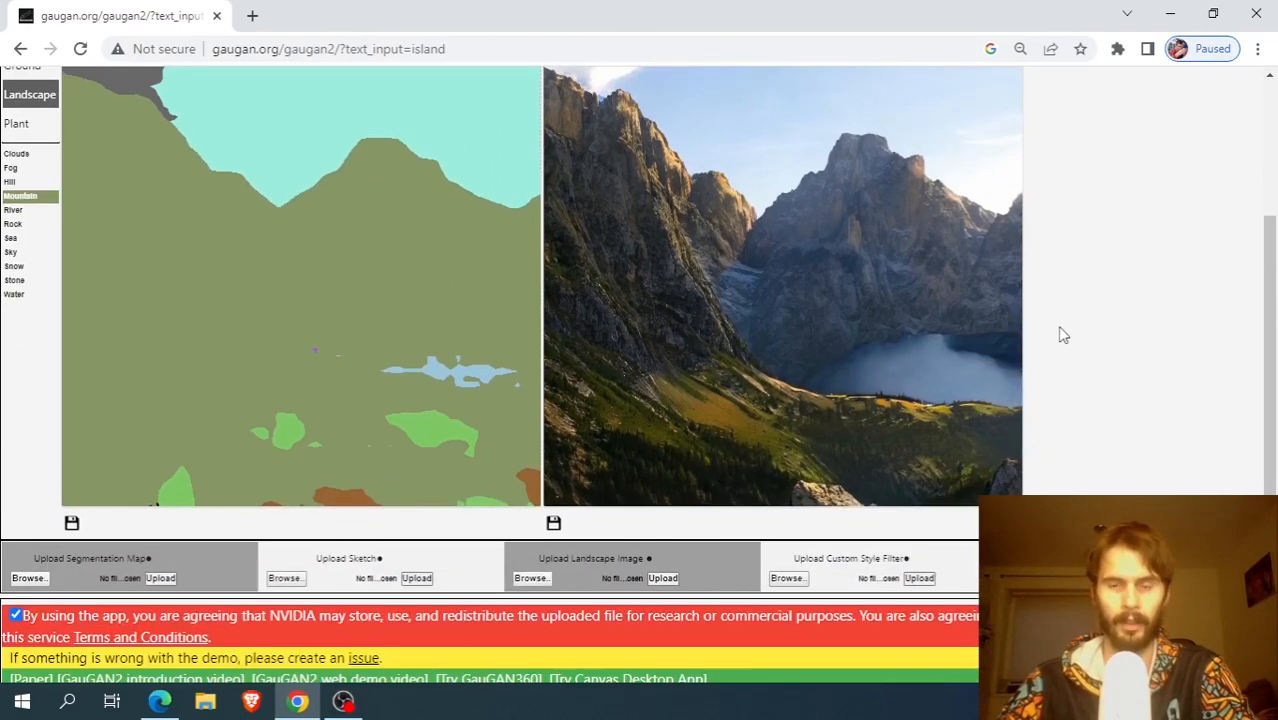
scroll(1096, 360, up, 1)
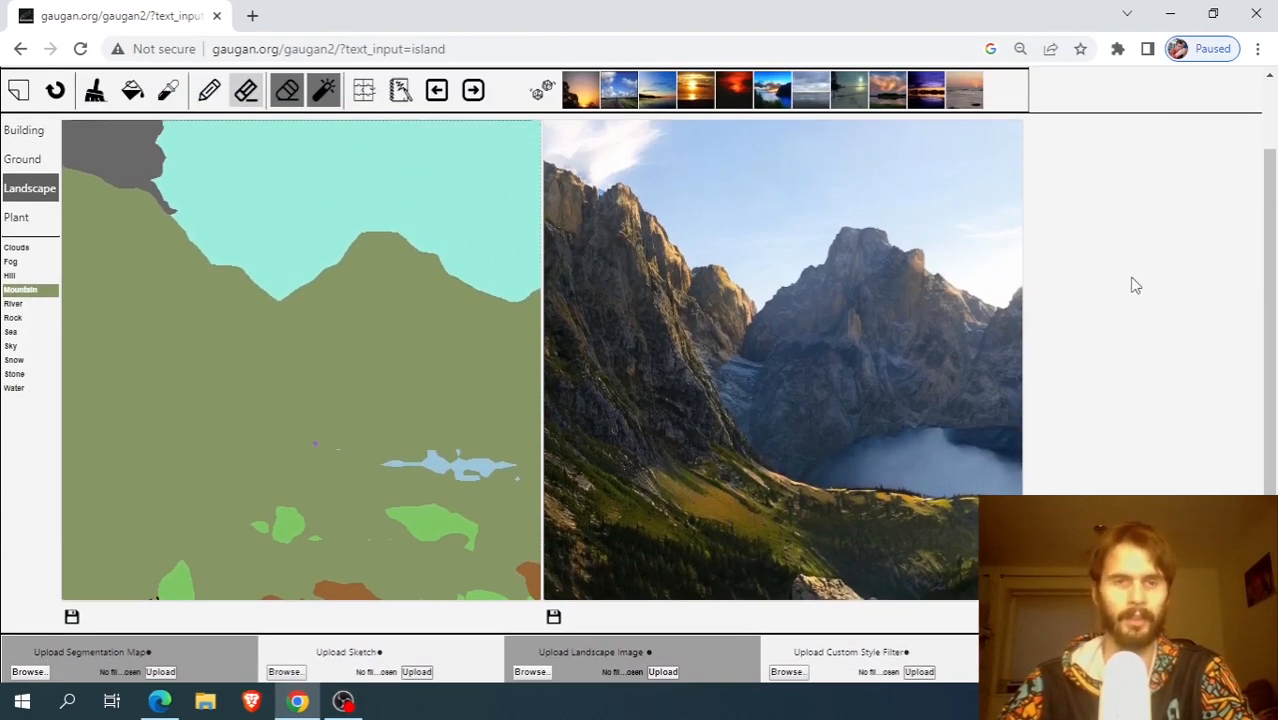
Sample the sky colour from the segmentation map and paint over the central mountain peak with brush size 76.
drag(1269, 209, 1268, 155)
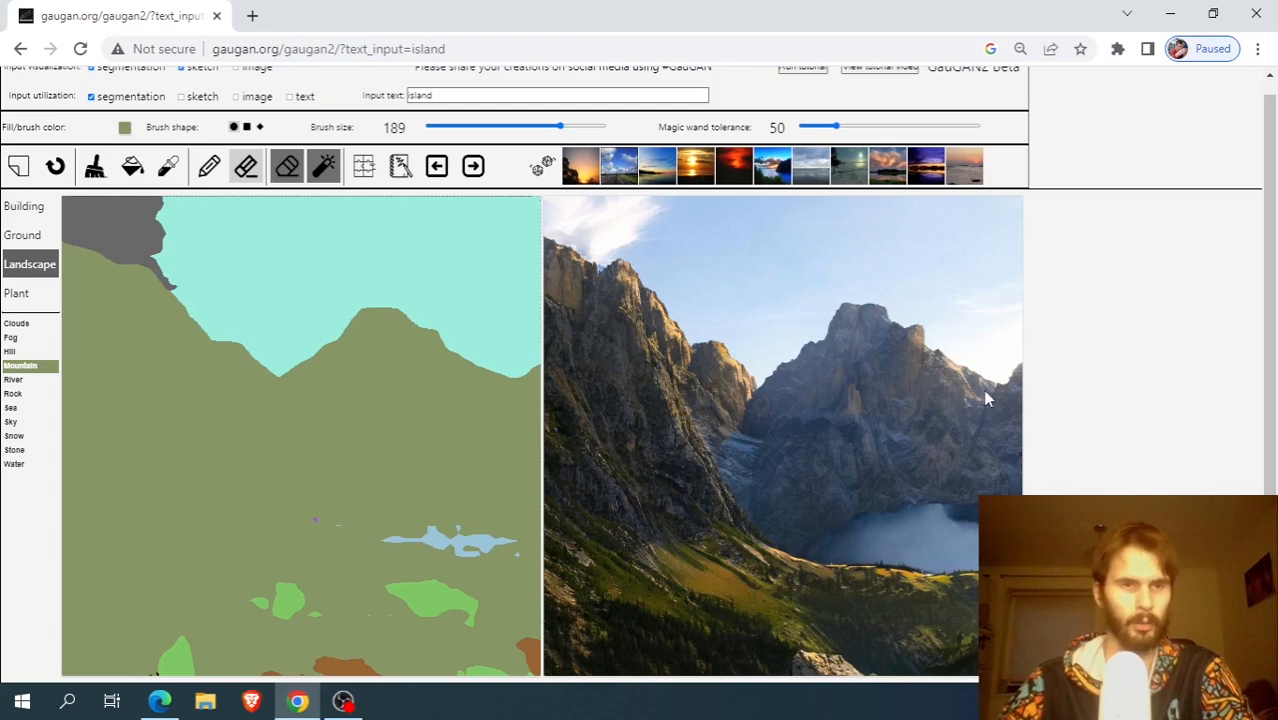
click(170, 168)
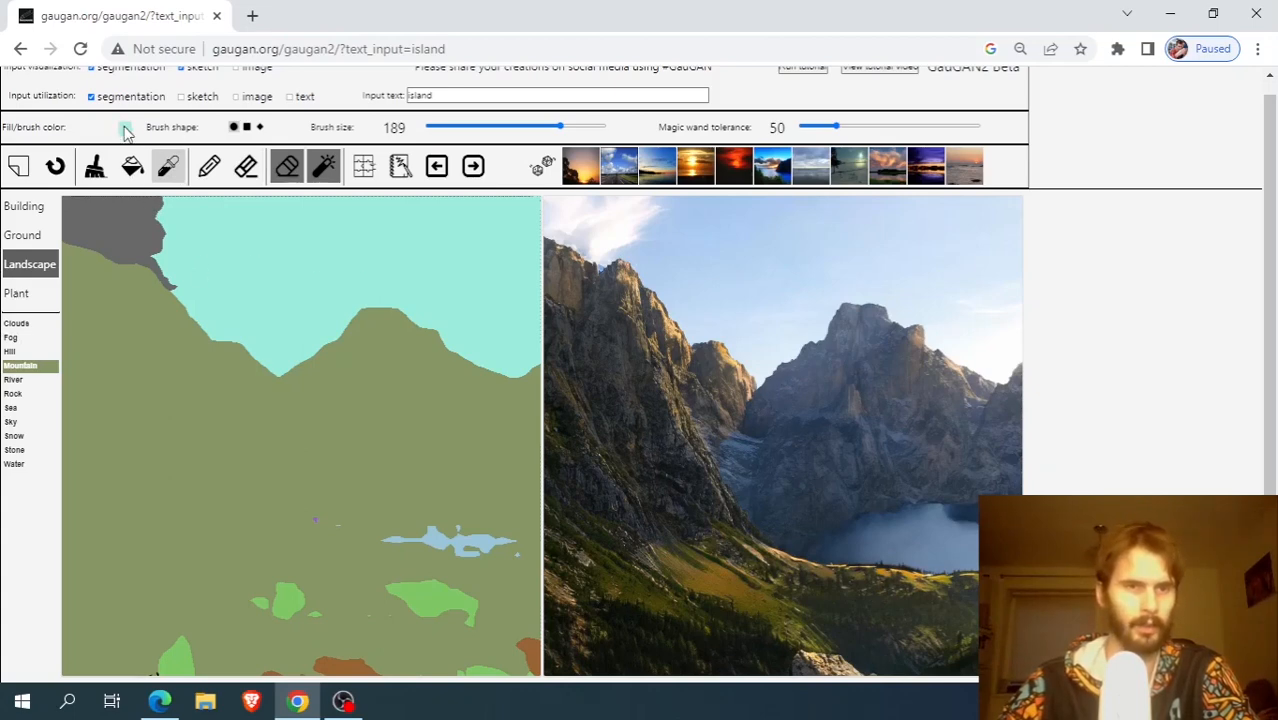
click(95, 166)
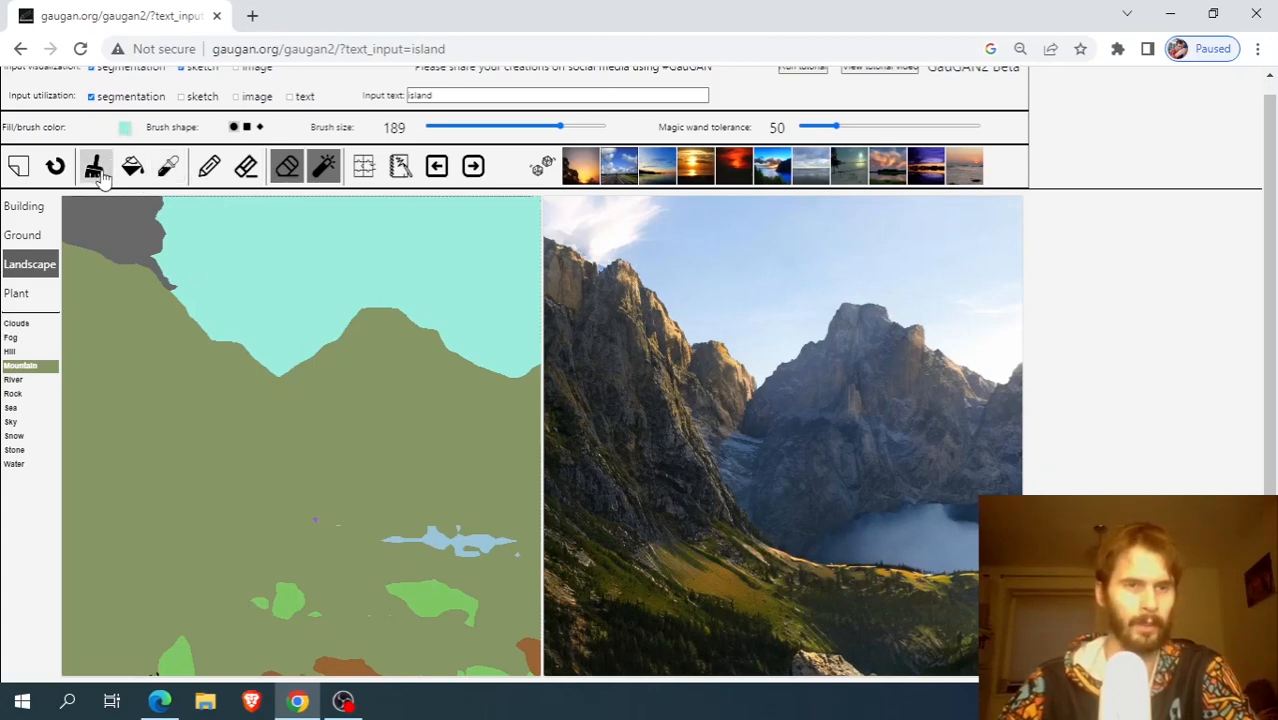
mouse_move(346, 330)
mouse_down()
mouse_move(365, 317)
mouse_move(362, 334)
mouse_move(285, 378)
mouse_up()
drag(508, 128, 480, 127)
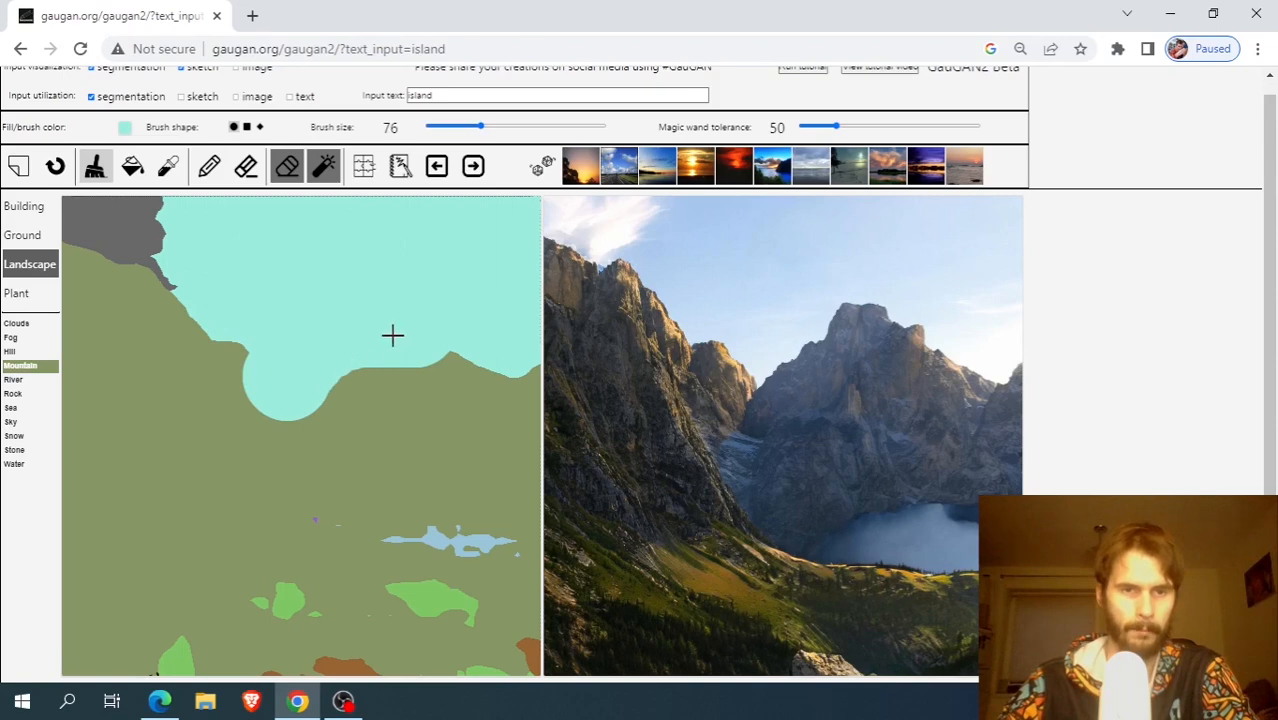
Extend the painted sky down over the right ridge and left slope to lower and smooth the mountain outline.
click(335, 383)
mouse_move(358, 373)
mouse_down()
mouse_move(443, 348)
mouse_move(522, 361)
mouse_move(456, 358)
mouse_move(508, 375)
mouse_move(551, 423)
mouse_up()
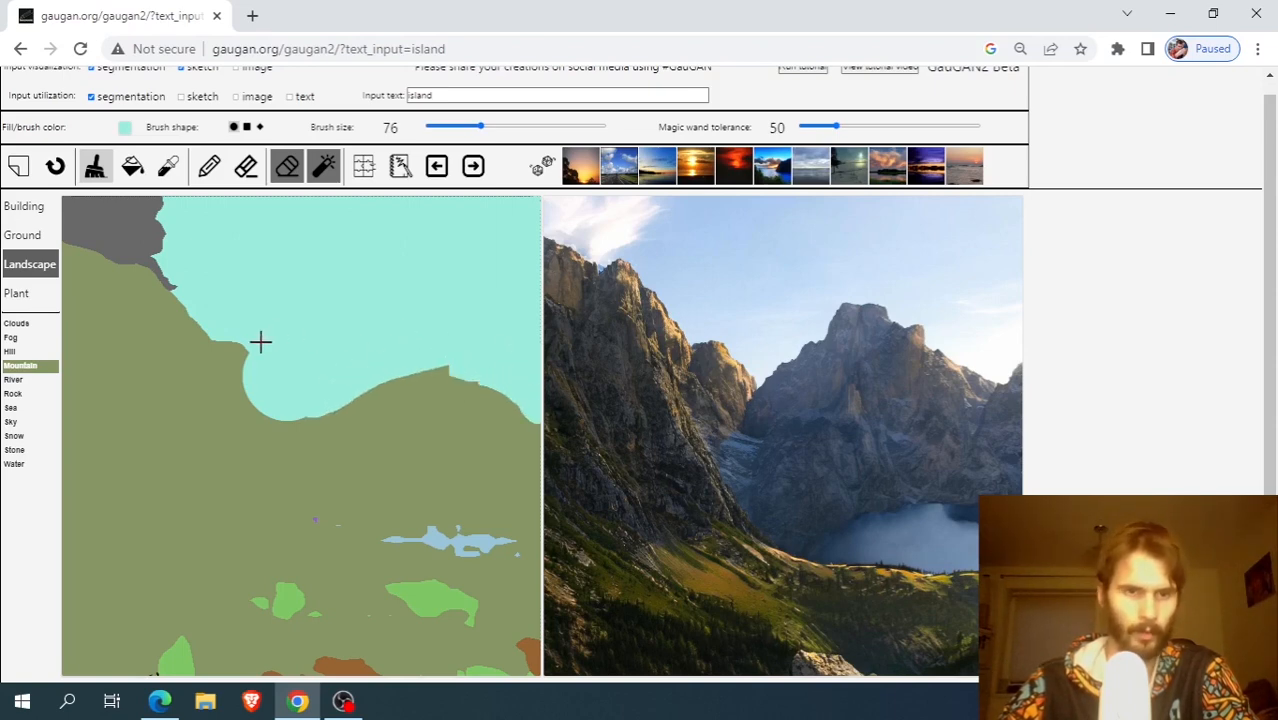
drag(228, 347, 240, 382)
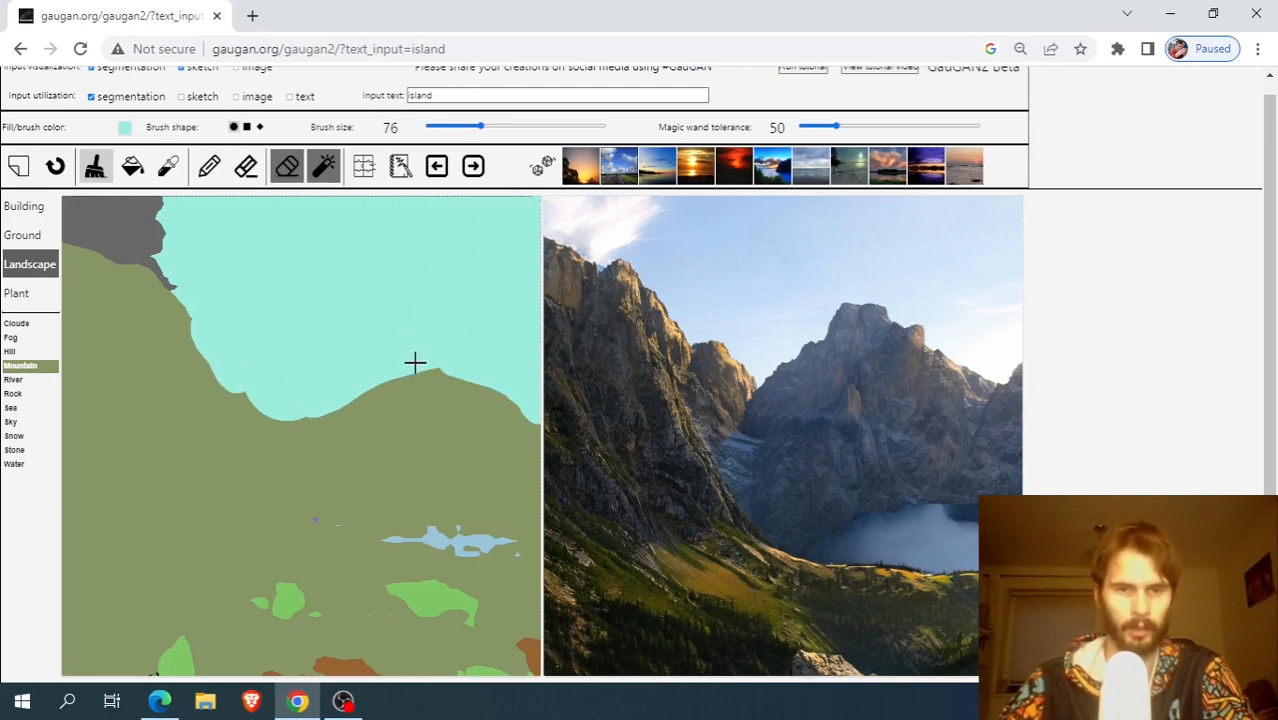
mouse_move(414, 362)
mouse_down()
mouse_move(444, 360)
mouse_move(412, 362)
mouse_up()
drag(263, 390, 253, 387)
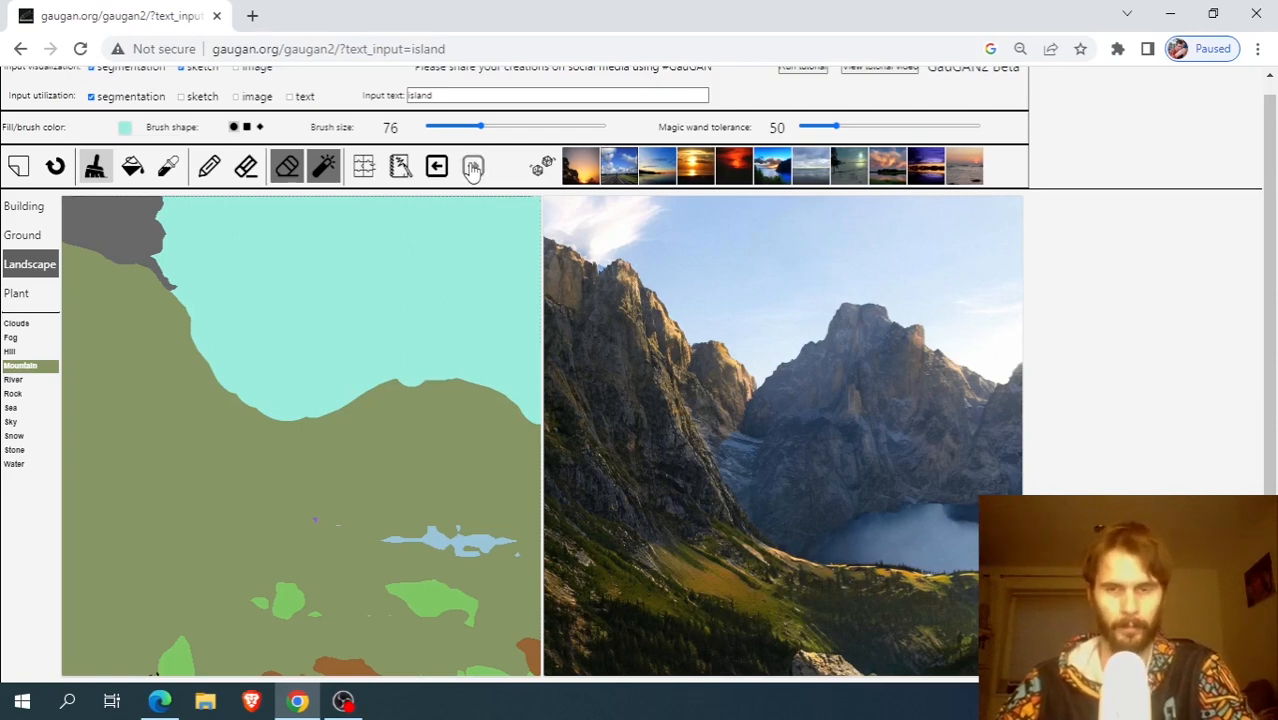
Render the edited segmentation map and inspect the new mountain landscape with the lowered skyline.
click(473, 167)
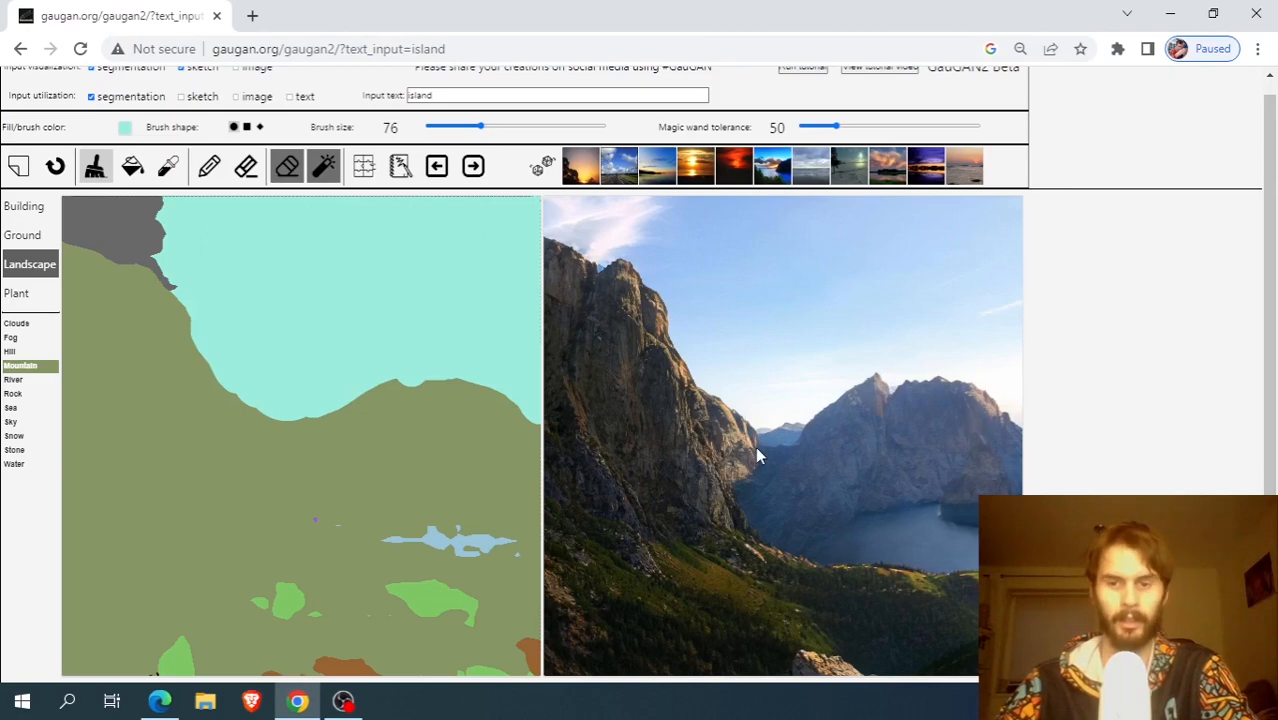
scroll(946, 450, down, 2)
scroll(946, 450, up, 2)
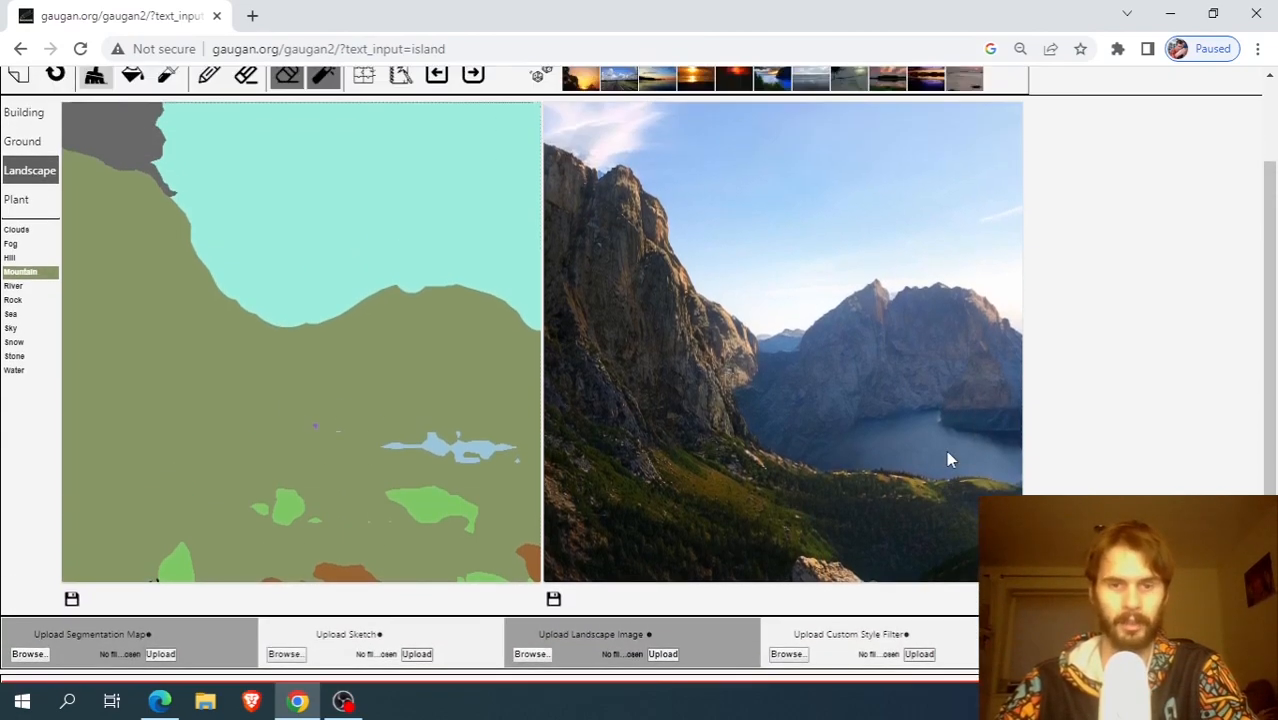
drag(1276, 205, 1276, 187)
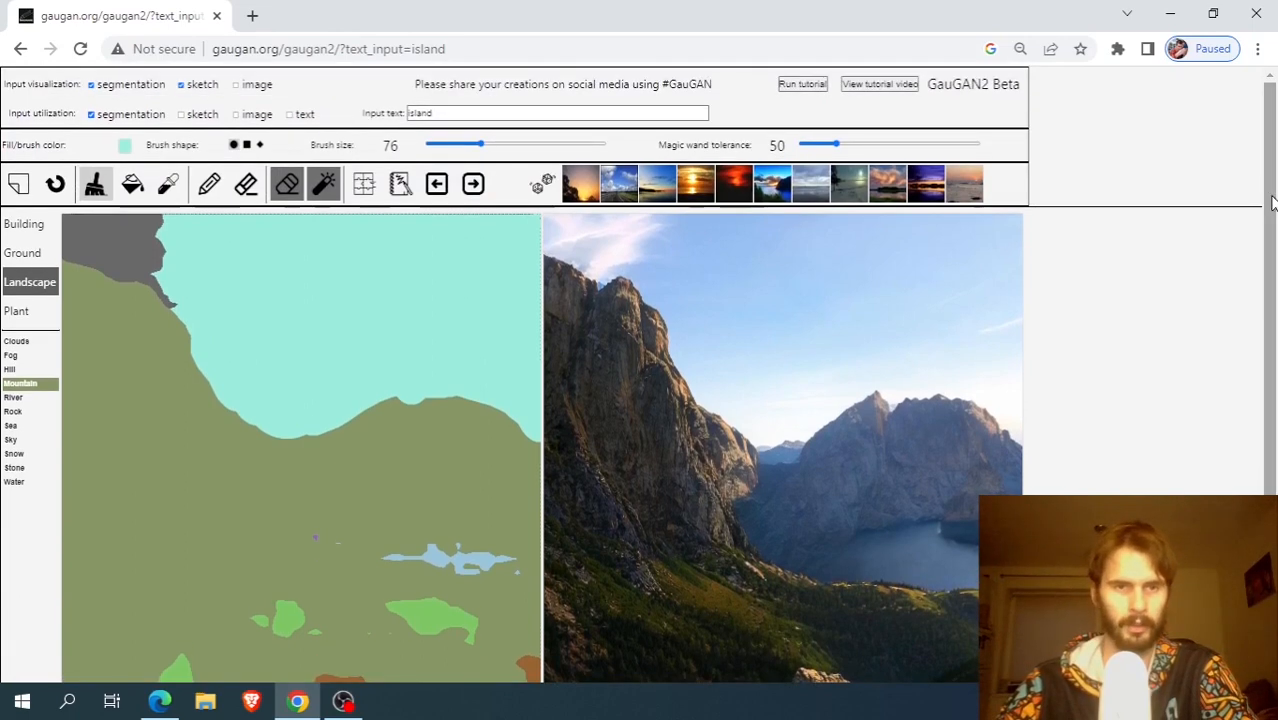
scroll(866, 487, down, 1)
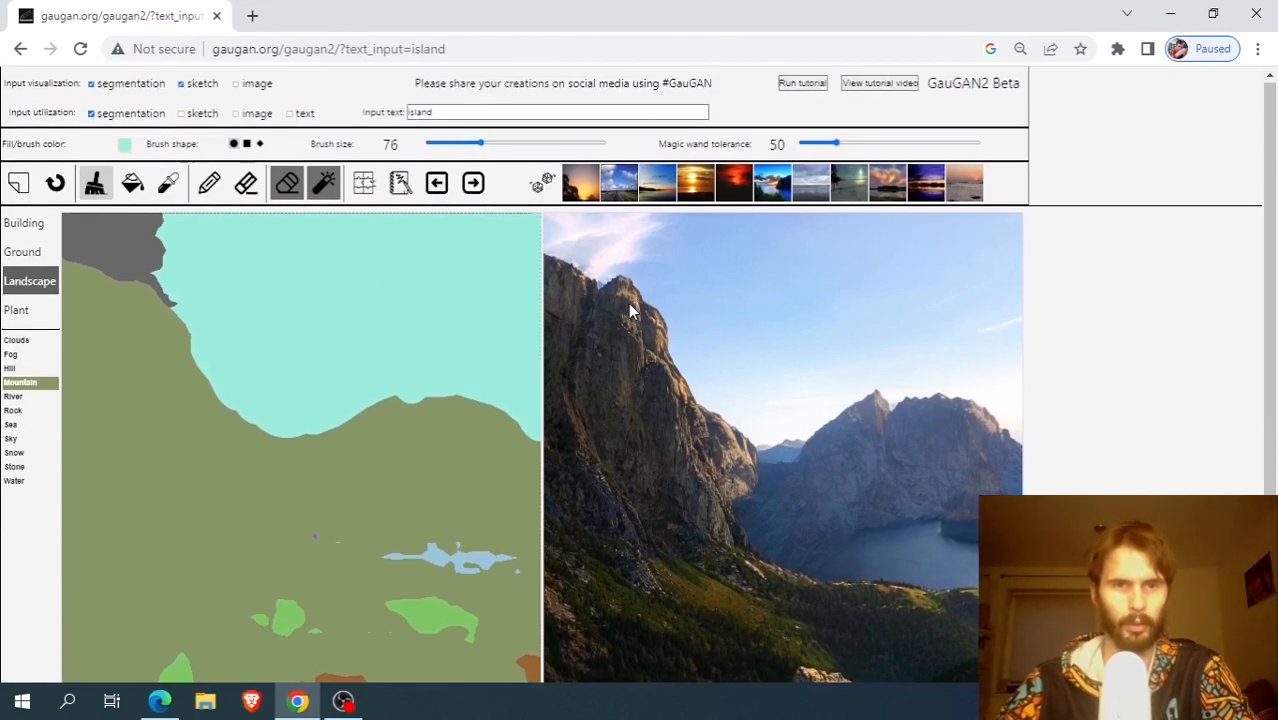
Copy the rendered mountain lake landscape back into the input and compare its segmentation overlay with the output.
scroll(437, 100, up, 1)
click(436, 186)
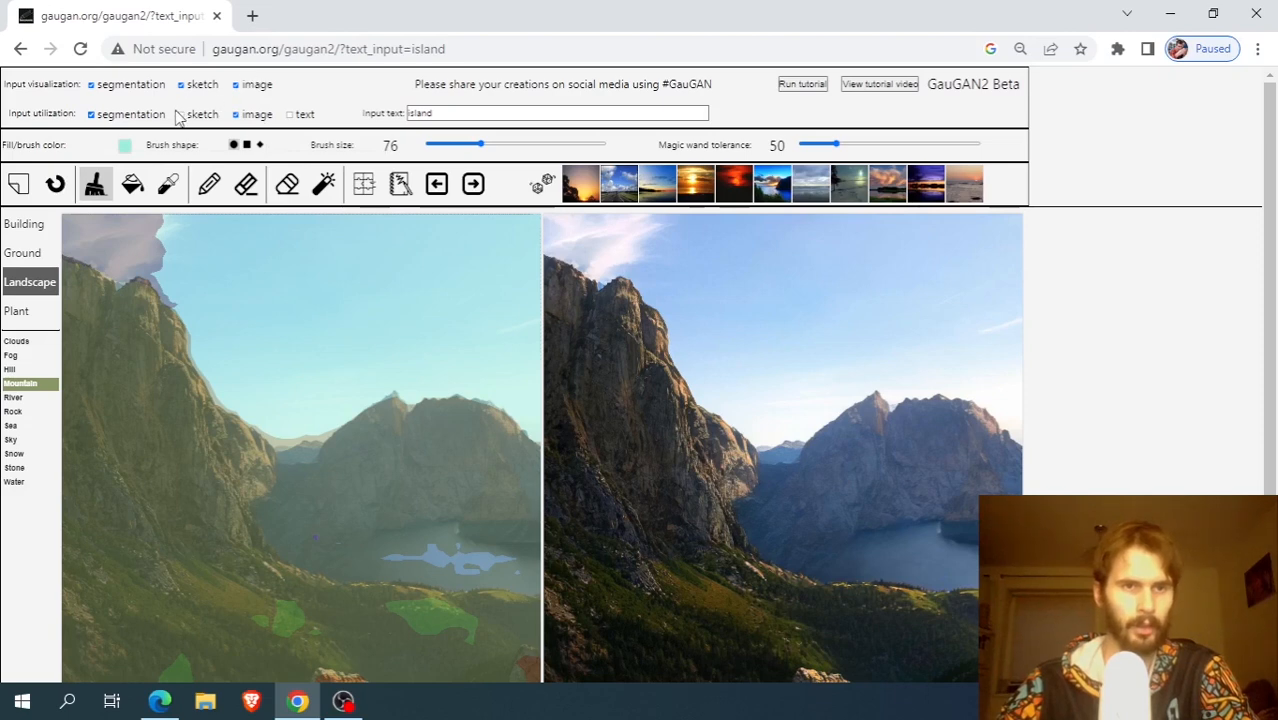
scroll(372, 362, down, 1)
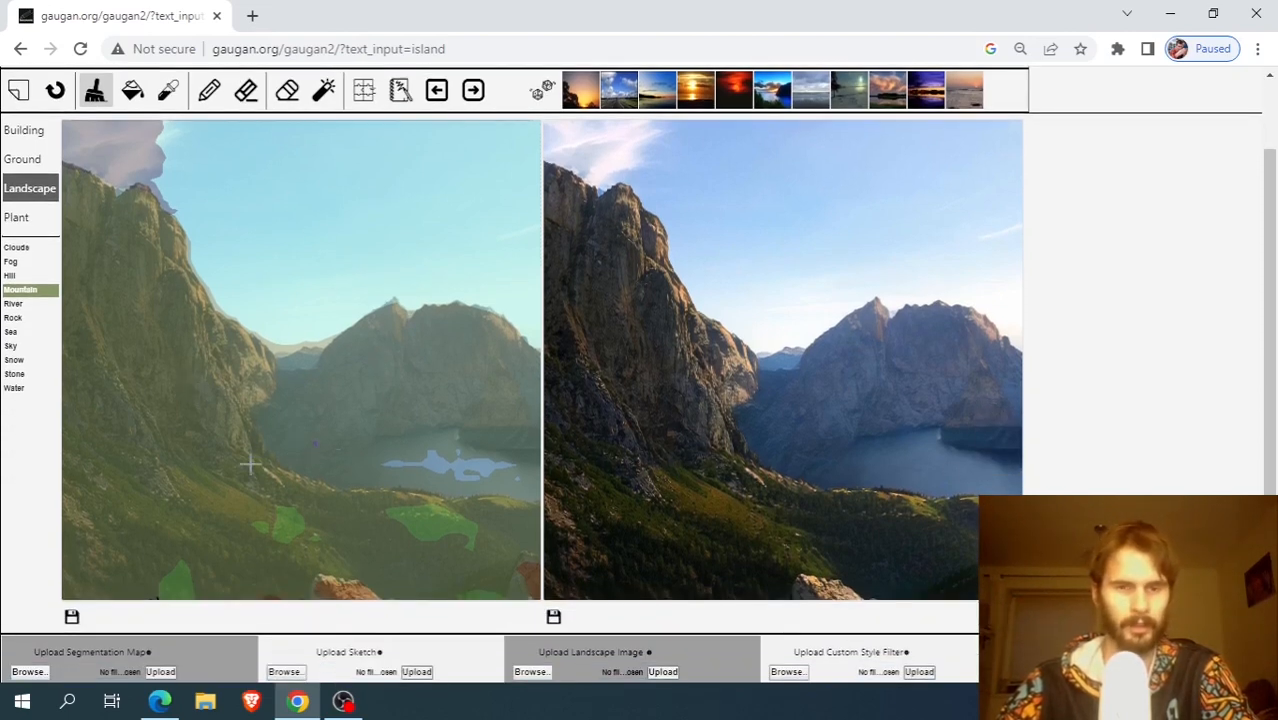
scroll(270, 440, up, 1)
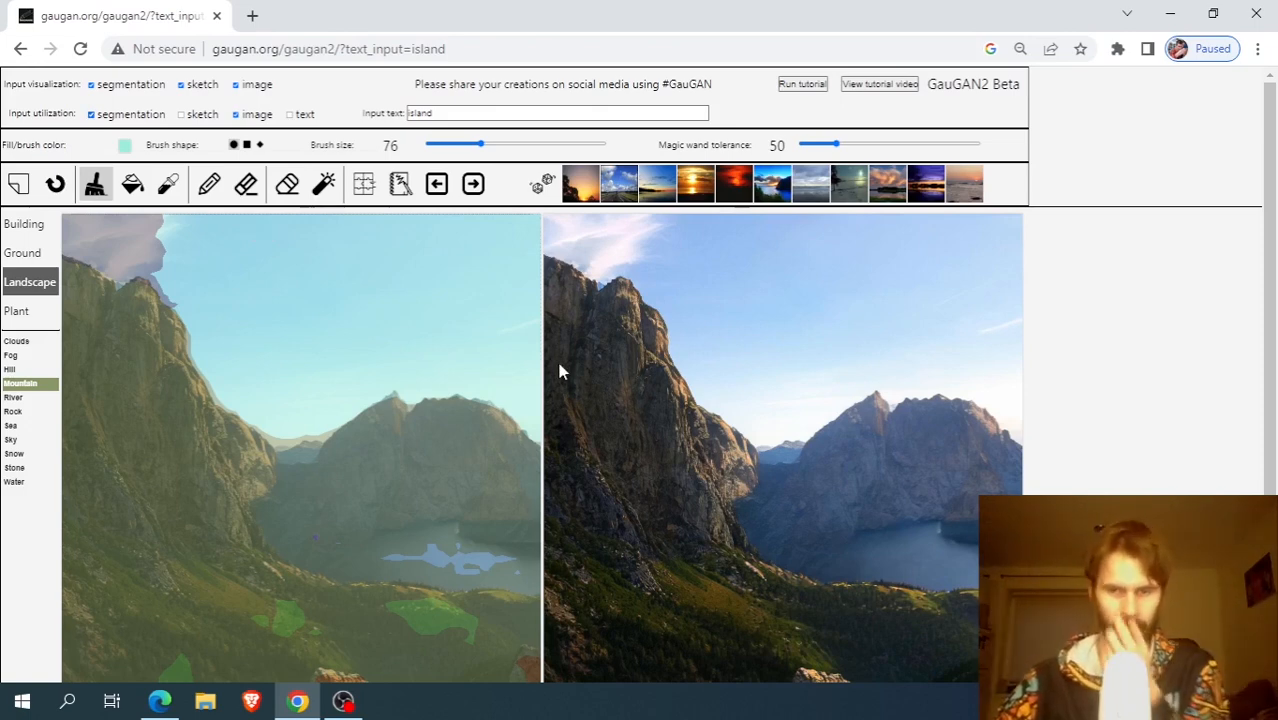
scroll(488, 400, down, 1)
scroll(442, 354, up, 1)
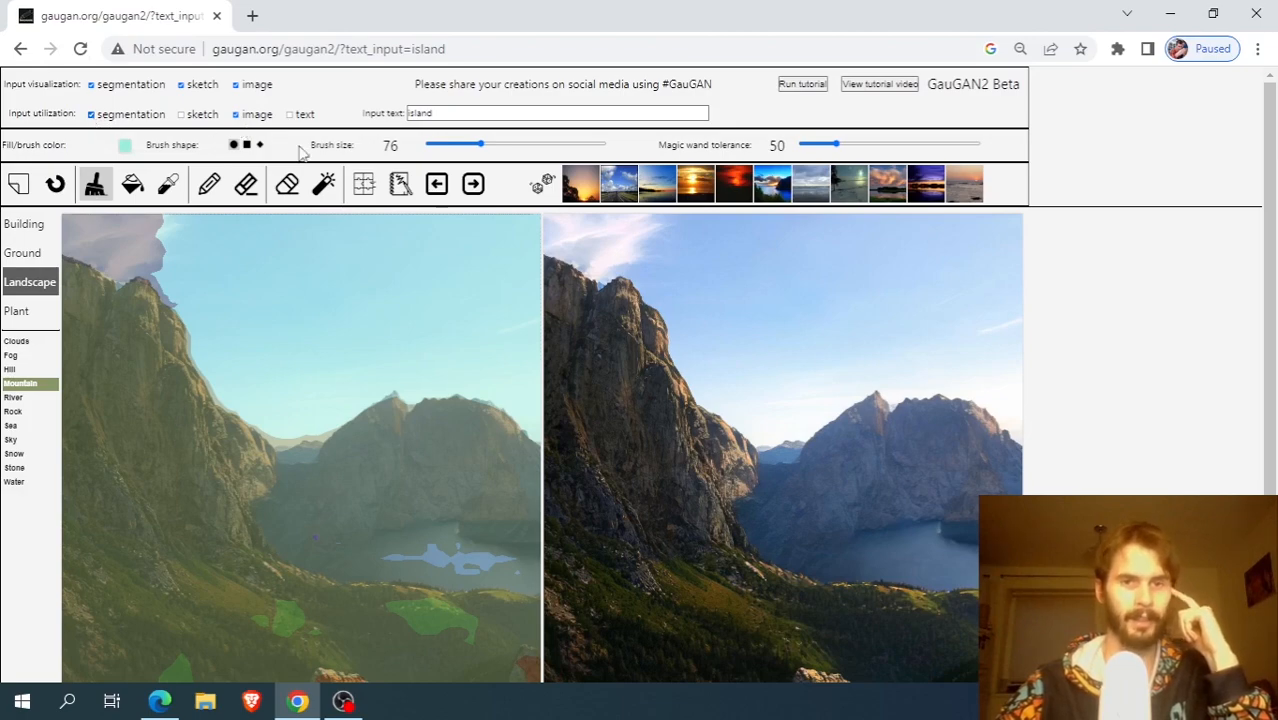
scroll(465, 280, down, 2)
scroll(453, 341, up, 1)
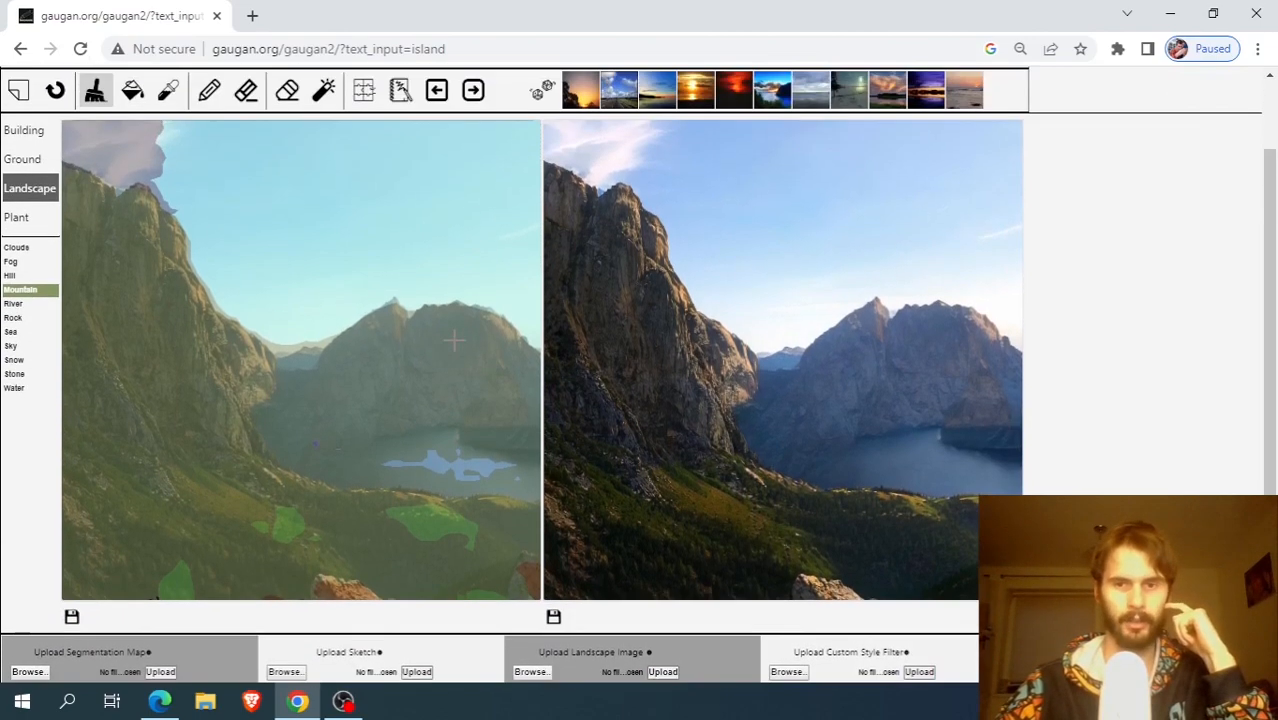
scroll(453, 341, up, 1)
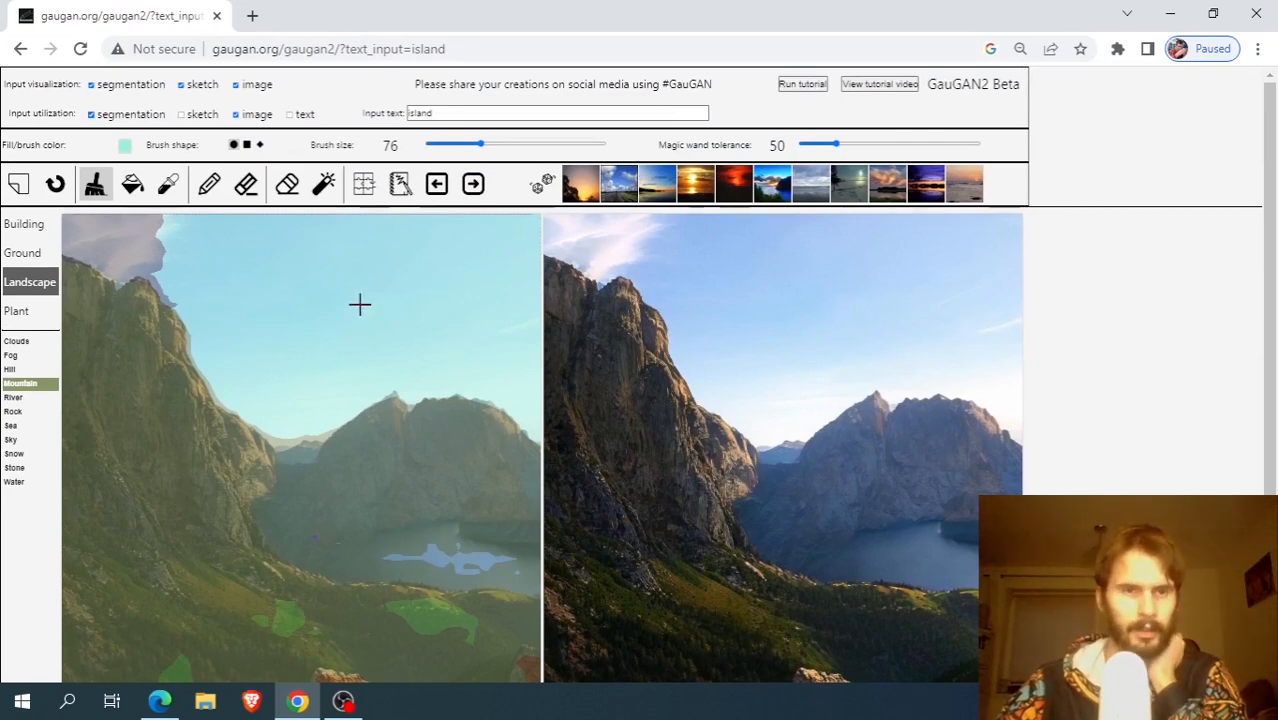
Paint a Rock patch in the lower-left corner of the segmentation map with brush size 76 and render the output.
click(30, 412)
scroll(395, 374, down, 1)
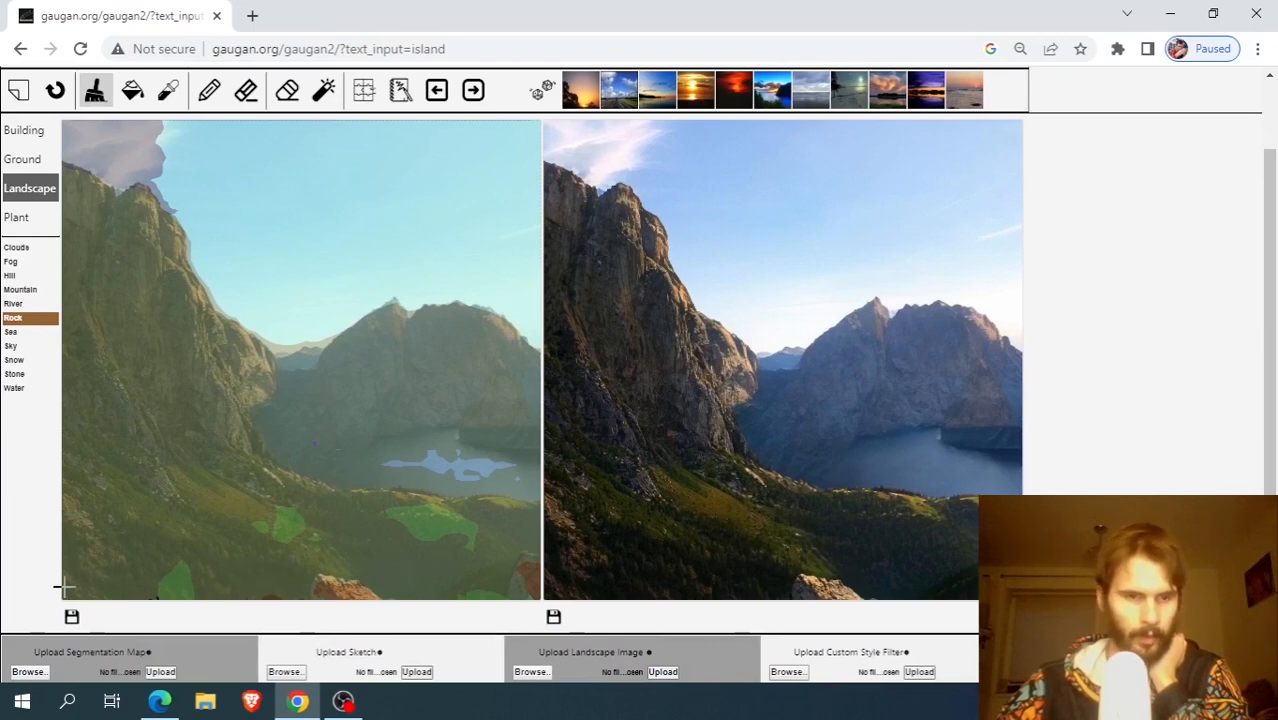
mouse_move(61, 578)
mouse_down()
mouse_move(103, 588)
mouse_move(77, 579)
mouse_move(83, 592)
mouse_up()
scroll(399, 394, up, 1)
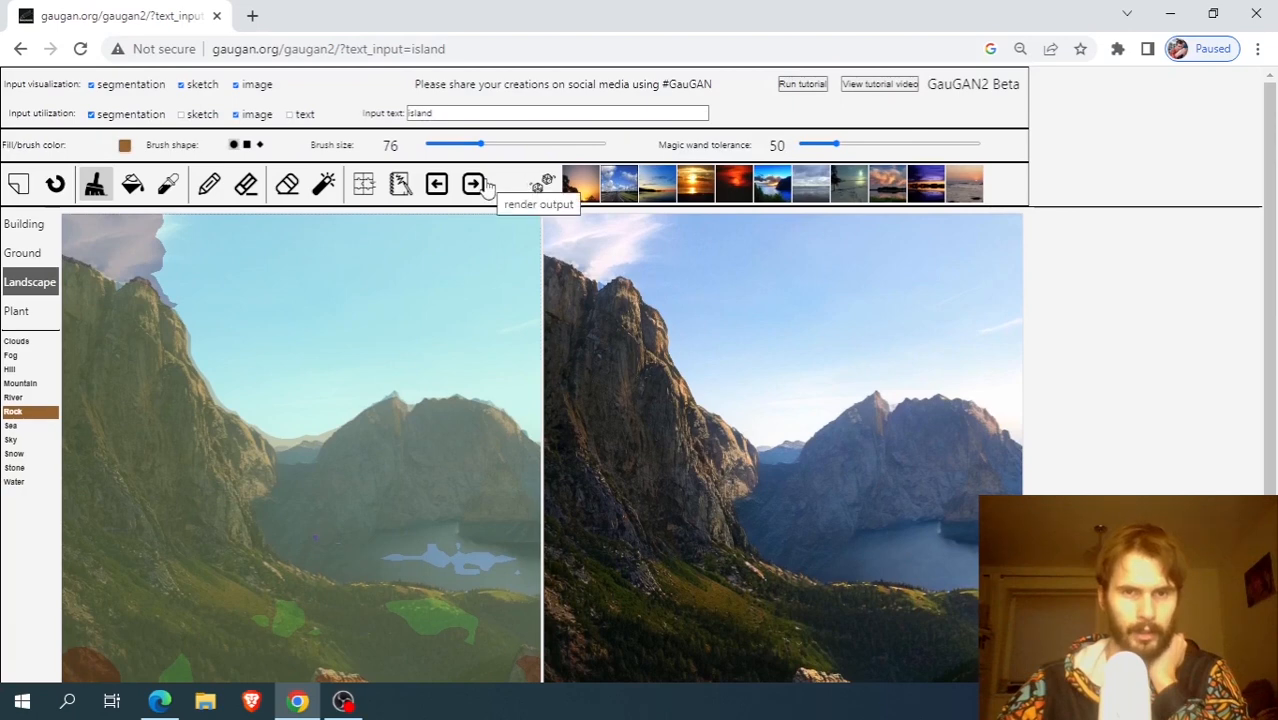
scroll(1078, 310, down, 1)
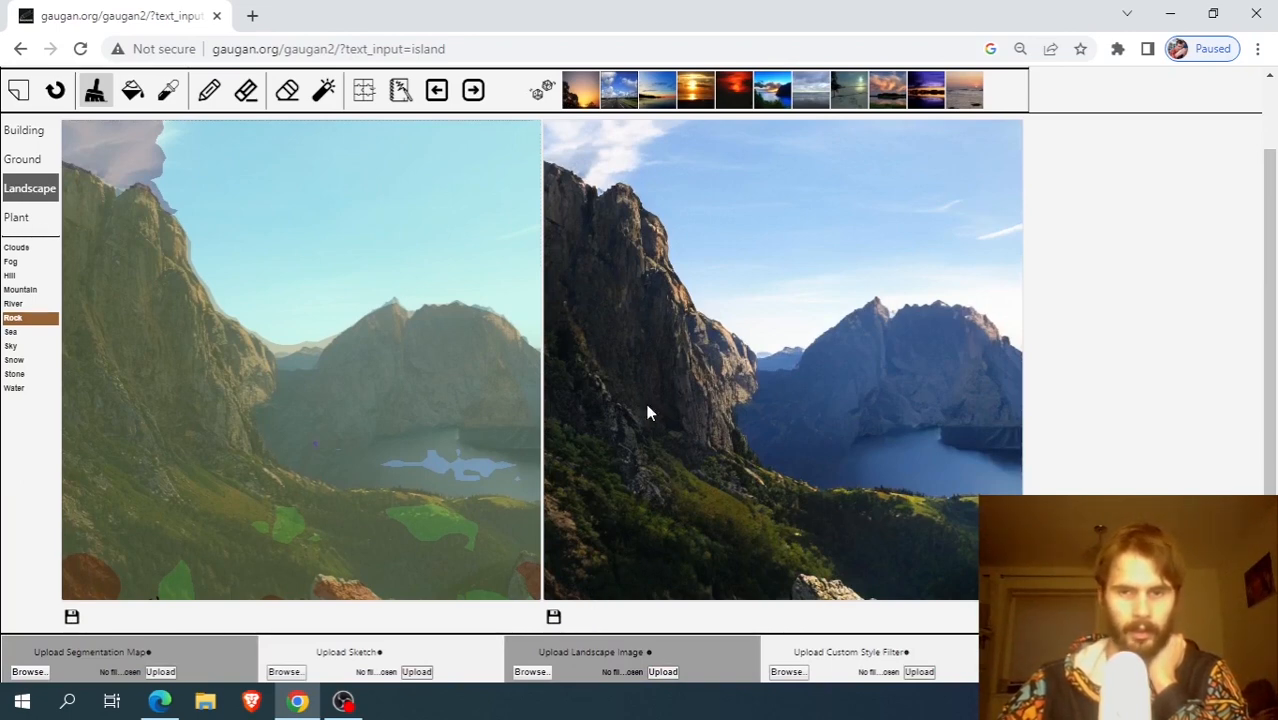
scroll(154, 428, up, 1)
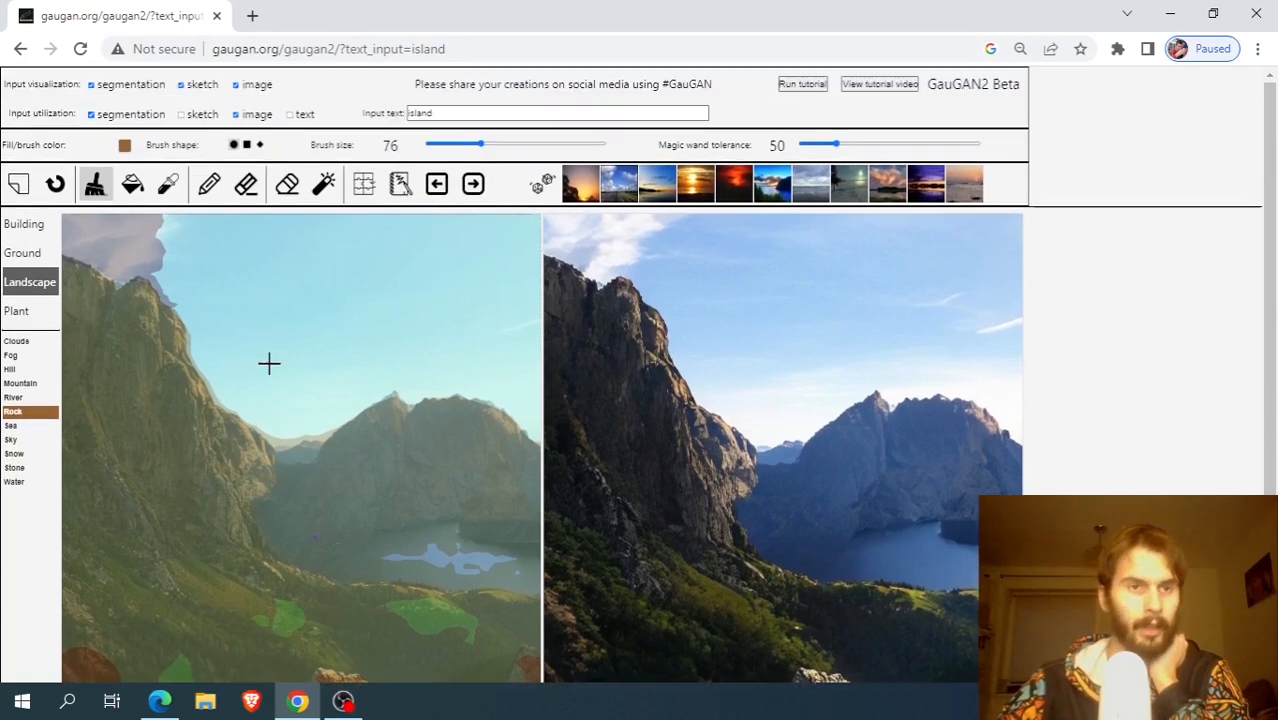
Outline the painted rock with the pencil and re-render the landscape with image utilization turned off.
click(209, 184)
scroll(310, 360, down, 1)
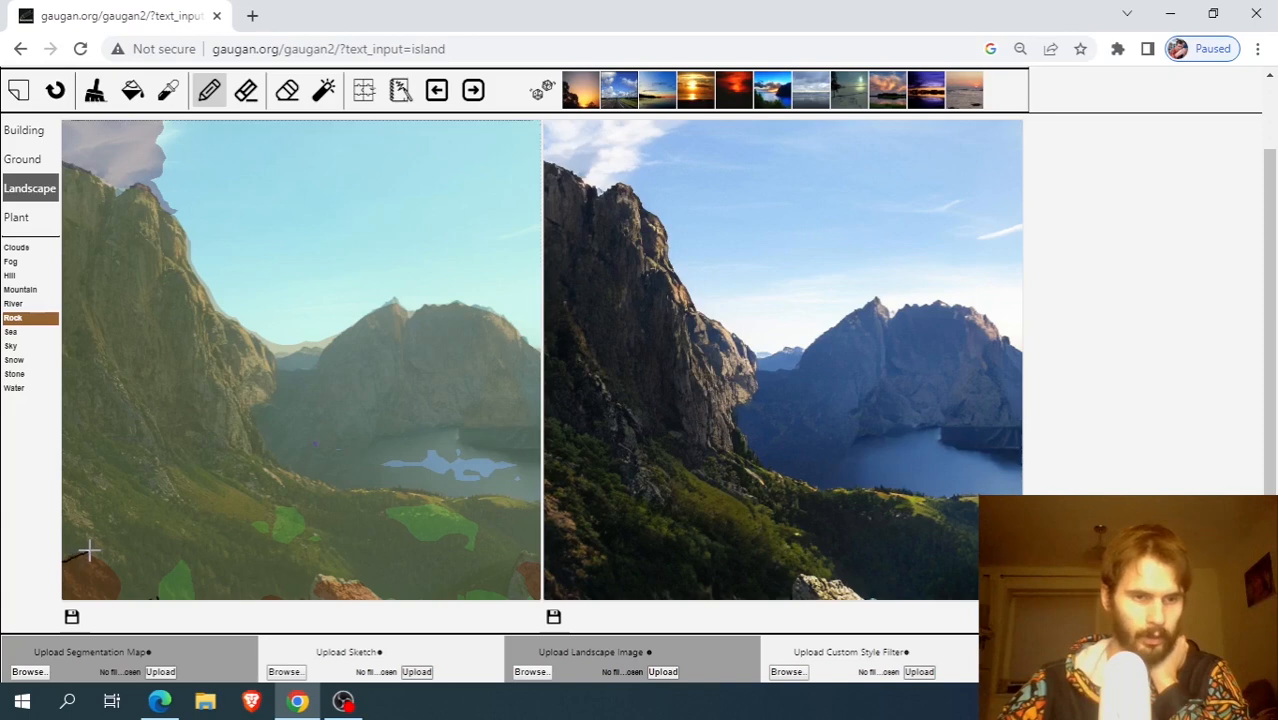
mouse_move(89, 549)
mouse_down()
mouse_move(119, 574)
mouse_move(121, 600)
mouse_up()
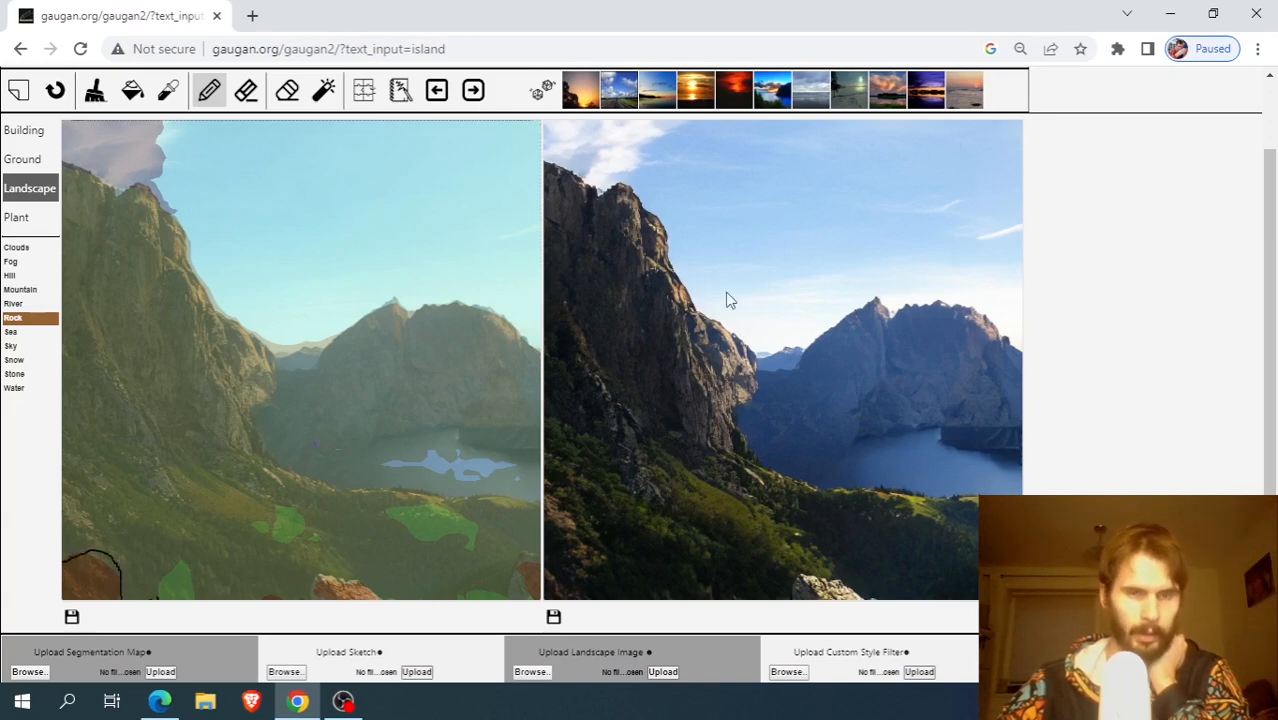
scroll(454, 228, up, 1)
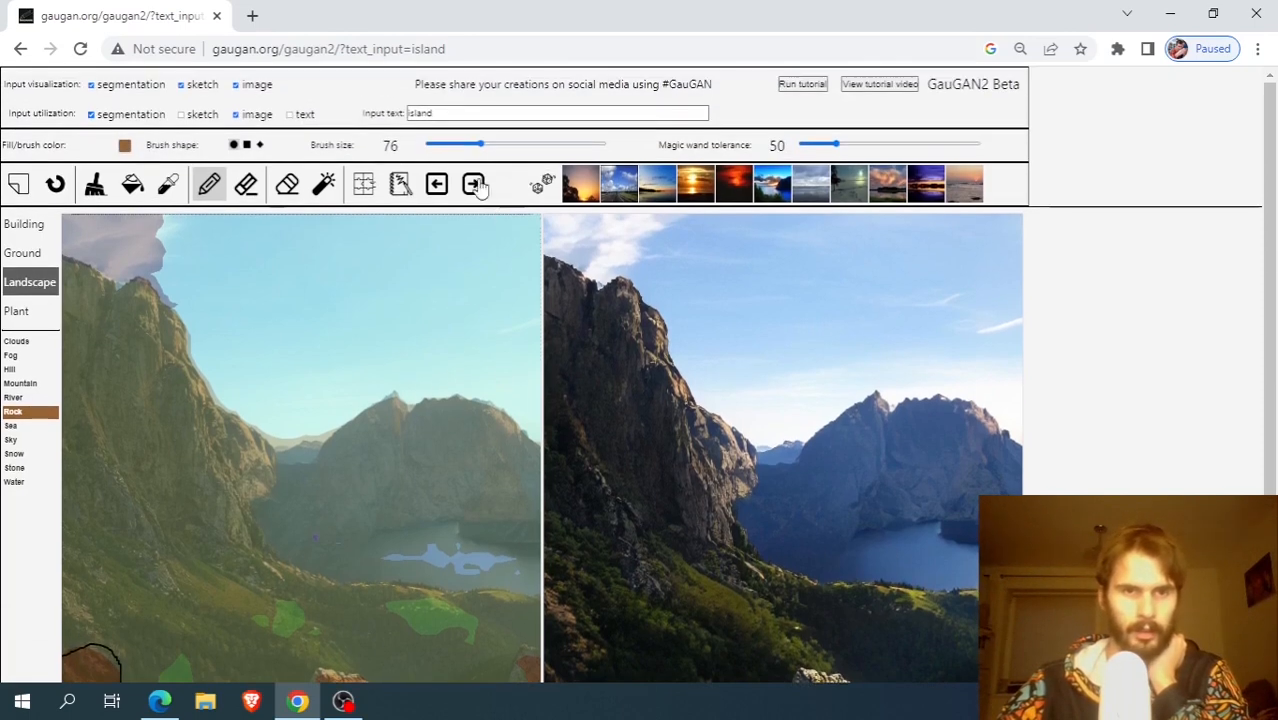
scroll(478, 280, down, 2)
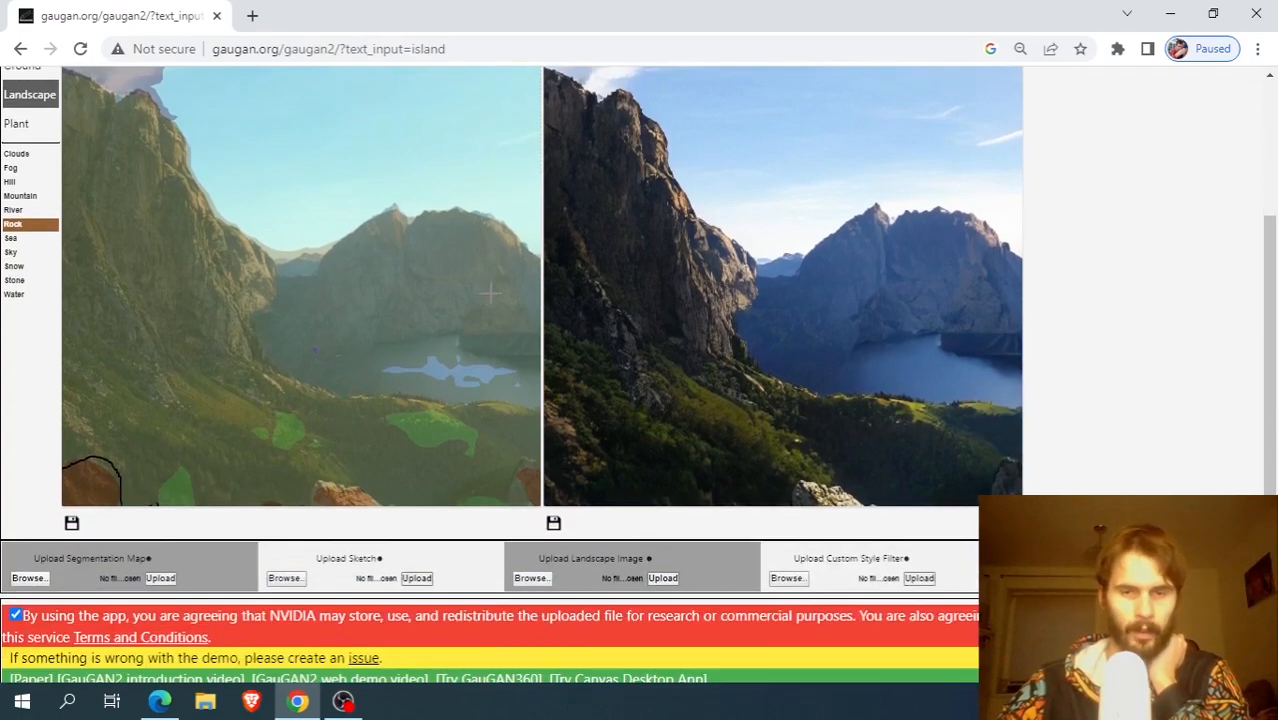
scroll(489, 292, up, 2)
scroll(489, 292, down, 1)
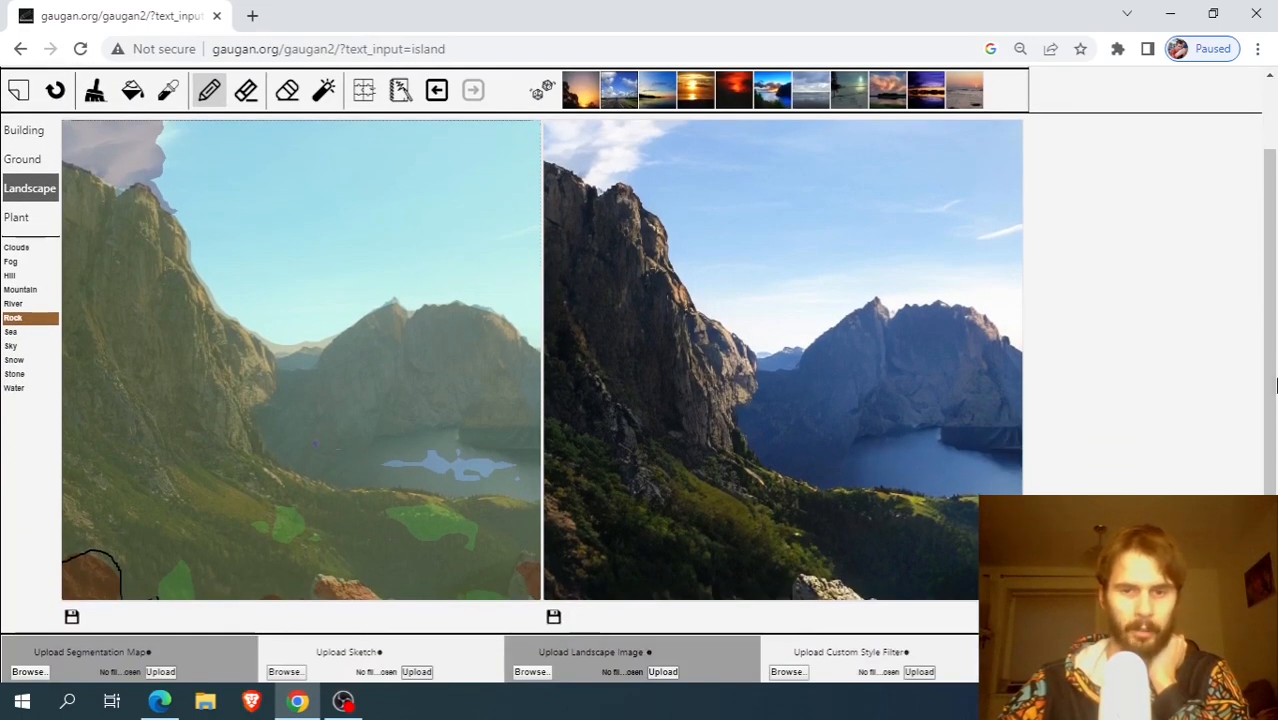
drag(1265, 301, 1272, 261)
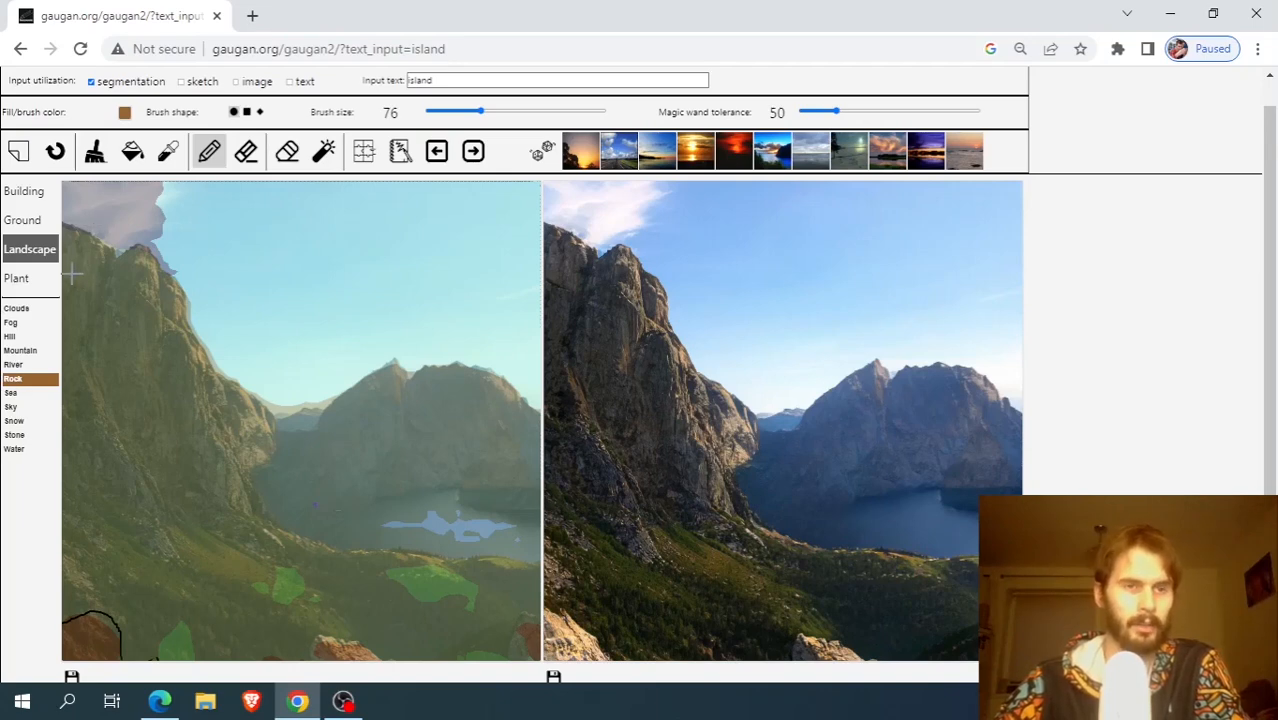
Paint a wide Clouds shape and several round cloud dots across the sky of the segmentation map.
click(33, 313)
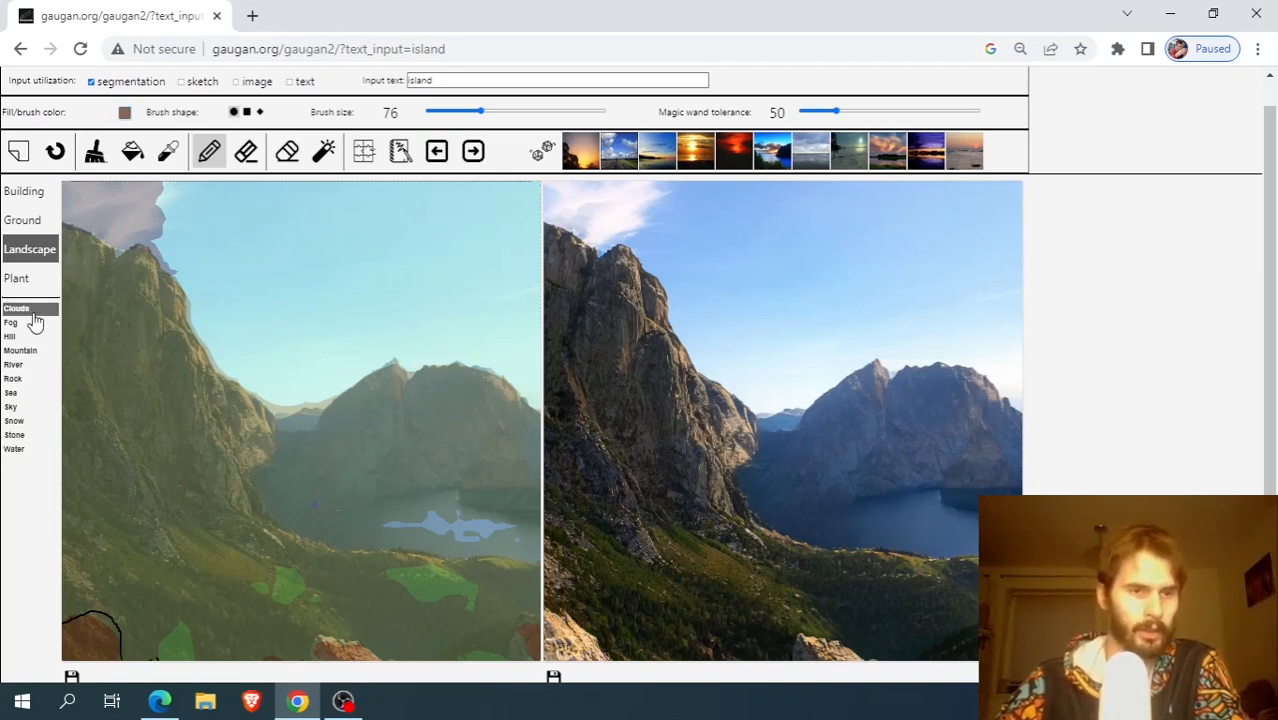
click(90, 150)
mouse_move(391, 222)
mouse_down()
mouse_move(326, 226)
mouse_move(434, 238)
mouse_up()
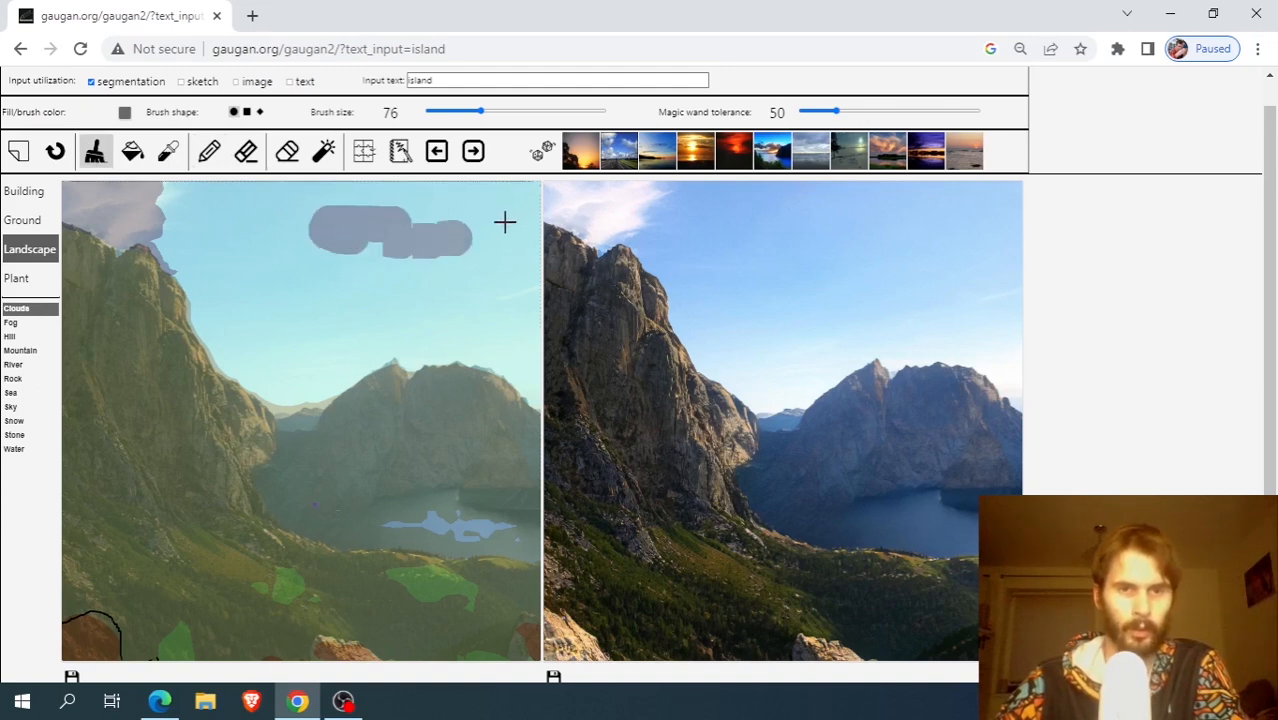
click(517, 218)
click(475, 277)
click(340, 277)
click(315, 277)
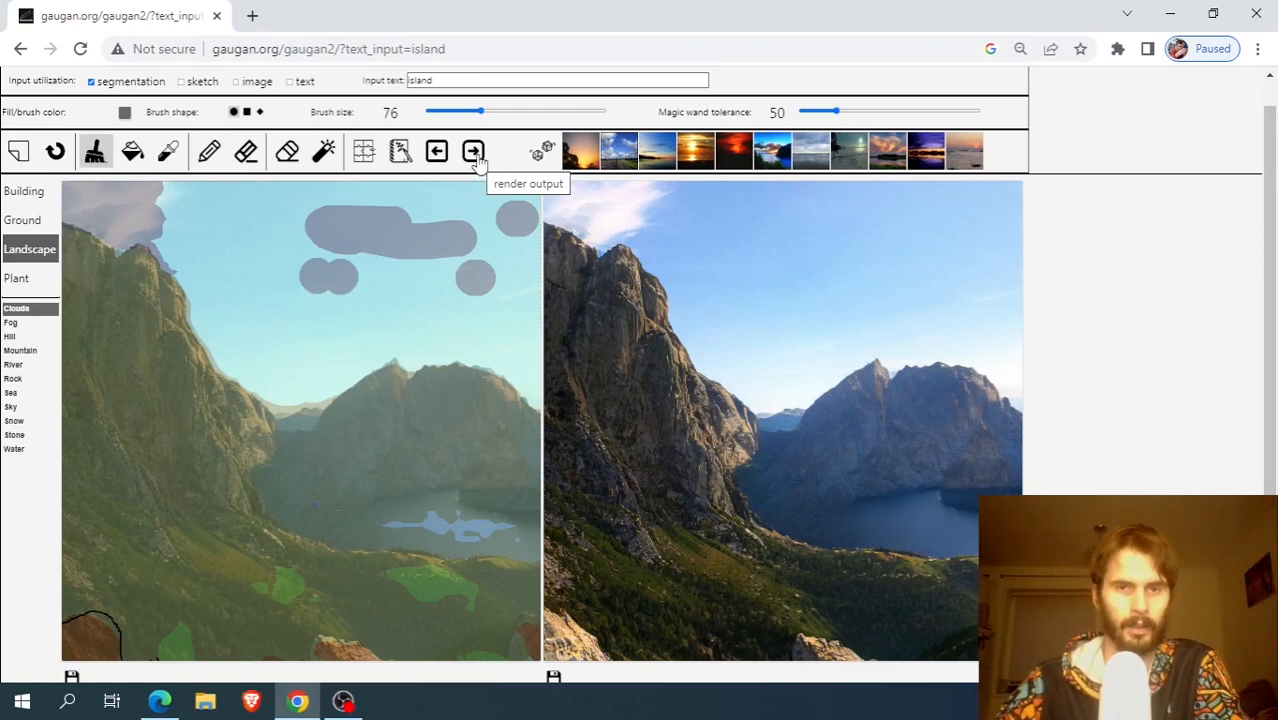
Render the segmentation map with the added clouds and inspect the new sky.
click(474, 152)
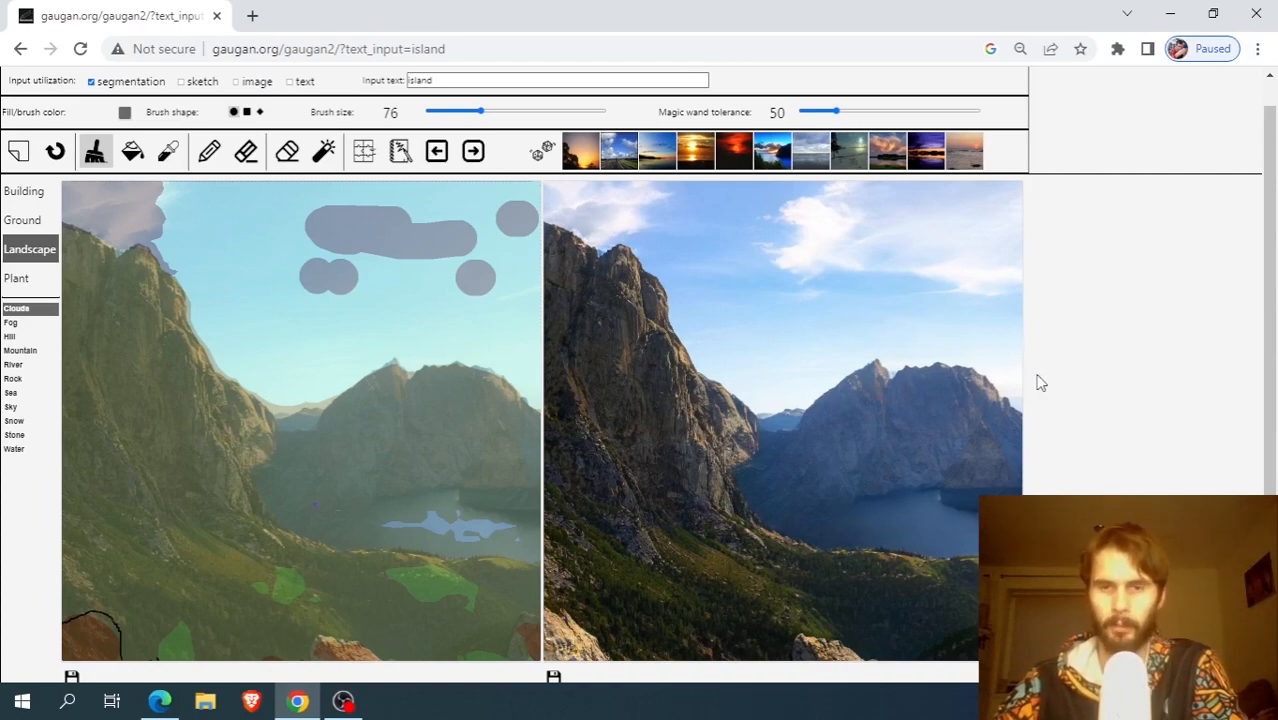
scroll(1116, 343, down, 3)
scroll(1116, 389, up, 3)
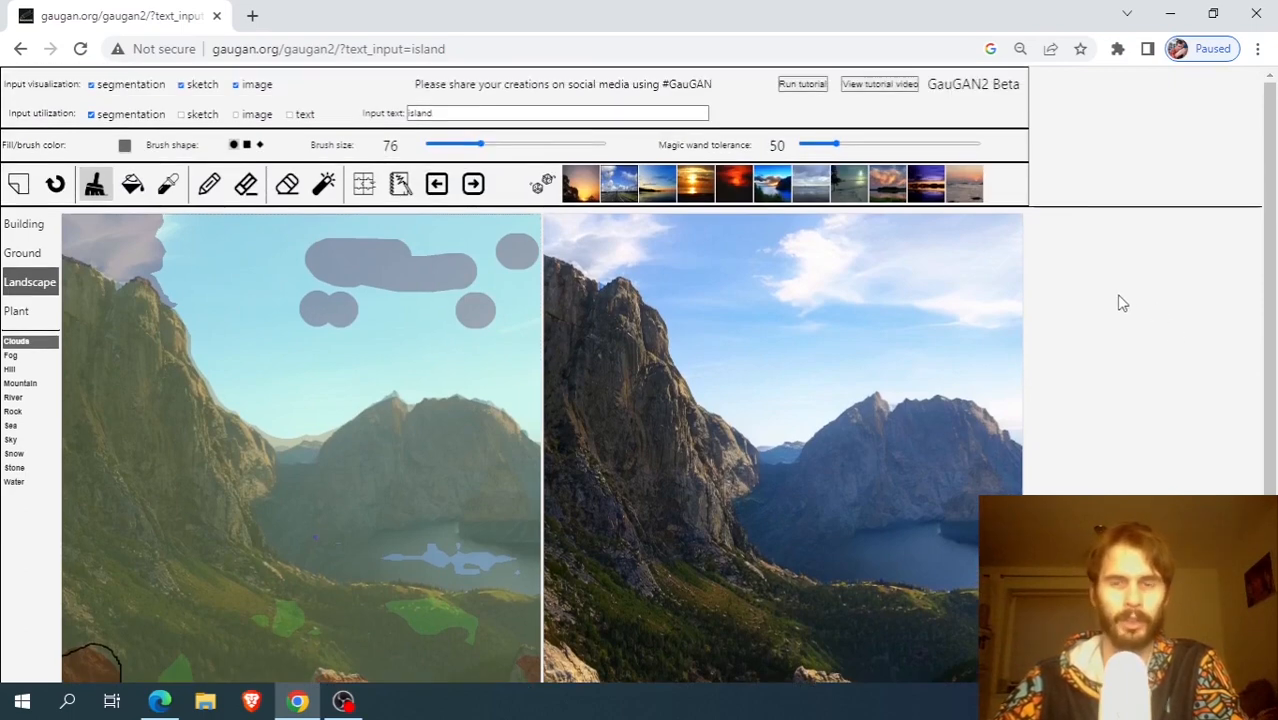
mouse_move(1271, 167)
mouse_down()
mouse_move(1271, 188)
mouse_move(1267, 165)
mouse_up()
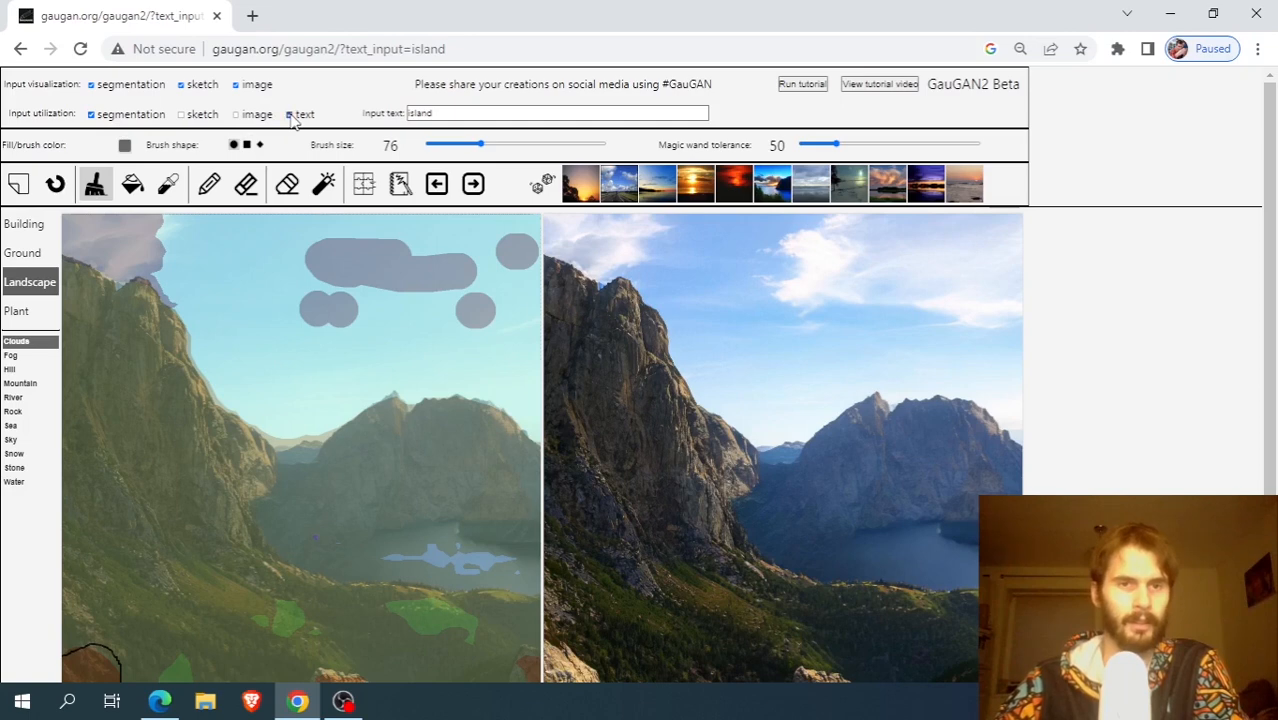
Enable text utilization alongside segmentation, keep the prompt "island", and render and inspect the landscape.
drag(452, 117, 397, 120)
click(433, 113)
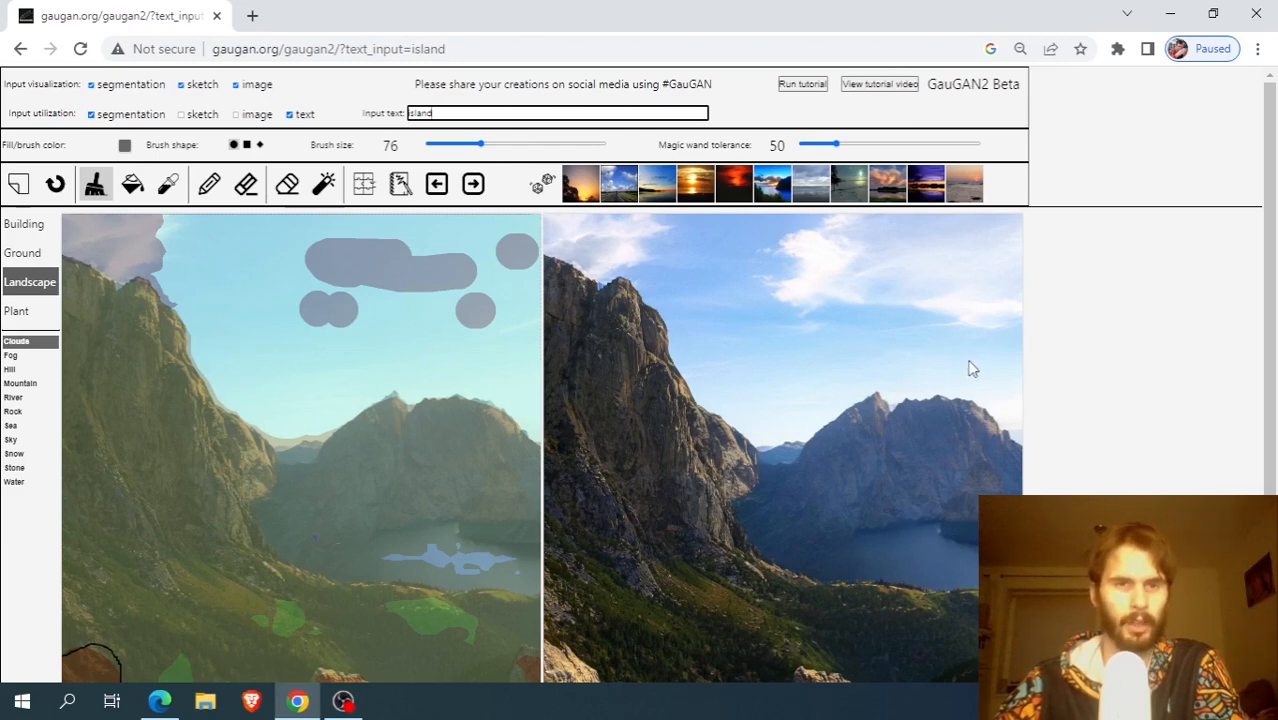
scroll(850, 314, down, 2)
scroll(850, 314, up, 2)
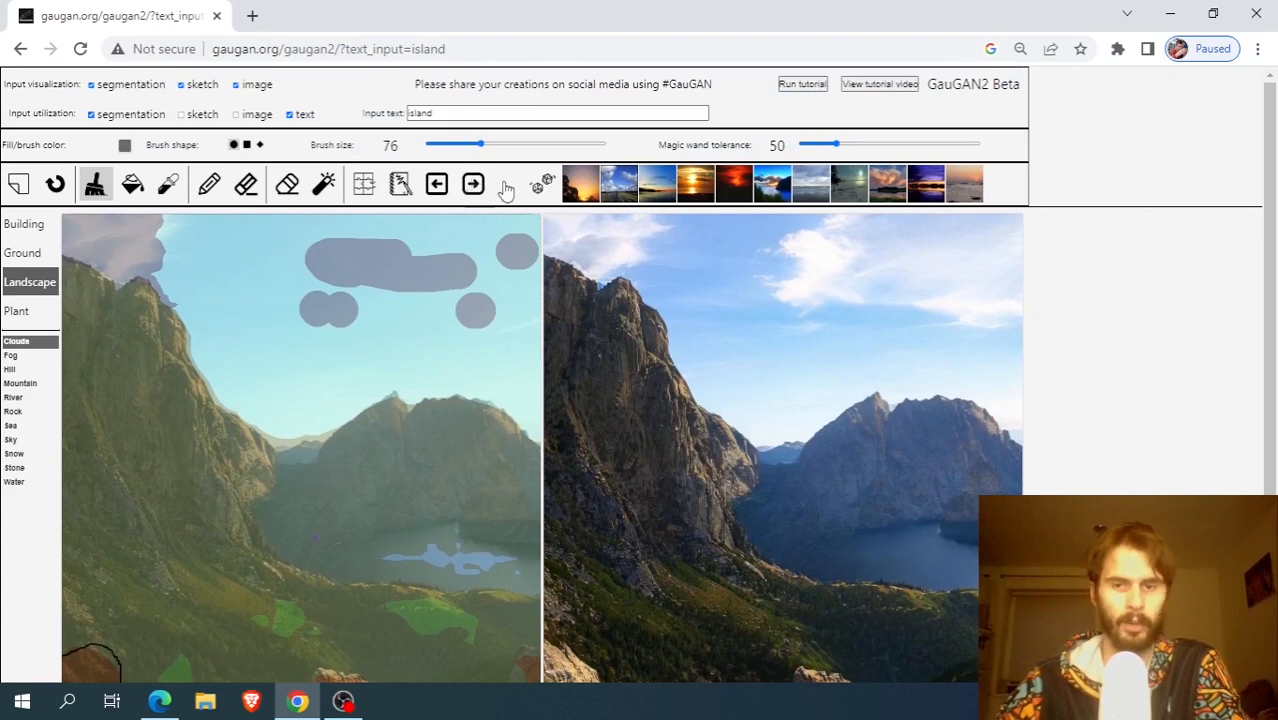
scroll(1270, 222, down, 1)
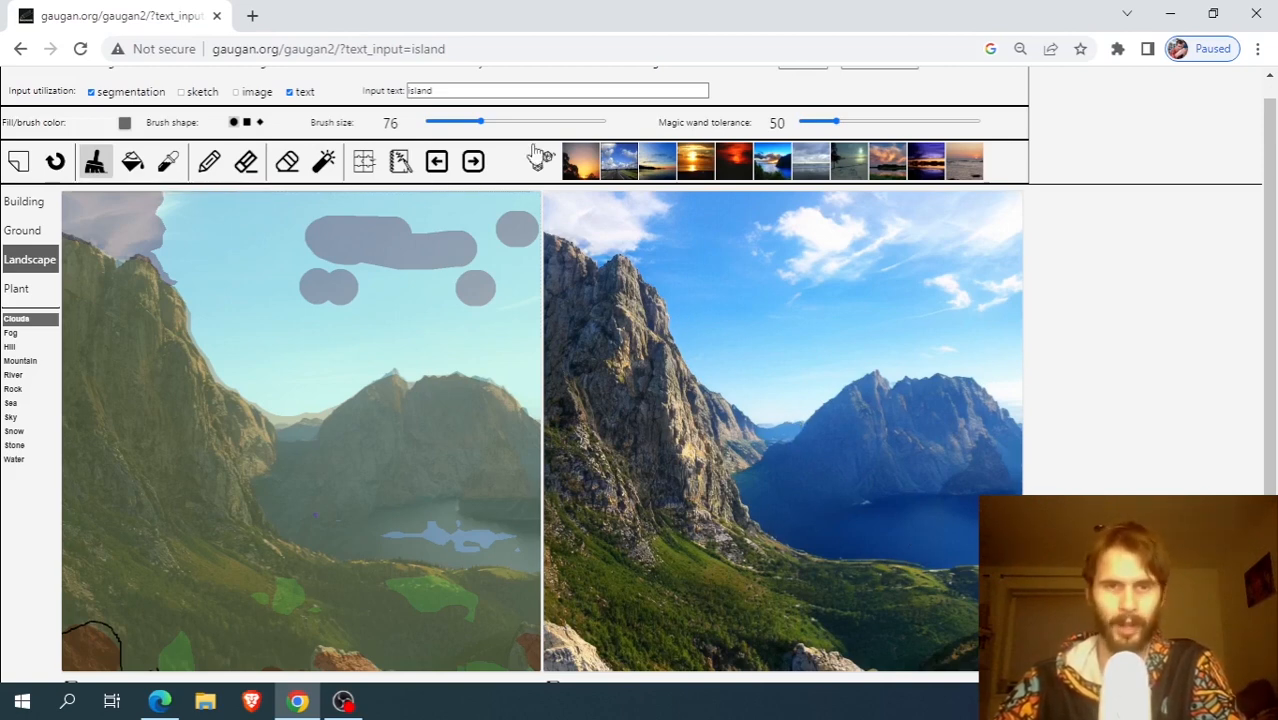
scroll(385, 322, up, 1)
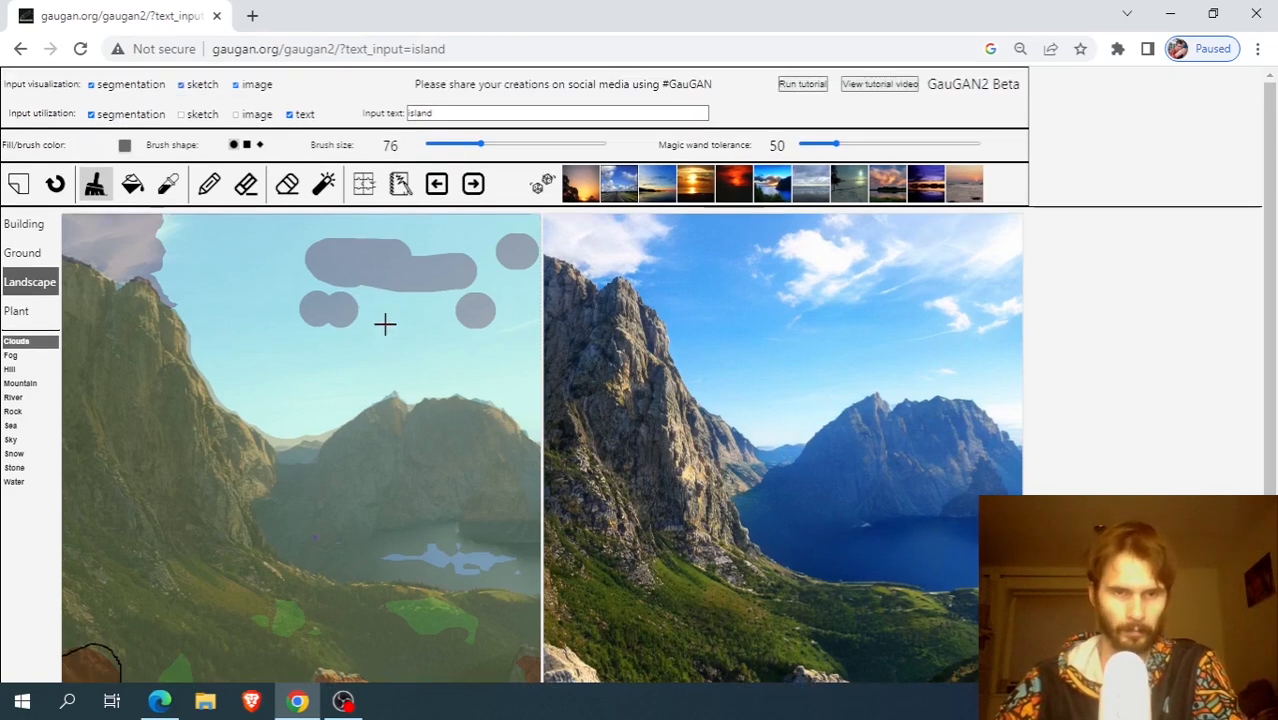
Turn off segmentation utilization, render from the text prompt "island" alone, and inspect the resulting landscape.
click(91, 115)
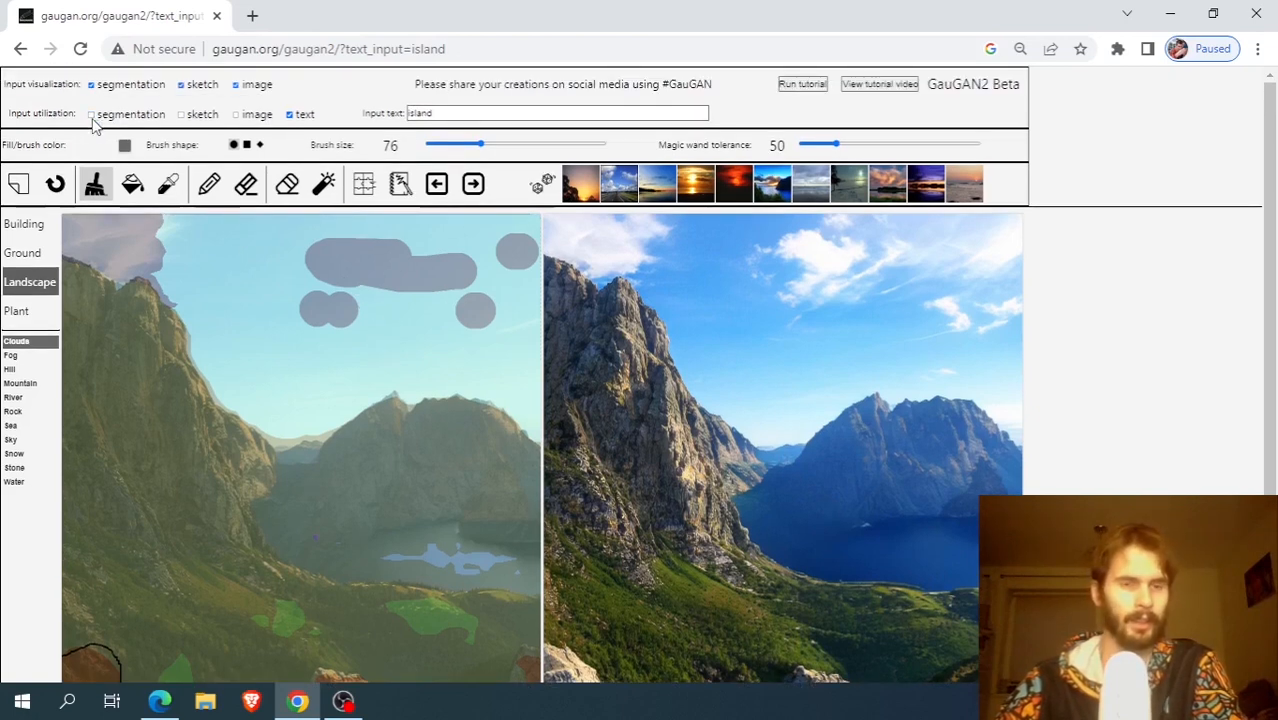
click(511, 108)
click(773, 110)
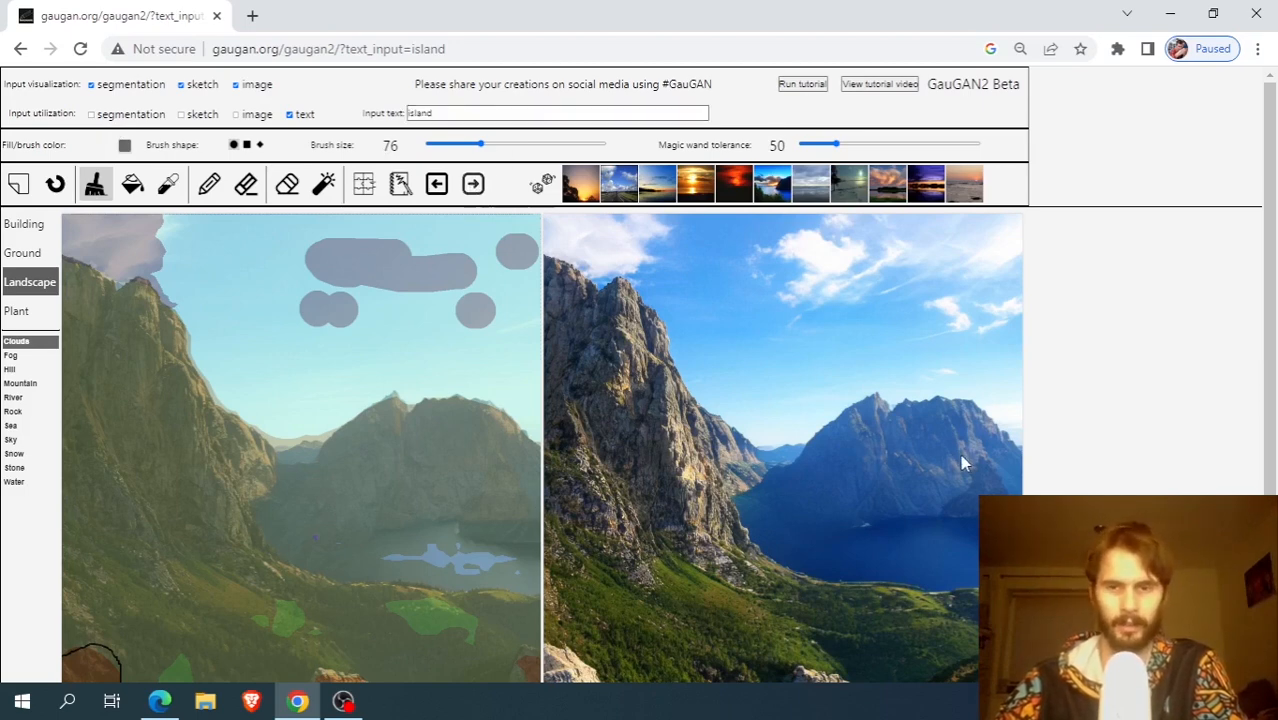
scroll(1080, 443, down, 1)
drag(1275, 303, 1270, 228)
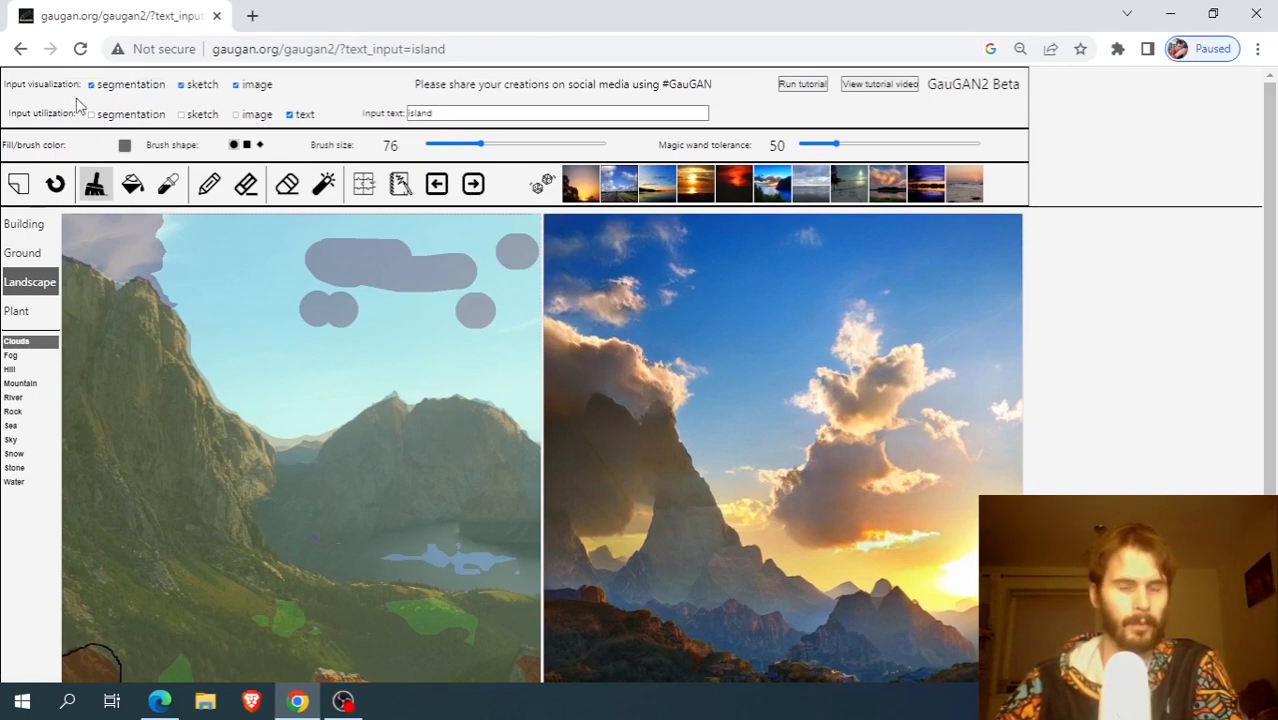
scroll(1040, 480, down, 1)
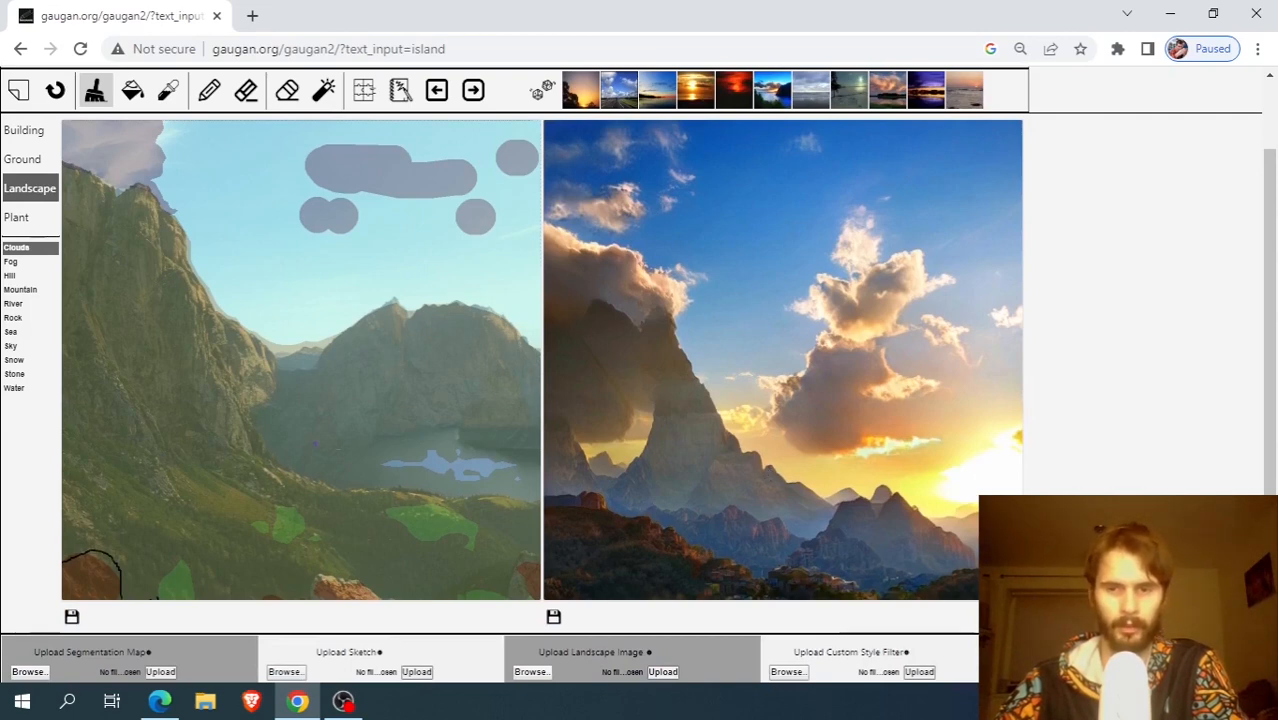
scroll(762, 212, up, 1)
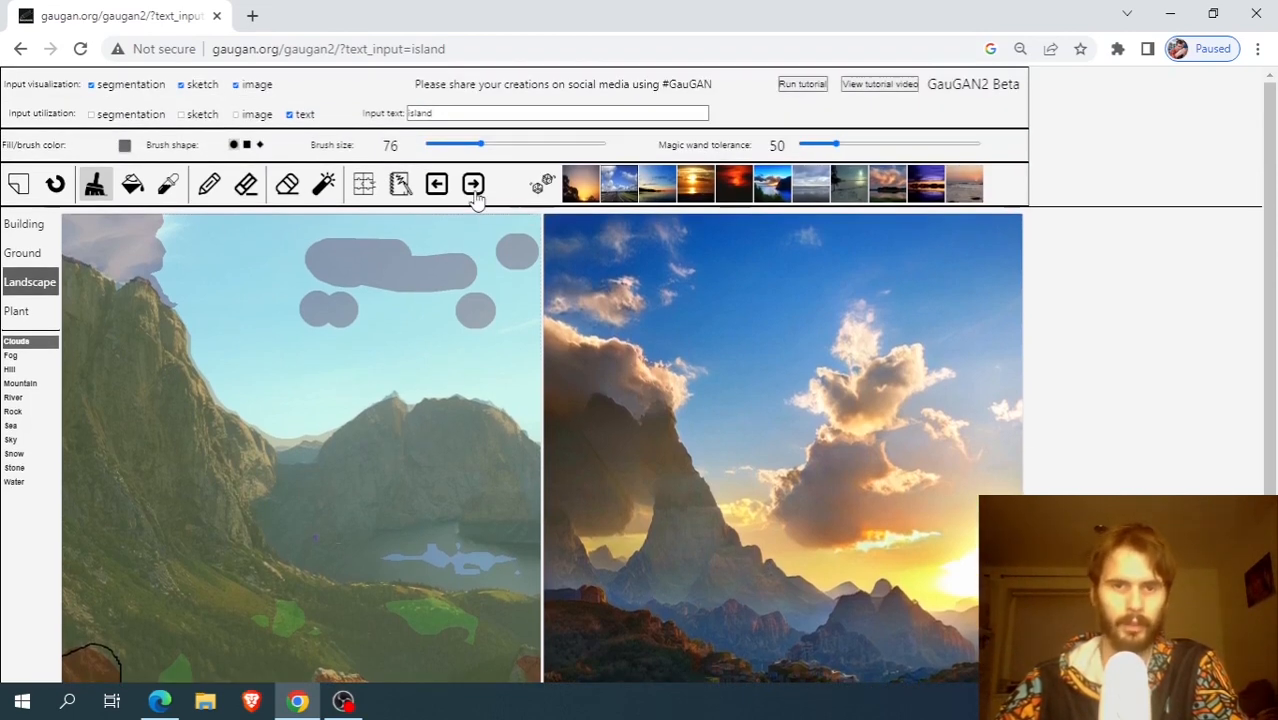
Render the text-only "island" landscape again and look over the output.
click(475, 193)
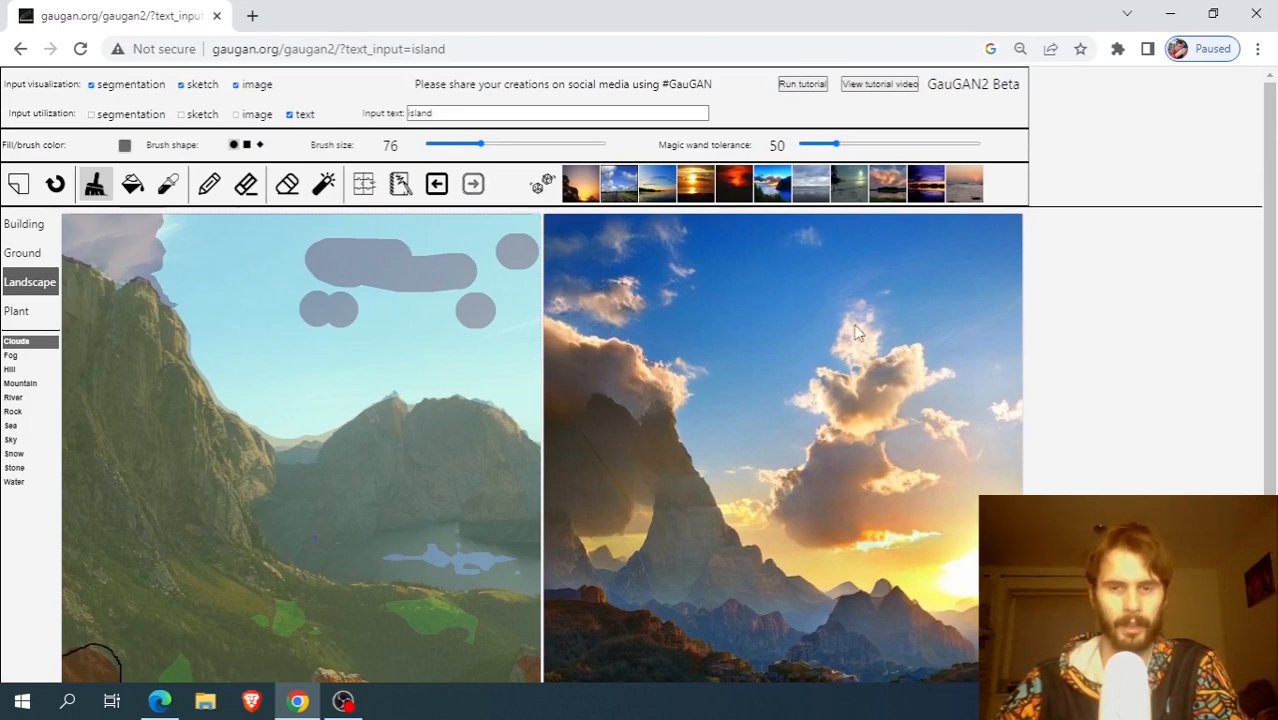
drag(1275, 193, 1275, 205)
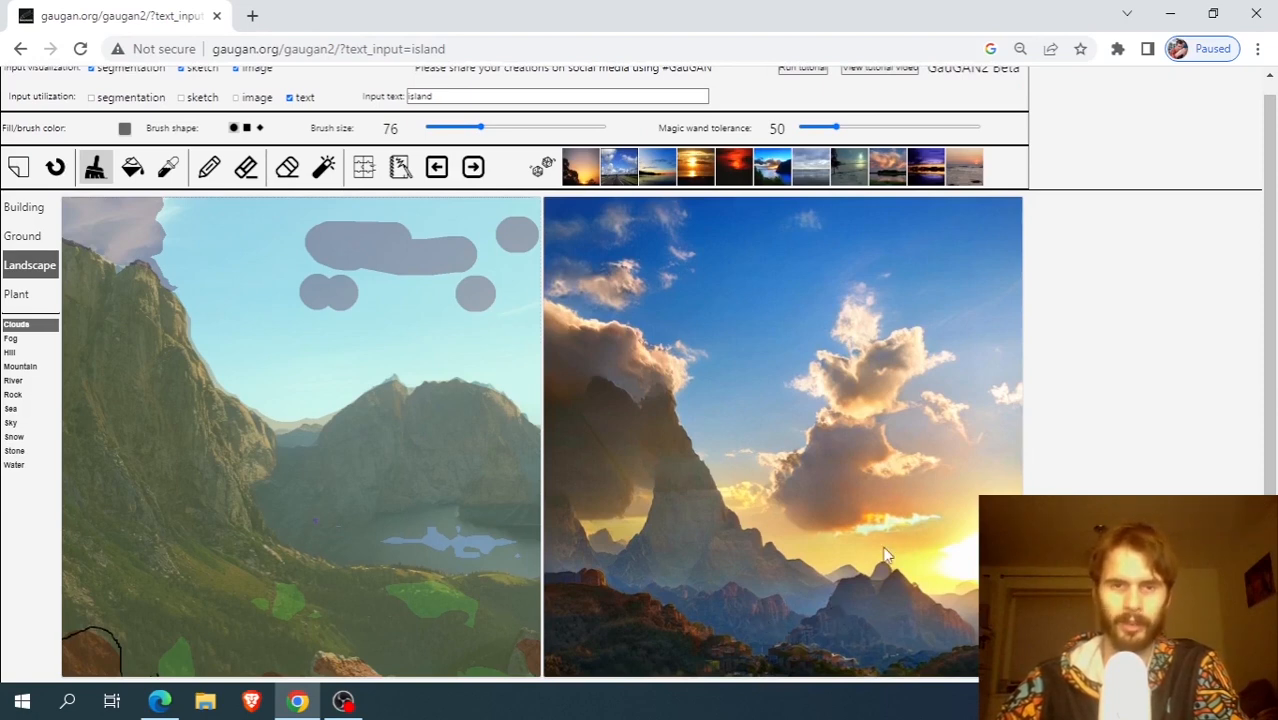
scroll(1127, 386, up, 1)
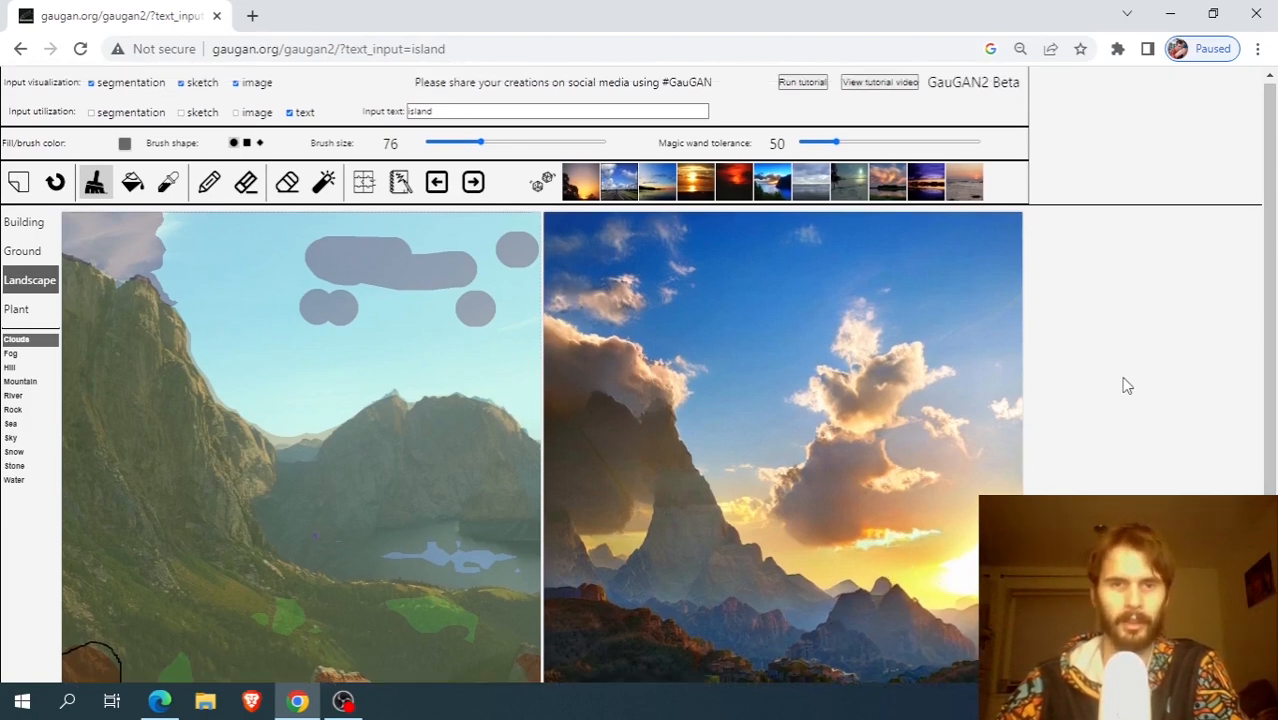
Keep the text prompt "island" and apply the blue cloudy-sky style filter to the generated landscape.
click(484, 114)
double_click(484, 114)
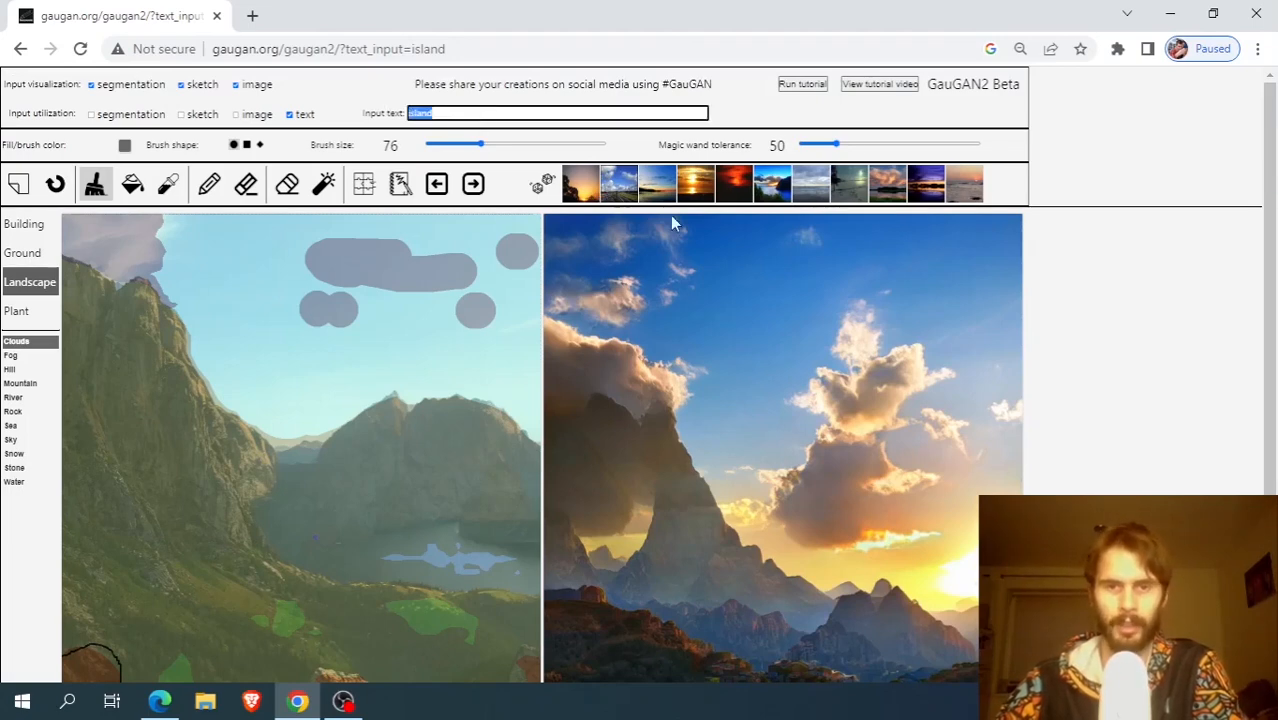
click(618, 187)
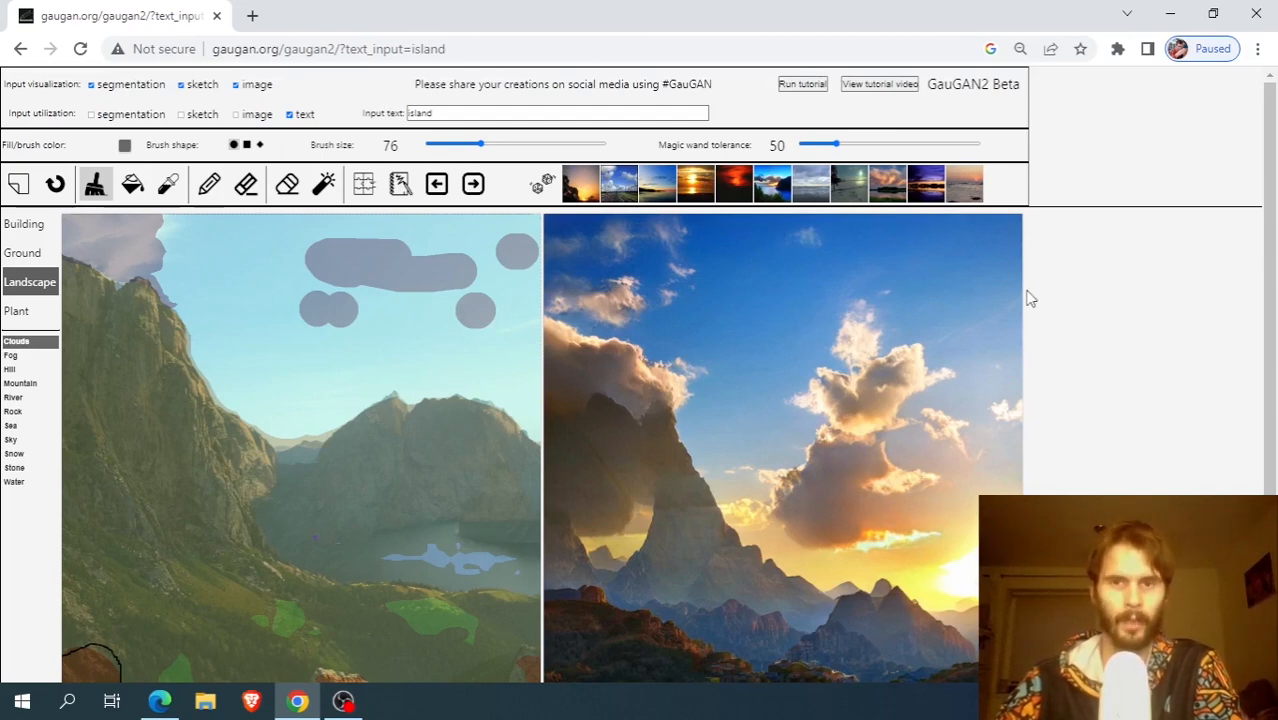
click(645, 190)
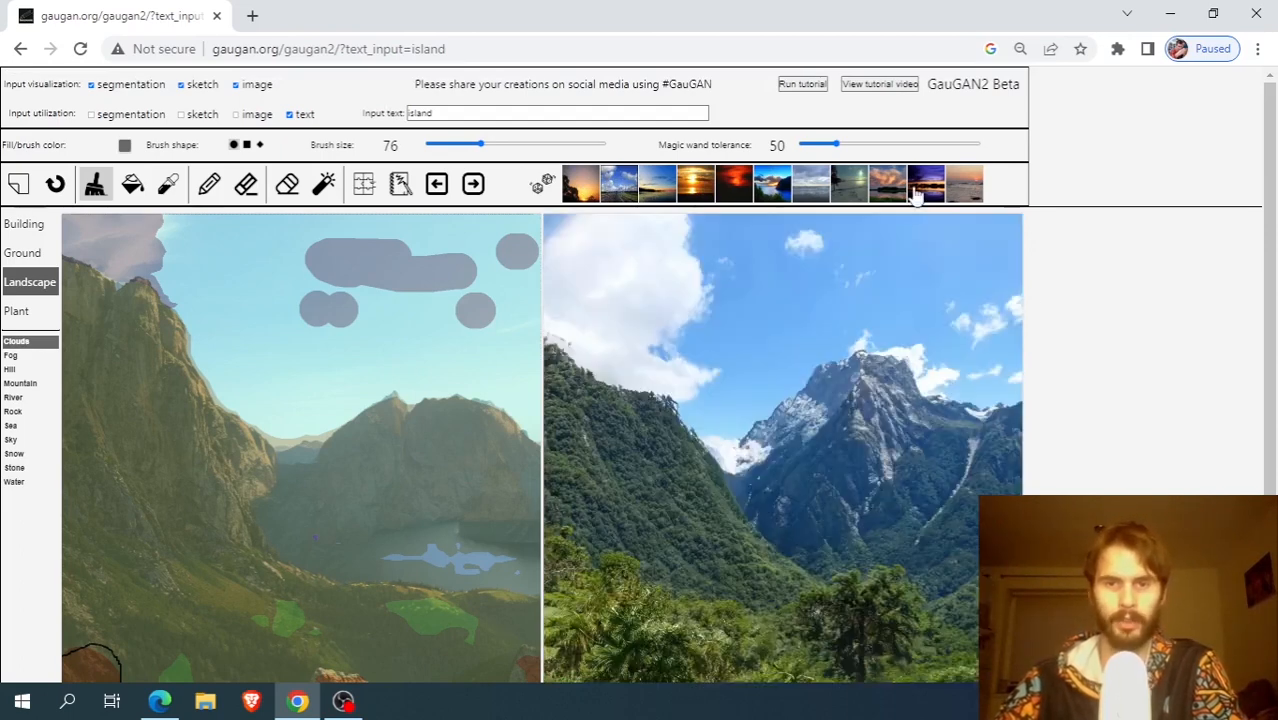
scroll(1087, 295, down, 1)
scroll(1086, 303, up, 1)
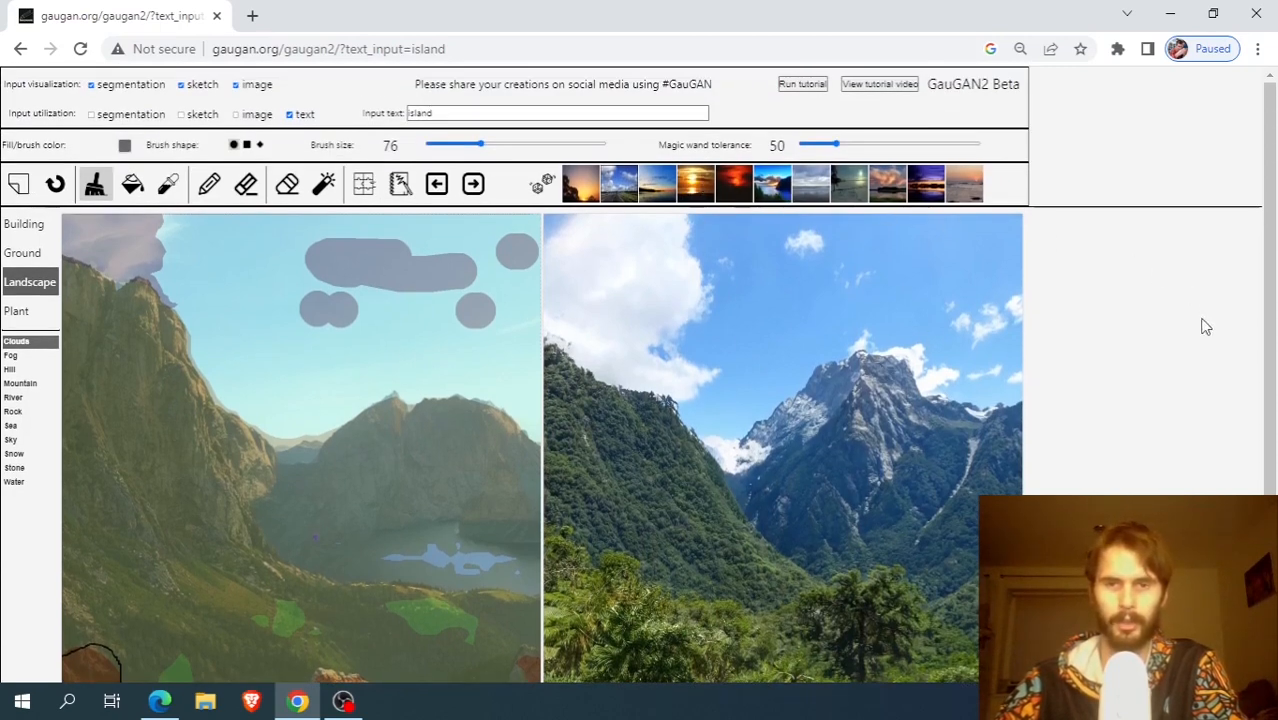
Render the "island" landscape in a fiery sunset style and compare it with the input canvas.
scroll(1113, 332, down, 2)
scroll(1113, 332, down, 2)
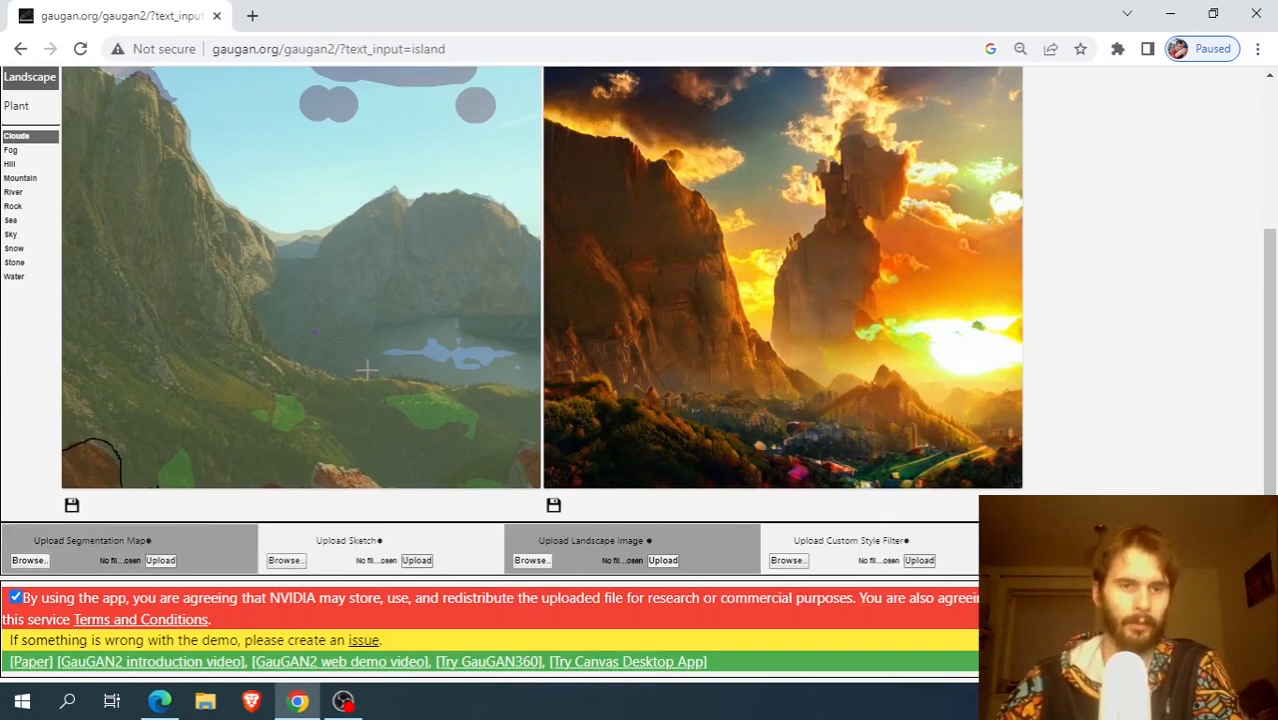
scroll(366, 370, up, 2)
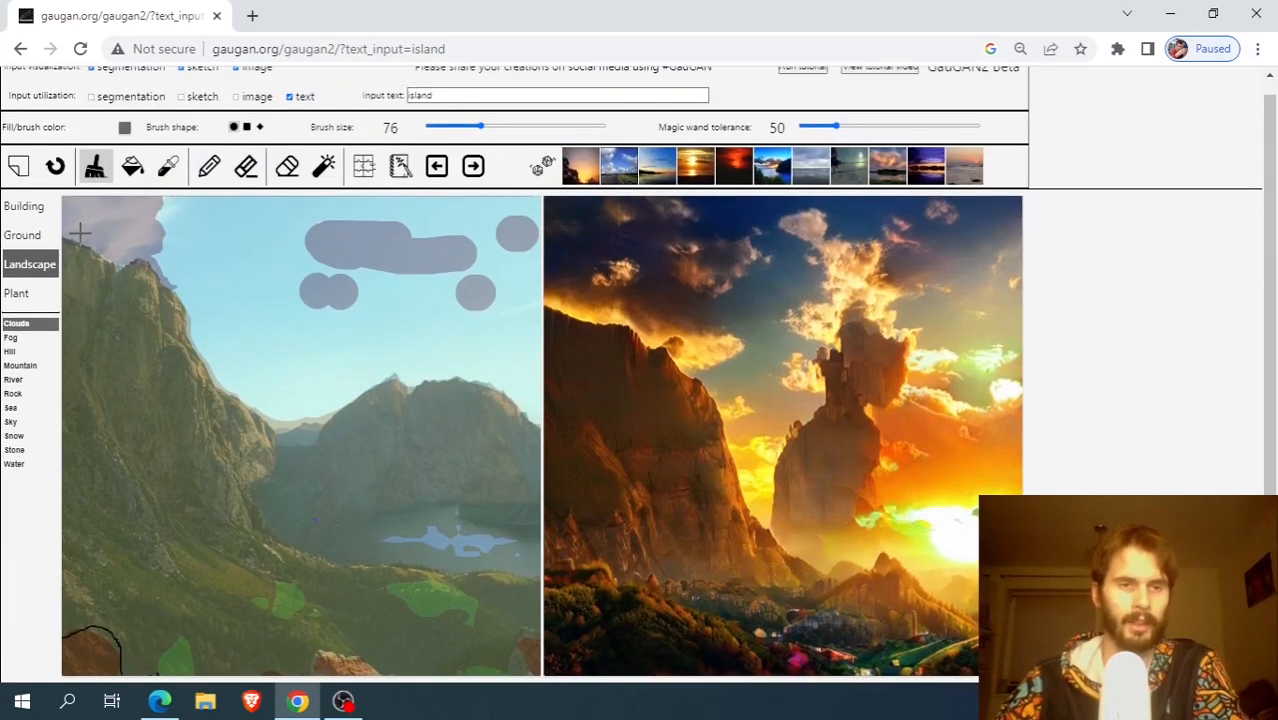
scroll(295, 339, down, 1)
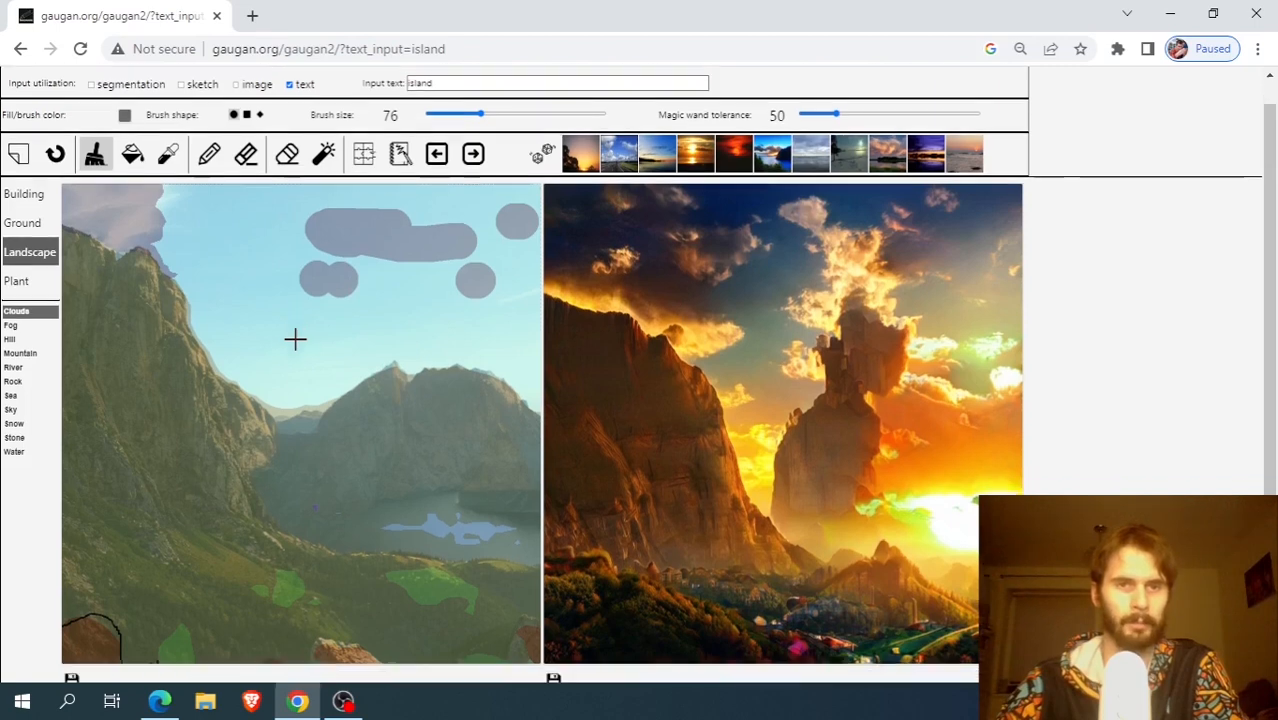
Examine the upload options for a segmentation map, sketch, landscape image and custom style filter alongside the canvas tools.
scroll(295, 339, down, 2)
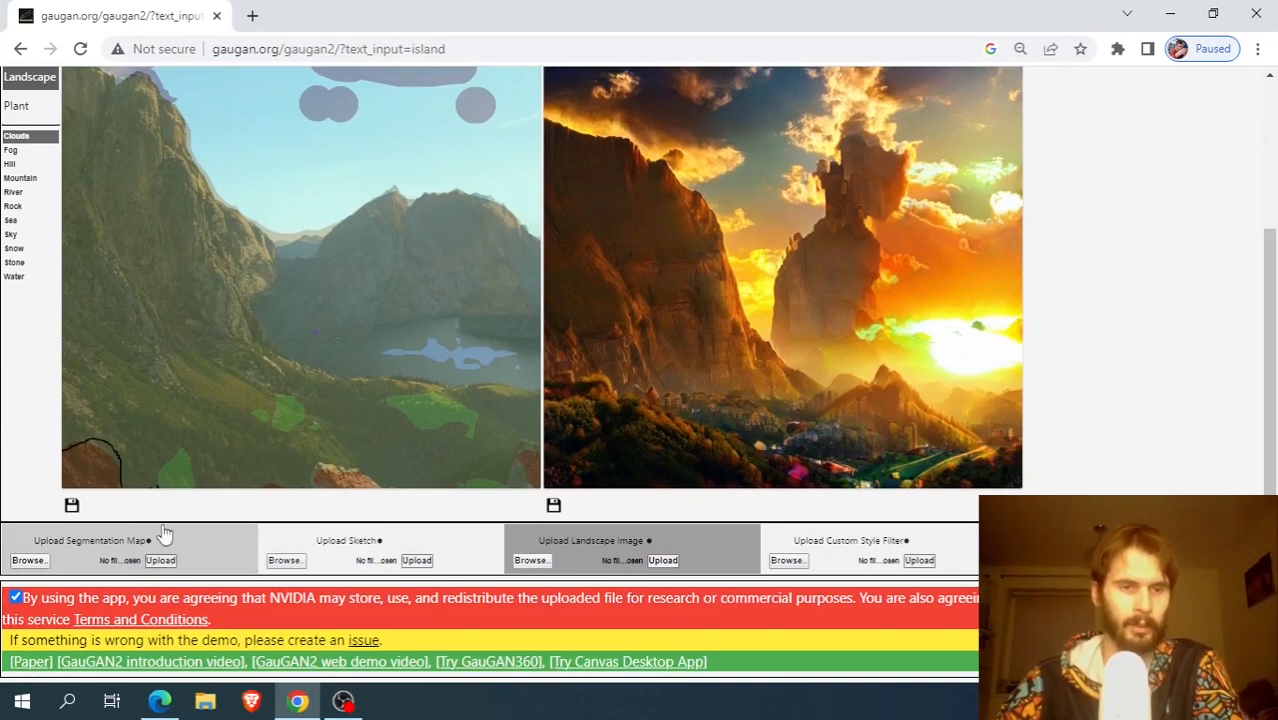
scroll(225, 275, up, 1)
scroll(225, 272, up, 2)
scroll(247, 398, down, 3)
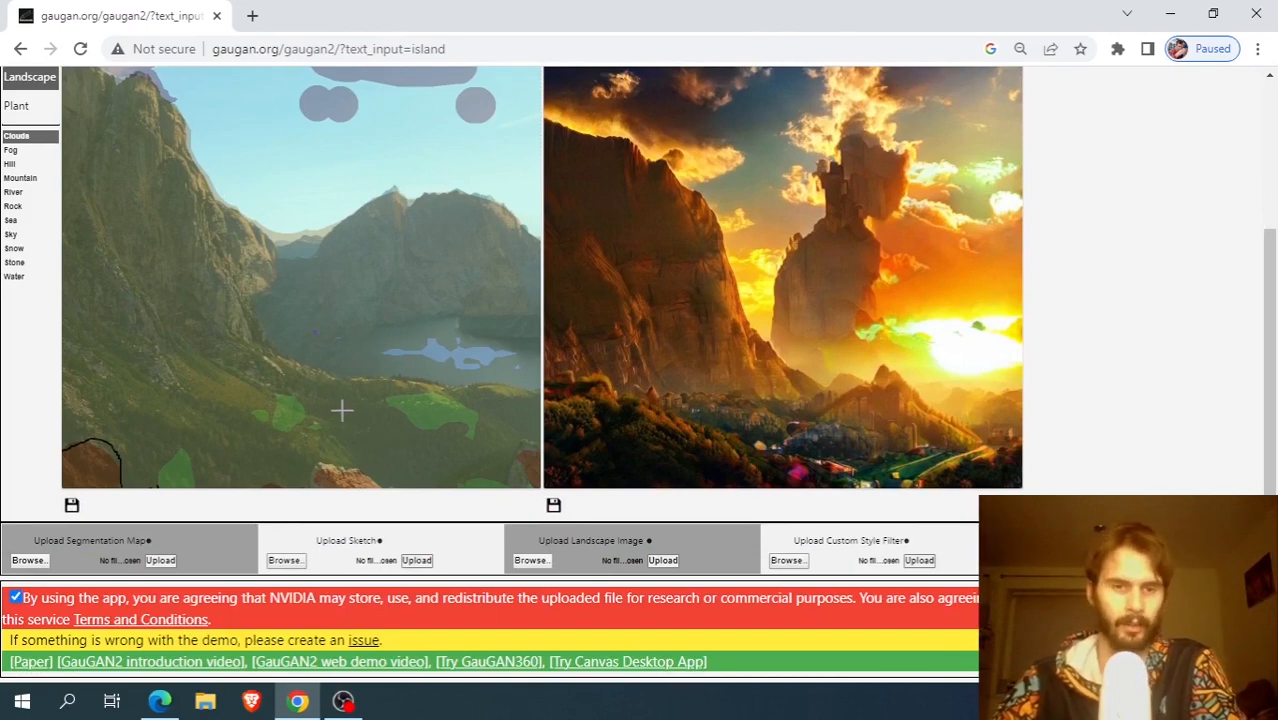
scroll(408, 450, up, 2)
scroll(408, 465, down, 2)
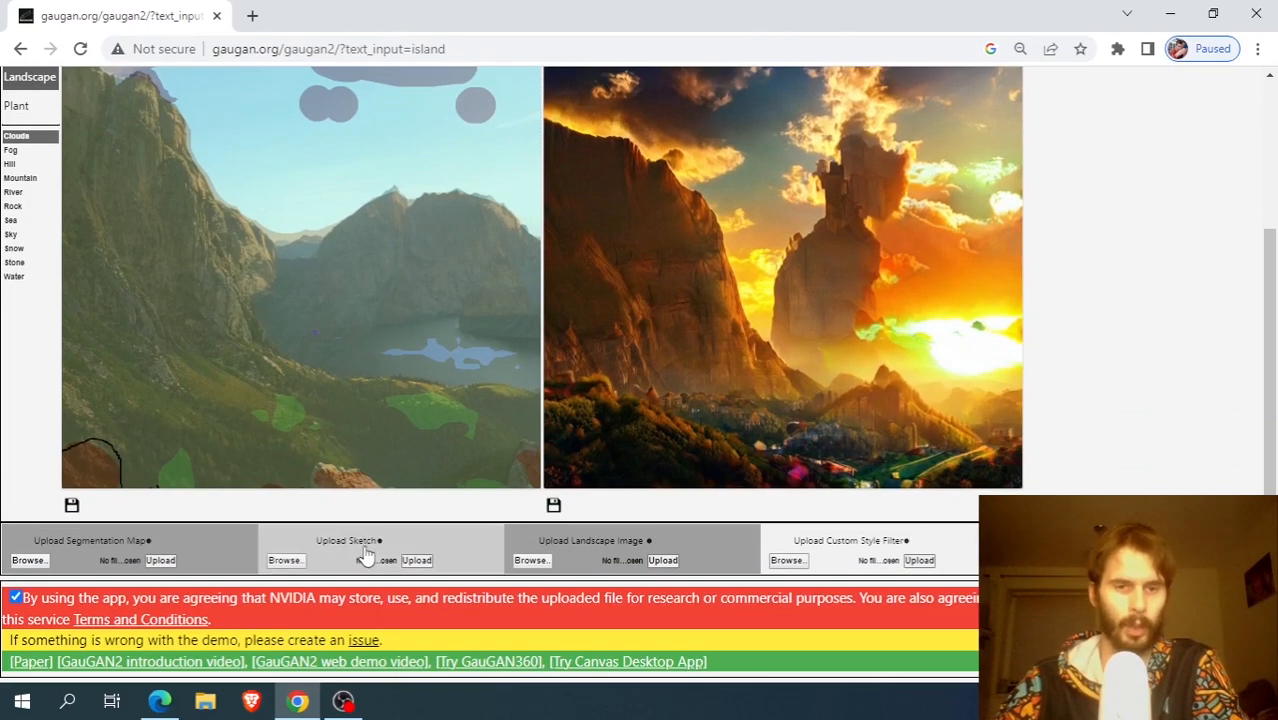
scroll(305, 425, up, 2)
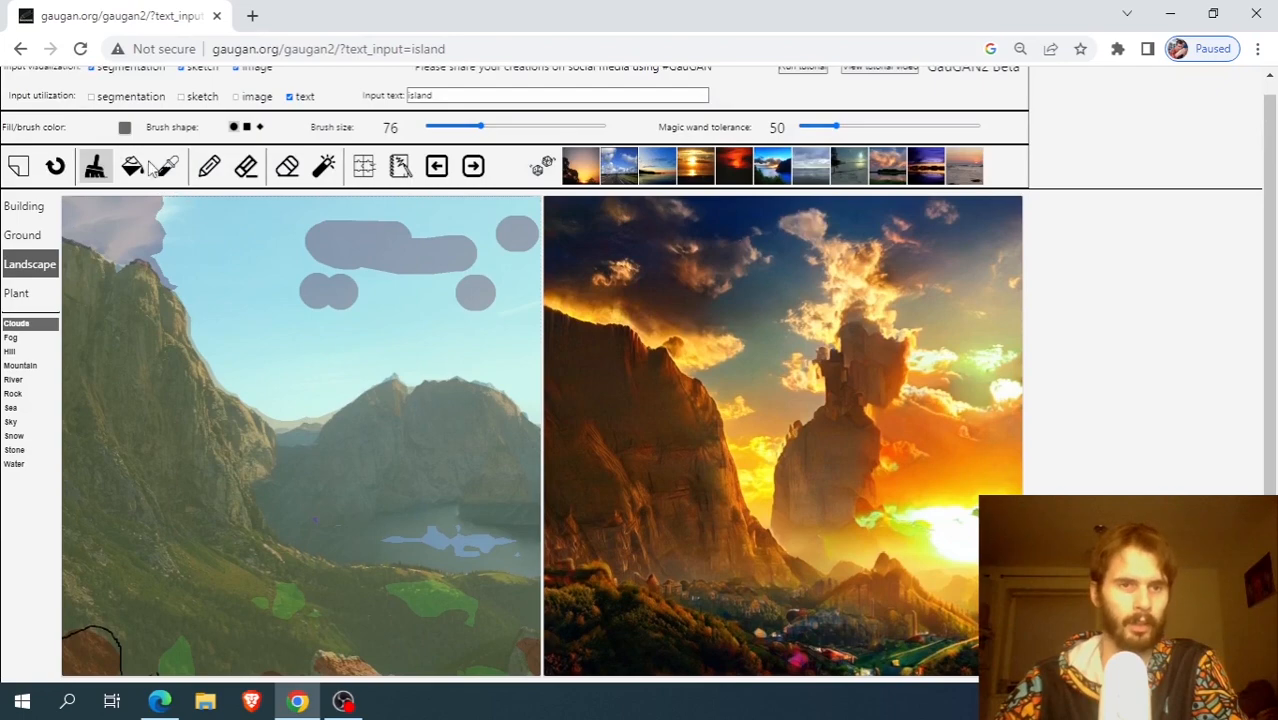
scroll(150, 168, down, 2)
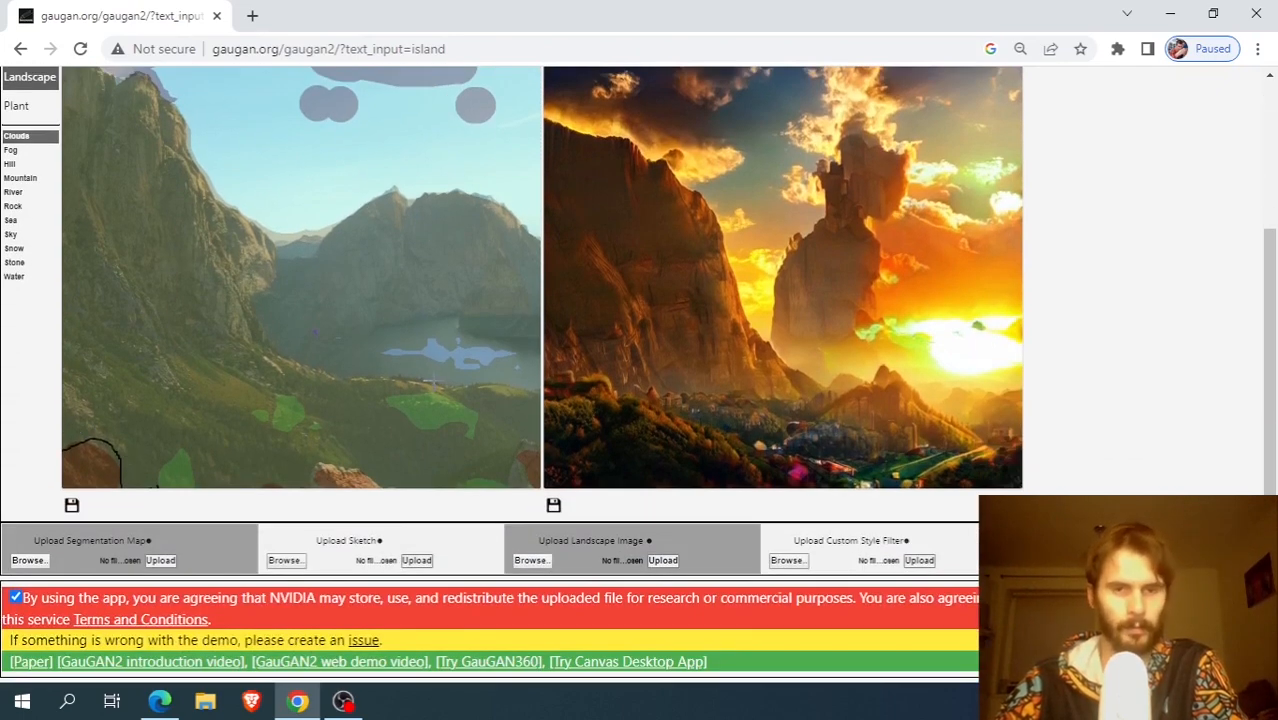
scroll(340, 330, up, 2)
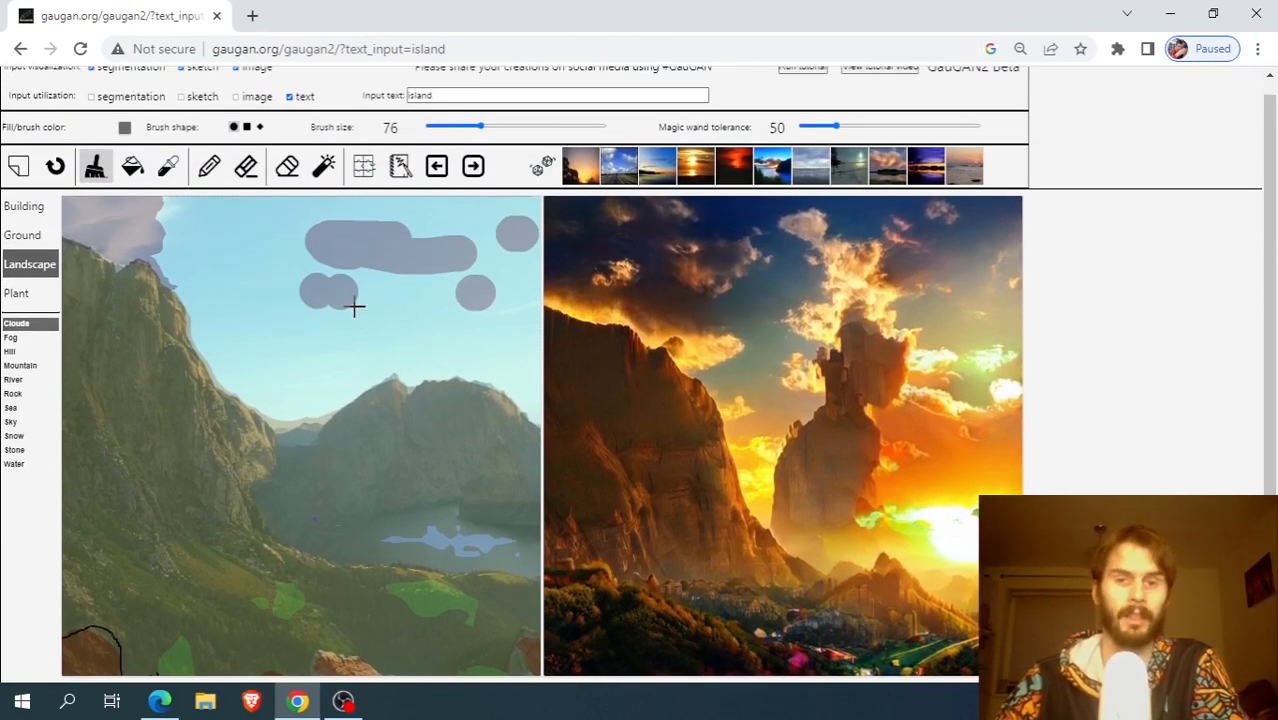
scroll(402, 300, down, 2)
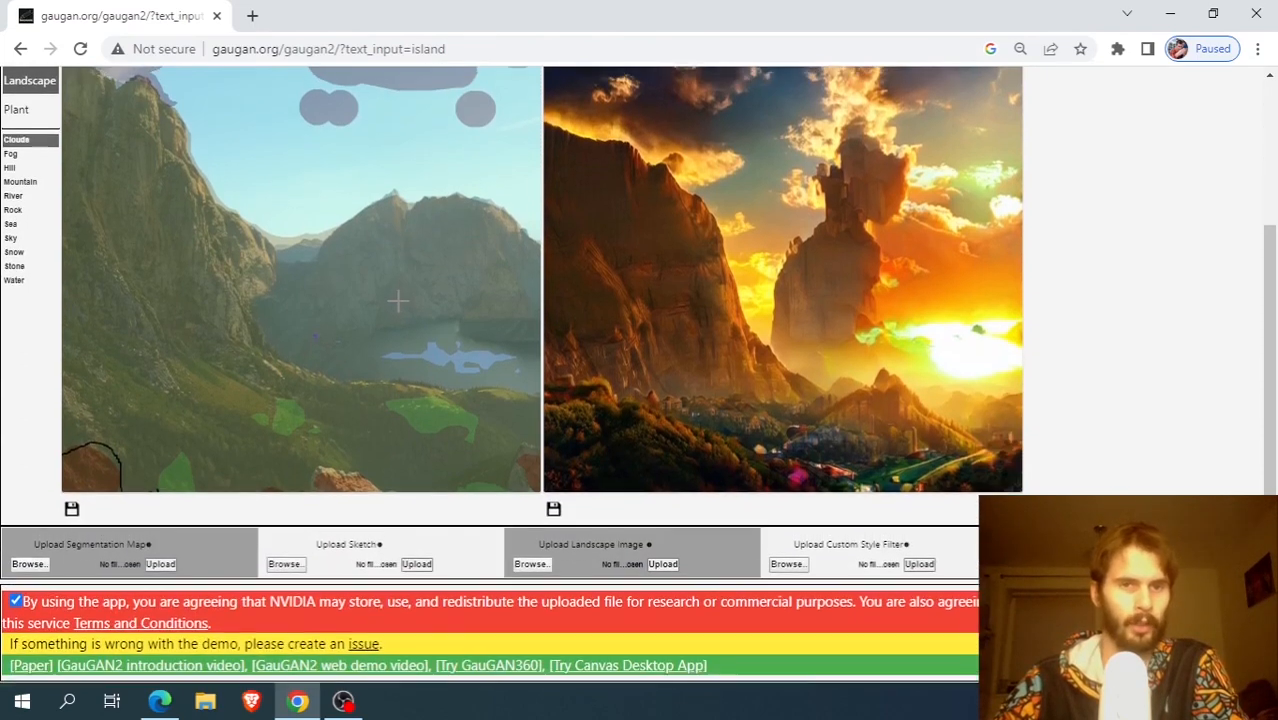
scroll(346, 371, up, 1)
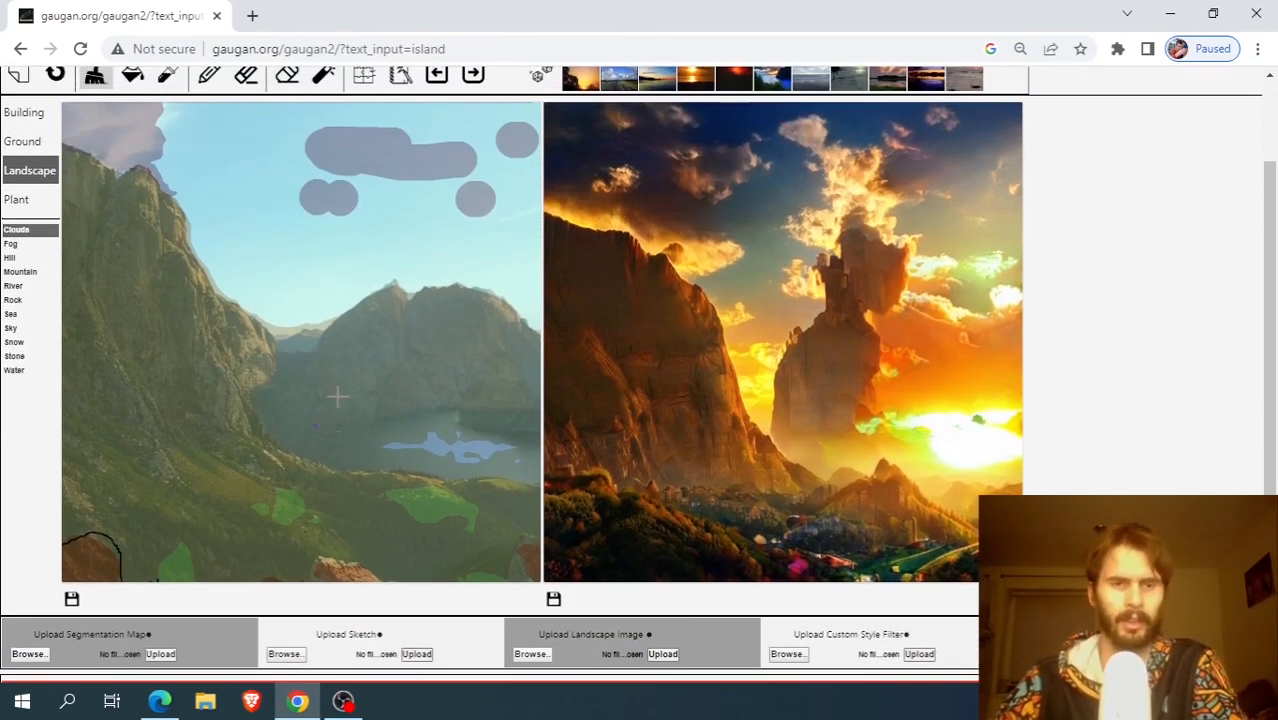
scroll(331, 401, down, 1)
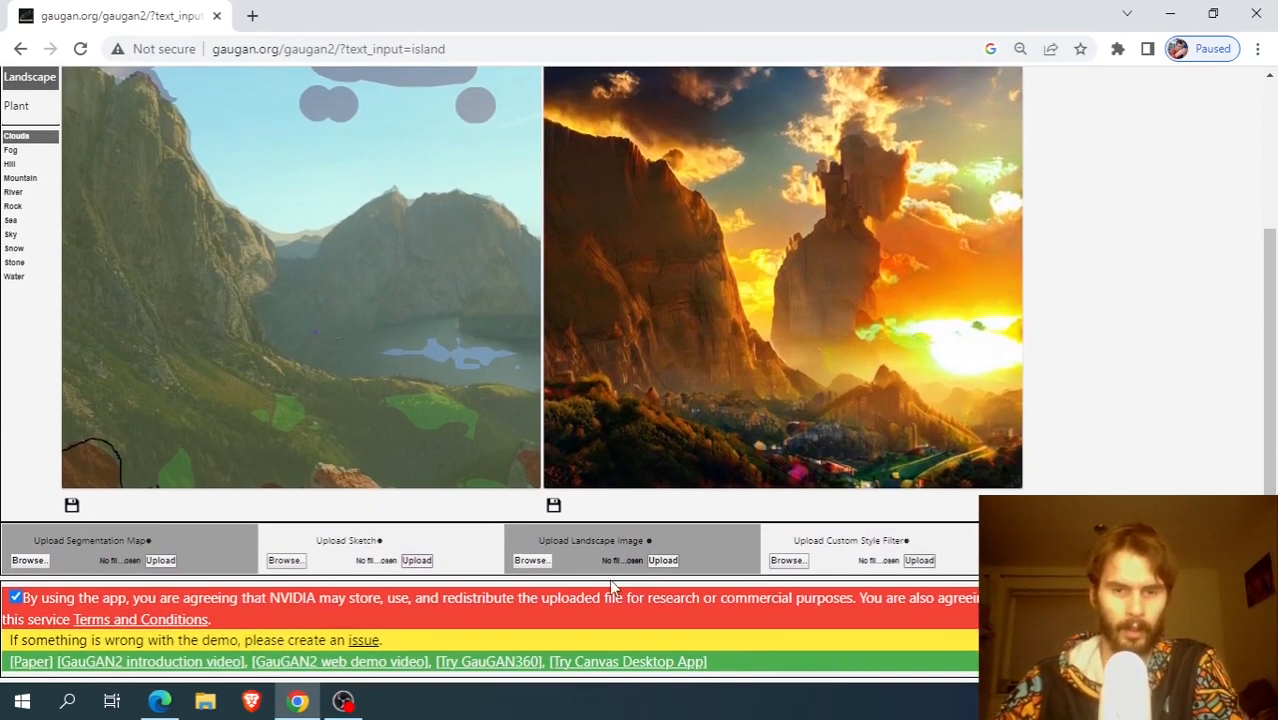
scroll(643, 538, up, 2)
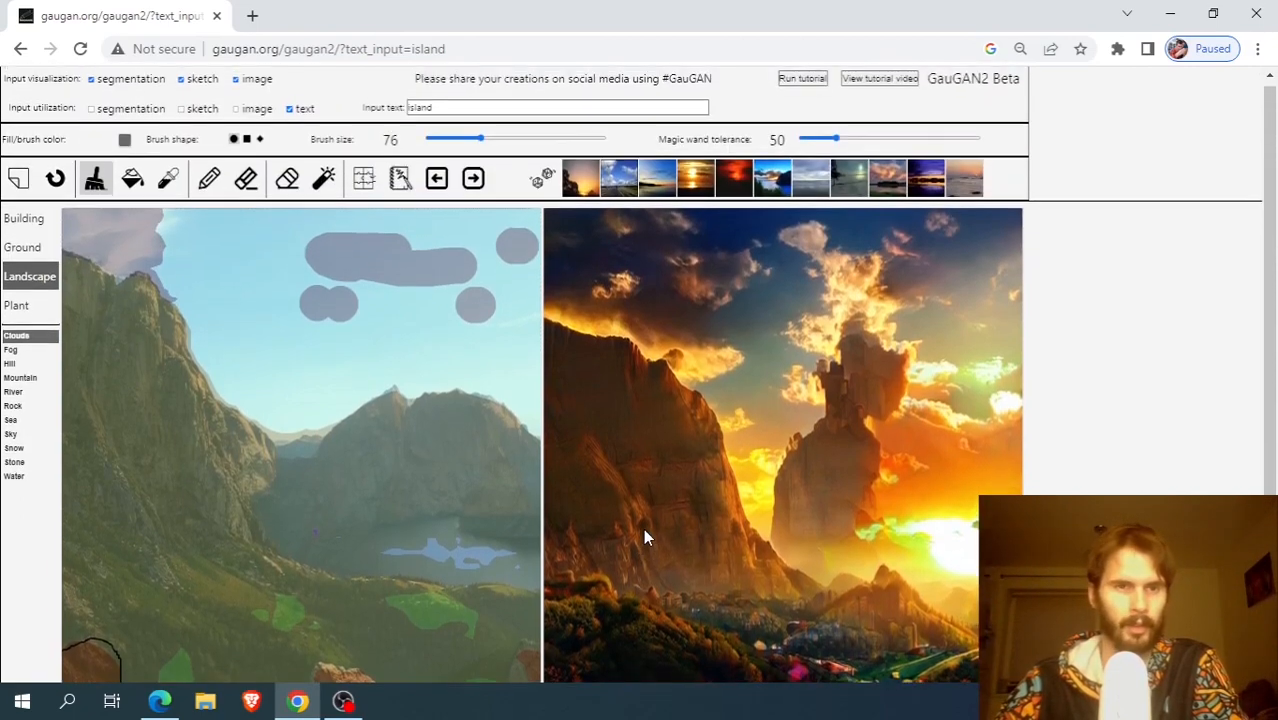
scroll(600, 330, down, 2)
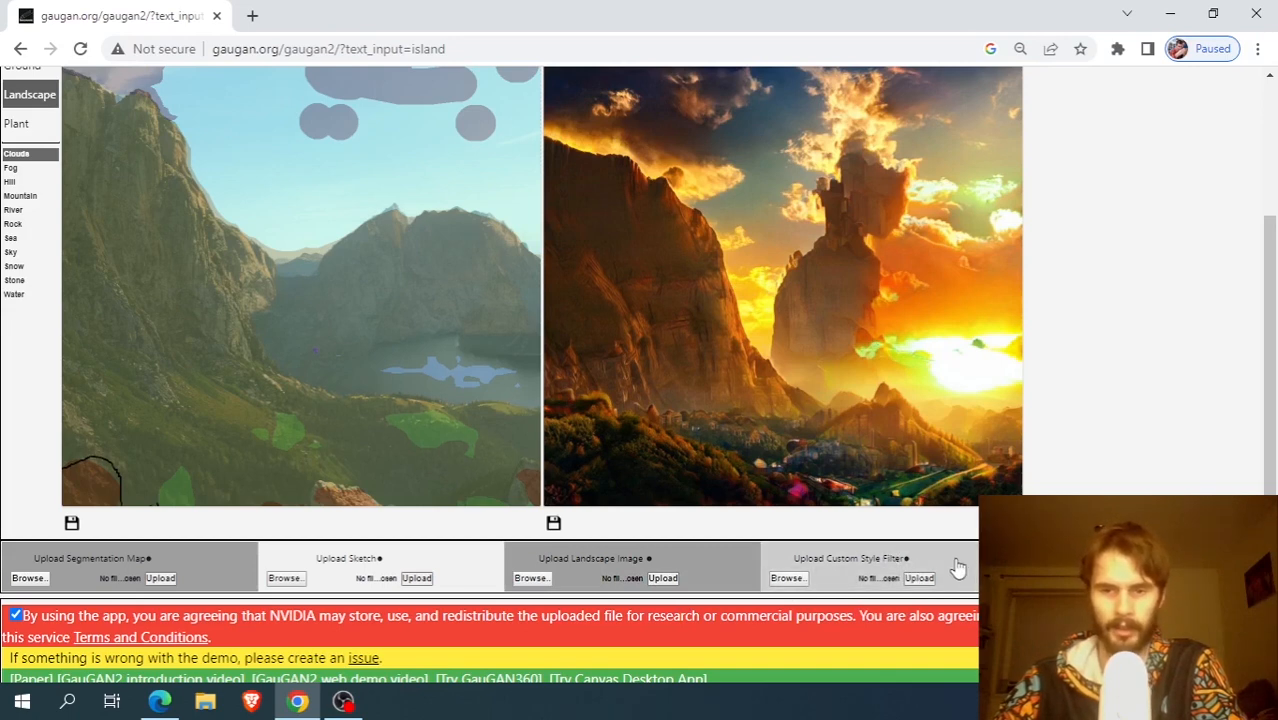
scroll(956, 566, up, 2)
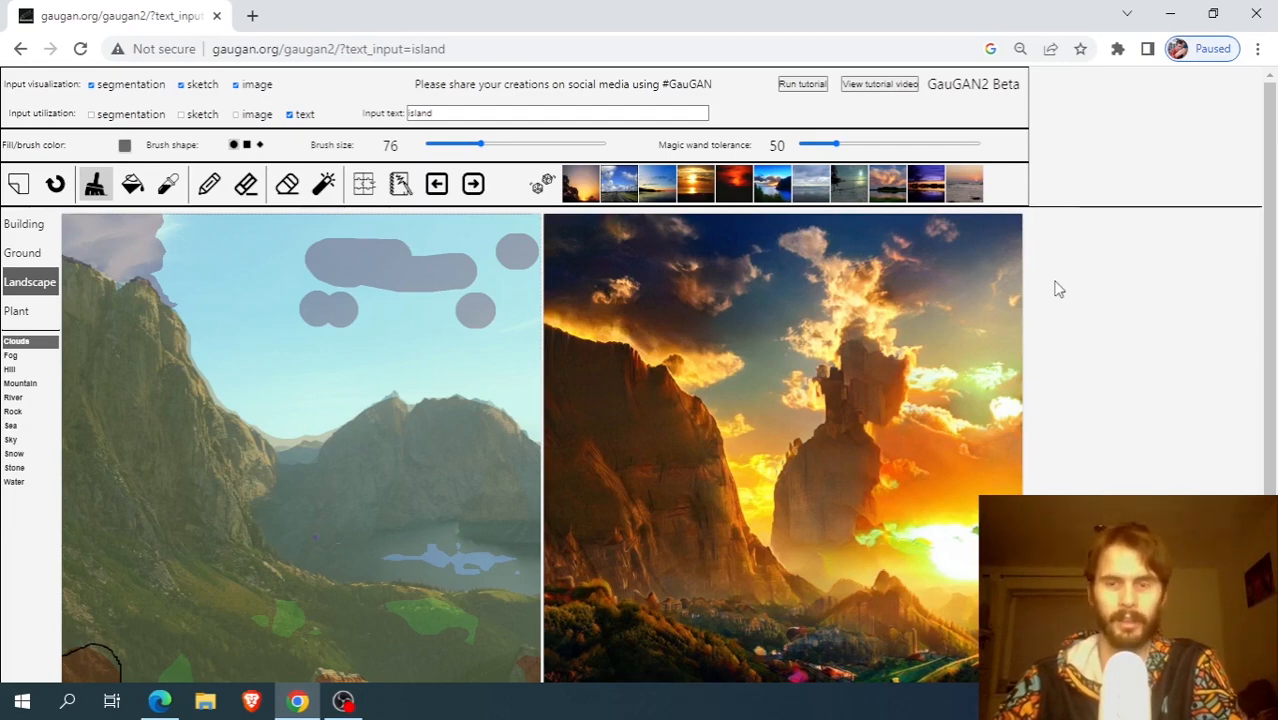
Switch the text-only landscape to a snowy mountain look under a blue sky and compare it with the input canvas.
scroll(1067, 281, down, 2)
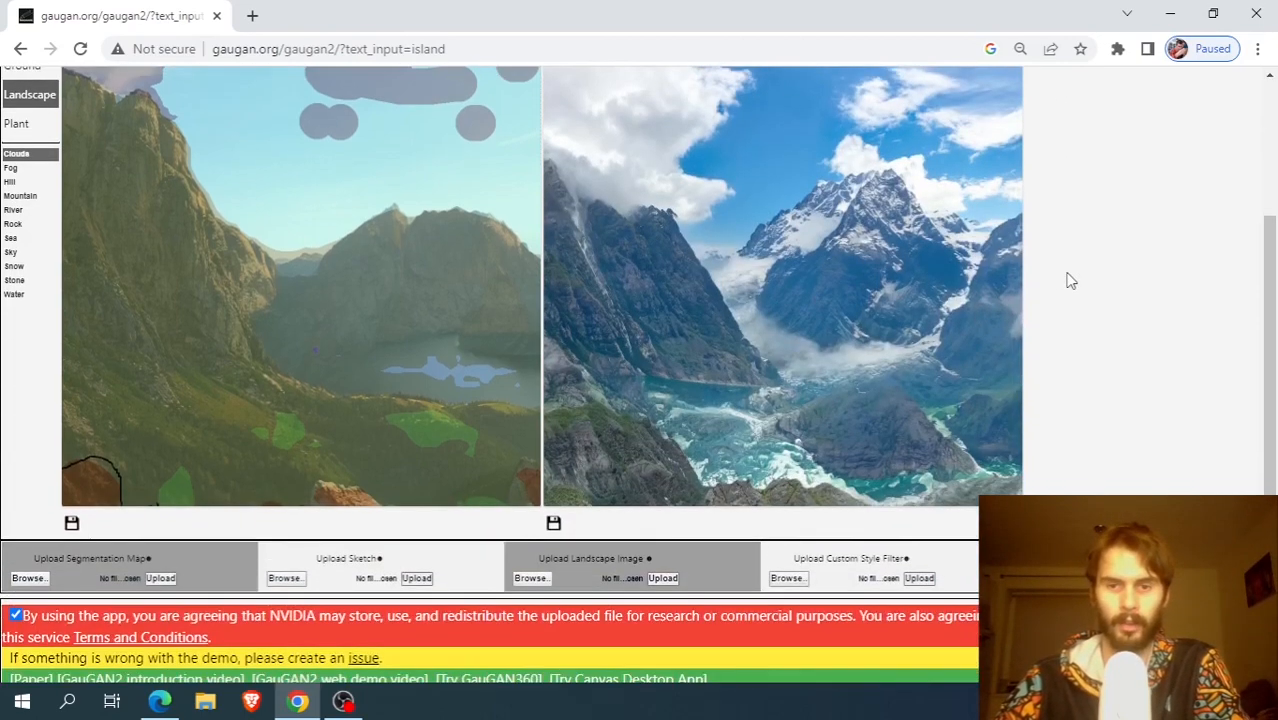
scroll(1100, 340, up, 1)
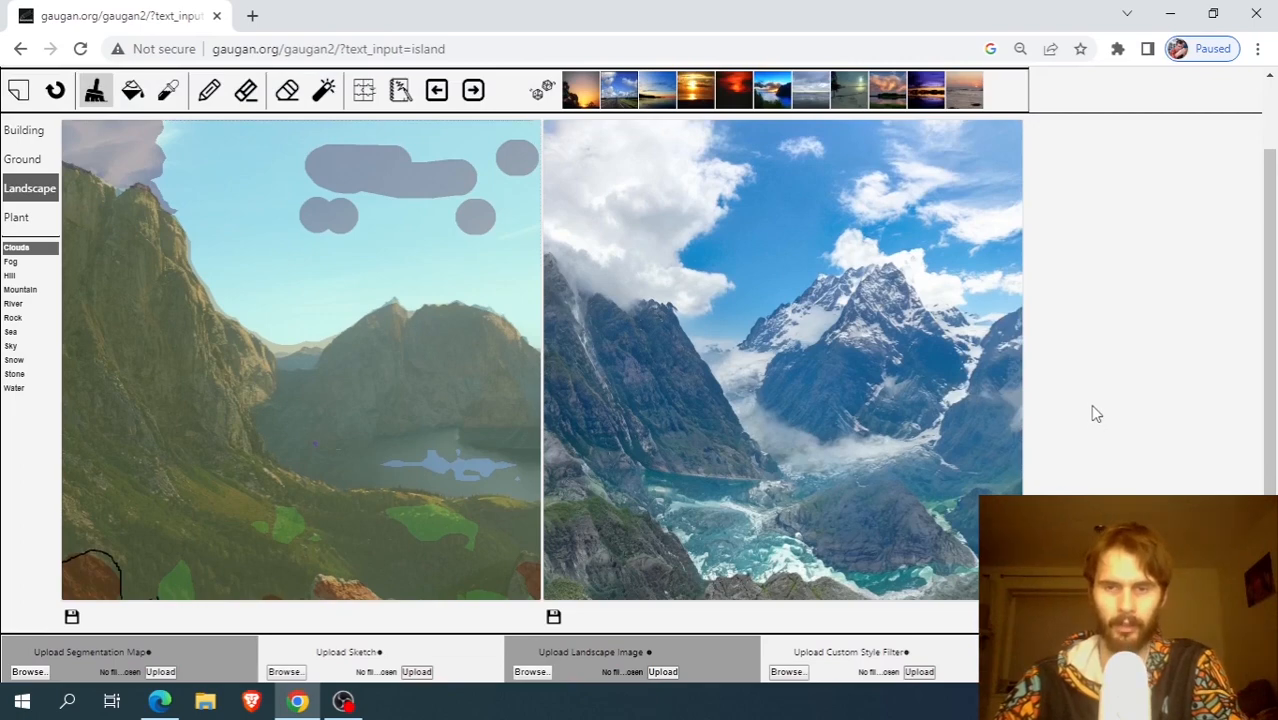
scroll(1094, 412, up, 2)
scroll(1100, 360, down, 1)
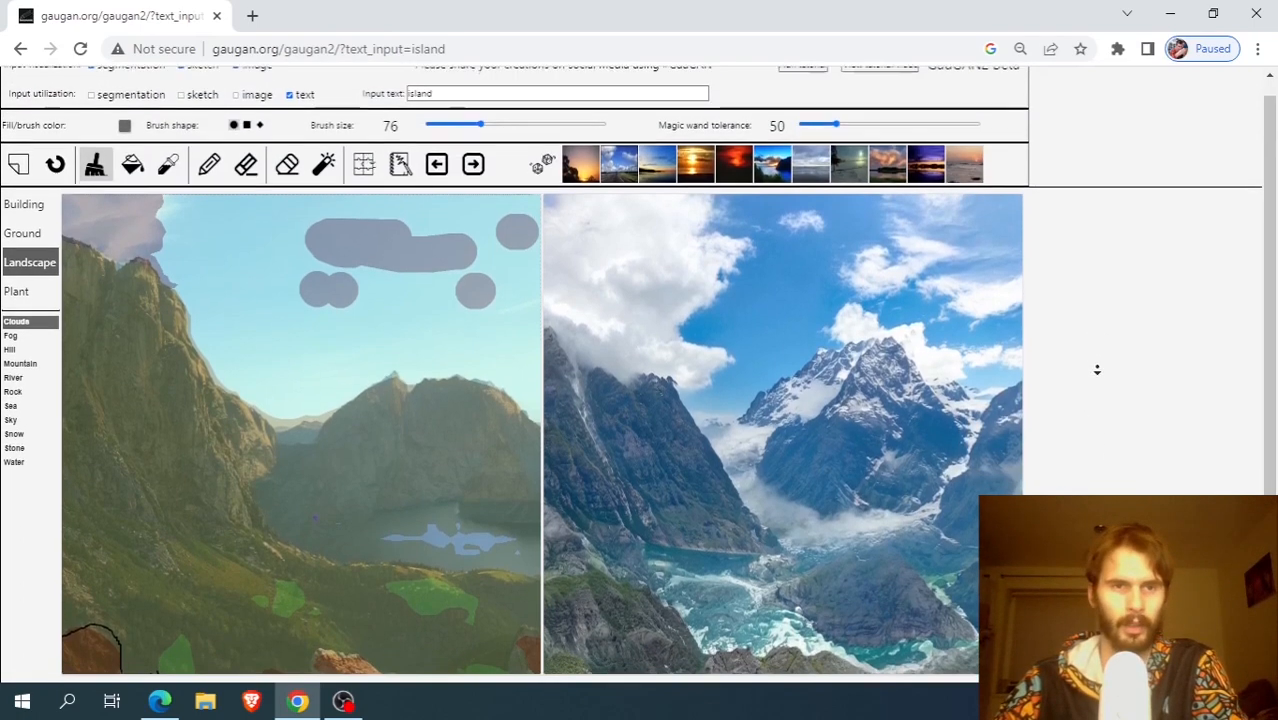
scroll(1098, 372, down, 1)
scroll(320, 260, up, 1)
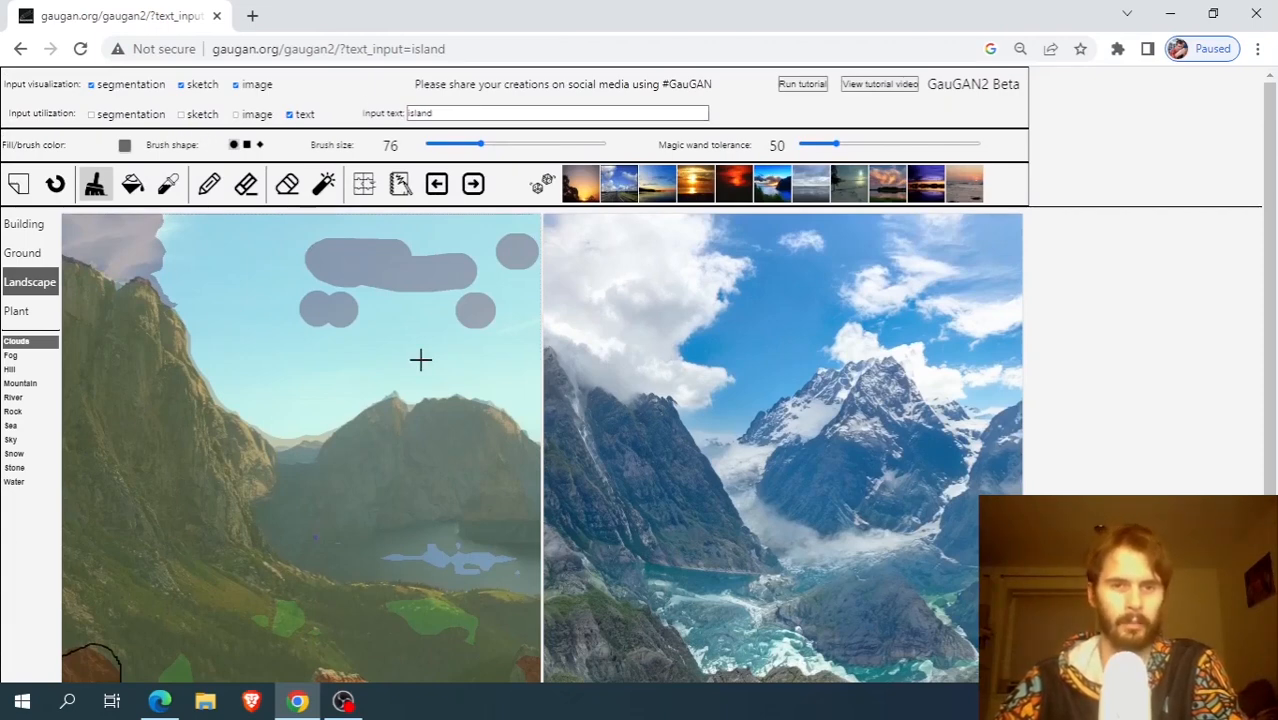
scroll(480, 322, down, 1)
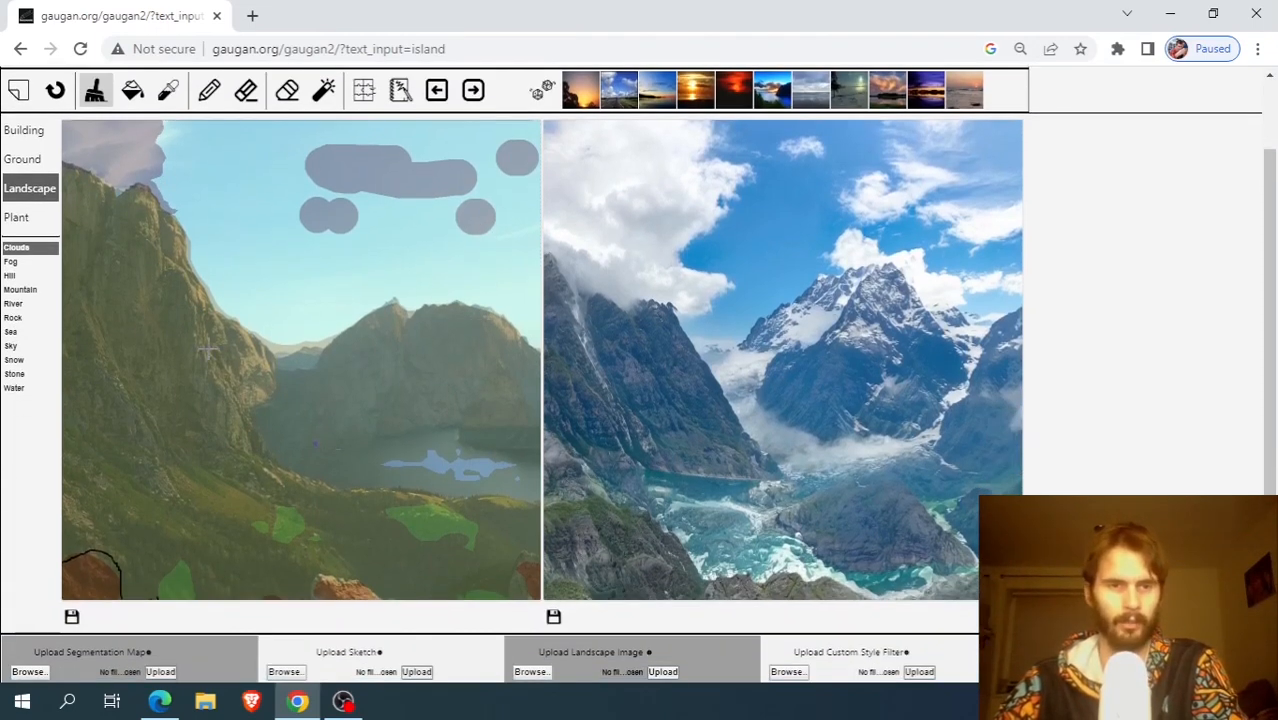
scroll(461, 341, up, 1)
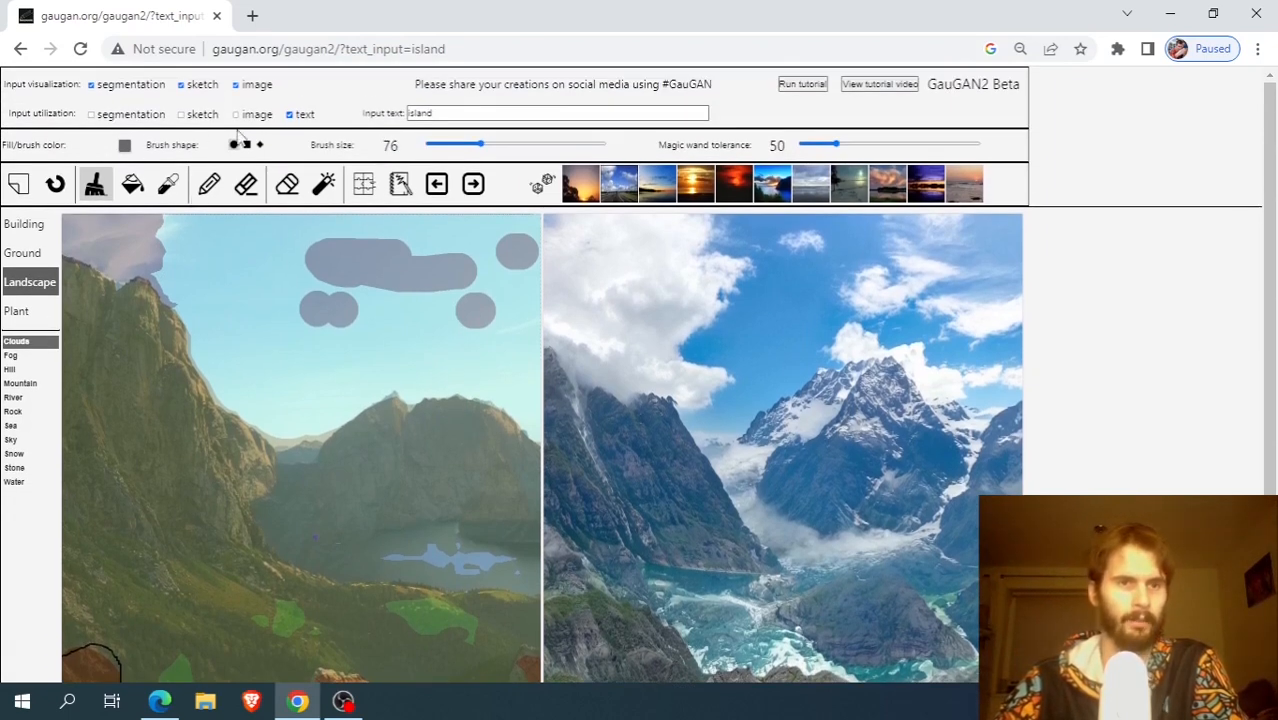
Clear the canvas and render the text prompt "island" alone with the blue cloudy-sky style filter.
click(20, 188)
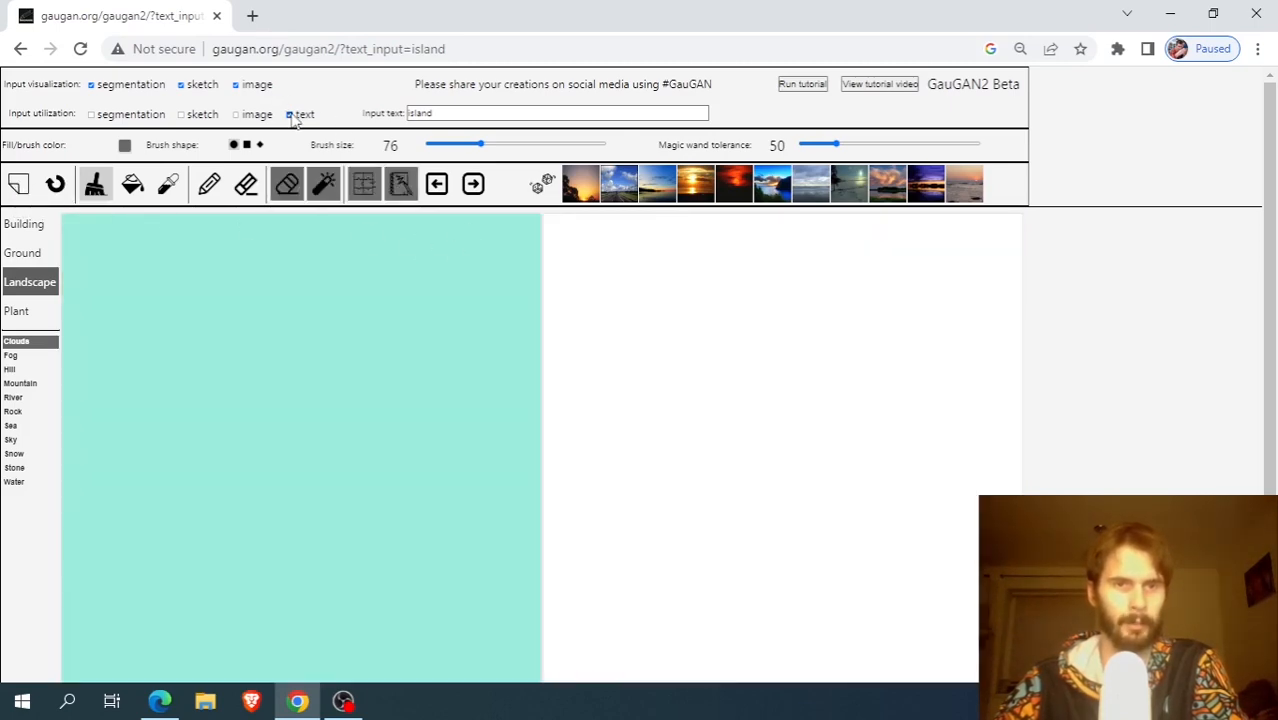
double_click(478, 113)
click(625, 194)
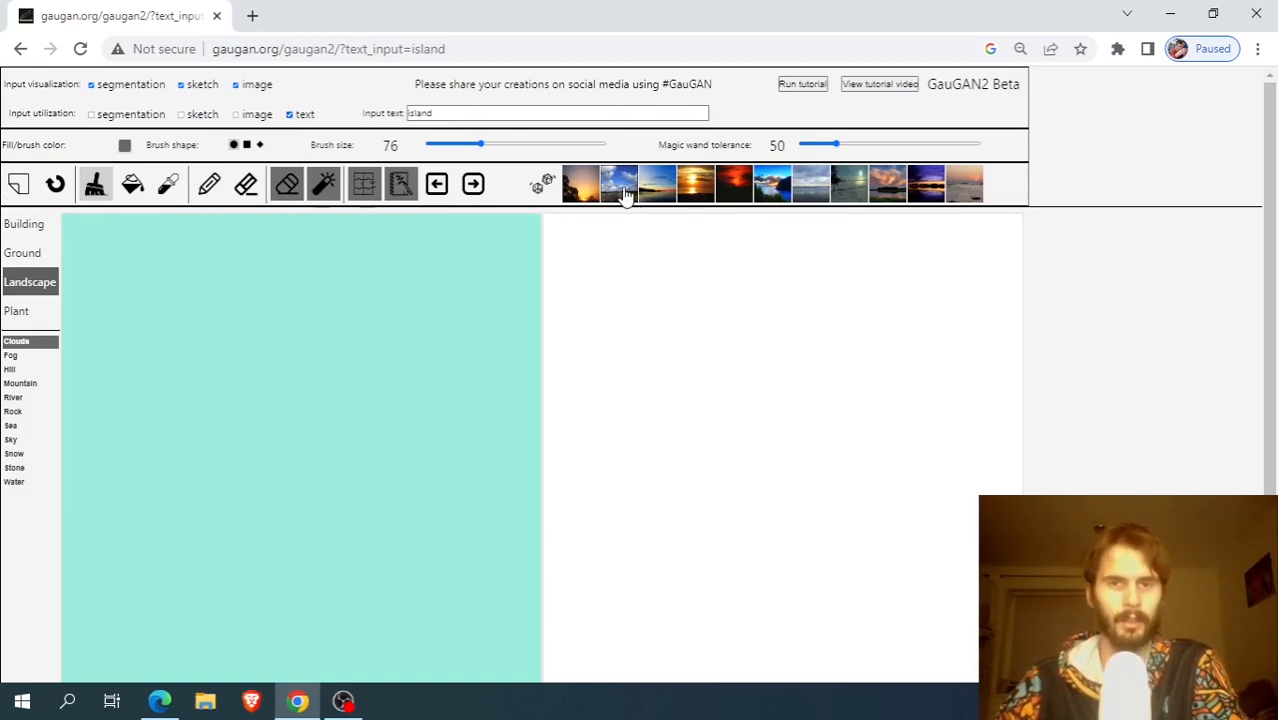
scroll(1070, 391, down, 2)
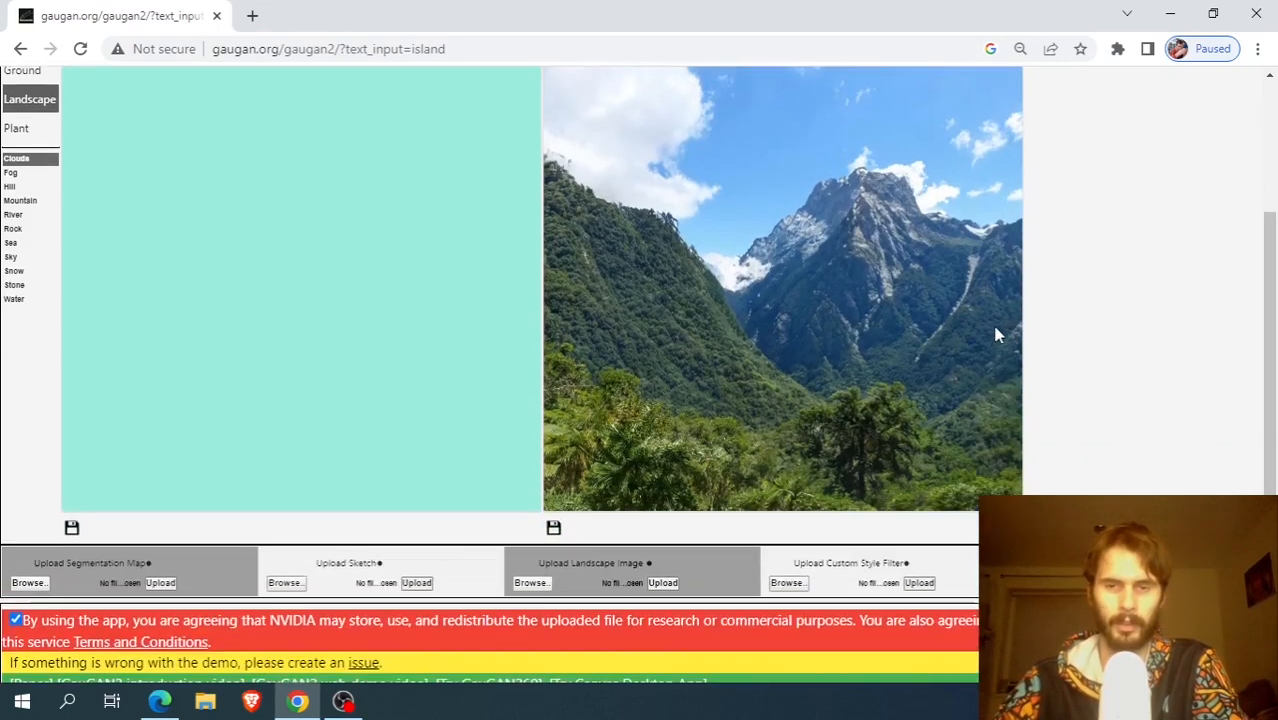
scroll(962, 341, up, 1)
scroll(1167, 374, up, 1)
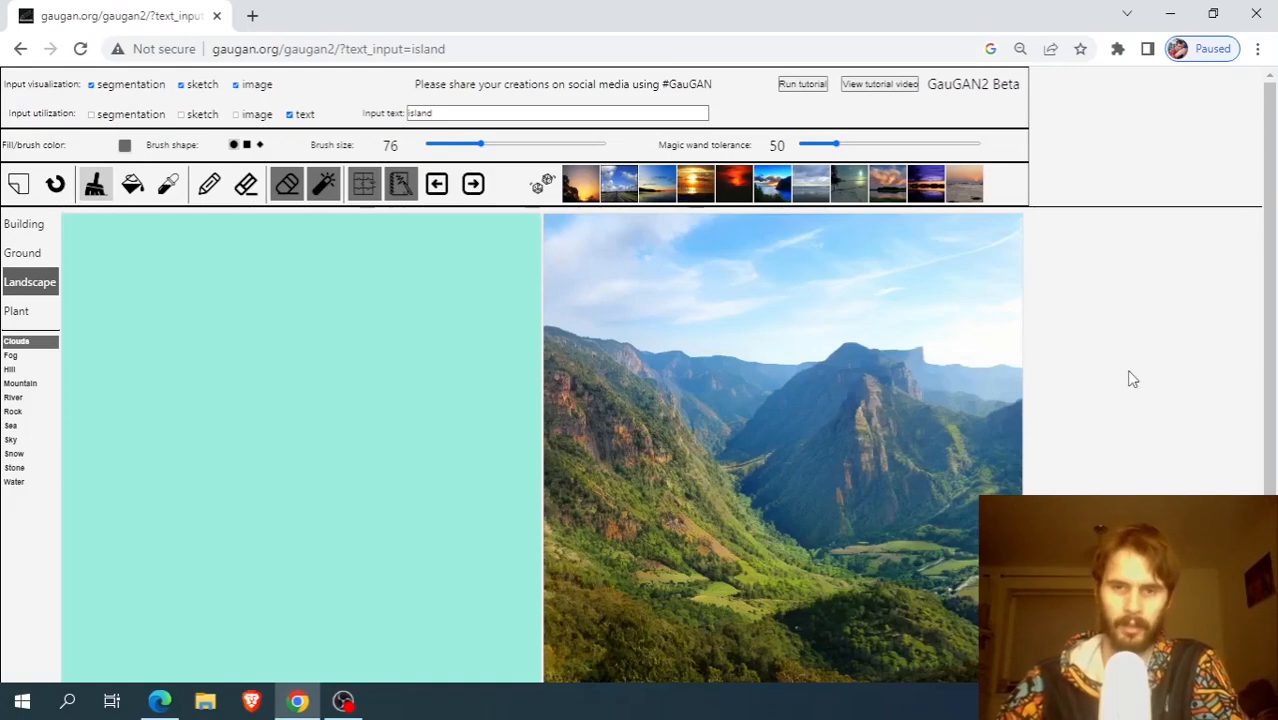
Render further style variations of the "island" prompt on the empty canvas and inspect each full landscape.
scroll(1140, 380, down, 2)
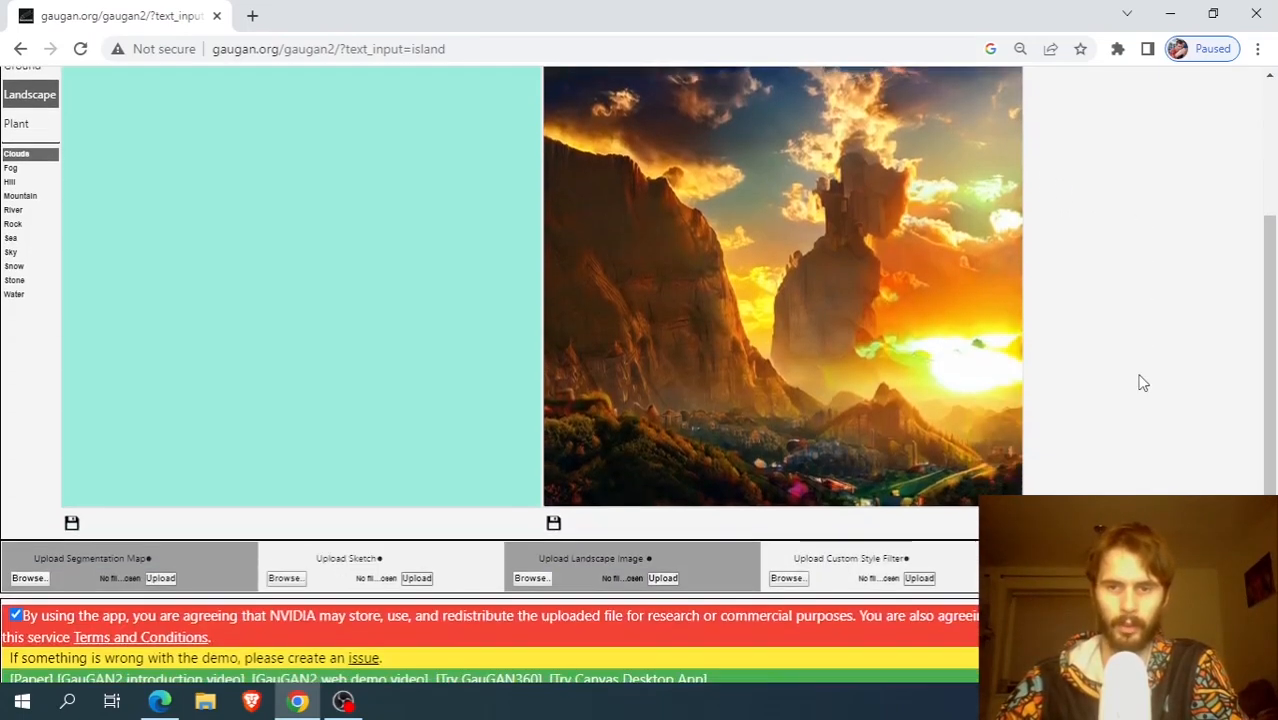
scroll(1138, 380, up, 1)
scroll(1135, 390, up, 2)
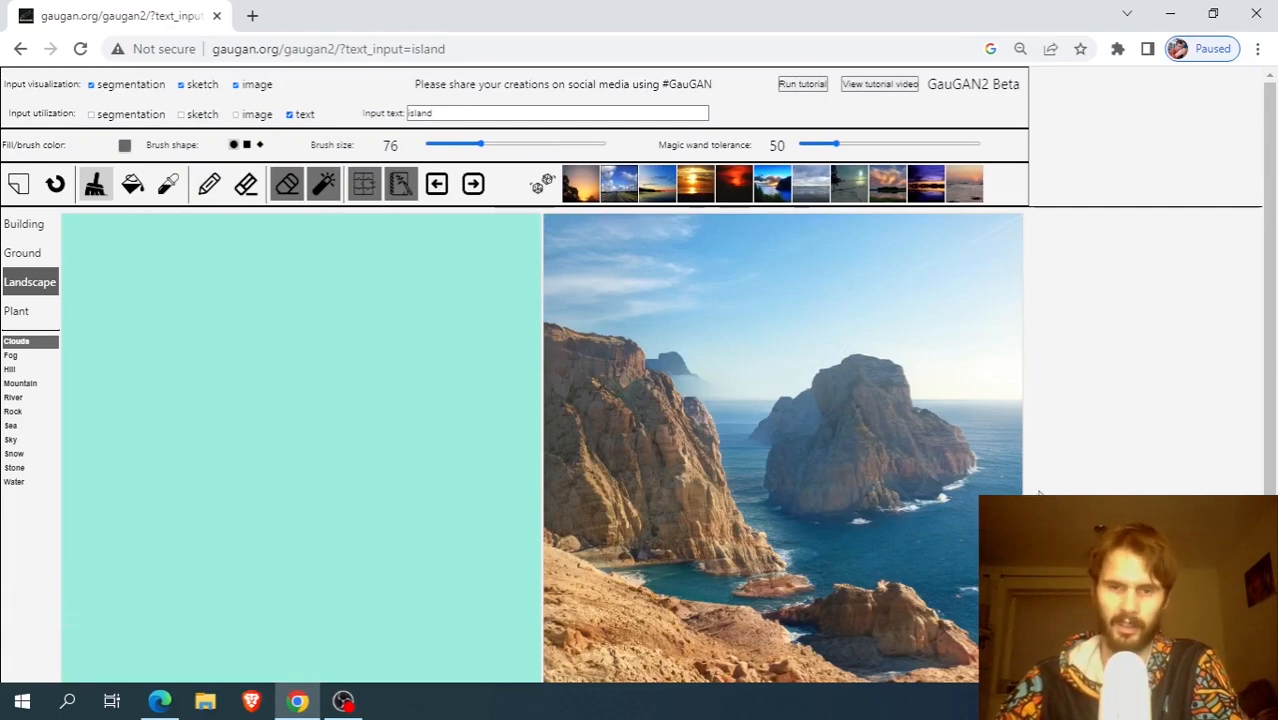
scroll(1176, 482, down, 2)
scroll(1160, 445, up, 2)
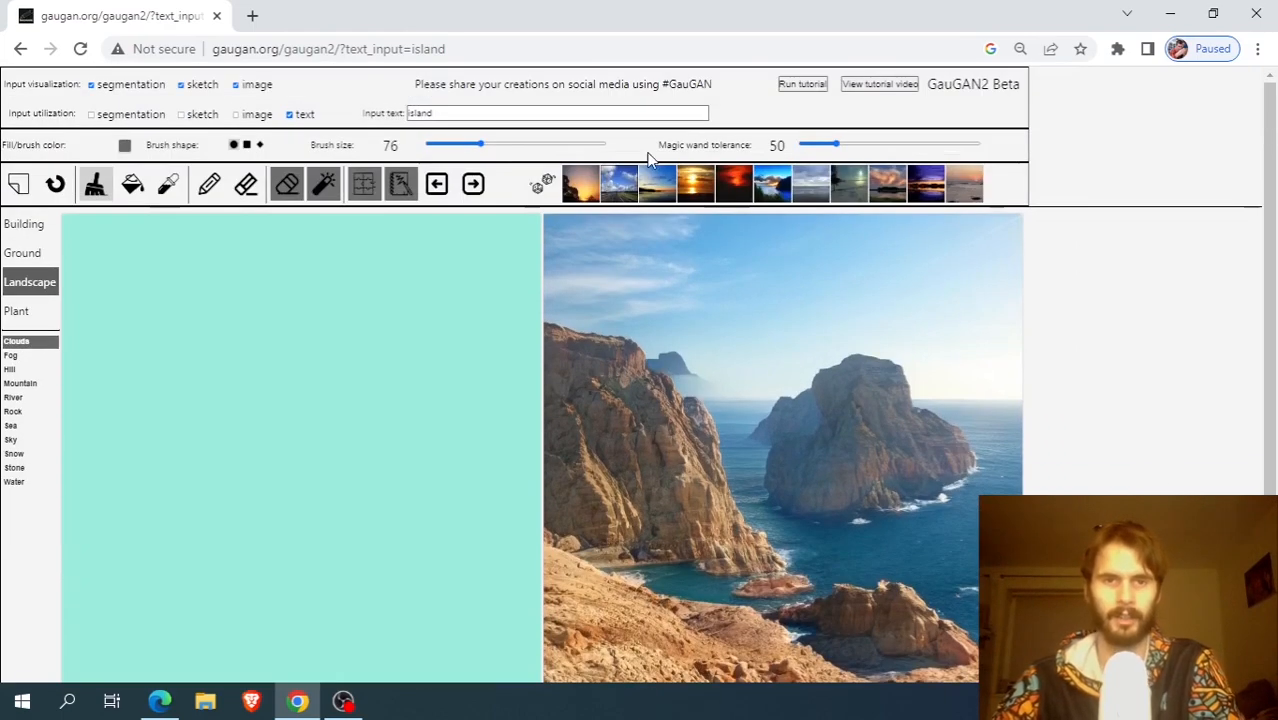
Replace the text prompt with "desert island" and render a landscape from it.
click(462, 113)
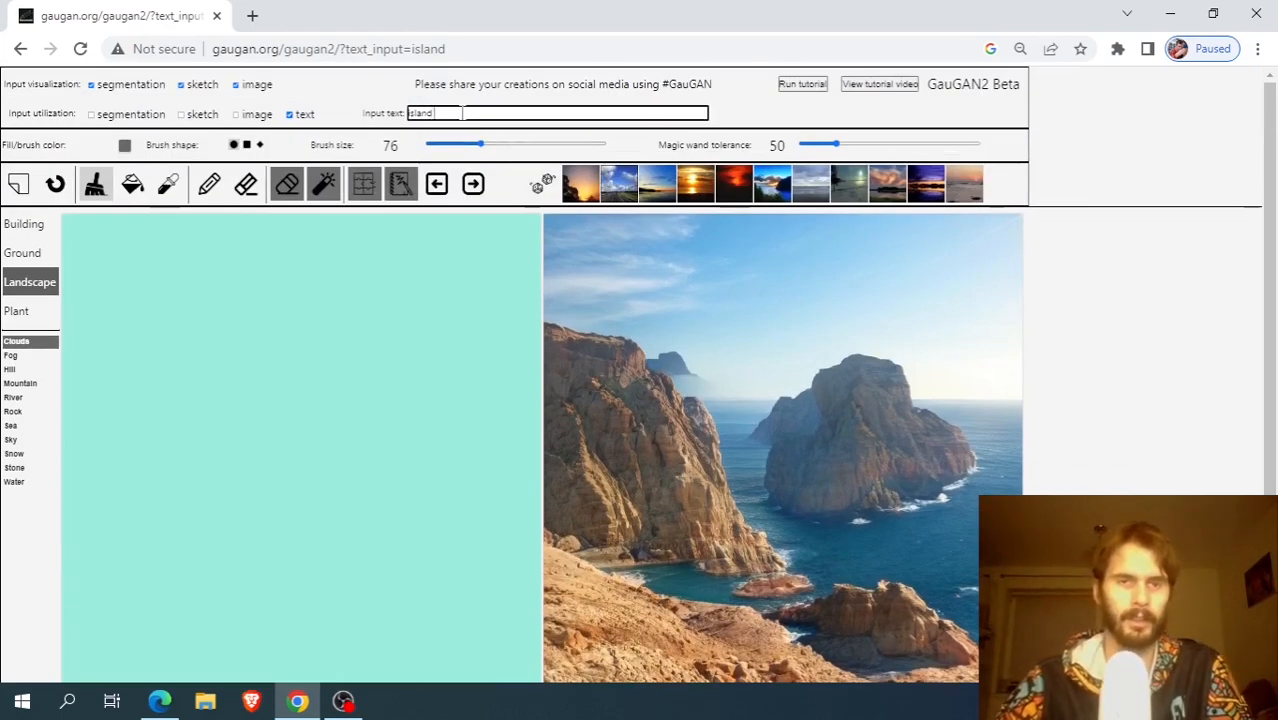
drag(462, 113, 346, 117)
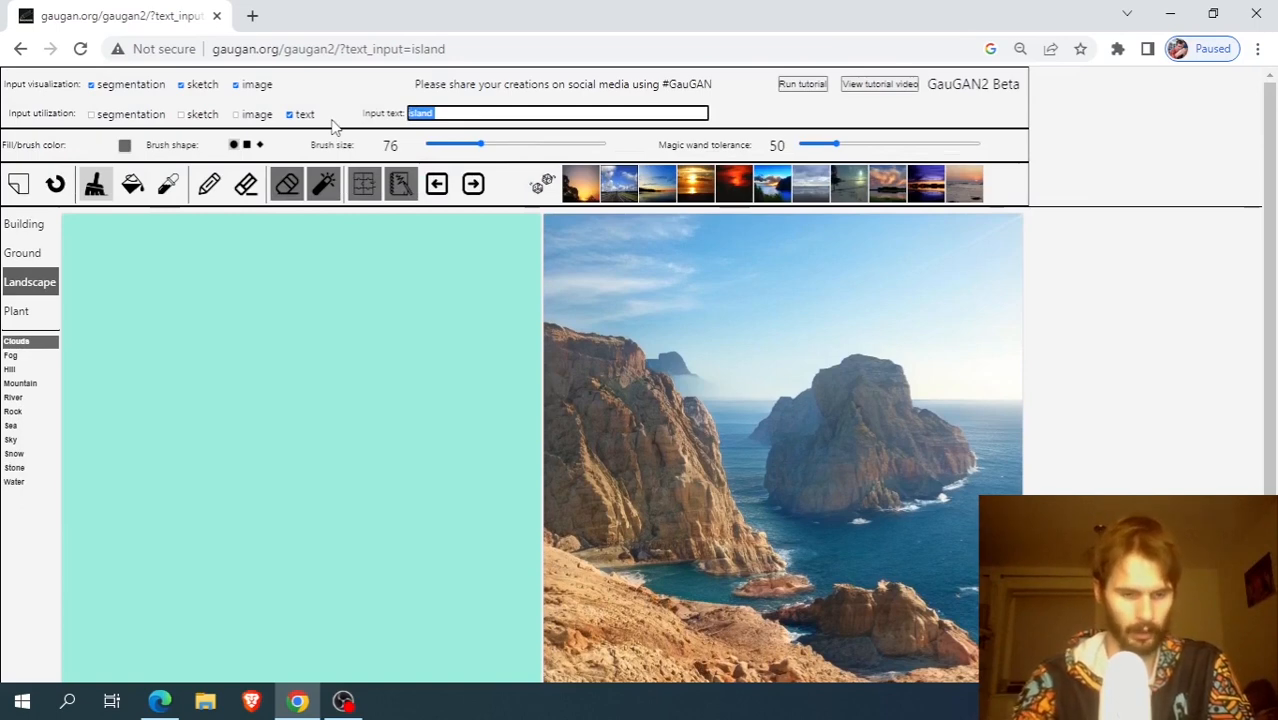
text(a)
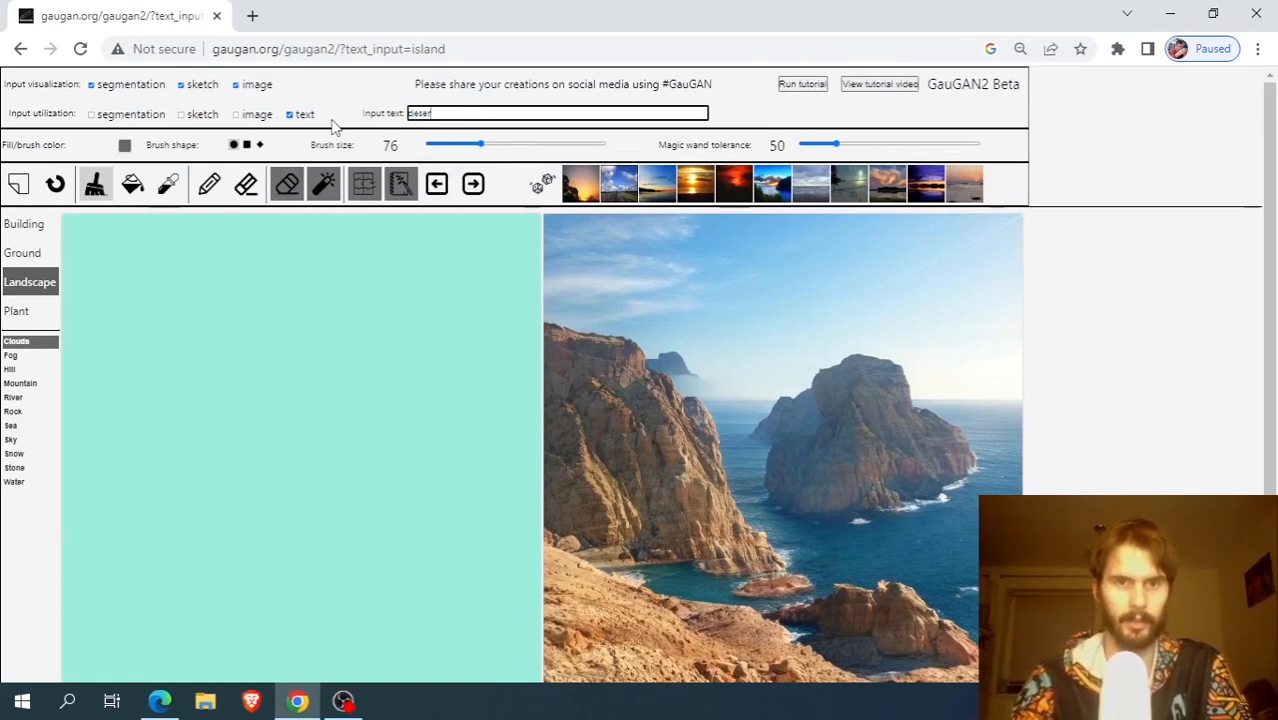
text(esert island)
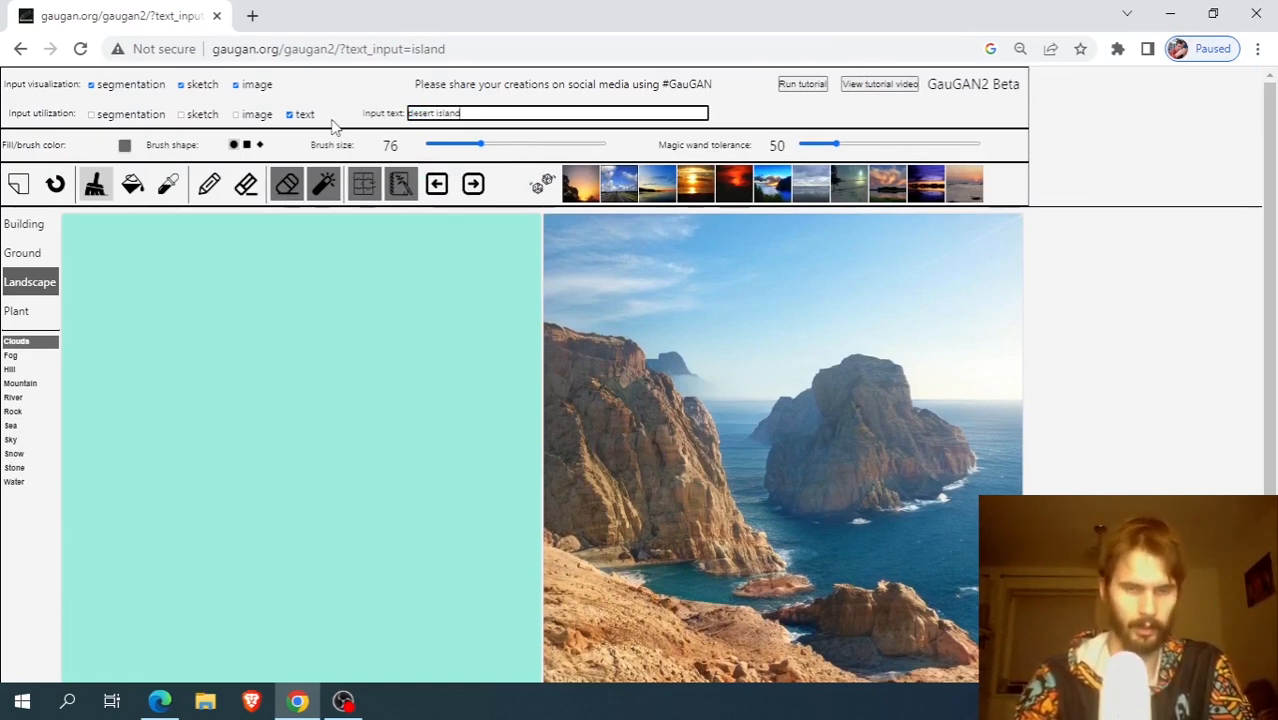
click(473, 183)
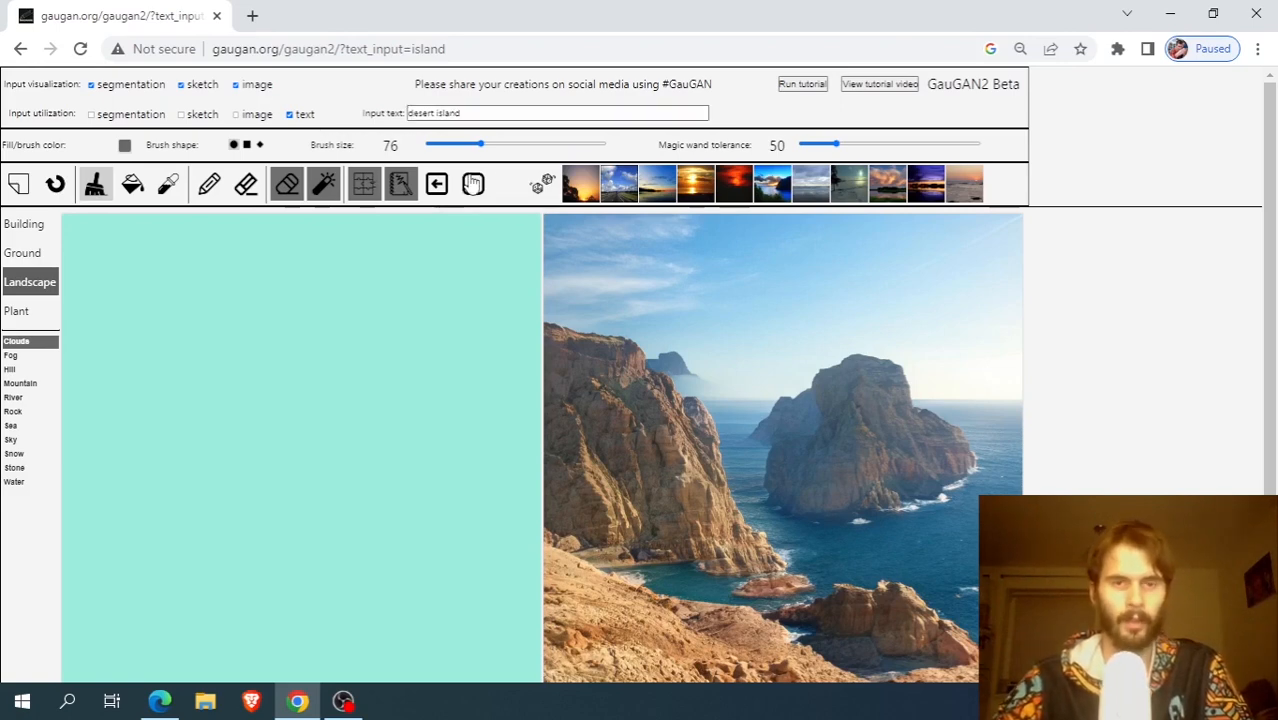
middle_click(1177, 304)
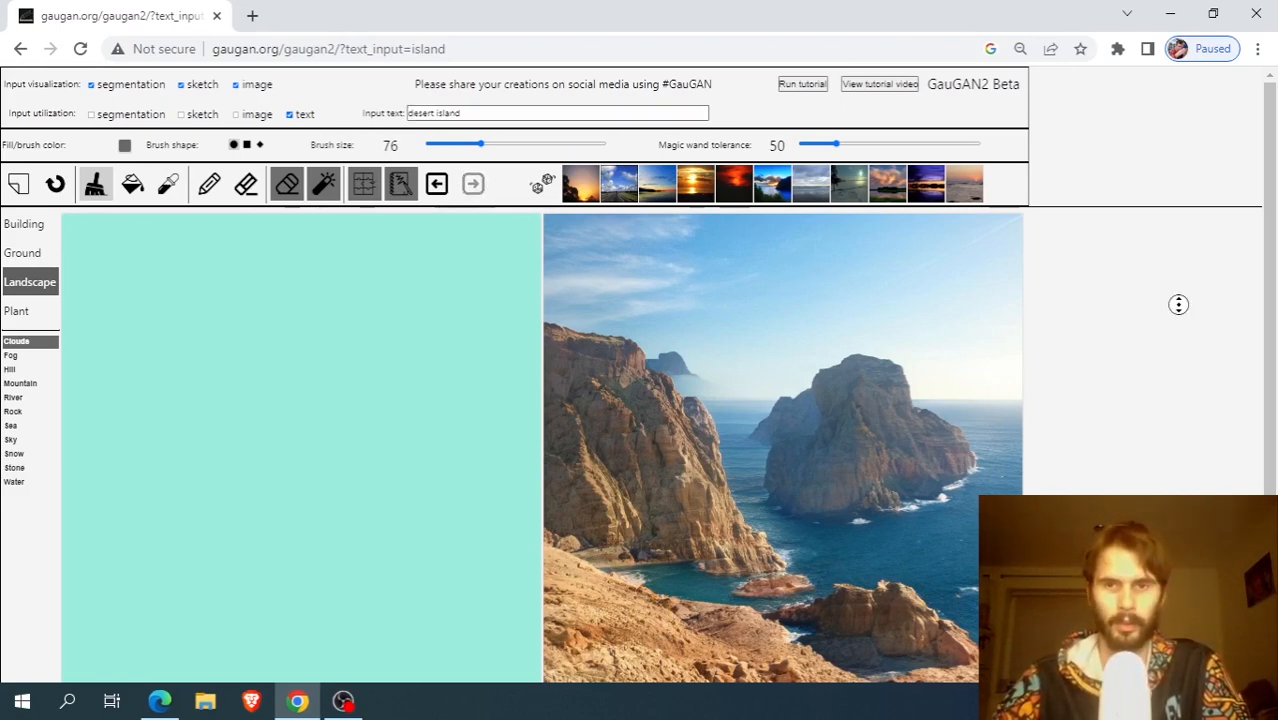
middle_click(1170, 342)
middle_click(1165, 340)
middle_click(1164, 314)
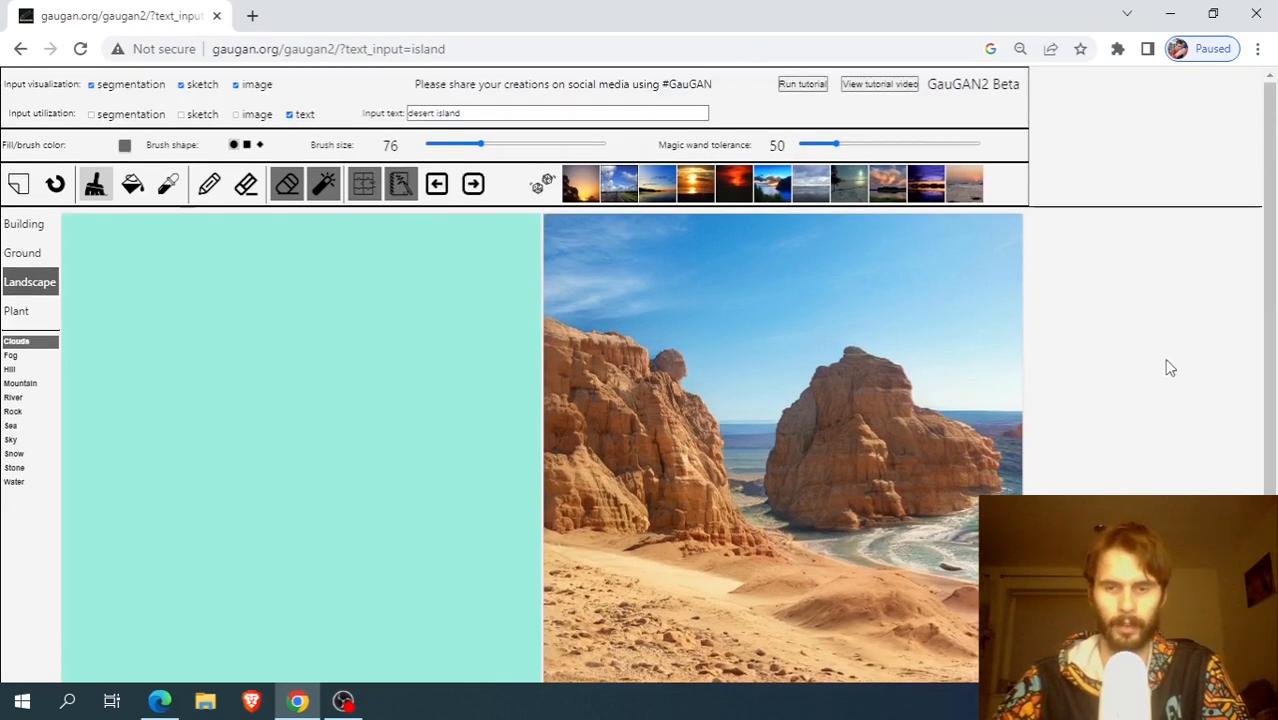
Examine the full "desert island" landscape next to the empty input canvas.
scroll(1160, 370, down, 1)
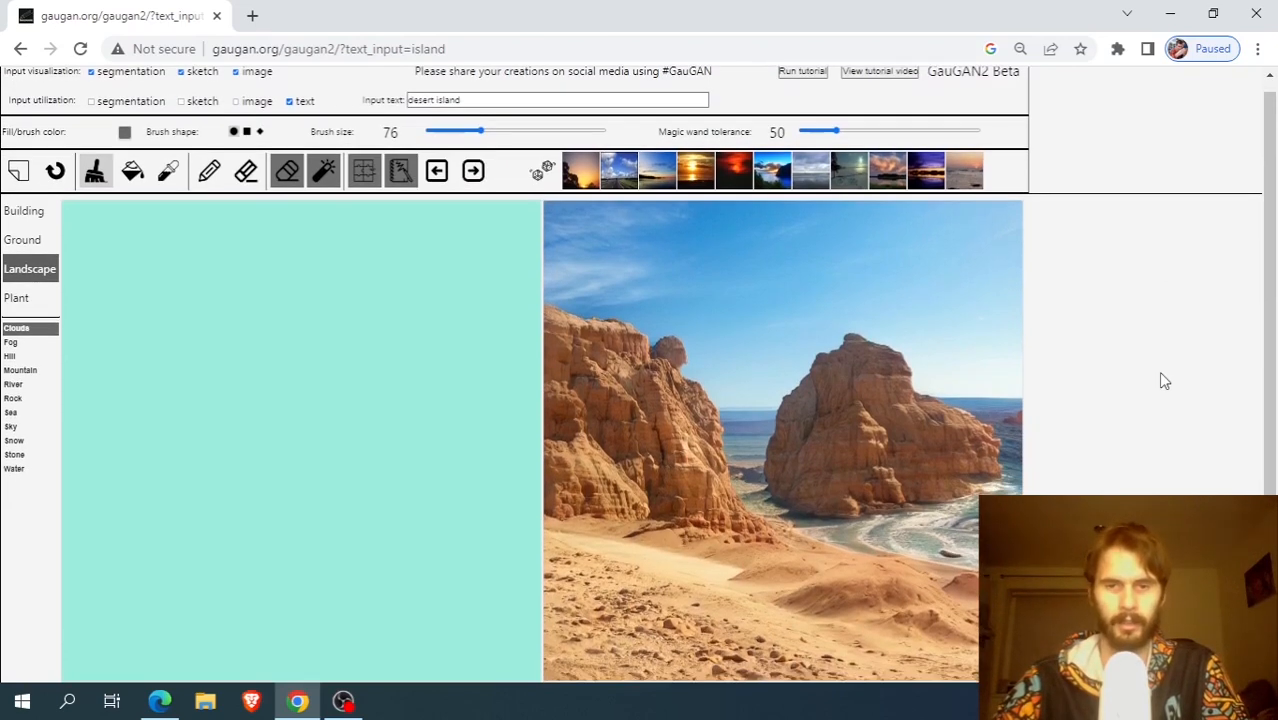
middle_click(1158, 391)
middle_click(1154, 426)
middle_click(1156, 427)
middle_click(1154, 408)
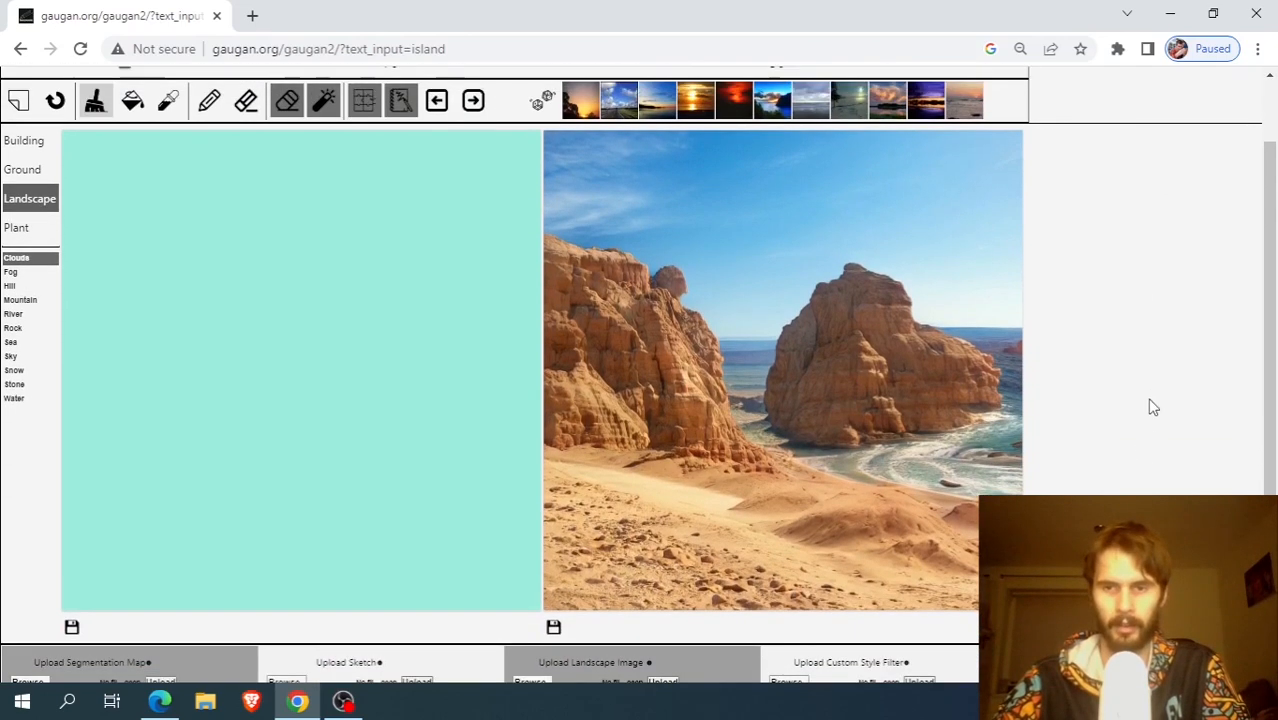
middle_click(1155, 441)
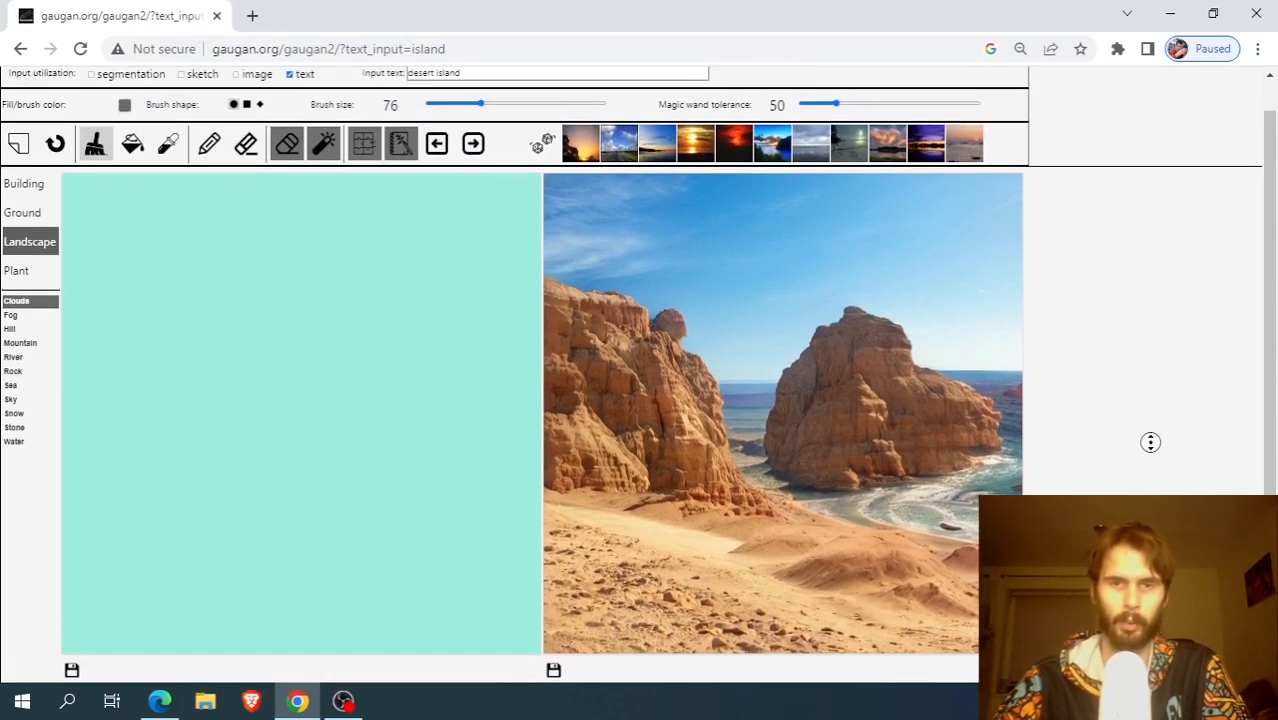
middle_click(1155, 421)
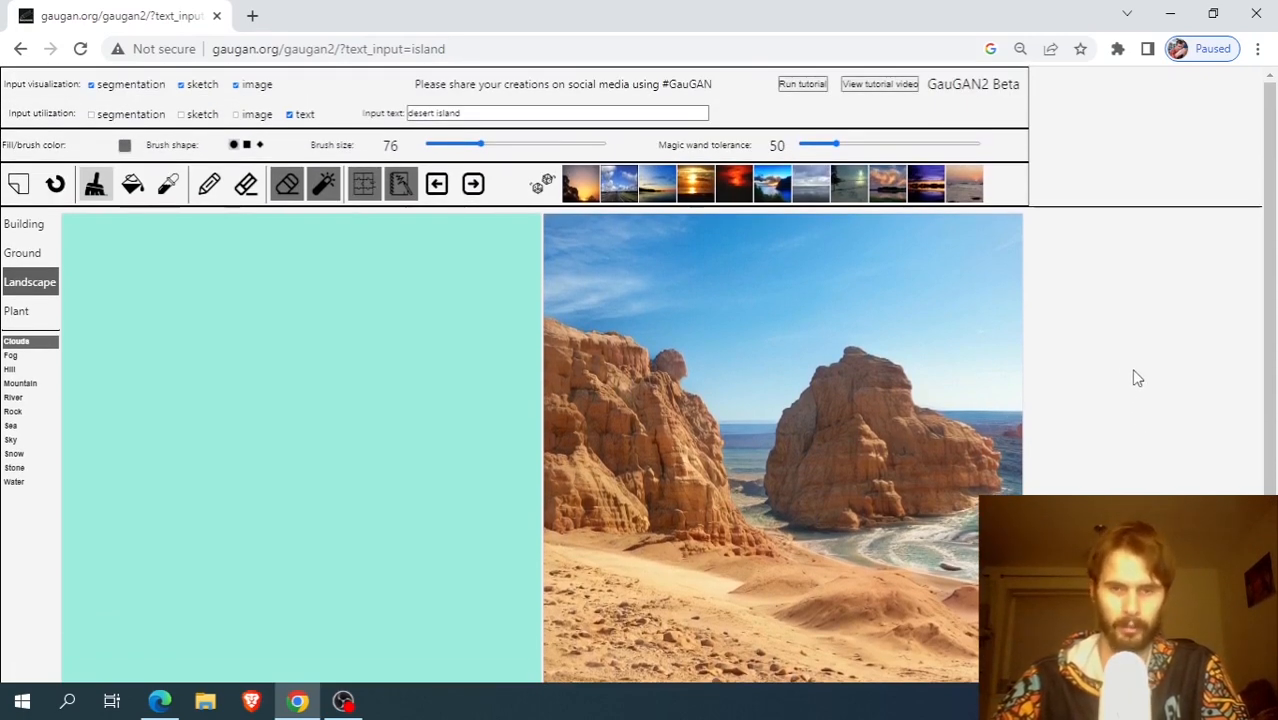
middle_click(1128, 374)
Try to submit "bird island" as the new text prompt.
click(507, 112)
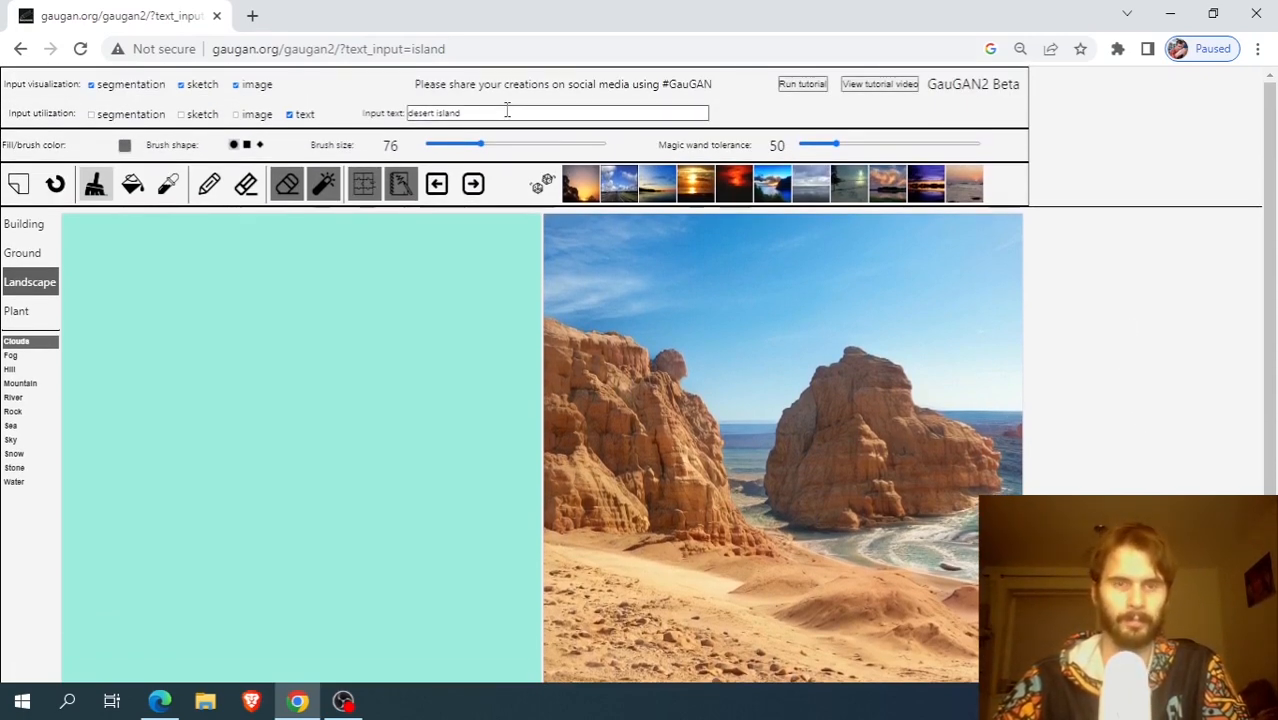
drag(507, 112, 306, 112)
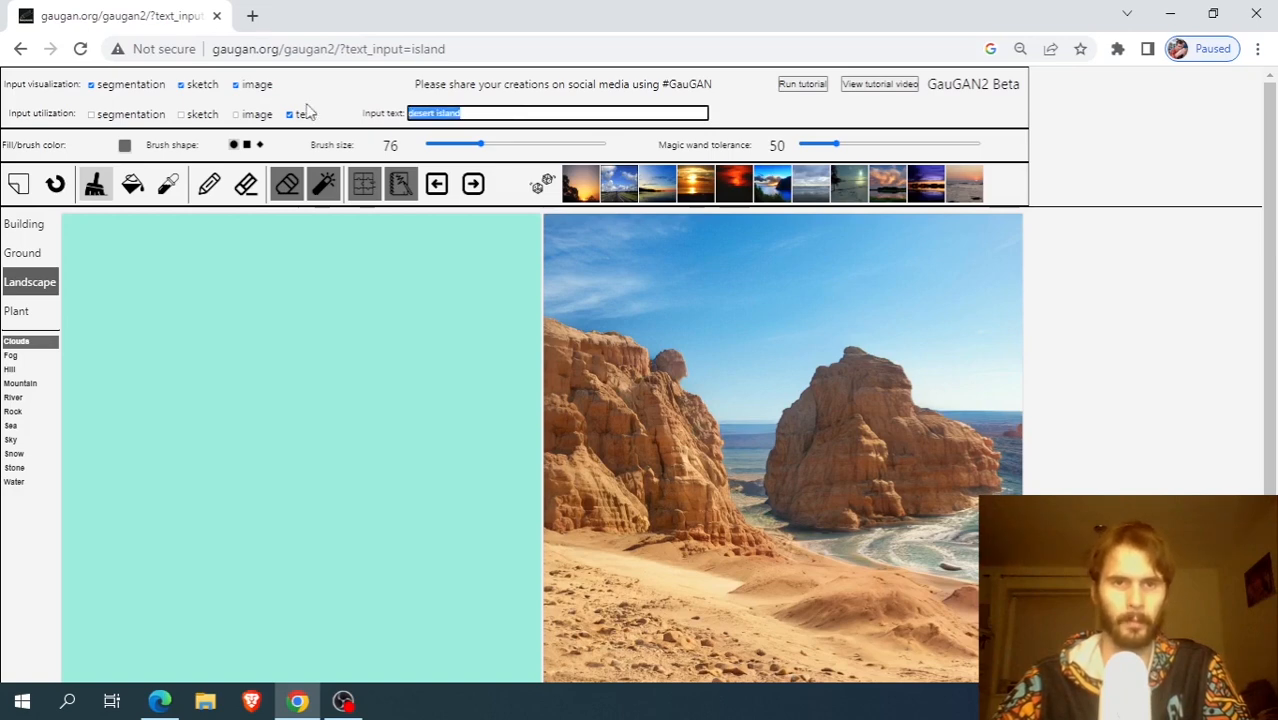
key(BackSpace)
text(bird)
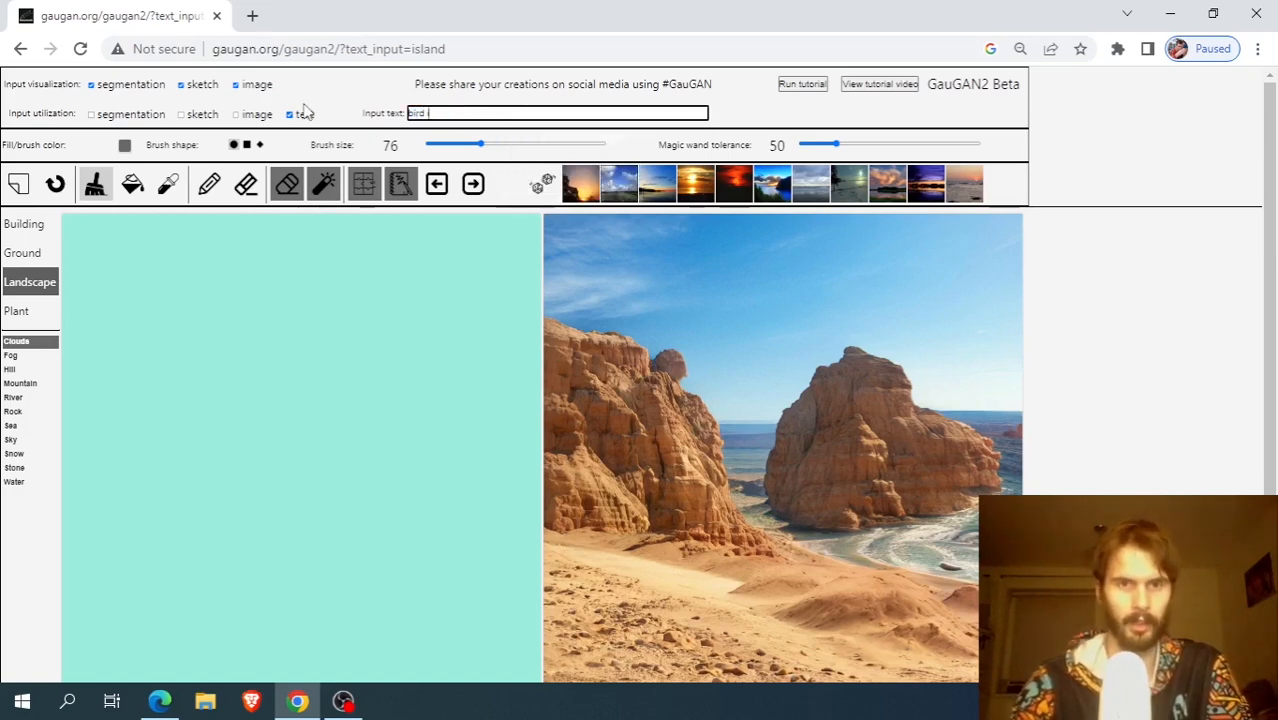
text( island)
key(Return)
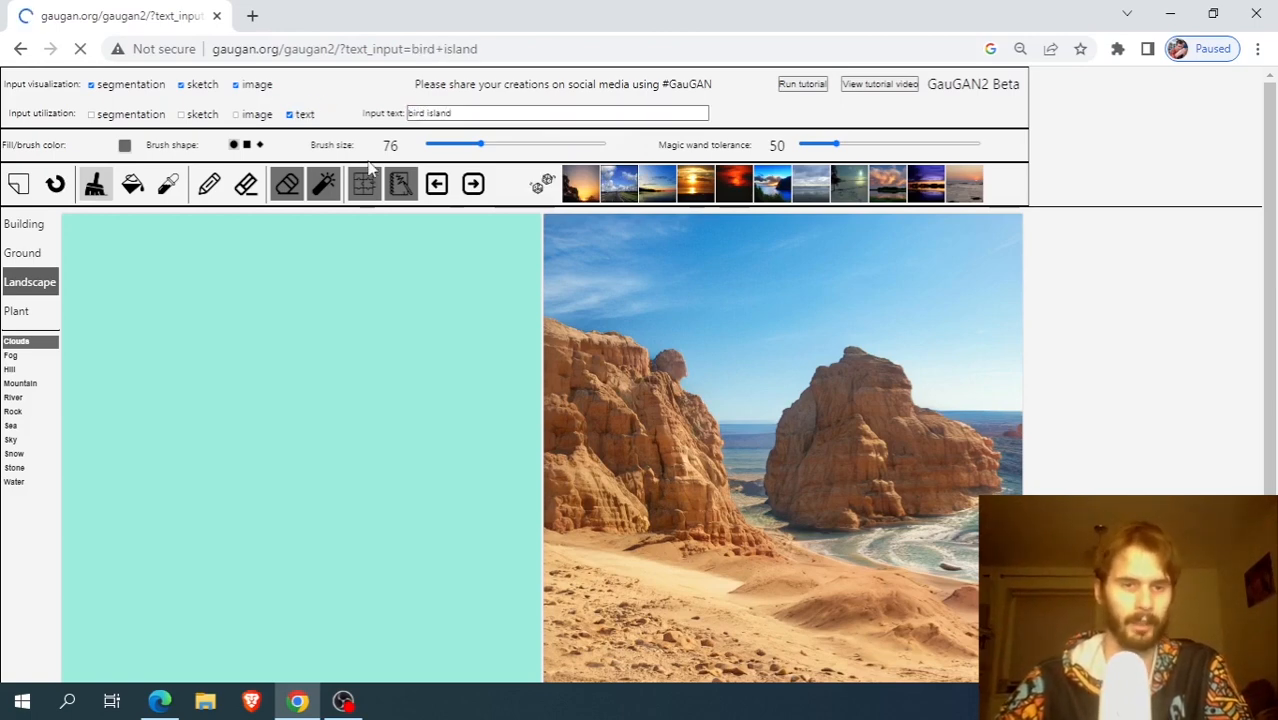
Accept the terms and conditions of the demo on the reloaded page.
scroll(1066, 304, down, 2)
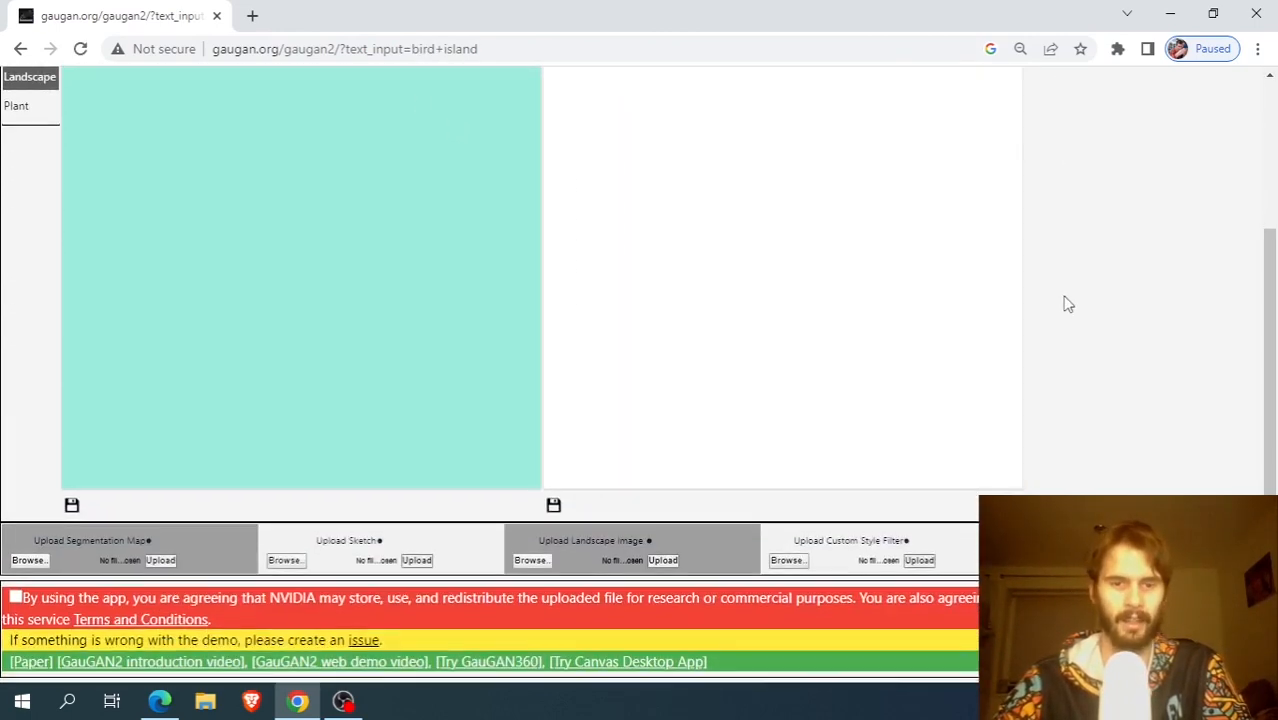
click(15, 598)
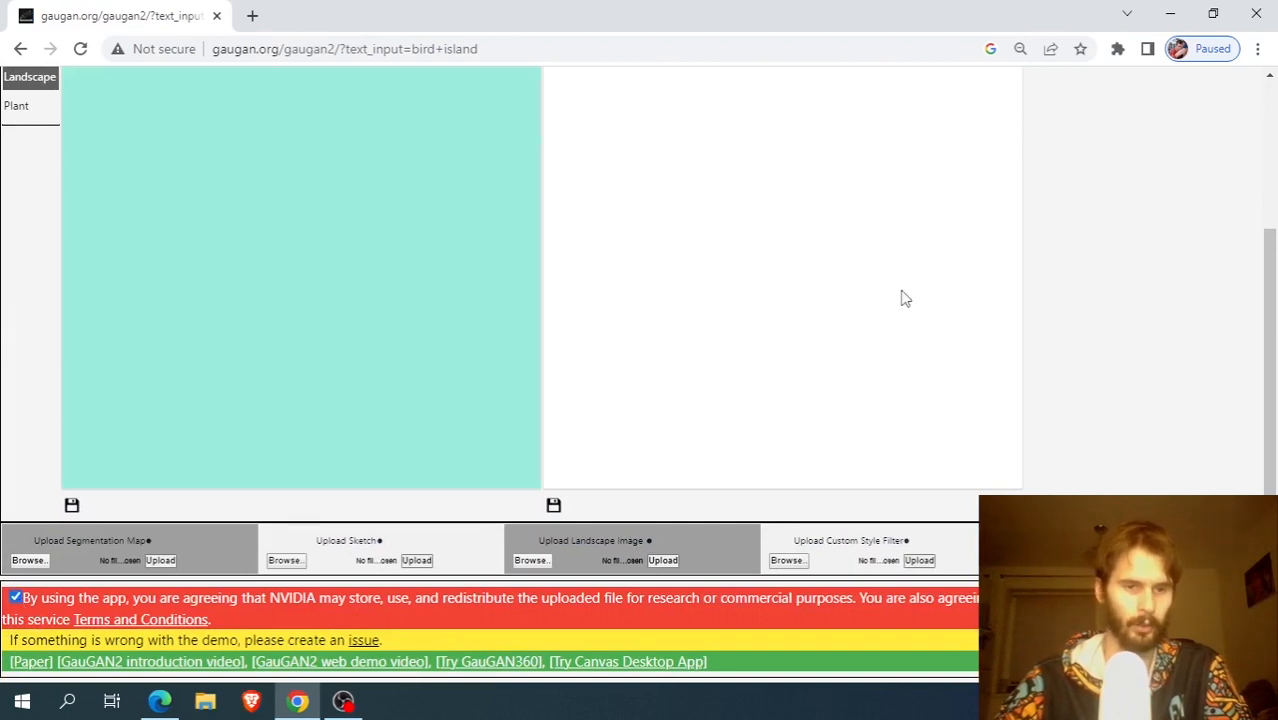
scroll(901, 294, up, 2)
Enter "bird island" as the text prompt and render the landscape with text as the only input.
click(594, 114)
text(bi)
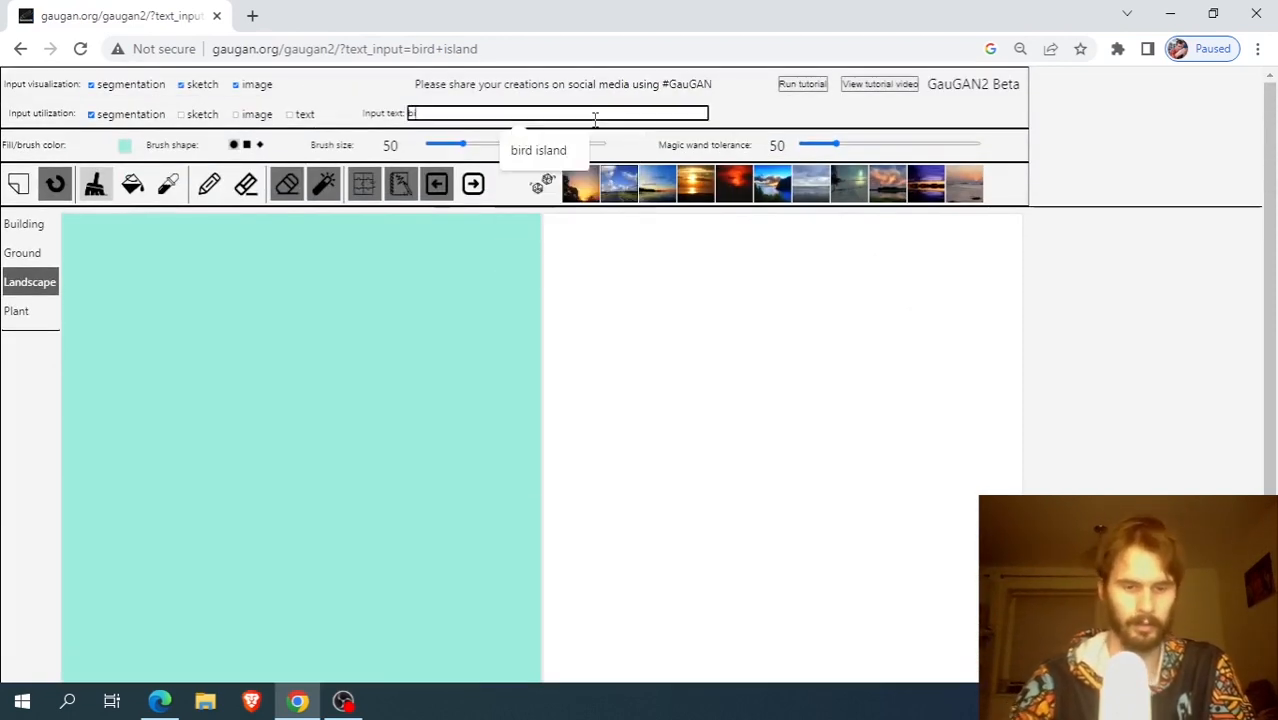
text(rd island)
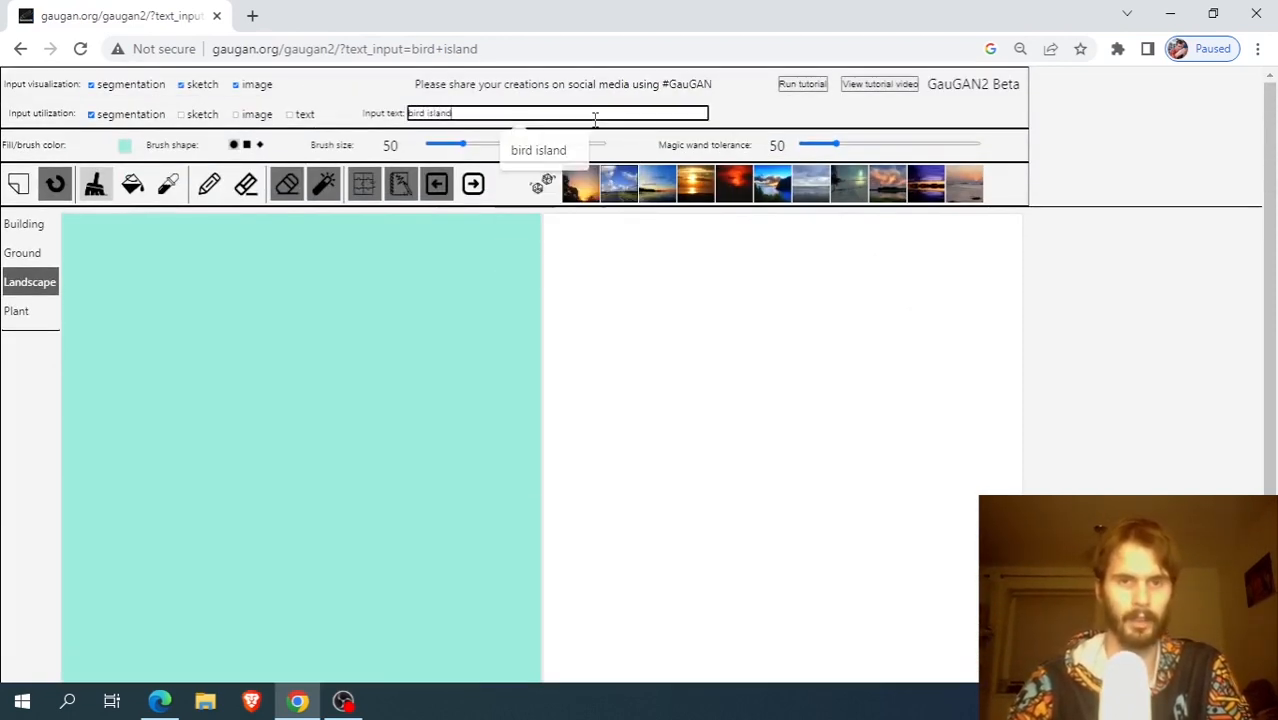
click(181, 85)
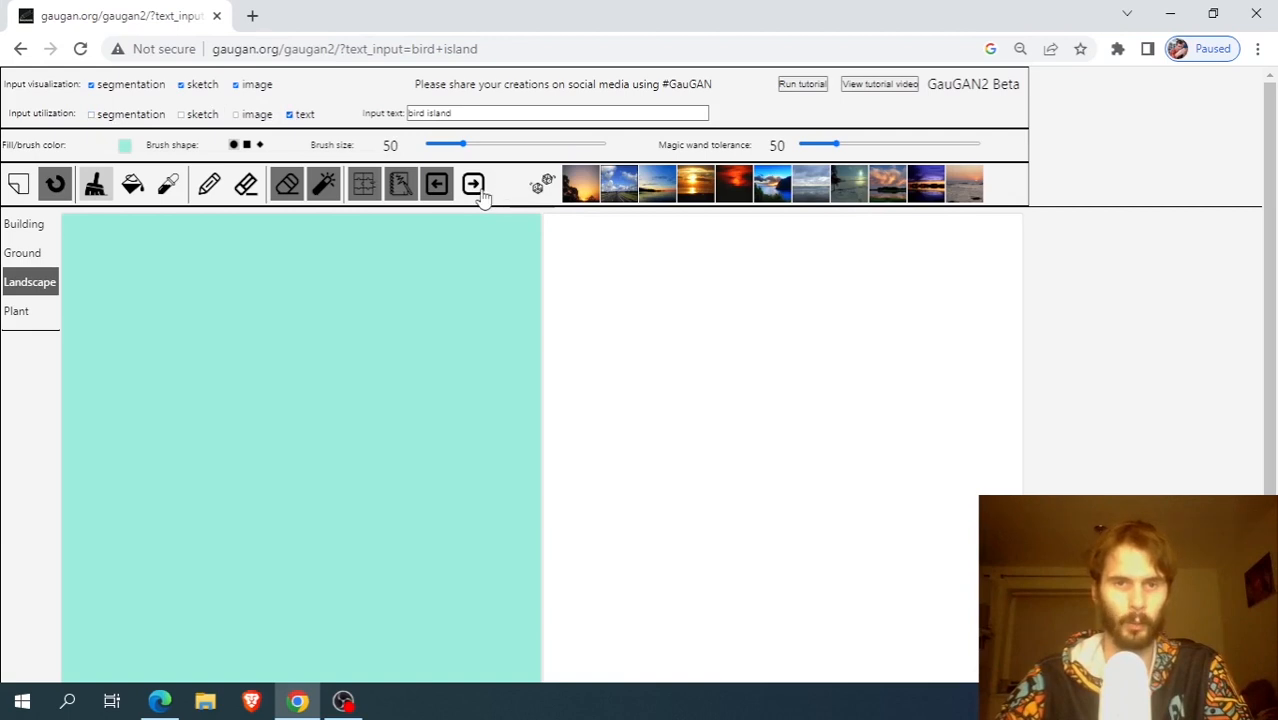
scroll(1146, 330, down, 1)
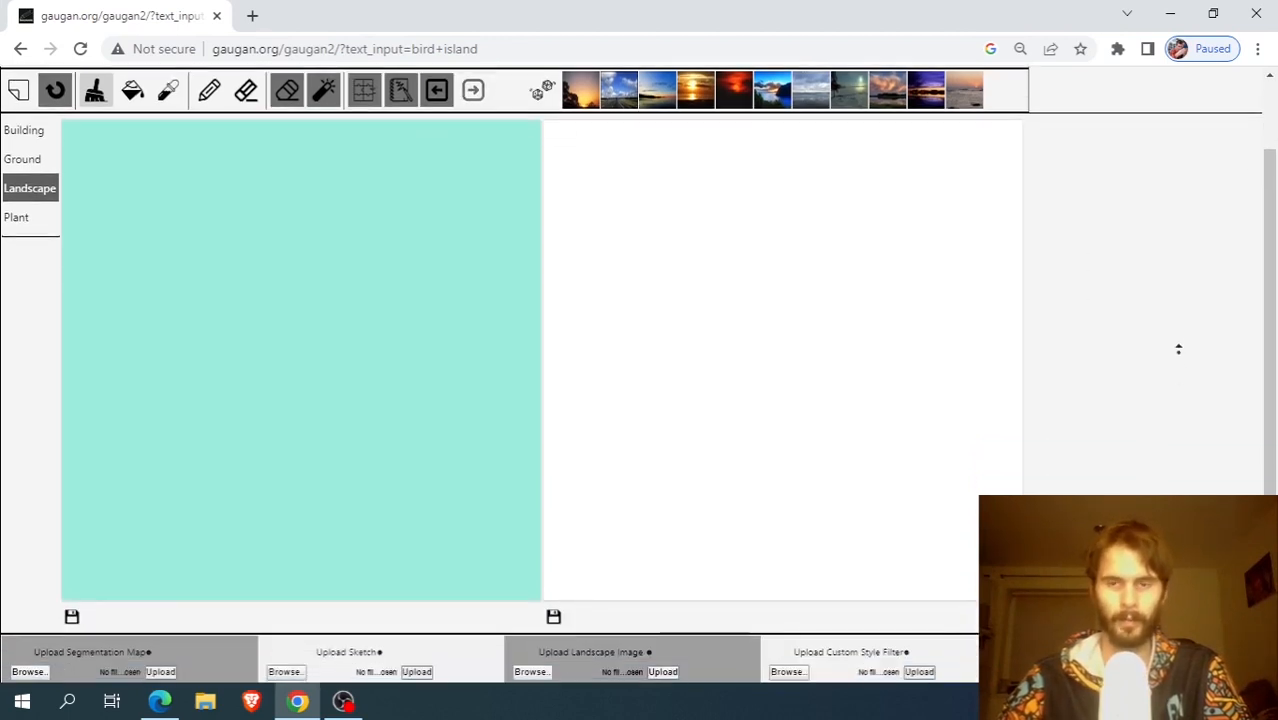
scroll(1178, 348, up, 1)
mouse_move(1274, 175)
mouse_down()
mouse_move(1273, 215)
mouse_move(1272, 162)
mouse_up()
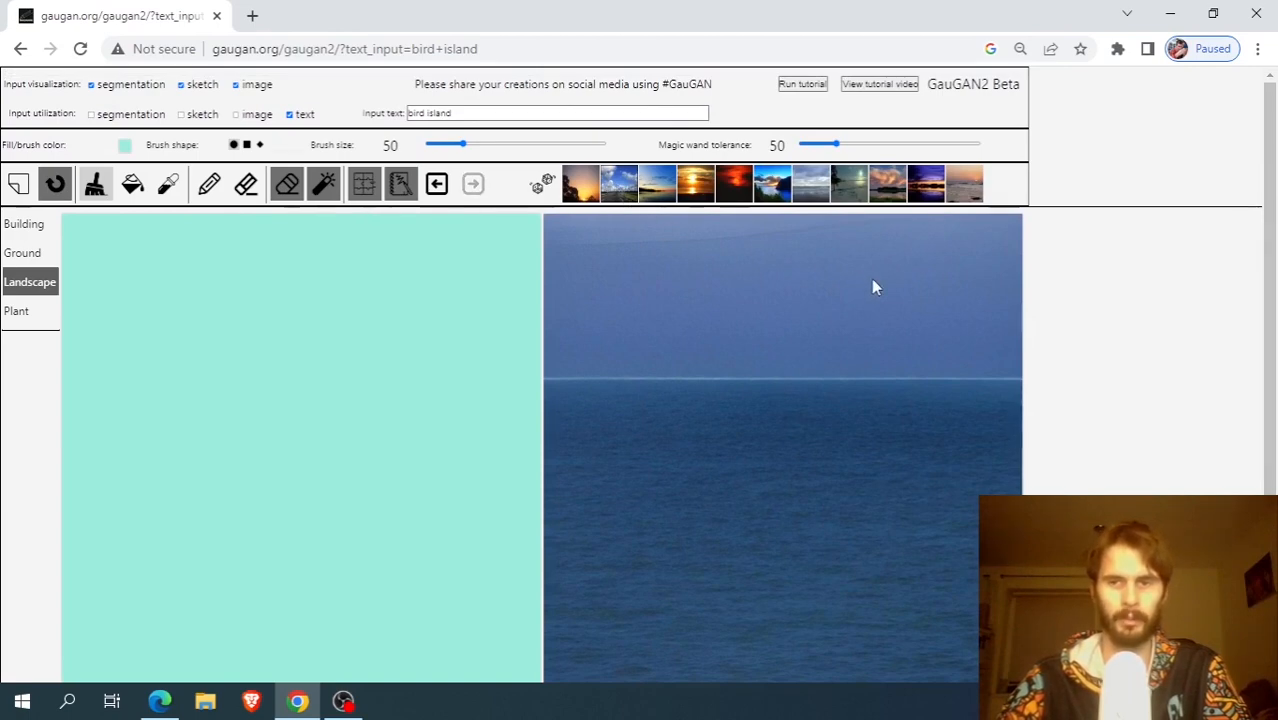
Apply the blue cloudy-sky style filter to the "bird island" landscape and re-render it with segmentation input enabled alongside text.
click(614, 188)
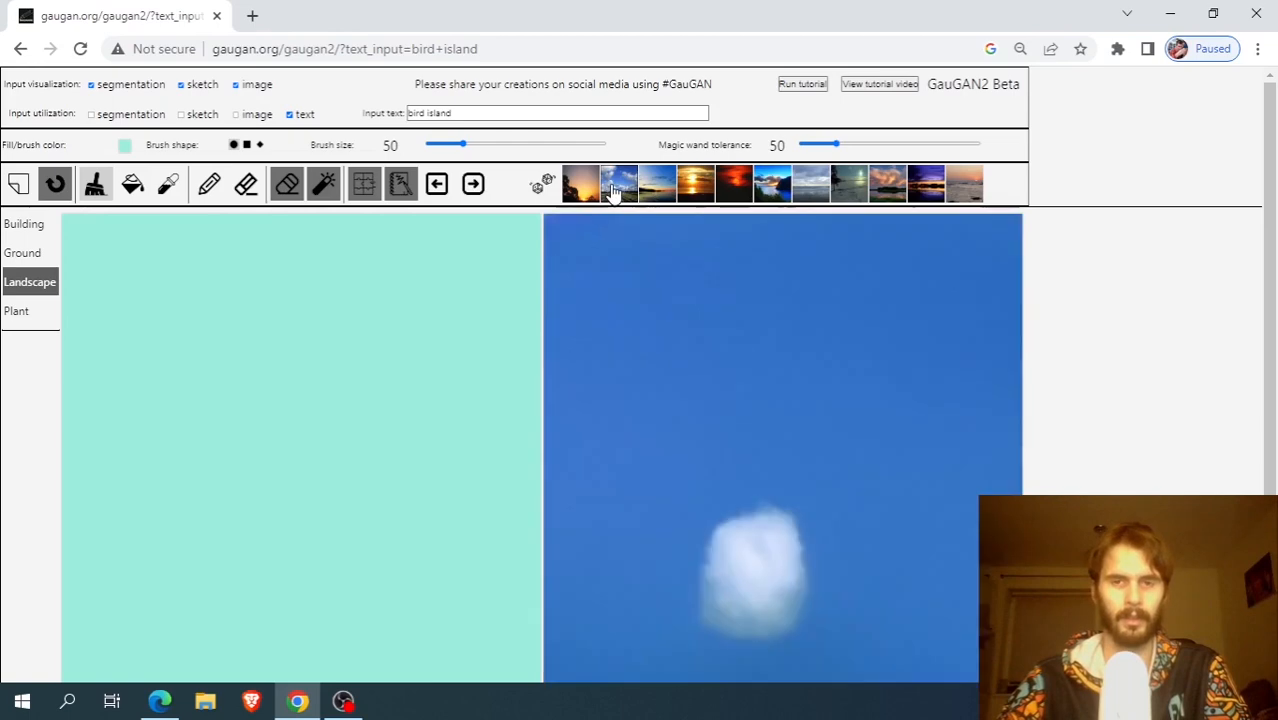
scroll(600, 315, down, 2)
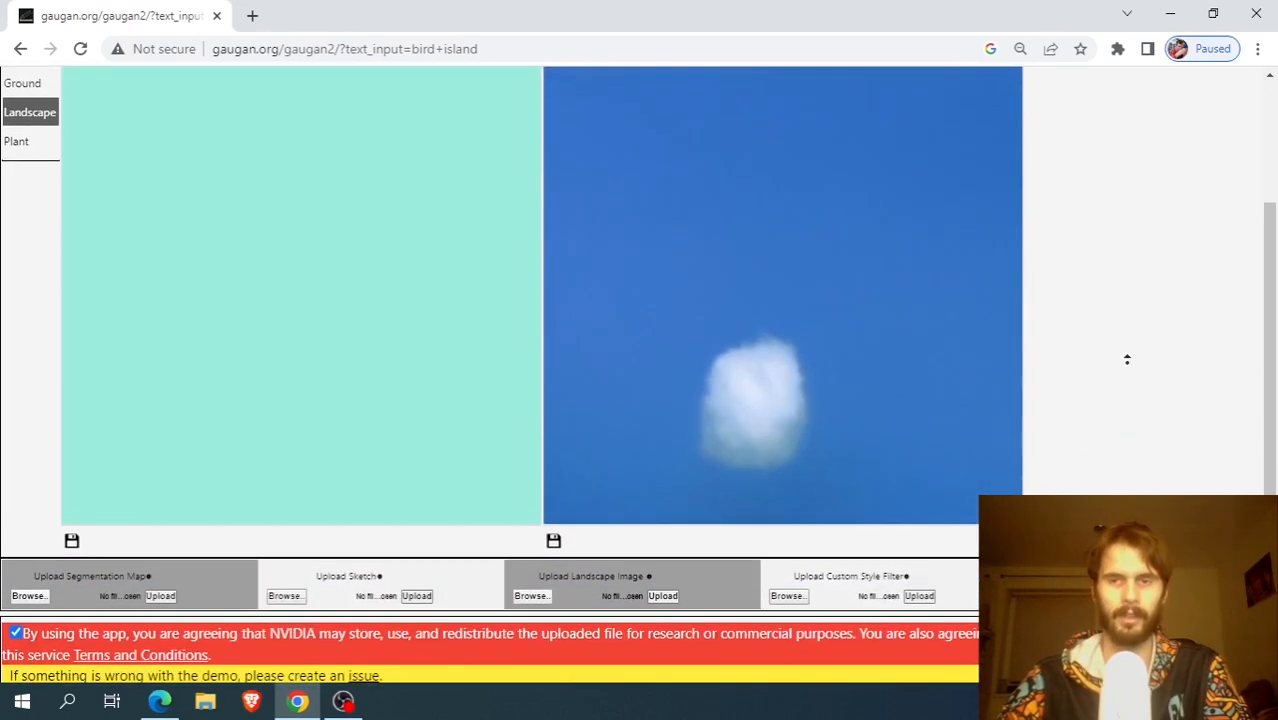
scroll(1127, 360, up, 2)
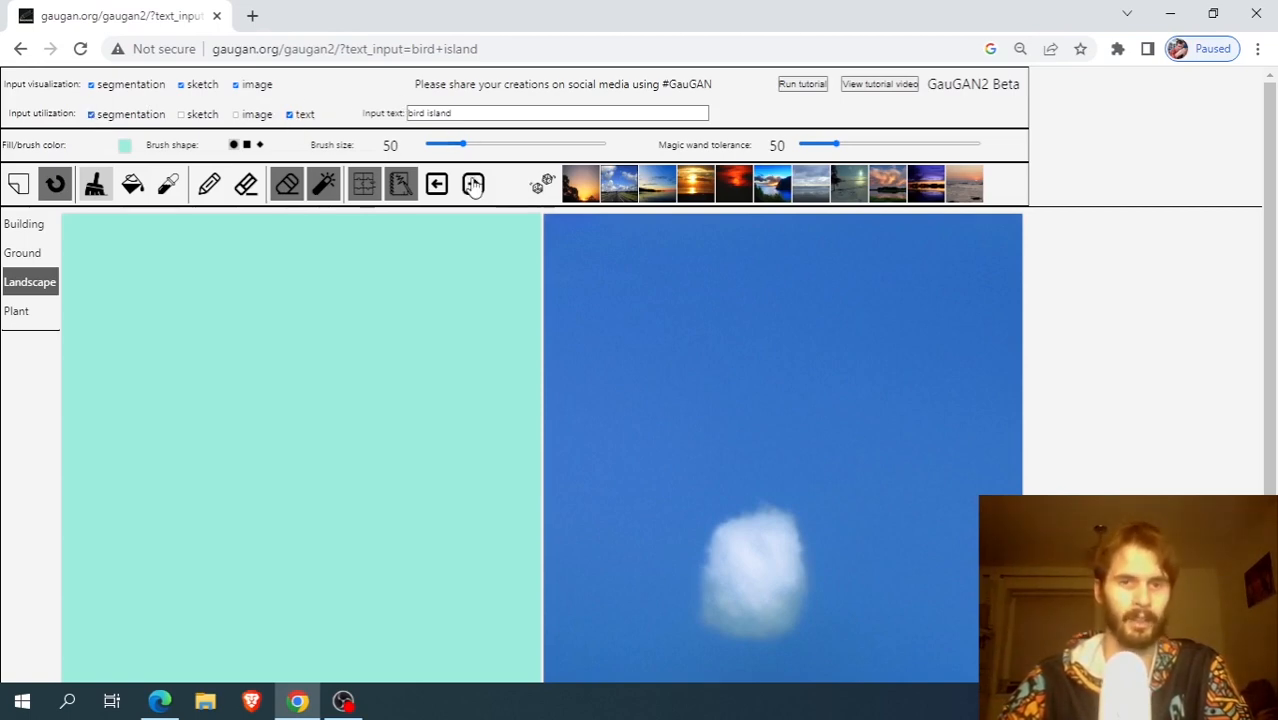
scroll(243, 419, down, 1)
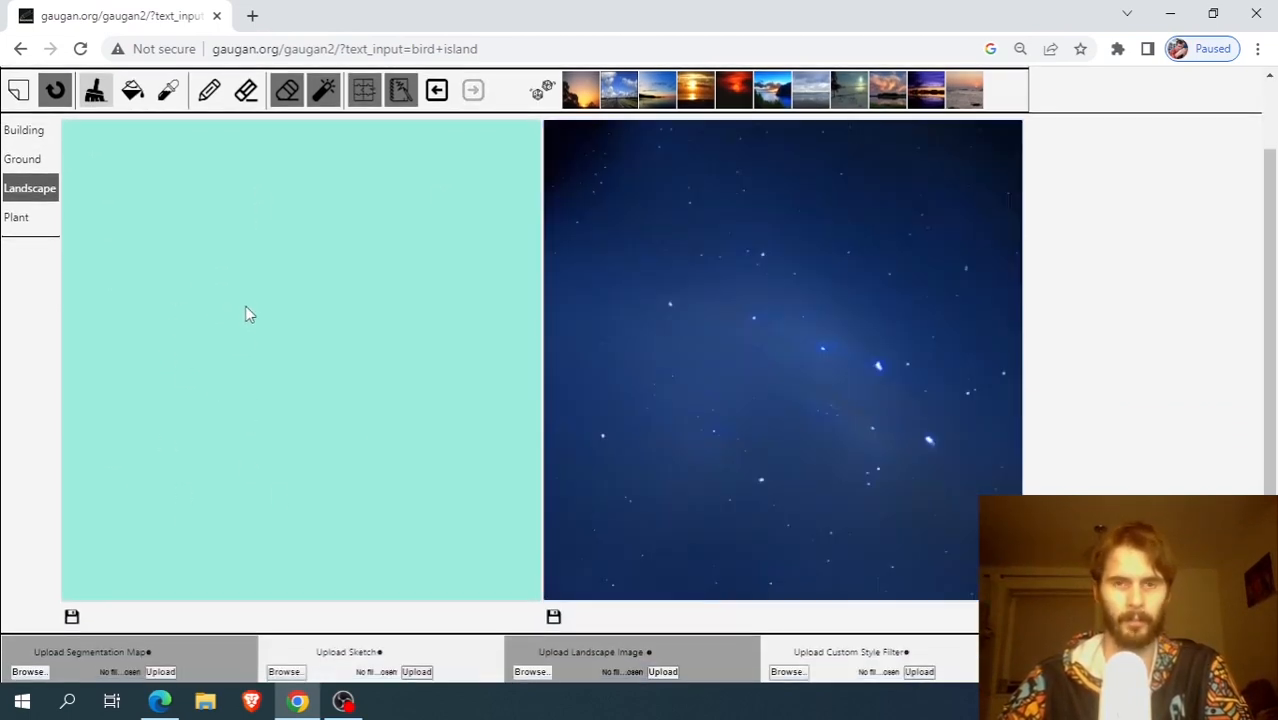
scroll(249, 314, up, 1)
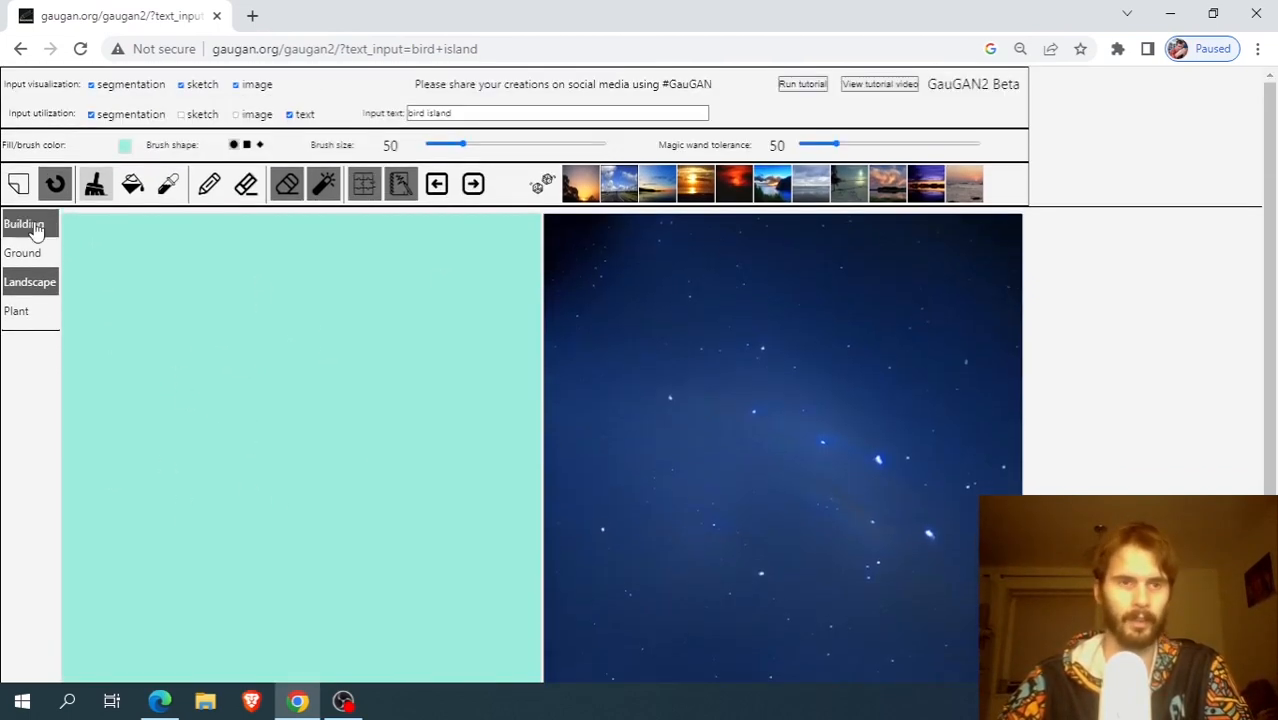
Paint the lower part of the segmentation canvas completely as Bush with a brush size of 159.
click(46, 320)
click(18, 342)
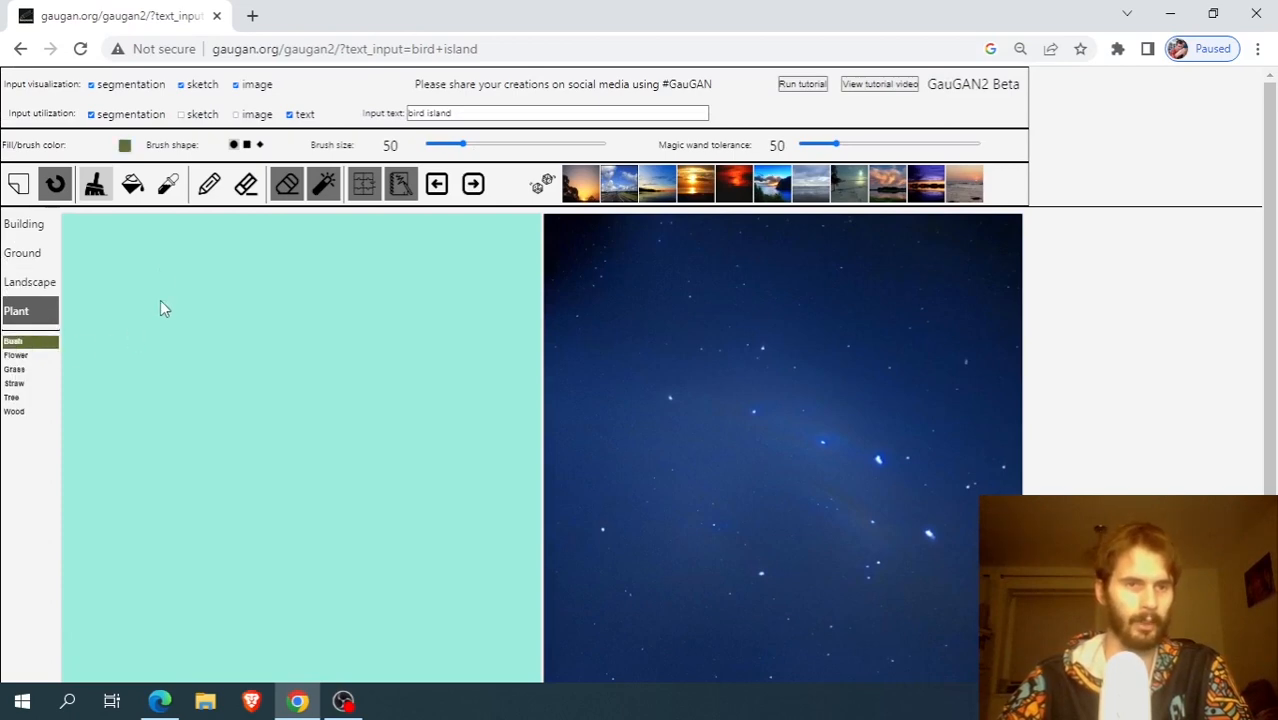
drag(481, 149, 533, 150)
scroll(453, 291, down, 2)
drag(257, 362, 328, 371)
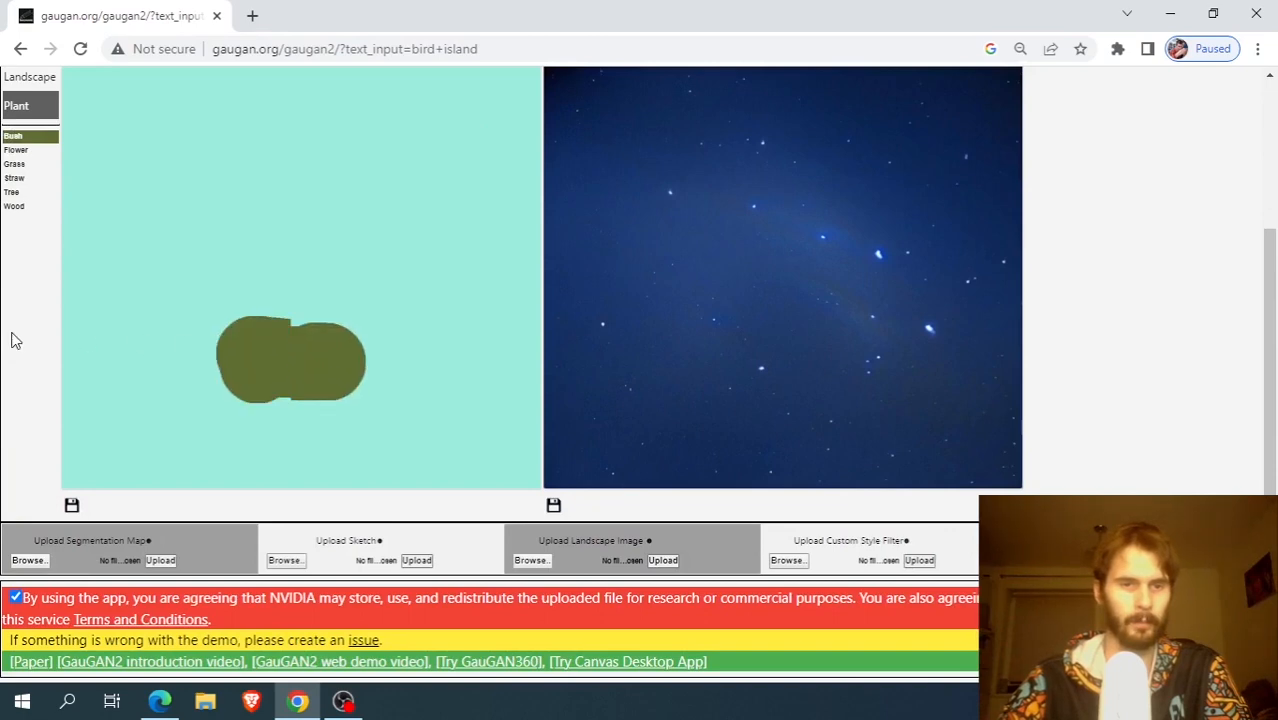
drag(15, 341, 551, 348)
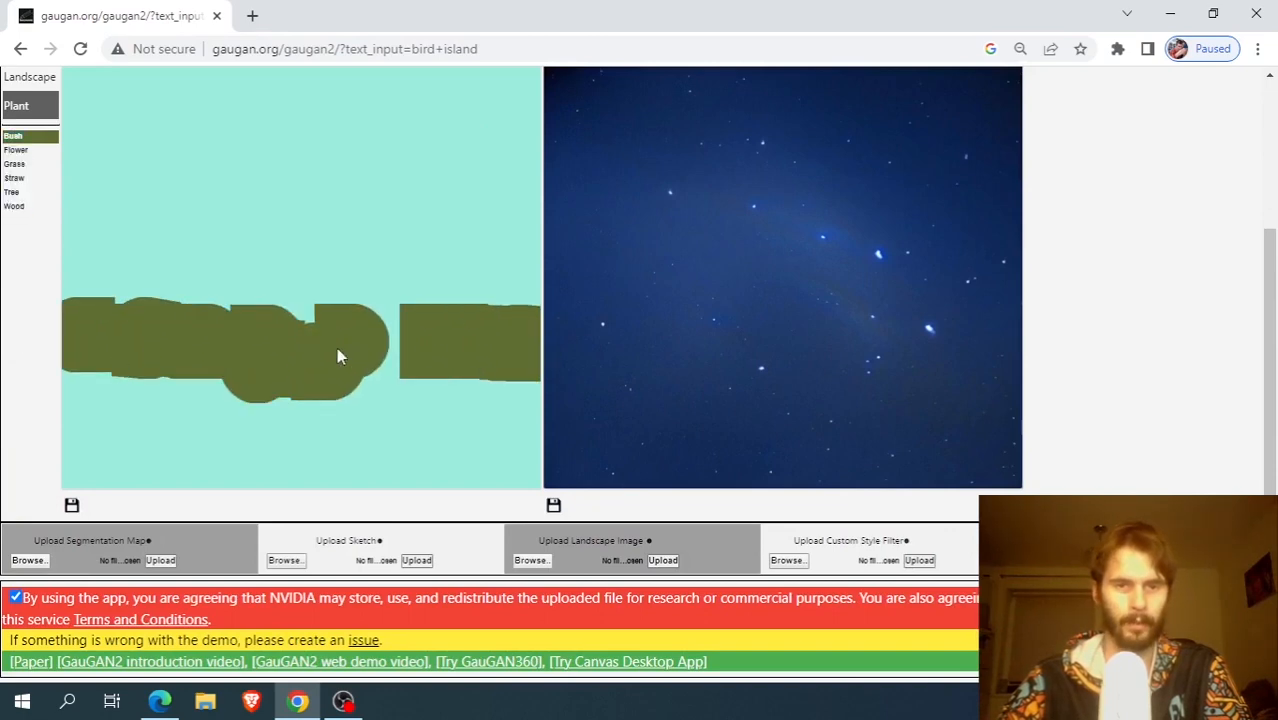
mouse_move(338, 357)
mouse_down()
mouse_move(507, 405)
mouse_move(507, 443)
mouse_move(474, 468)
mouse_move(235, 443)
mouse_move(60, 401)
mouse_up()
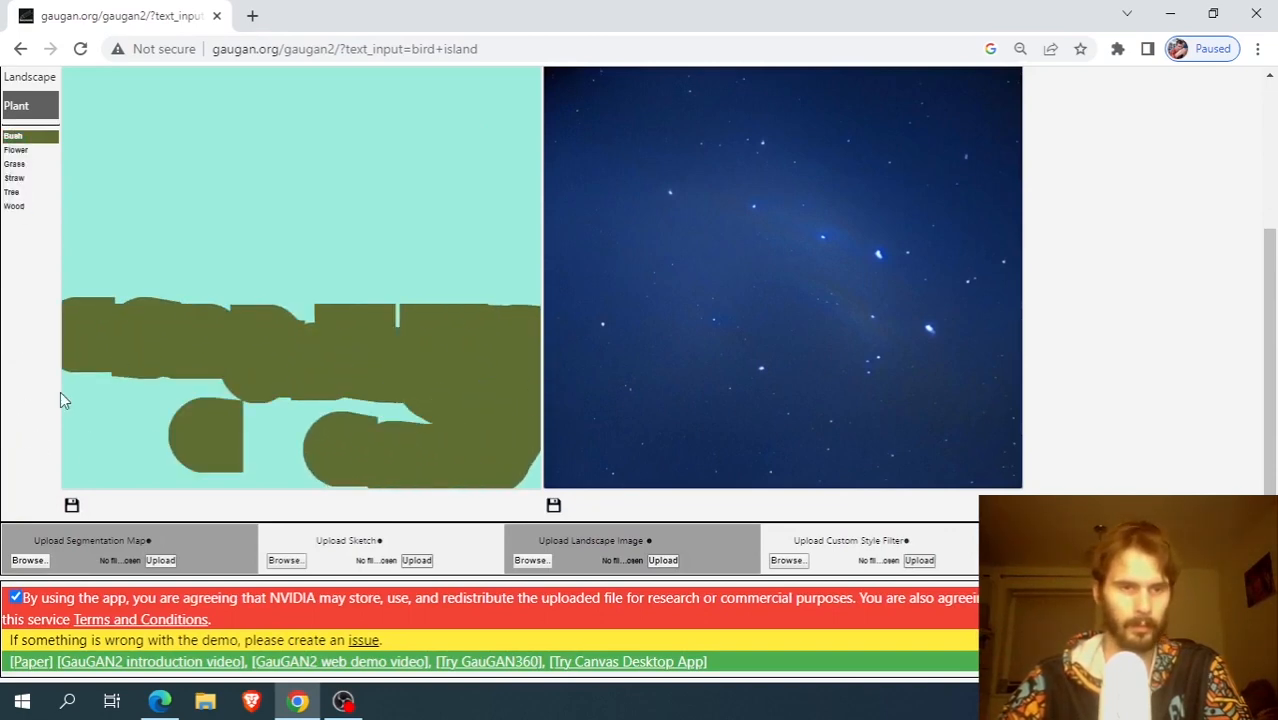
mouse_move(70, 481)
mouse_down()
mouse_move(564, 492)
mouse_move(596, 482)
mouse_move(371, 425)
mouse_move(176, 405)
mouse_up()
scroll(300, 371, up, 2)
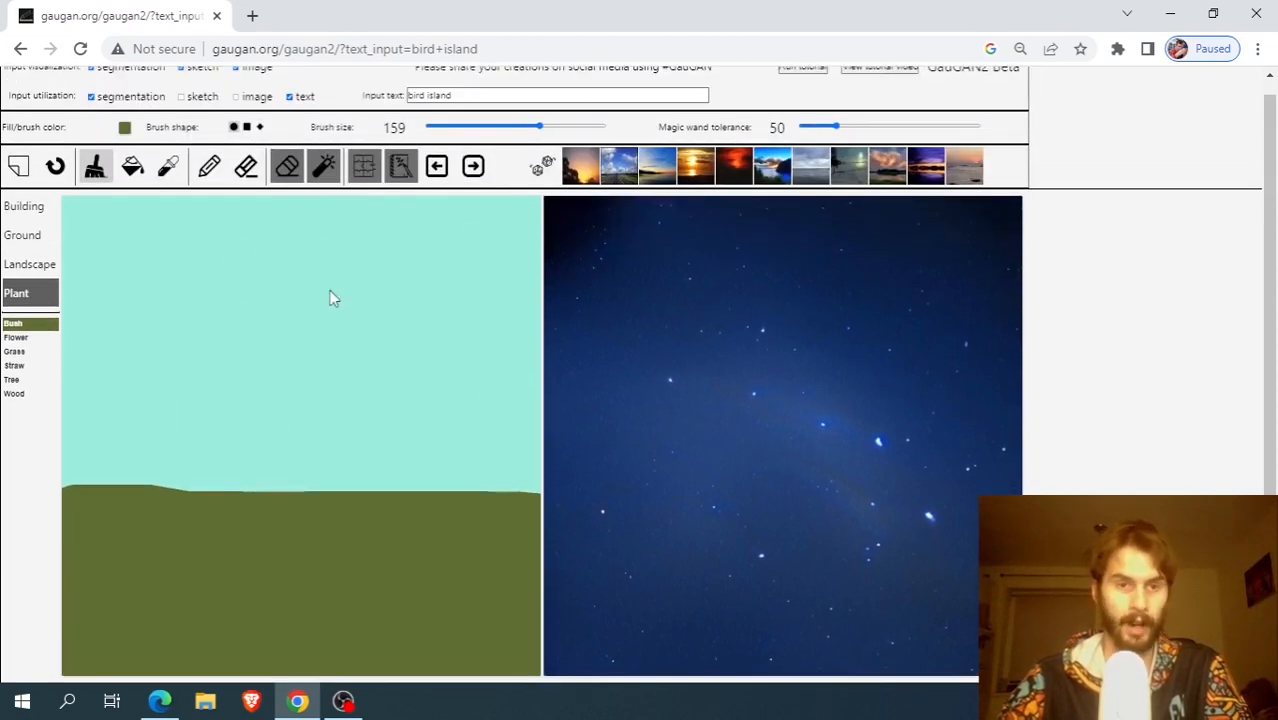
scroll(209, 428, down, 1)
scroll(209, 428, up, 1)
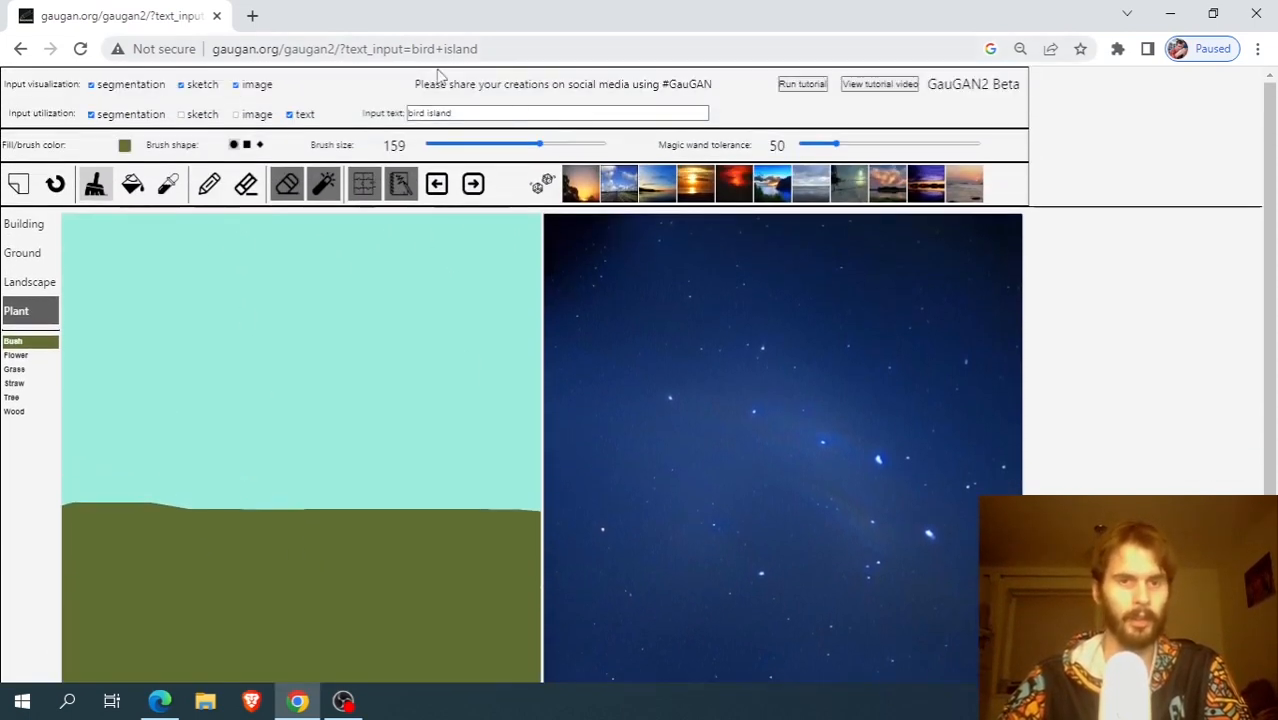
triple_click(411, 113)
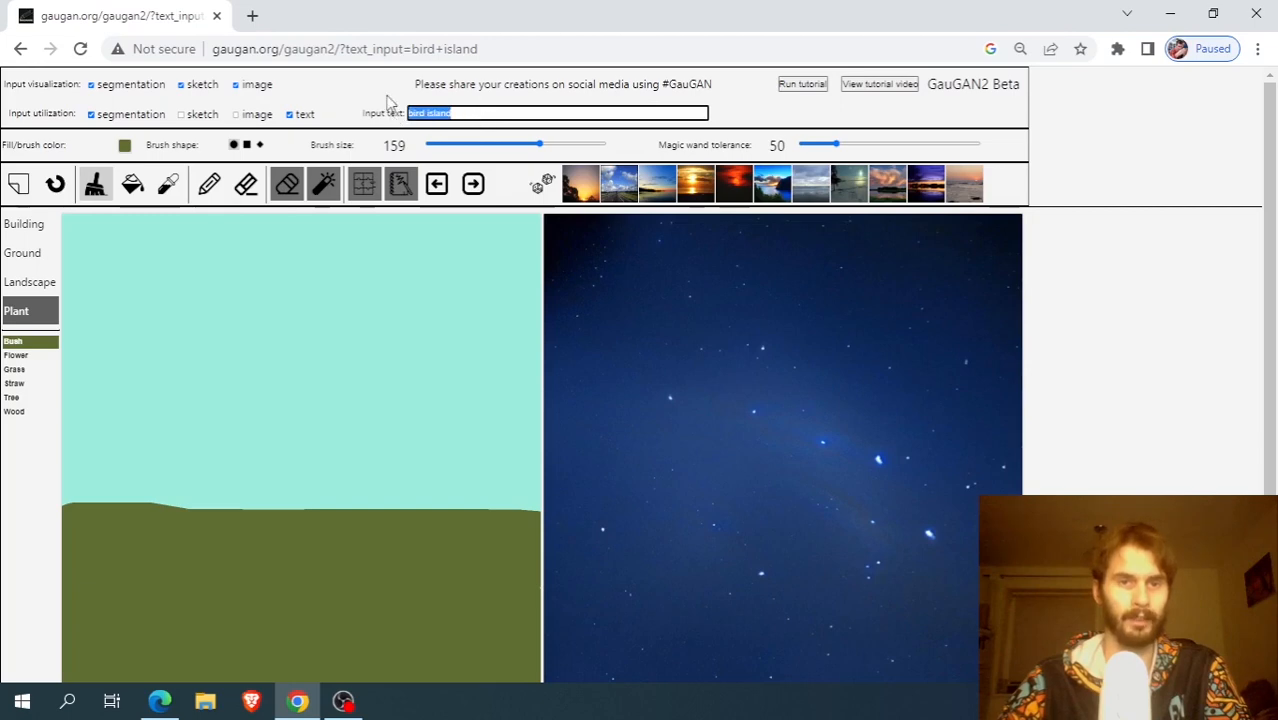
click(386, 104)
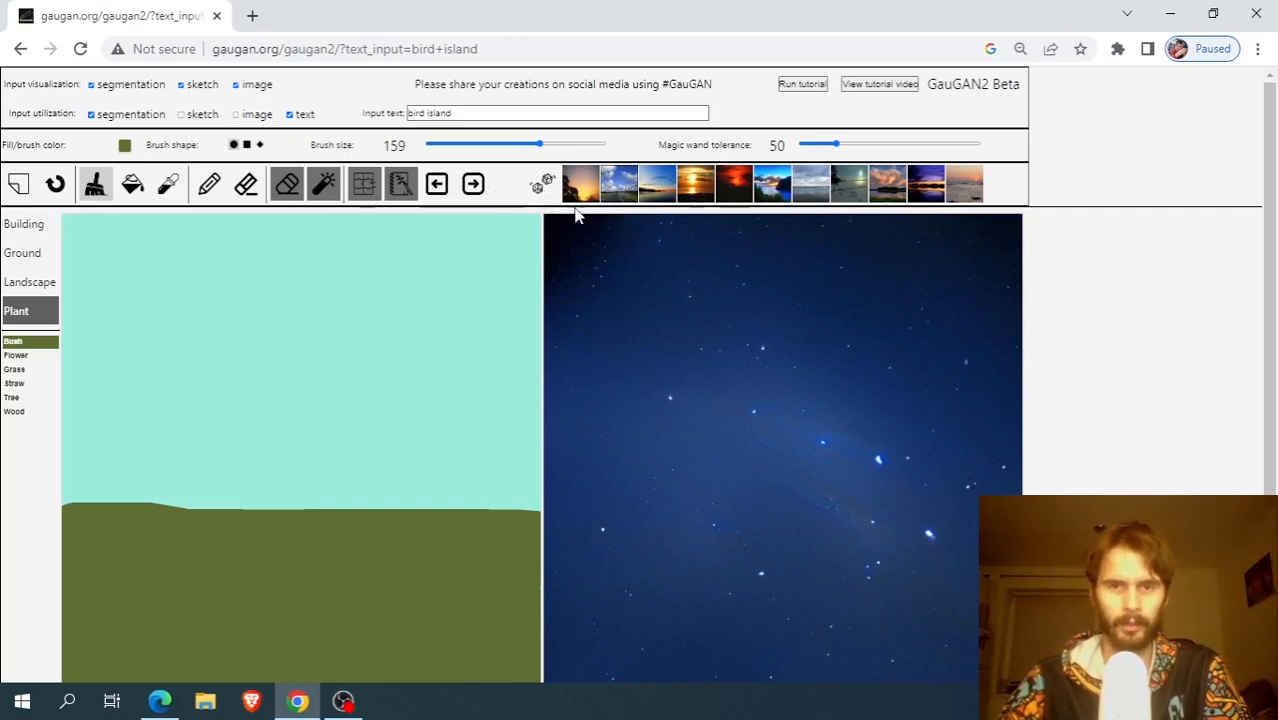
Render the landscape from the segmentation map with the Bush-covered lower part and review the whole result.
click(466, 190)
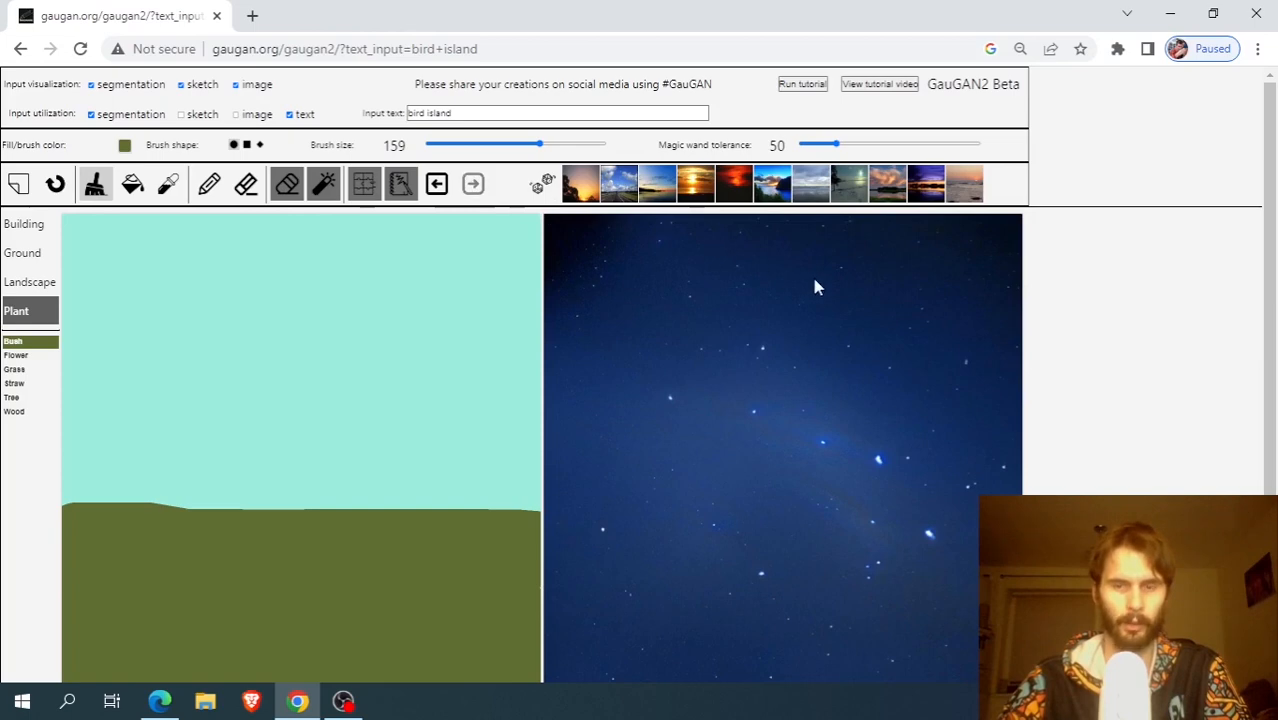
scroll(1090, 357, down, 2)
scroll(1147, 414, up, 1)
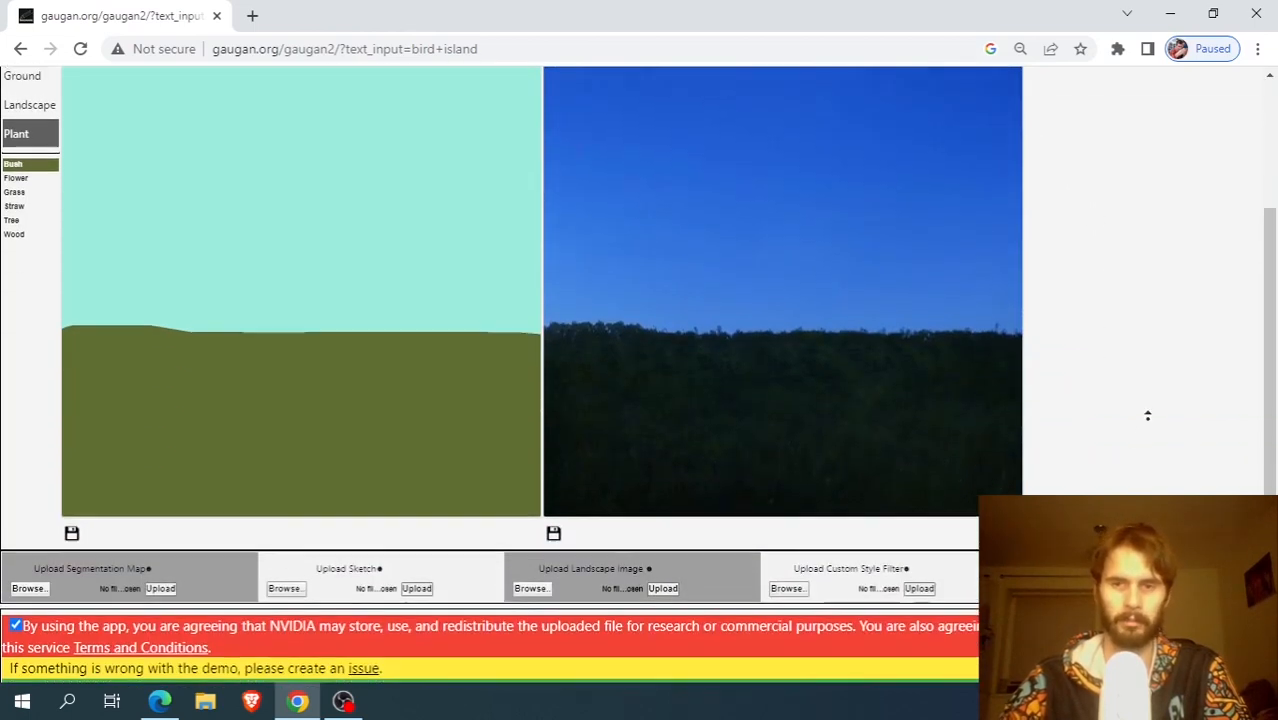
scroll(1165, 430, up, 1)
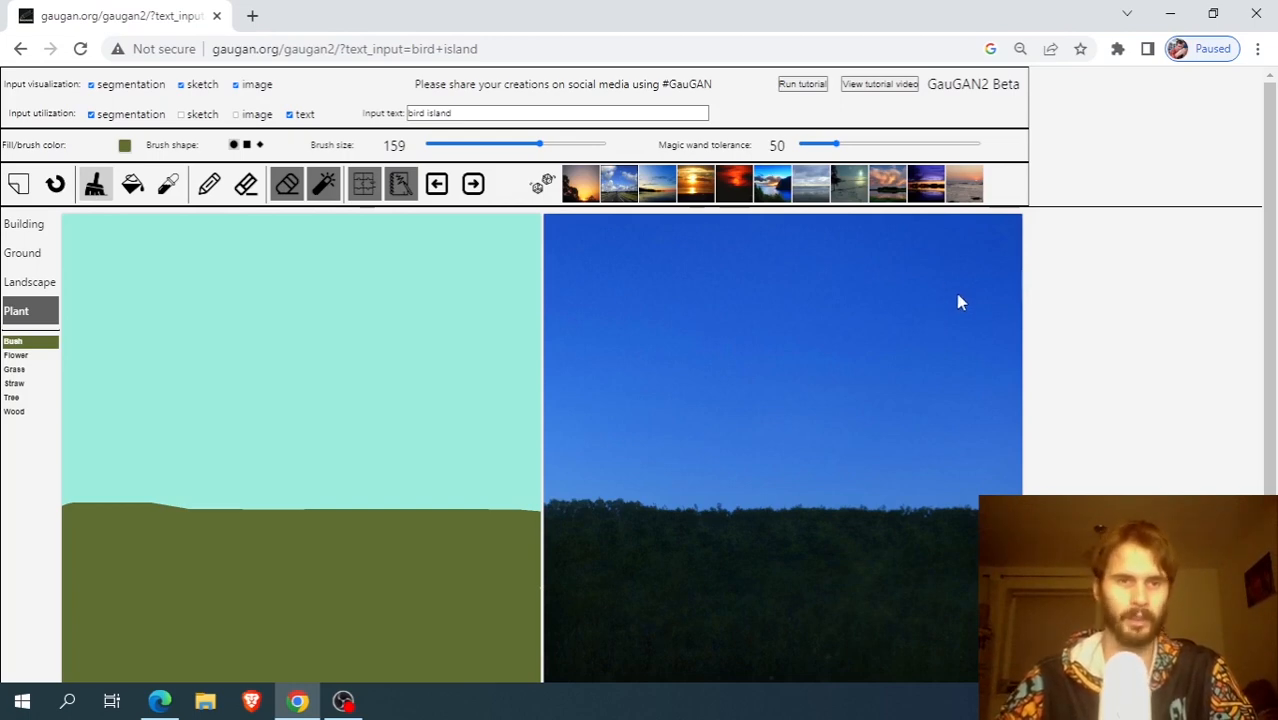
scroll(1130, 366, down, 2)
scroll(1155, 380, up, 2)
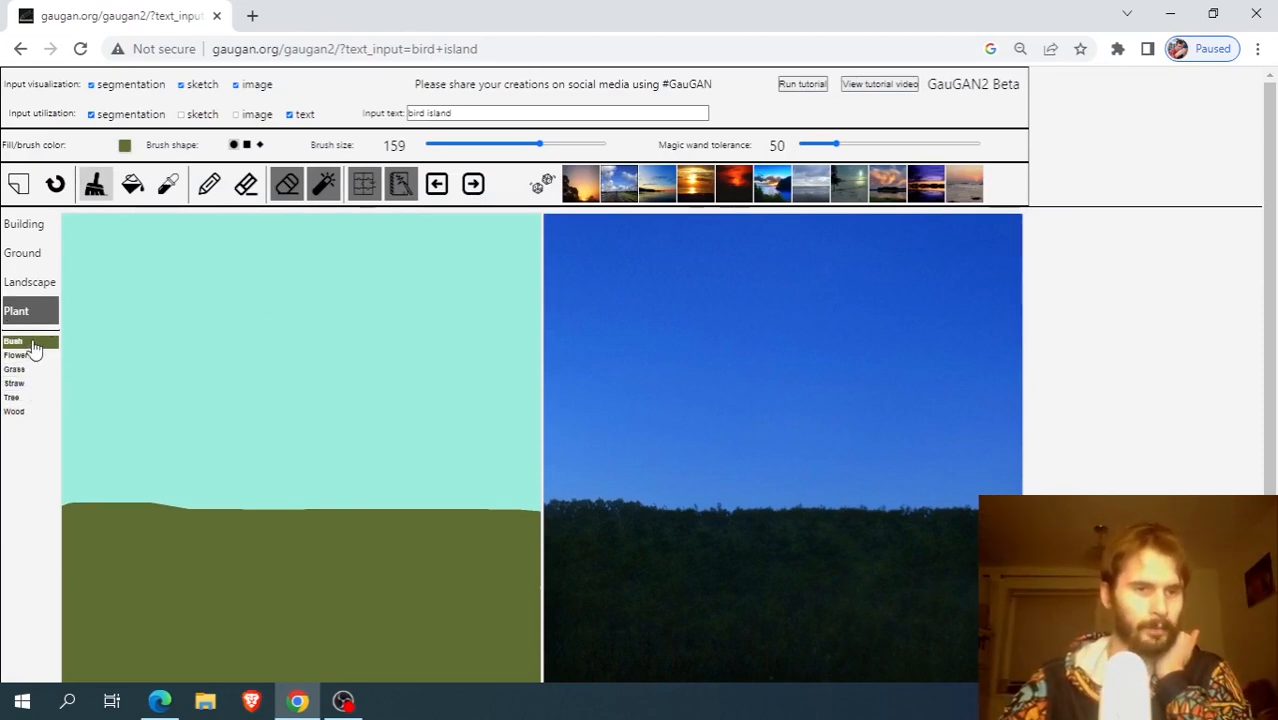
Paint a horizontal Wall-brick band across the full canvas width along the top edge of the Bush area and render the landscape.
mouse_move(38, 258)
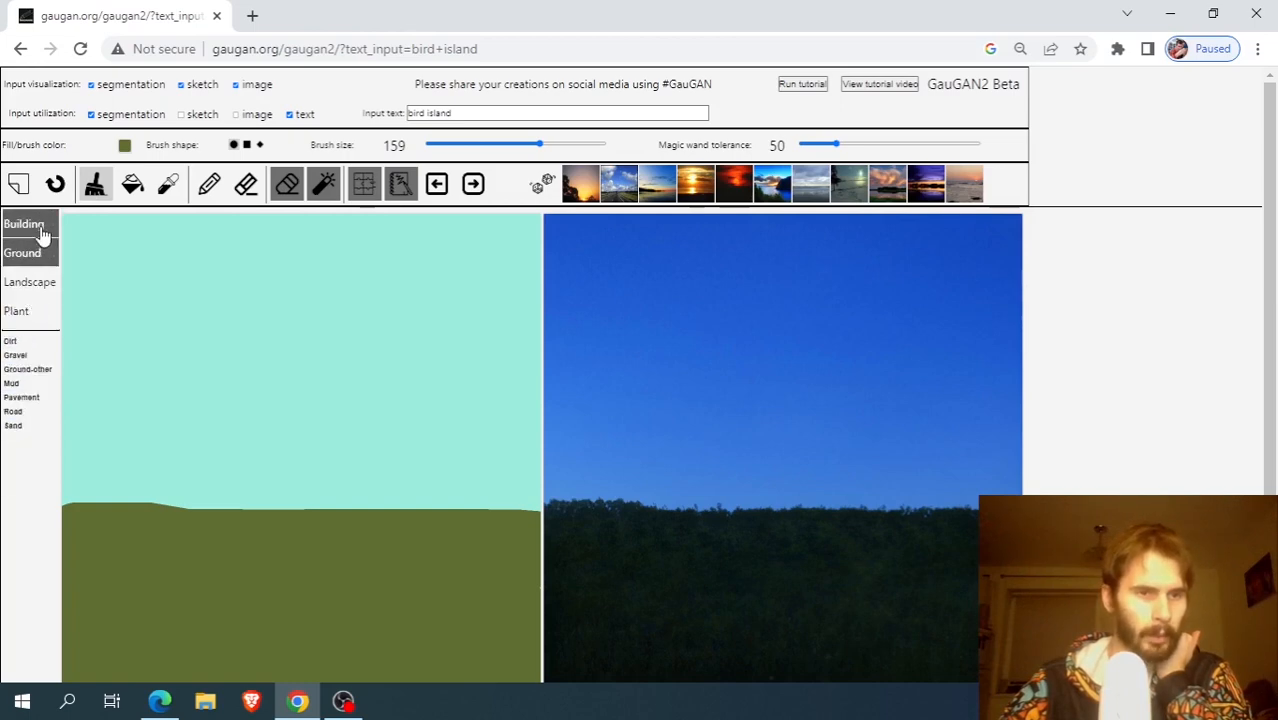
mouse_move(38, 228)
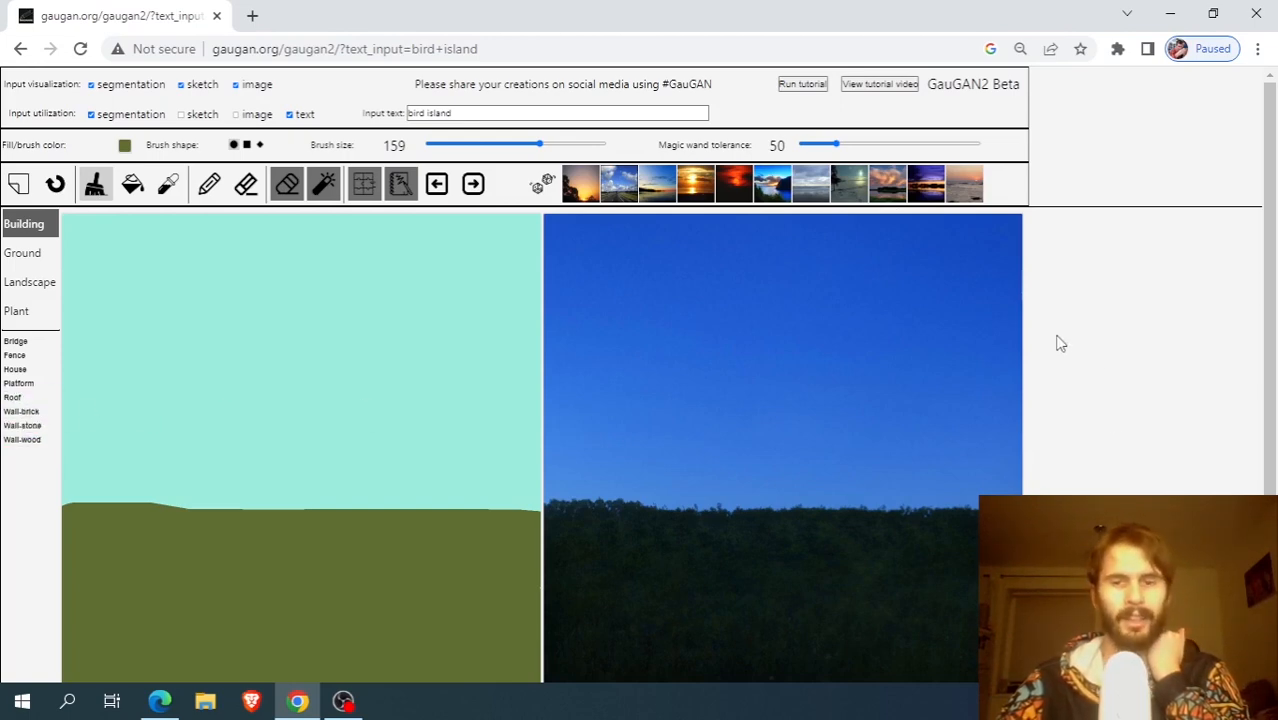
click(42, 415)
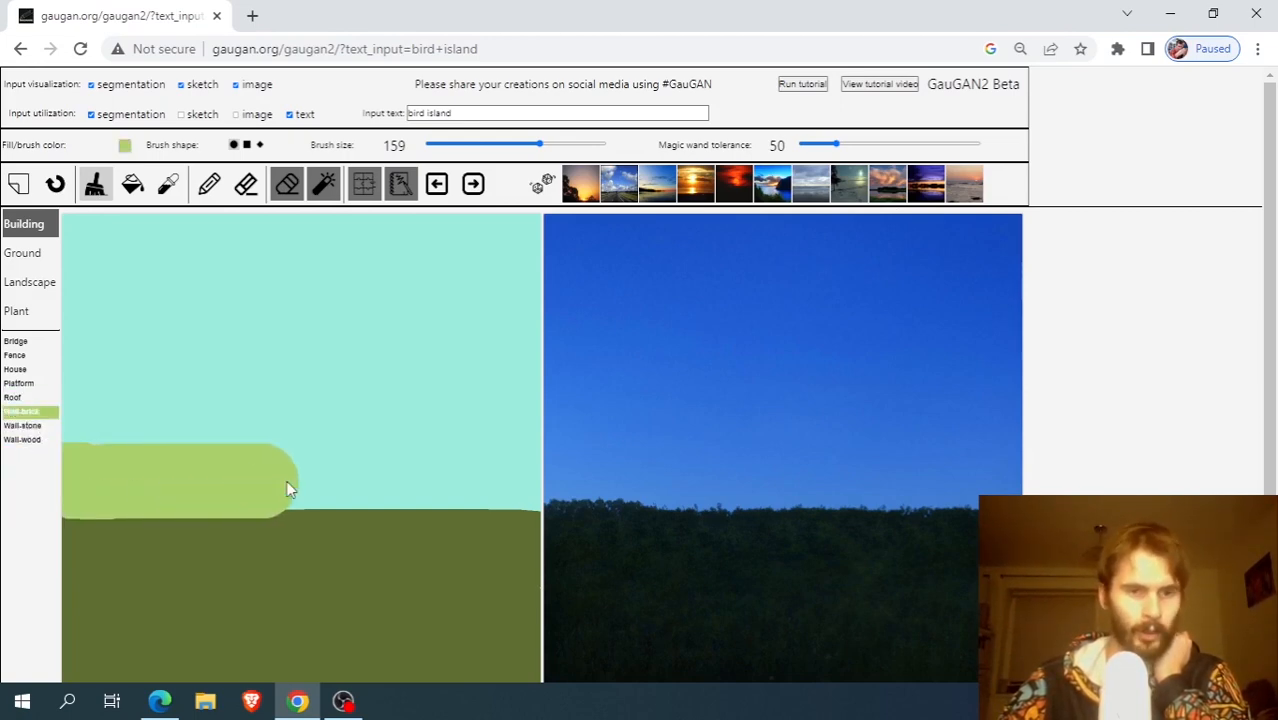
drag(286, 485, 545, 485)
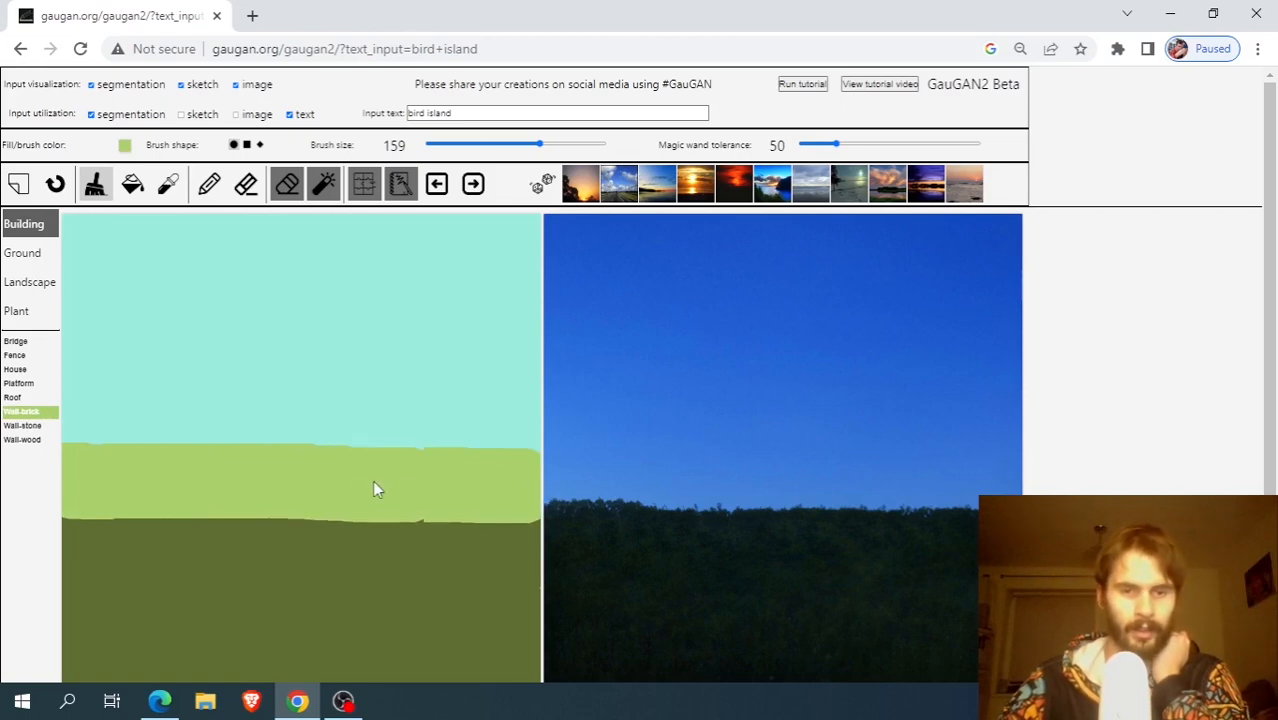
scroll(1222, 390, down, 2)
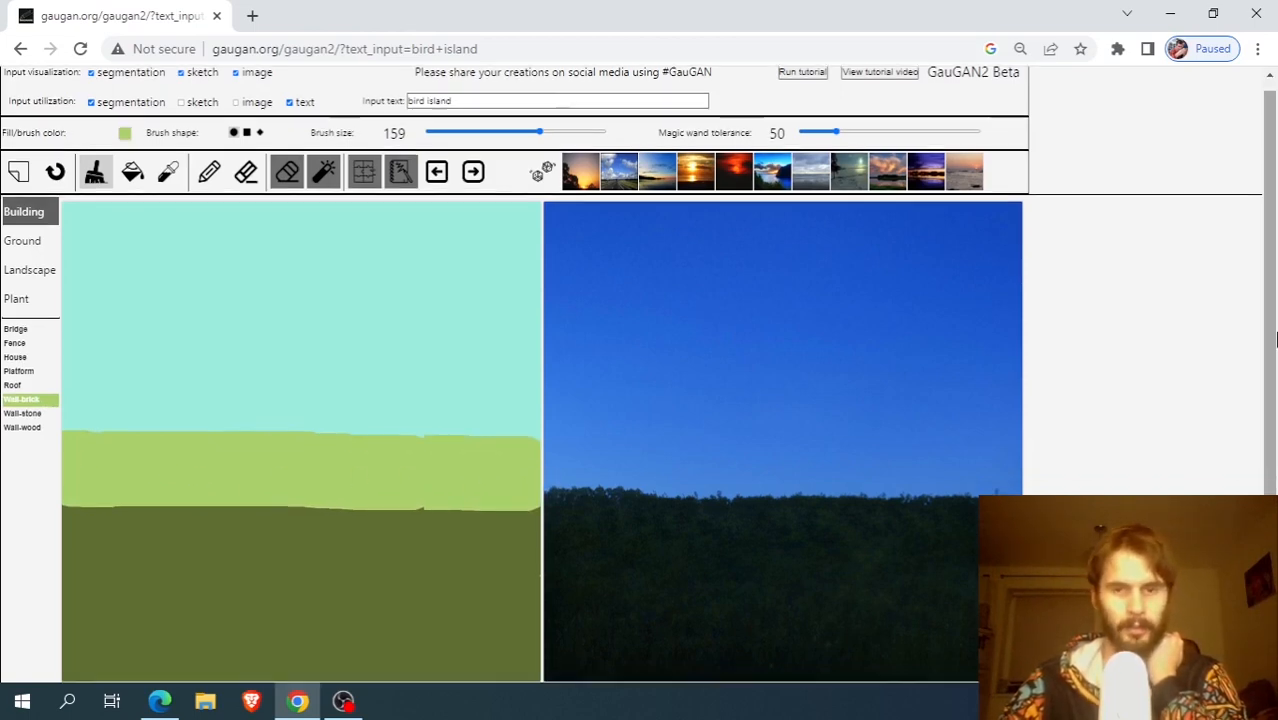
scroll(1098, 345, up, 2)
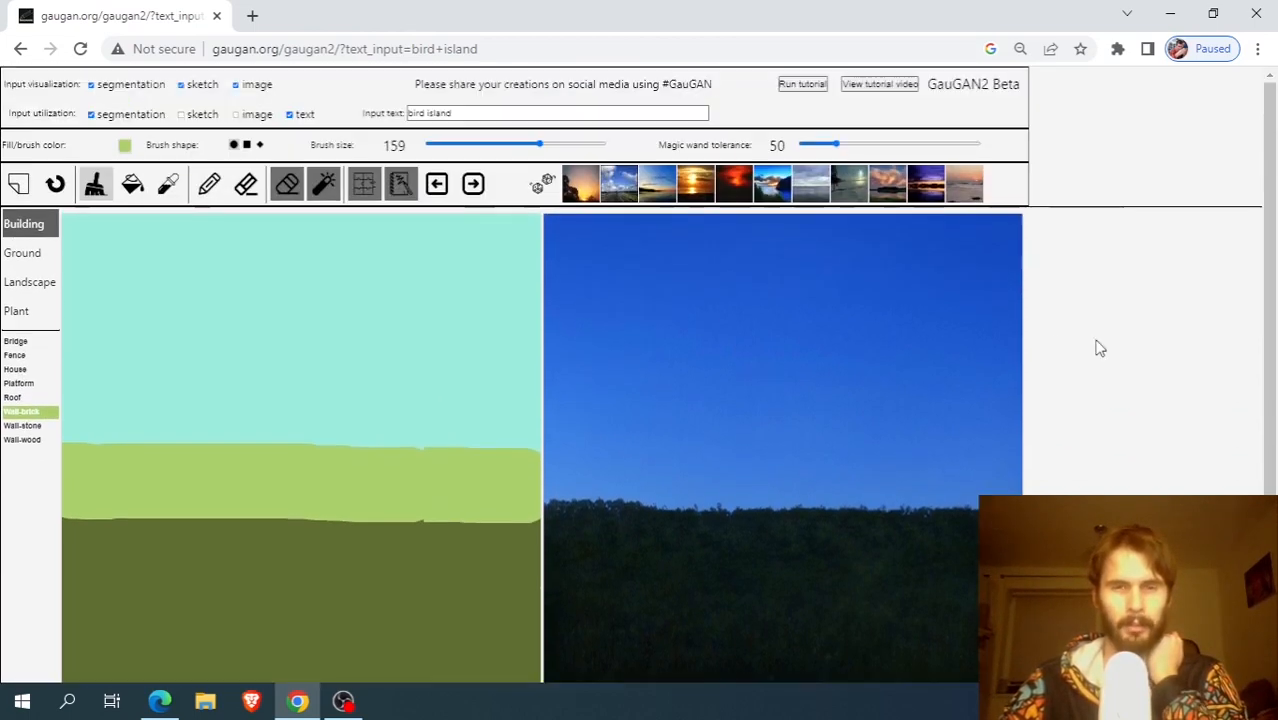
click(472, 186)
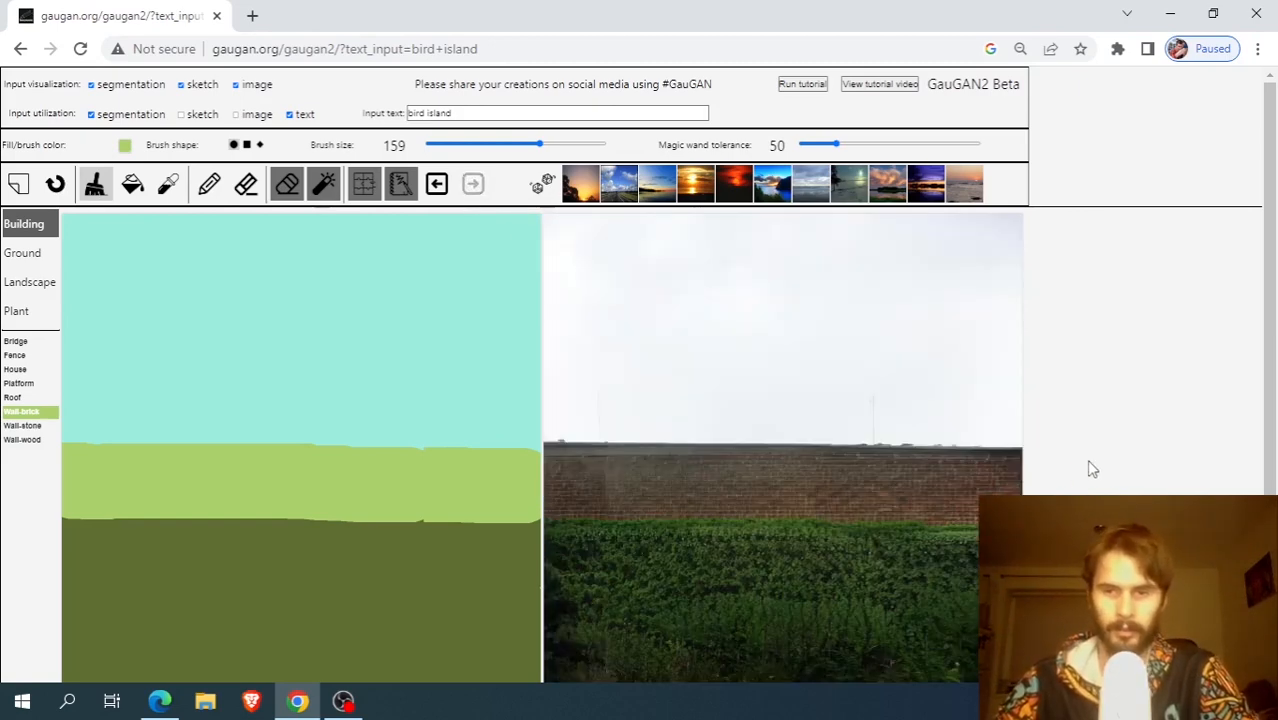
Examine the full rendered landscape against its segmentation map, down to the save and upload options below them.
scroll(1094, 465, down, 2)
scroll(1150, 450, up, 2)
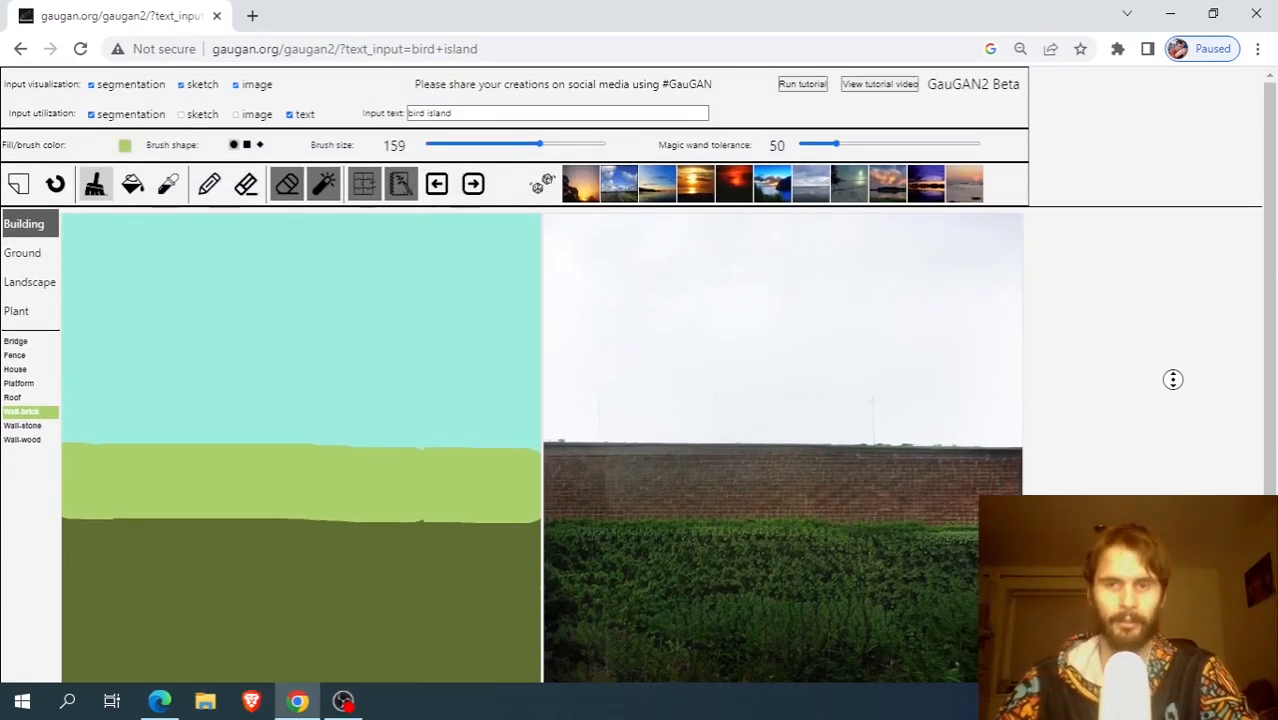
scroll(1170, 377, down, 2)
scroll(1173, 397, up, 2)
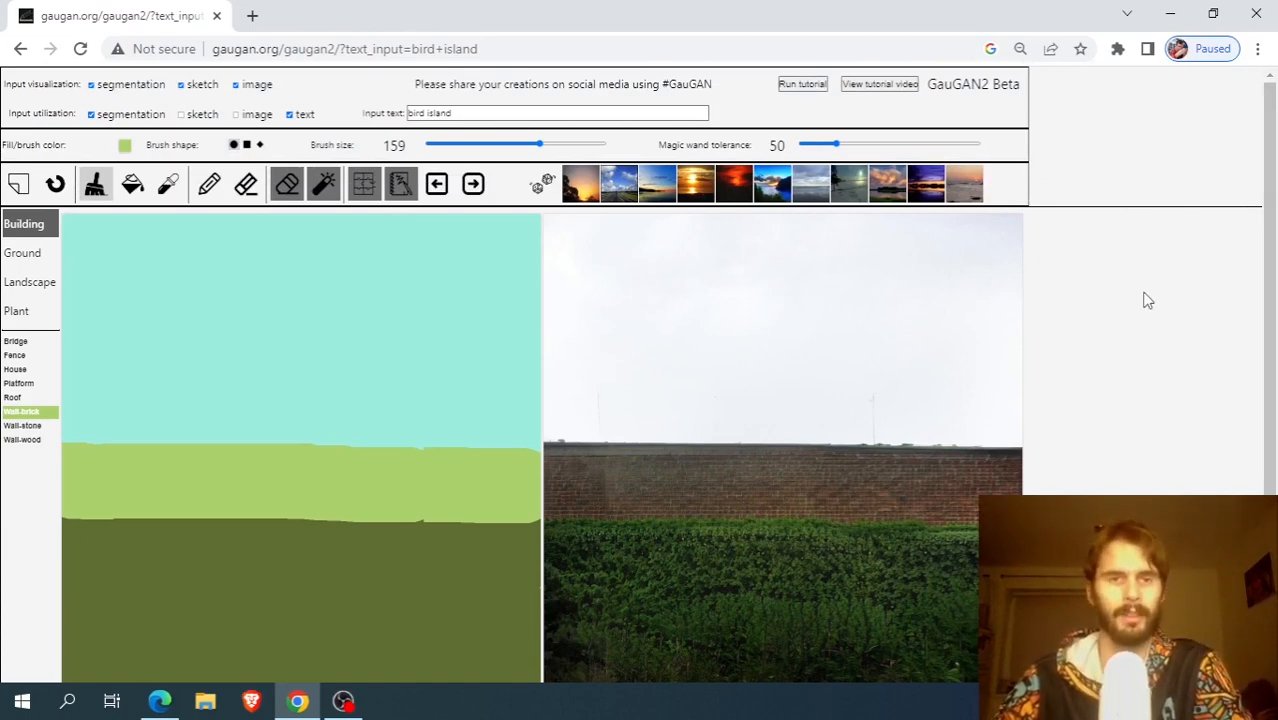
scroll(1148, 300, down, 1)
scroll(1165, 250, up, 1)
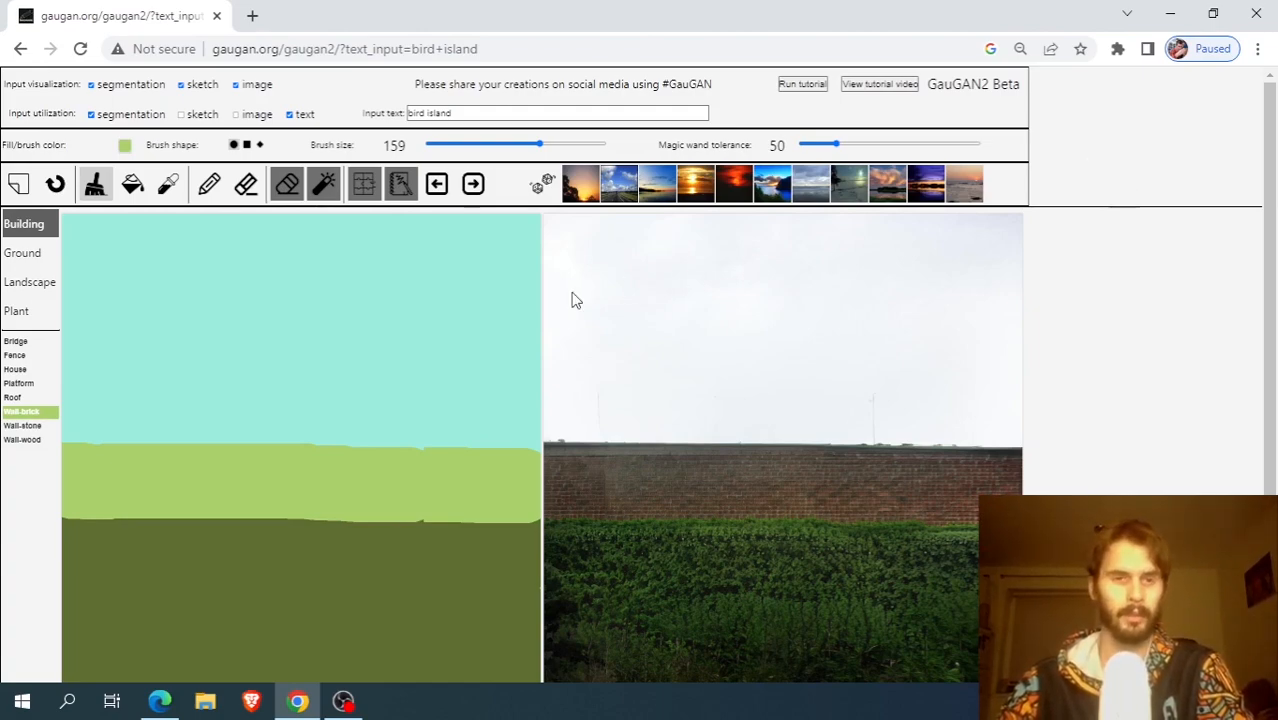
scroll(590, 300, down, 3)
scroll(630, 312, up, 3)
scroll(648, 318, up, 1)
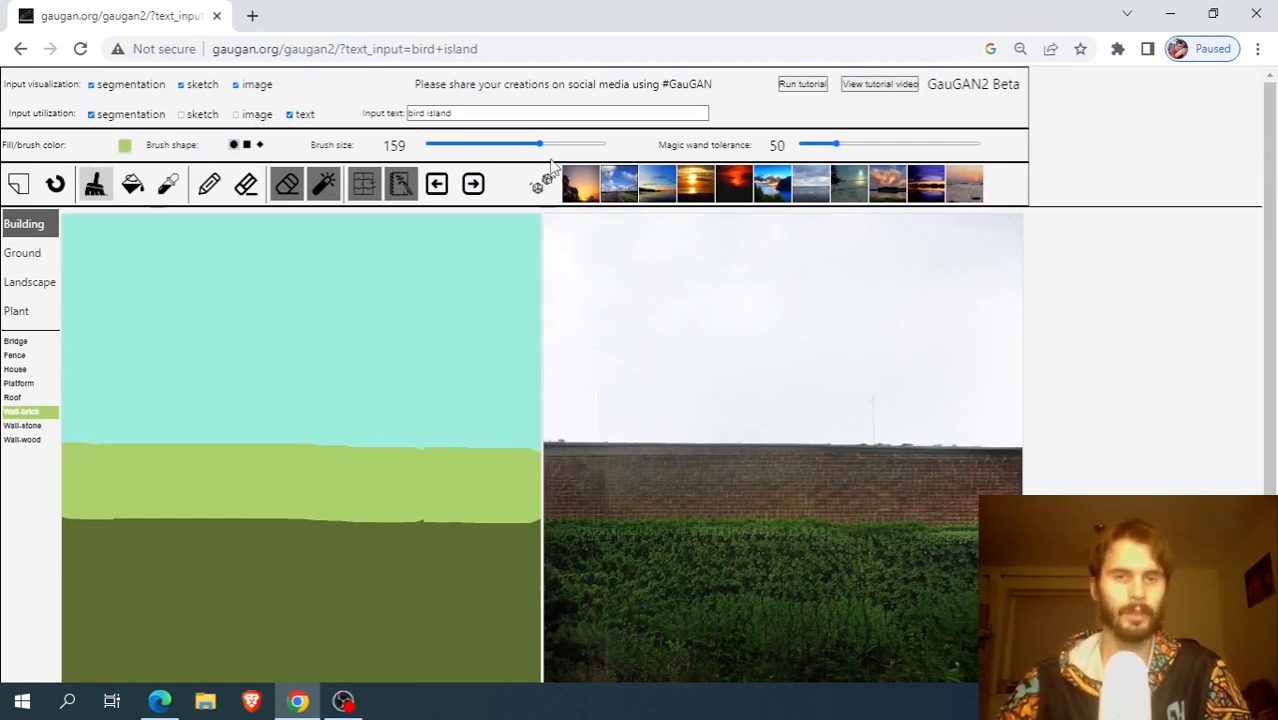
drag(1270, 145, 1236, 333)
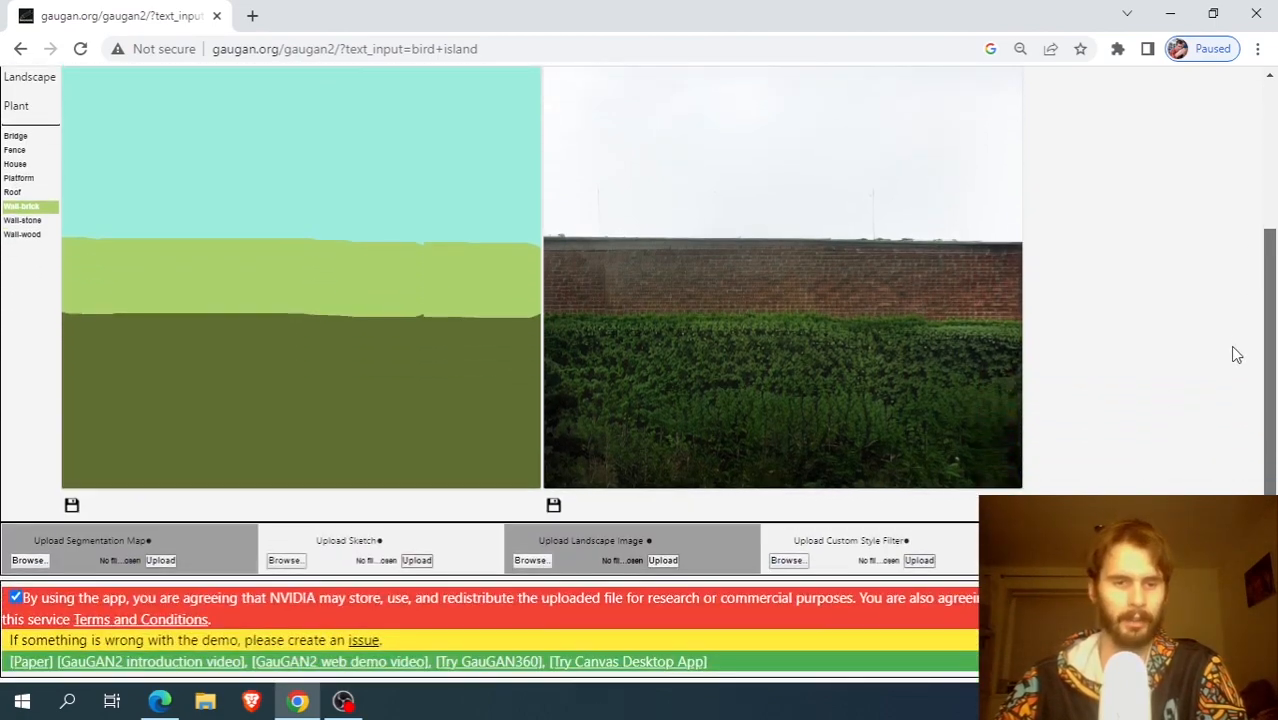
scroll(1229, 313, up, 3)
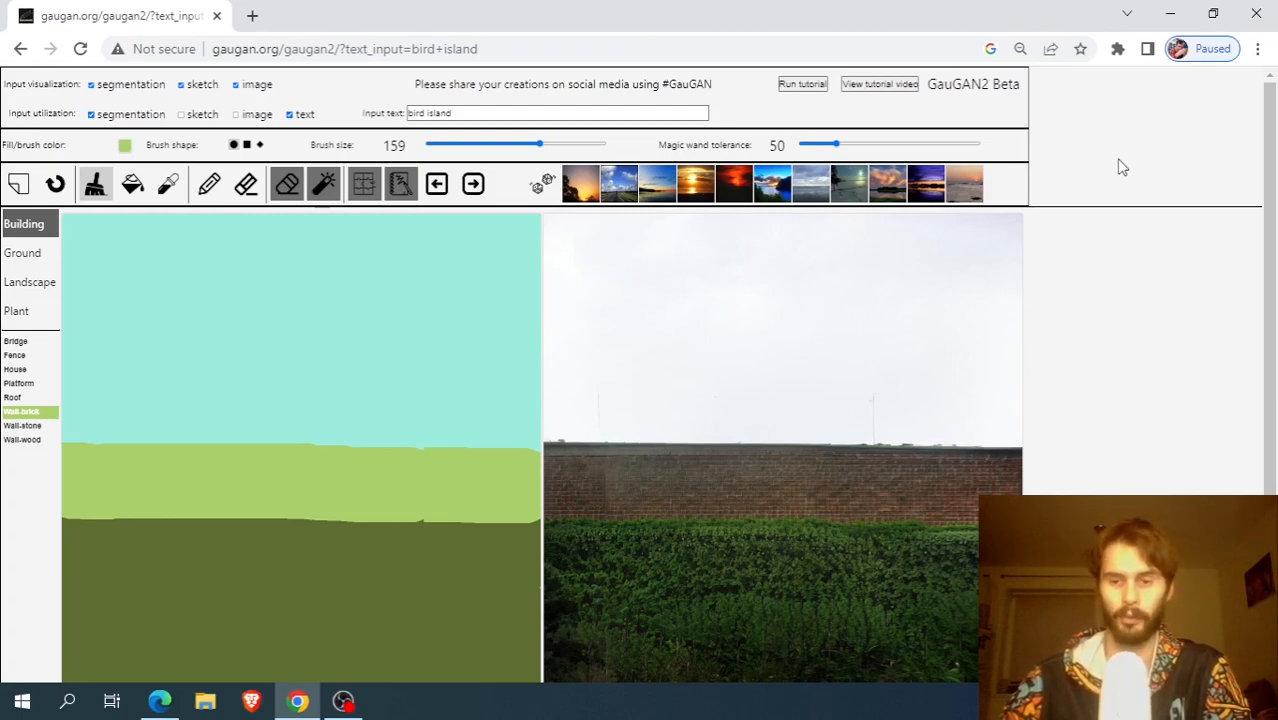
scroll(1122, 168, down, 2)
scroll(1055, 277, up, 1)
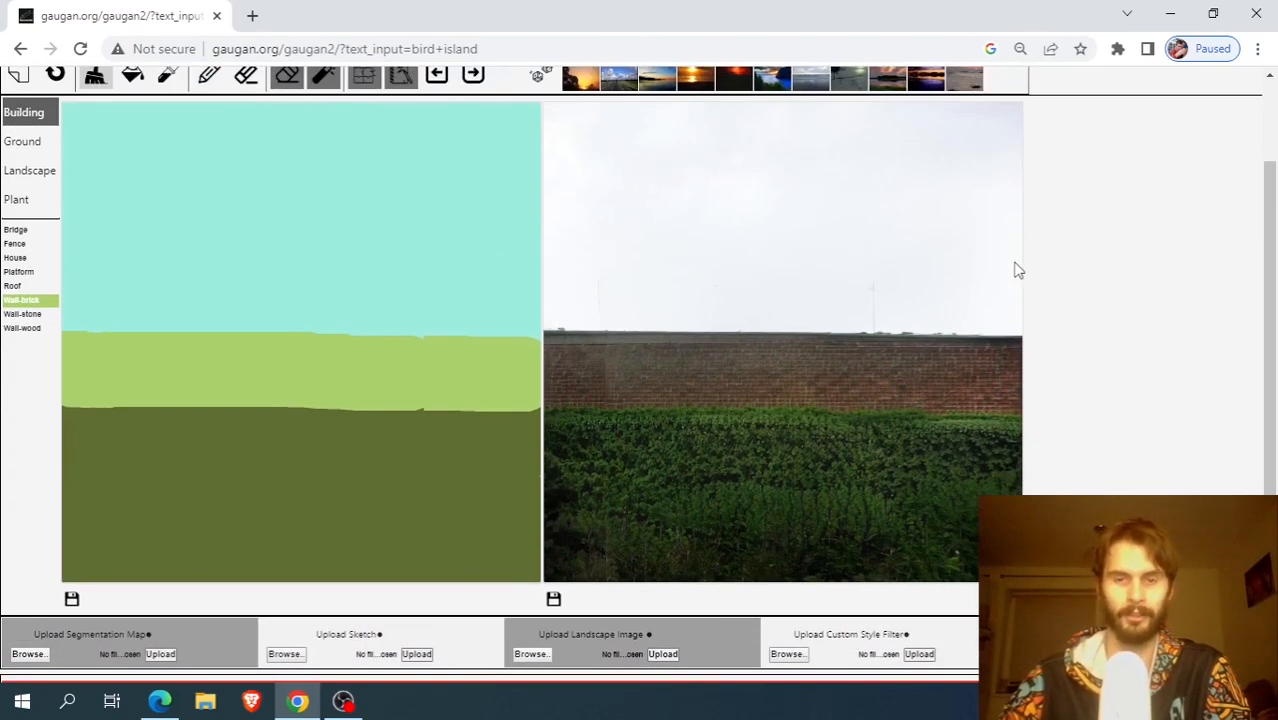
scroll(1017, 270, up, 1)
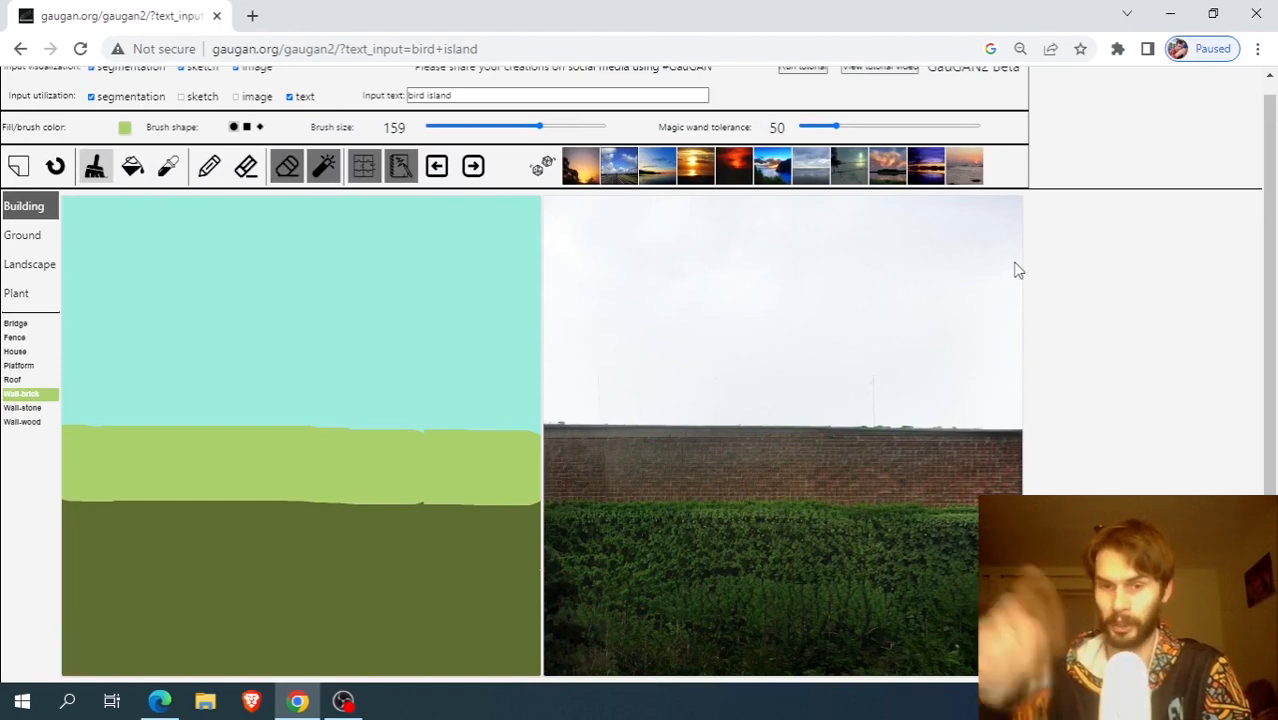